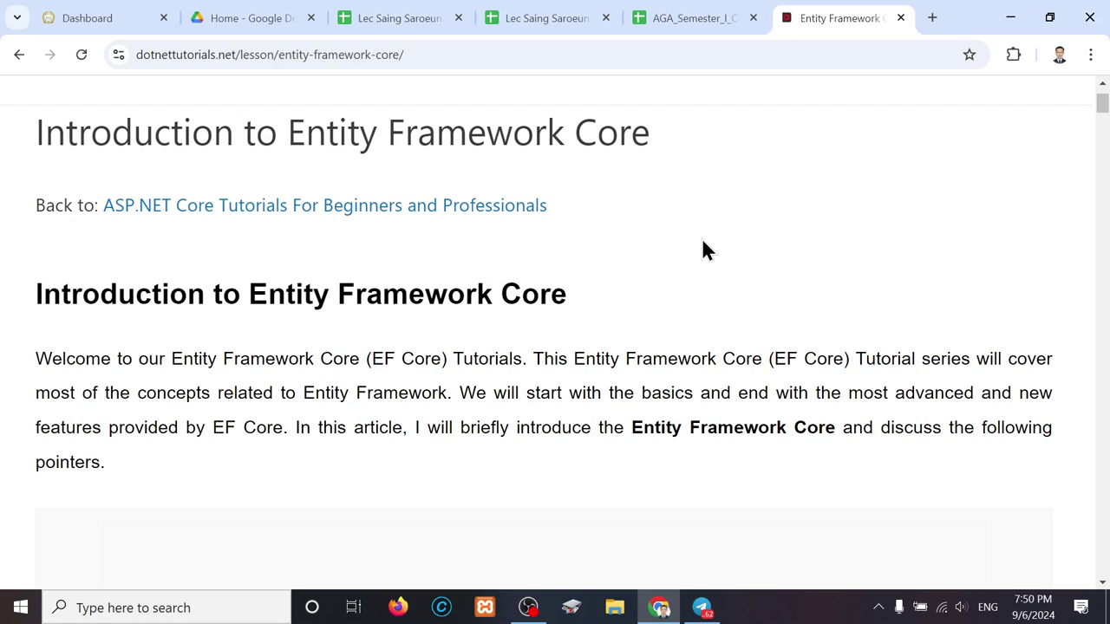
# Scroll down the EF Core lesson and dismiss the donation ad banner
pyautogui.scroll(-5, 703, 243)
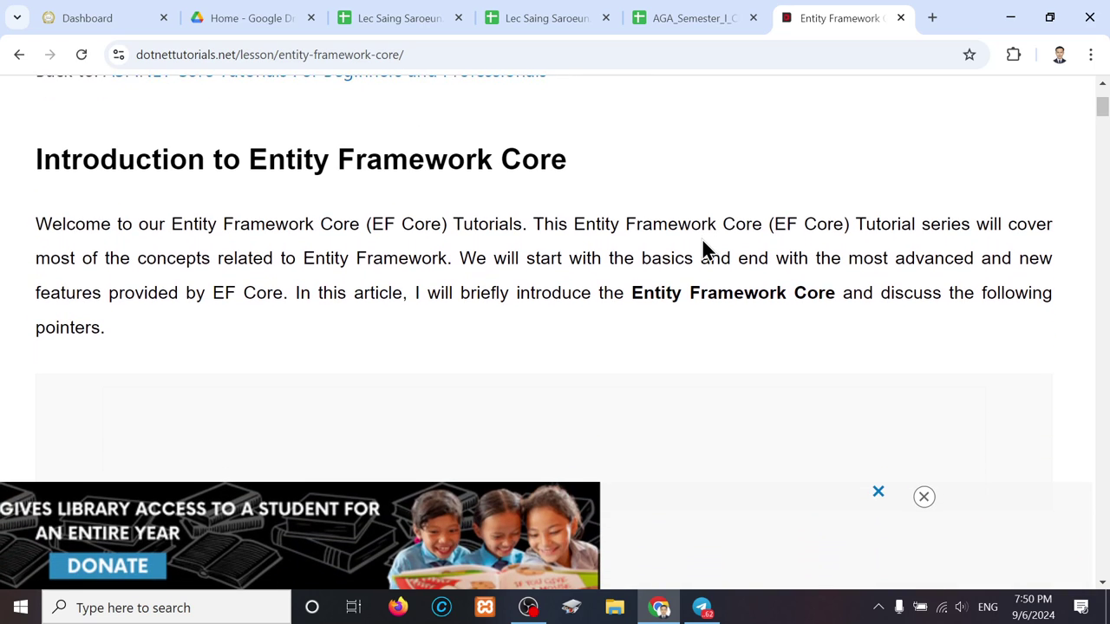
pyautogui.scroll(-2, 702, 247)
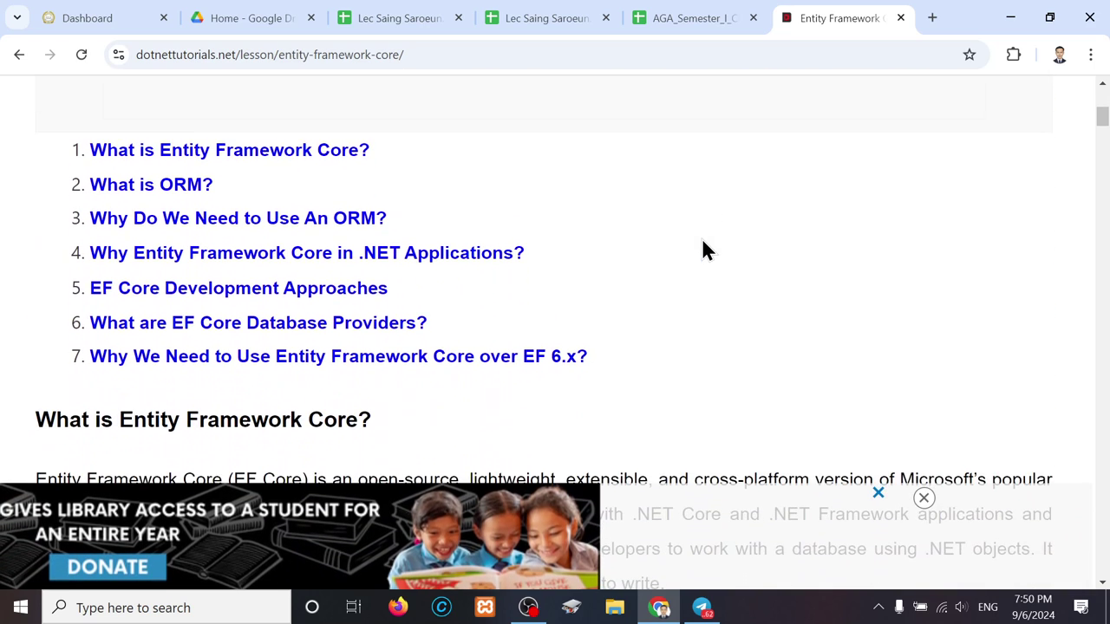
pyautogui.click(925, 497)
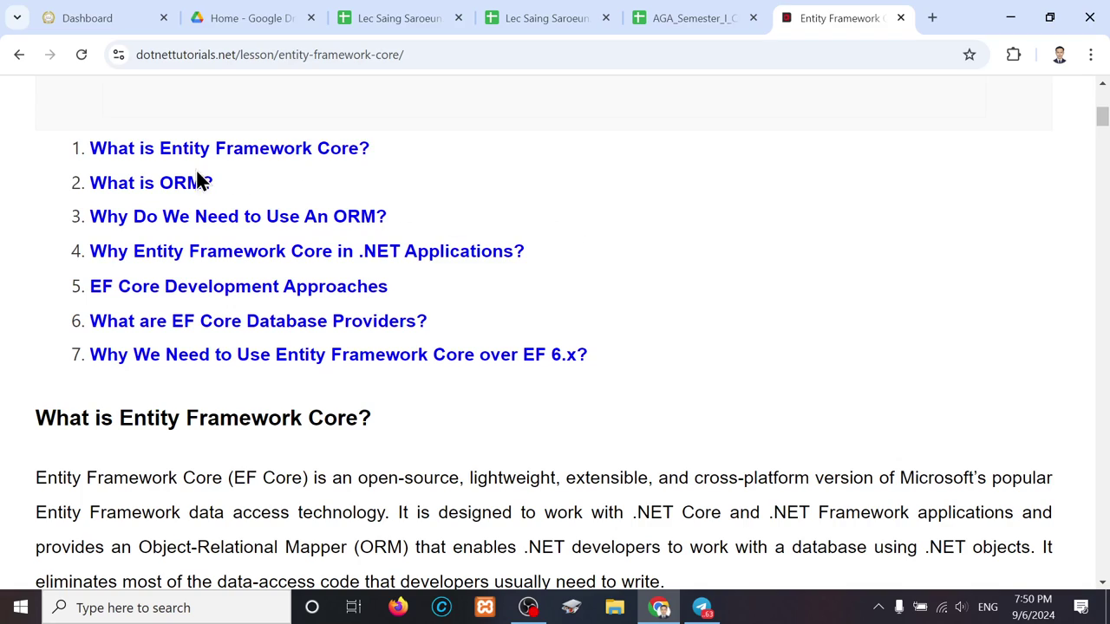
# Briefly highlight 'ORM?' in the topic link, then scroll down to the 'What is ORM?' heading
pyautogui.moveTo(225, 182); pyautogui.dragTo(161, 182)
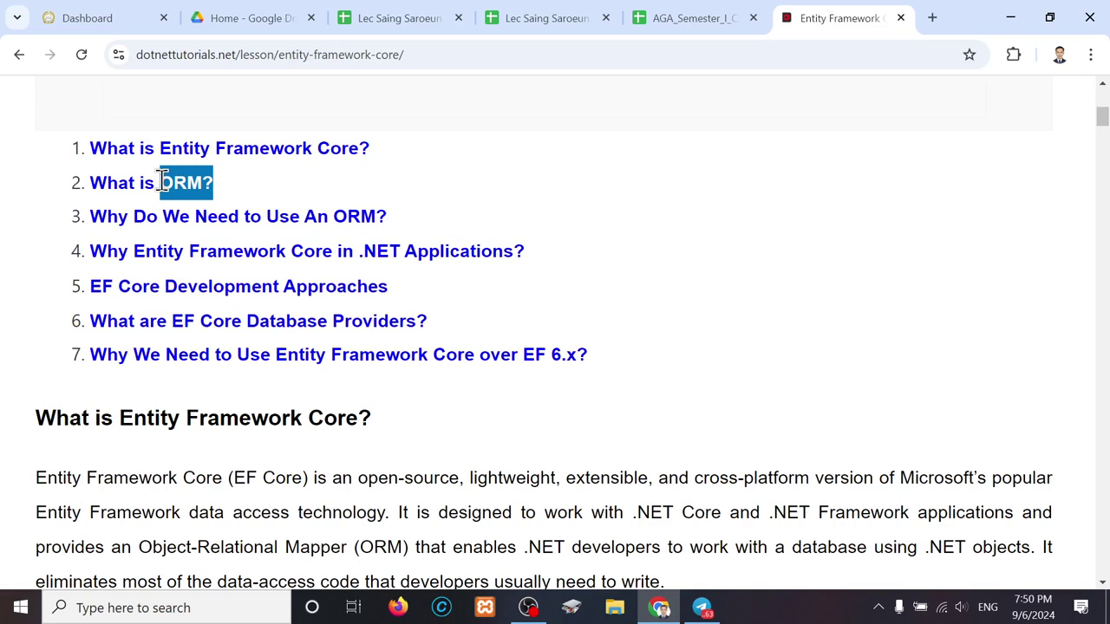
pyautogui.click(649, 220)
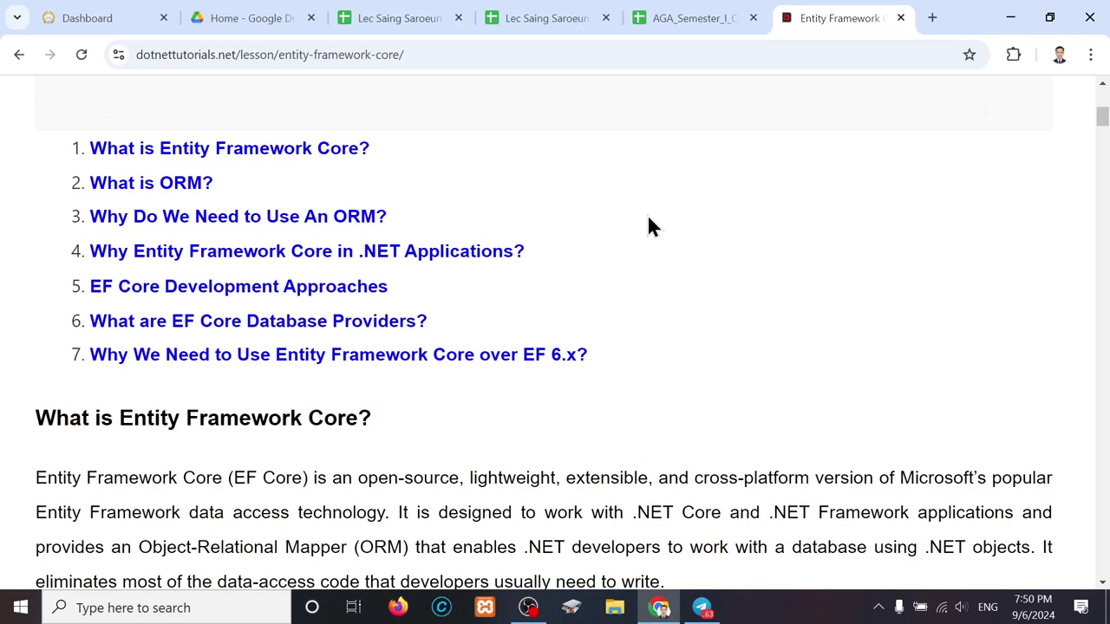
pyautogui.scroll(-1, 649, 224)
pyautogui.scroll(-1, 648, 224)
pyautogui.scroll(-1, 649, 224)
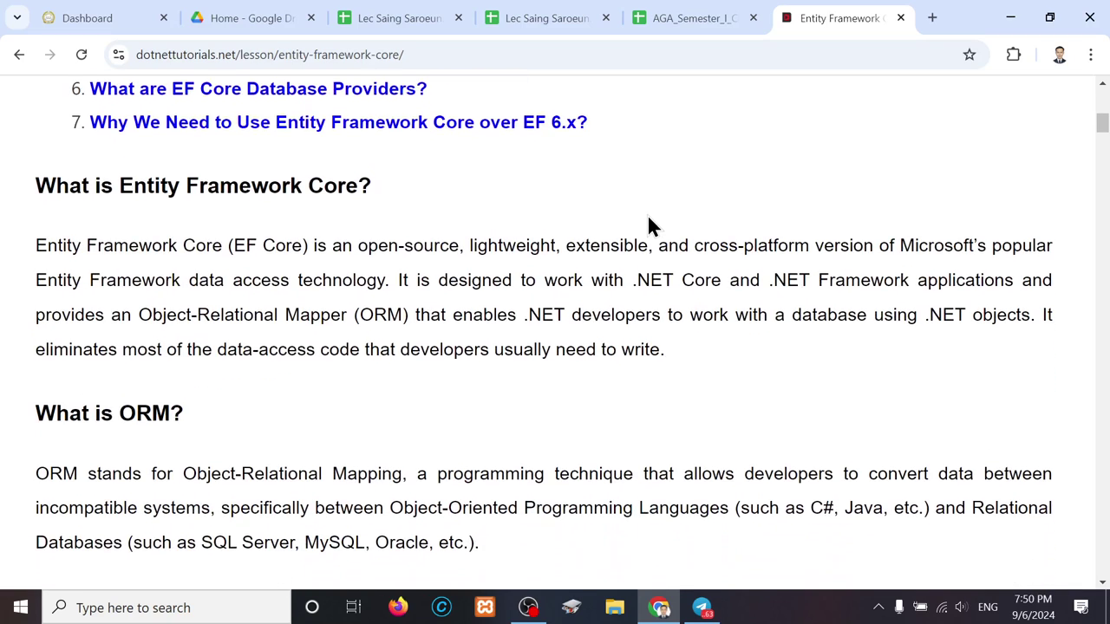
# Select 'Object-Relational Mapper (ORM)' in the 'What is Entity Framework Core?' paragraph
pyautogui.scroll(-1, 648, 216)
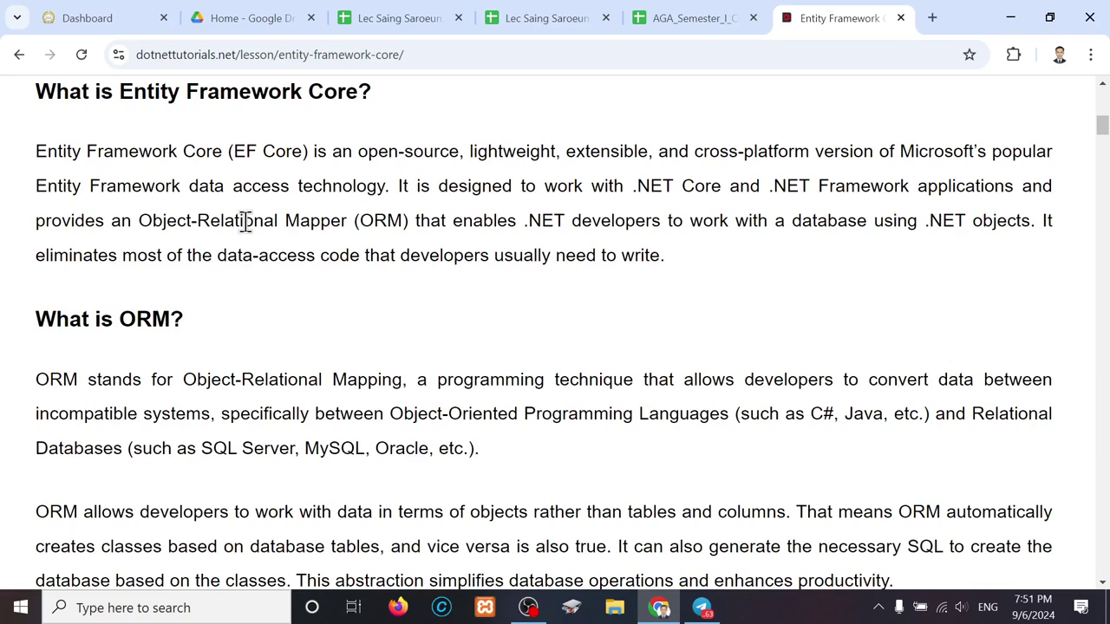
pyautogui.moveTo(139, 221)
pyautogui.mouseDown()
pyautogui.moveTo(411, 243)
pyautogui.moveTo(487, 227)
pyautogui.moveTo(408, 214)
pyautogui.mouseUp()
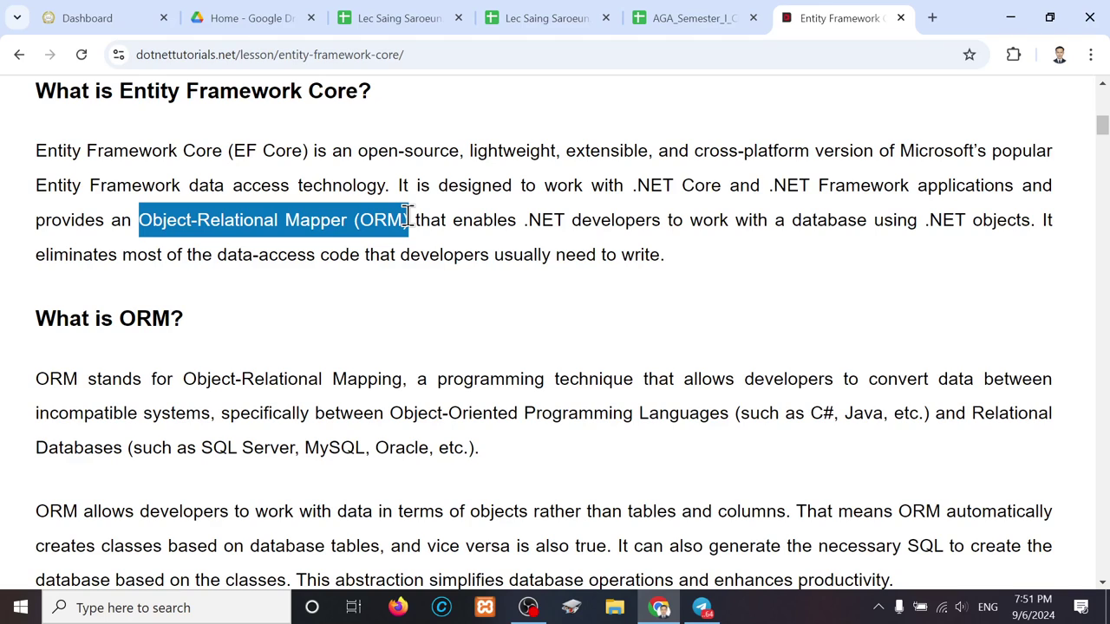
# Select 'Object-Relational Mapping', then 'to convert data between incompatible systems', in the ORM definition
pyautogui.scroll(-2, 407, 215)
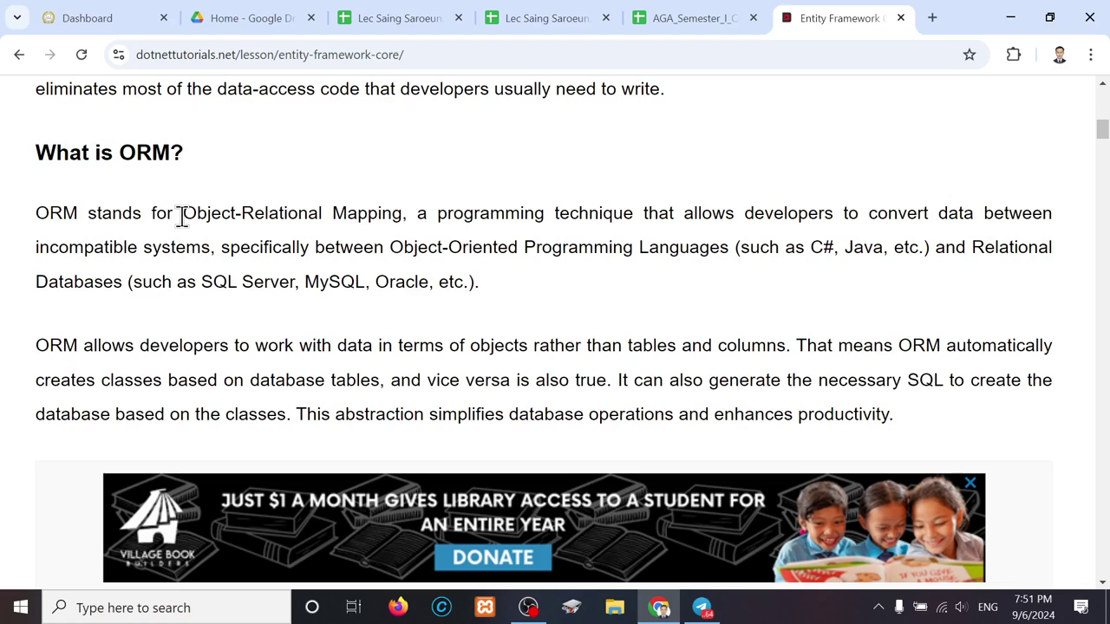
pyautogui.moveTo(182, 215); pyautogui.dragTo(353, 234)
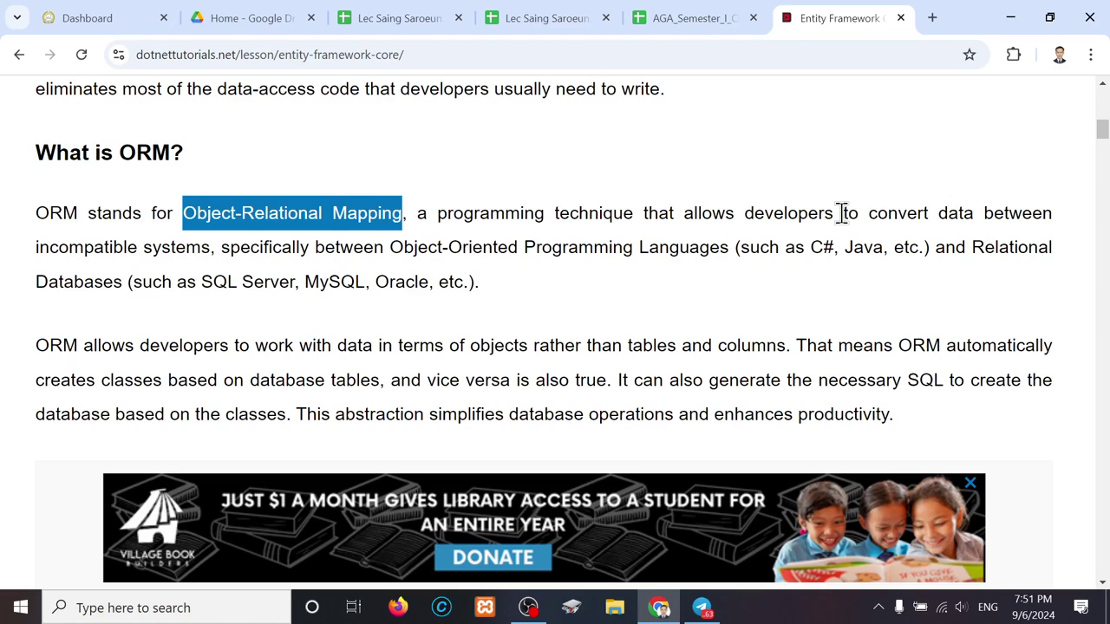
pyautogui.moveTo(840, 213); pyautogui.dragTo(211, 247)
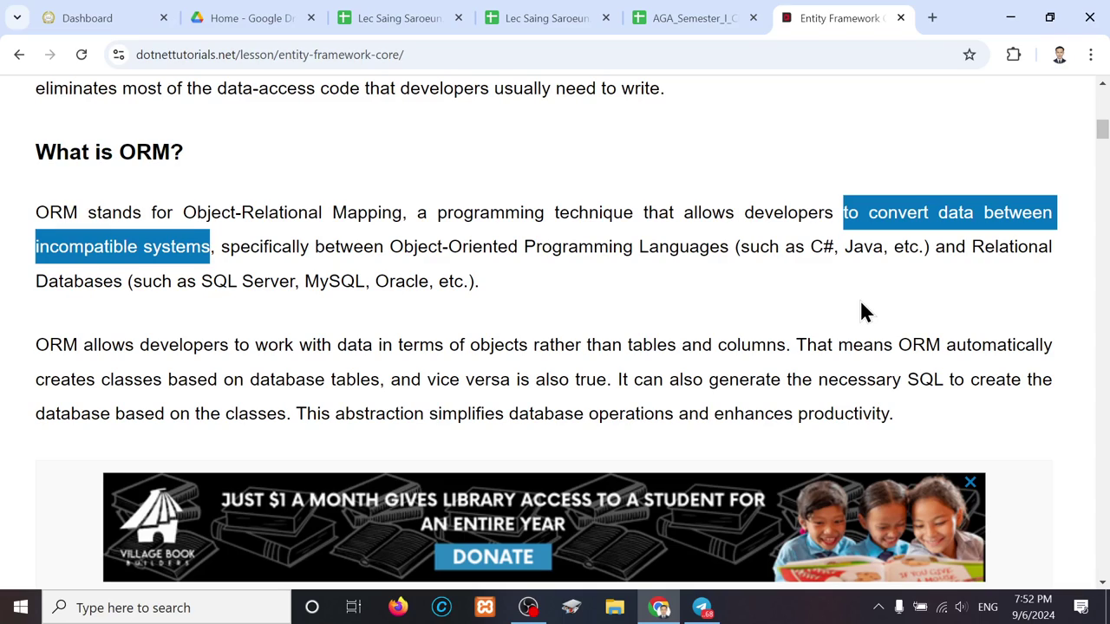
# Scroll past the ORM Framework section to the Student/Branch/Address-to-Data Base diagram
pyautogui.scroll(-2, 594, 351)
pyautogui.scroll(-2, 593, 352)
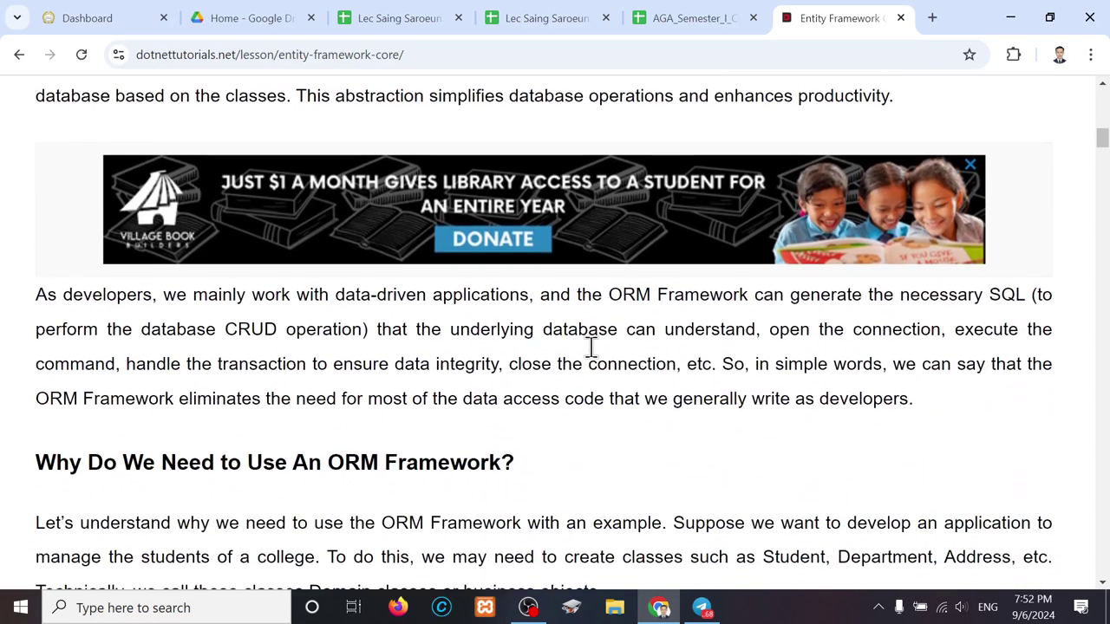
pyautogui.scroll(-2, 593, 351)
pyautogui.scroll(-1, 593, 356)
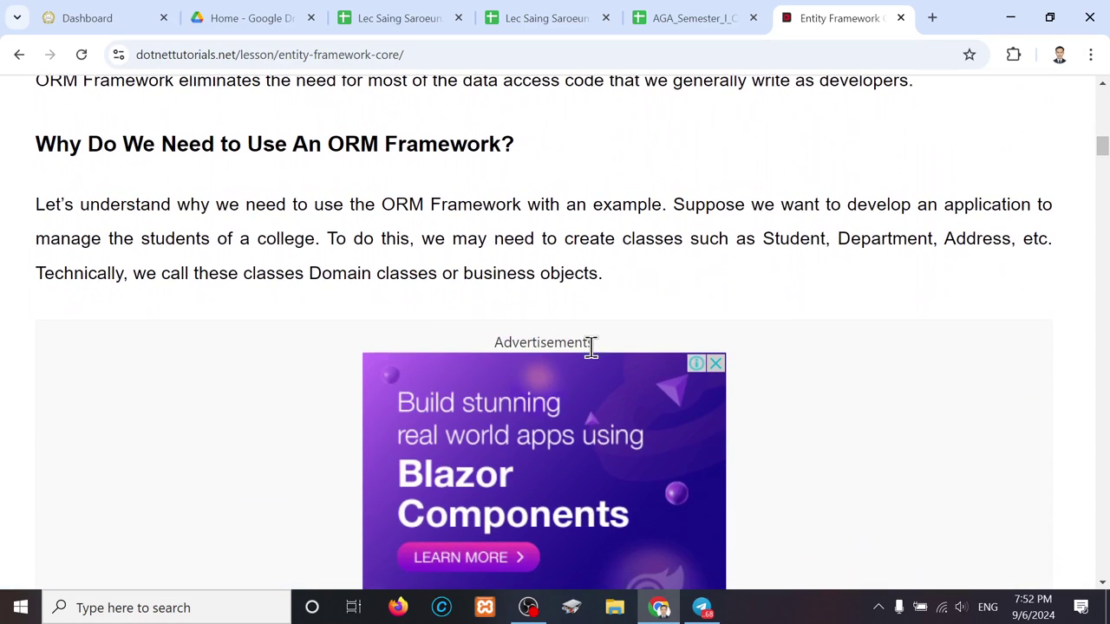
pyautogui.scroll(-1, 593, 360)
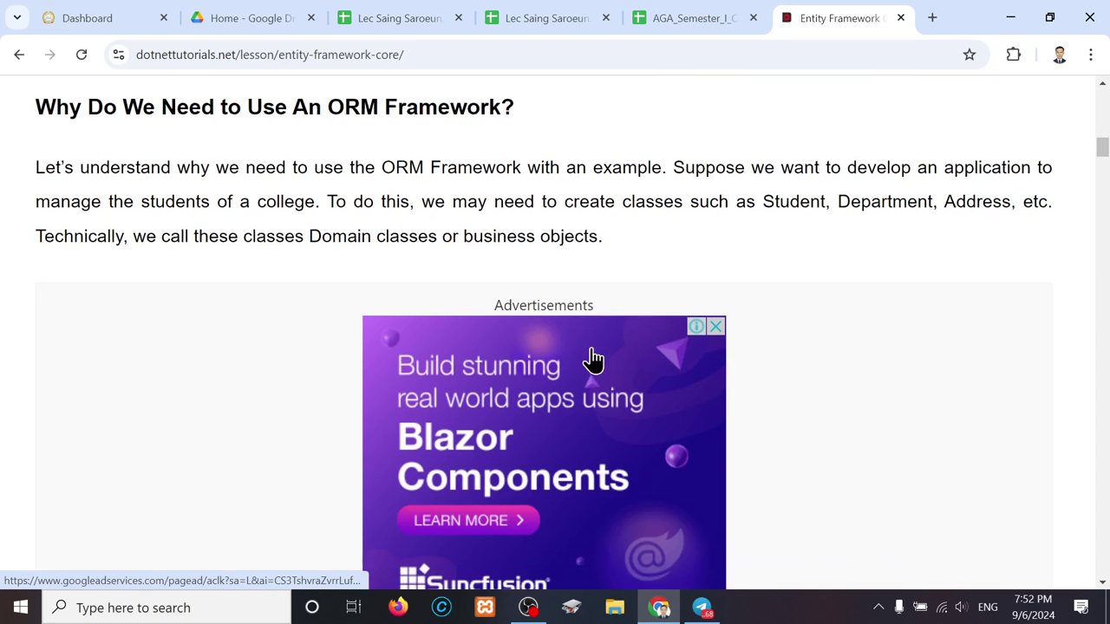
pyautogui.scroll(-2, 593, 360)
pyautogui.scroll(-1, 594, 360)
pyautogui.scroll(-2, 593, 359)
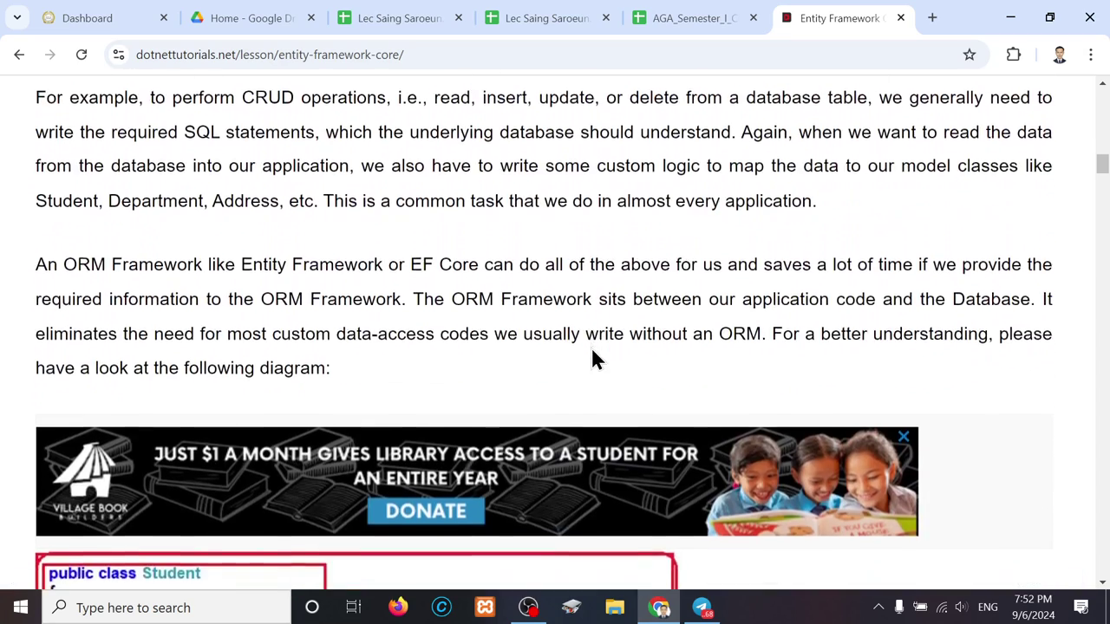
pyautogui.scroll(-2, 593, 360)
pyautogui.scroll(1, 593, 360)
pyautogui.scroll(3, 593, 360)
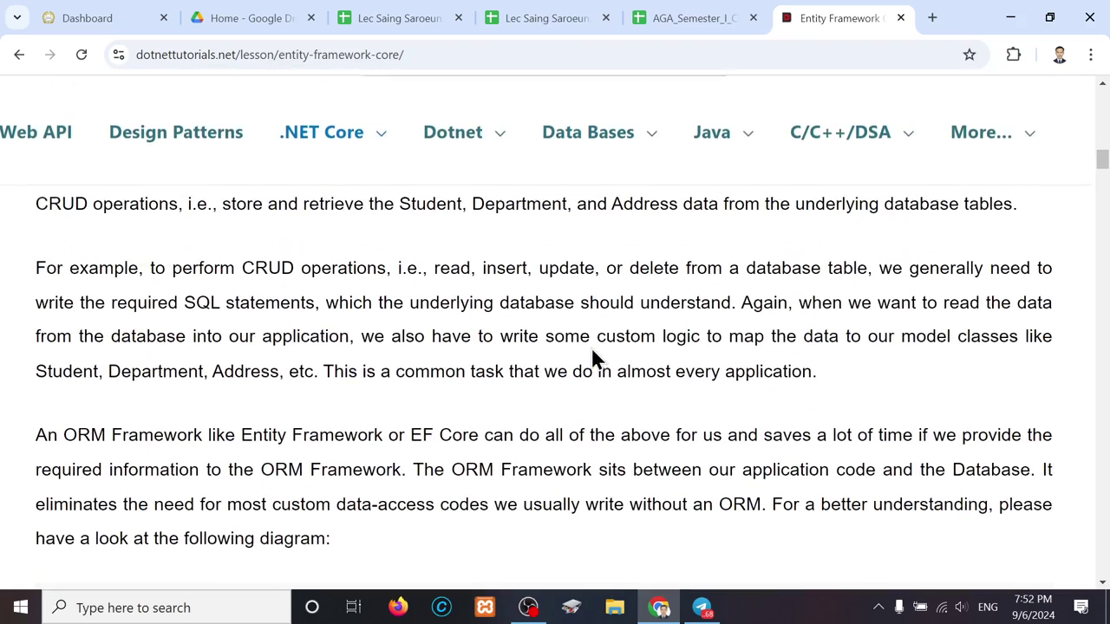
pyautogui.scroll(1, 593, 352)
pyautogui.scroll(1, 594, 352)
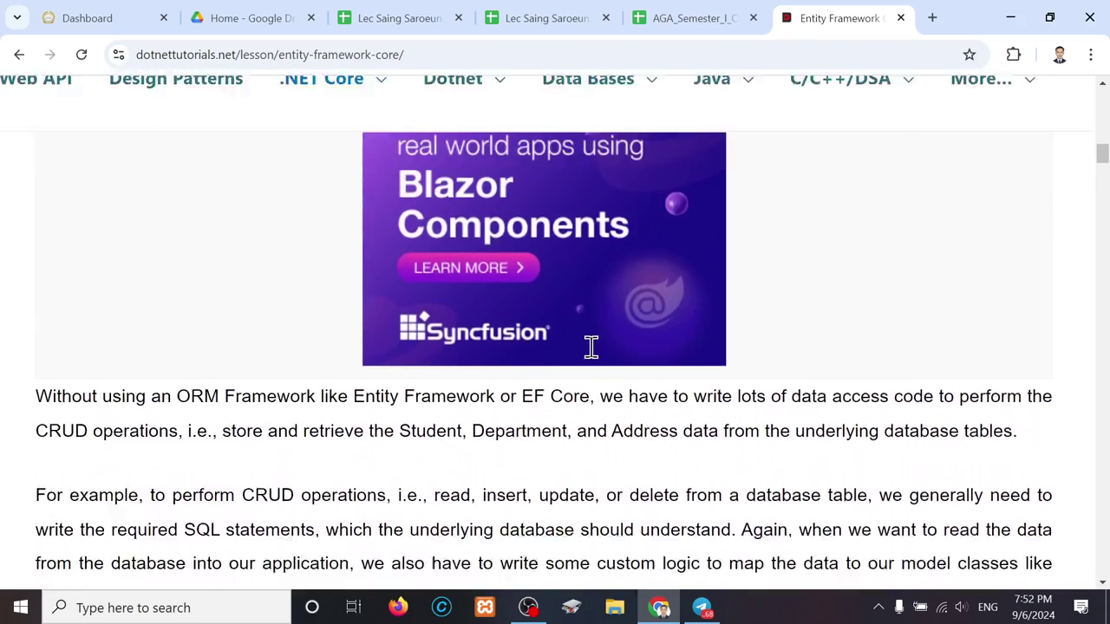
pyautogui.scroll(-7, 593, 356)
pyautogui.scroll(-3, 593, 360)
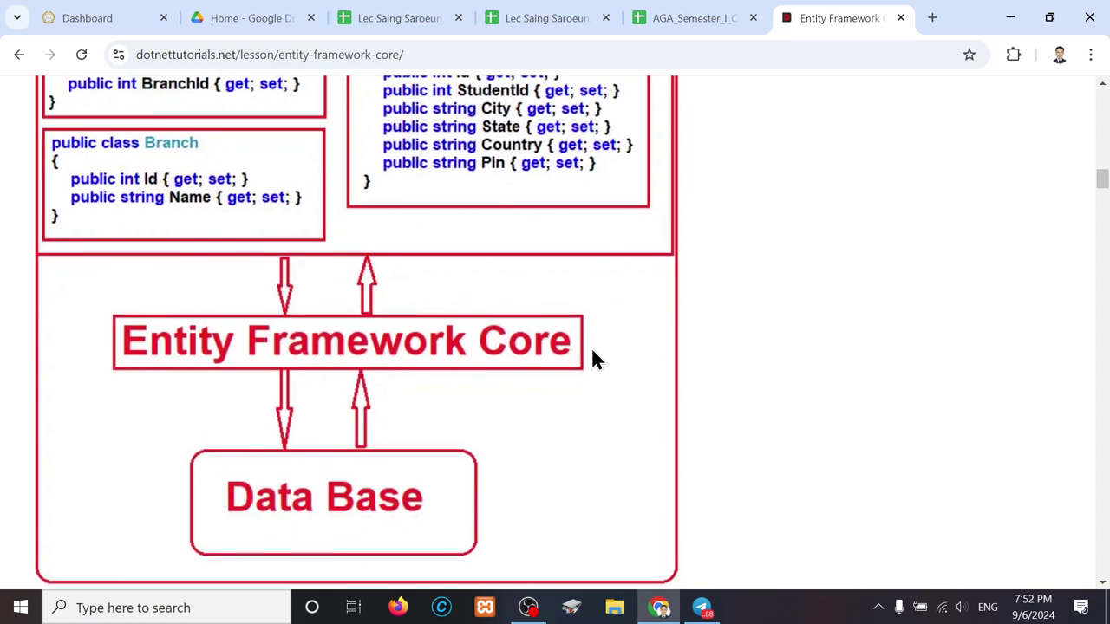
pyautogui.scroll(1, 593, 360)
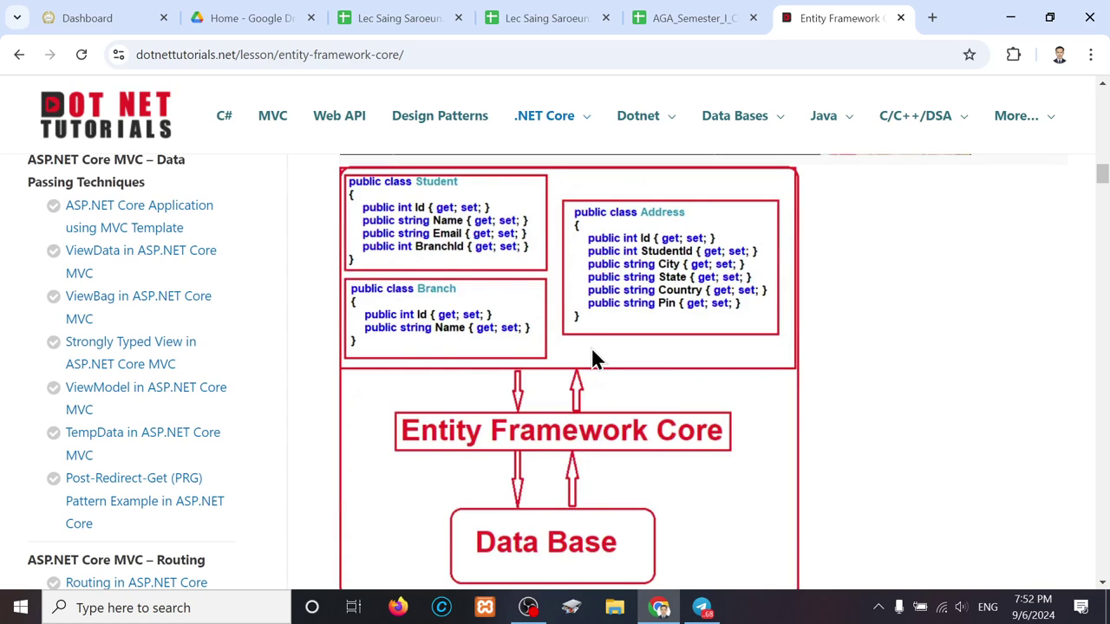
pyautogui.scroll(1, 593, 360)
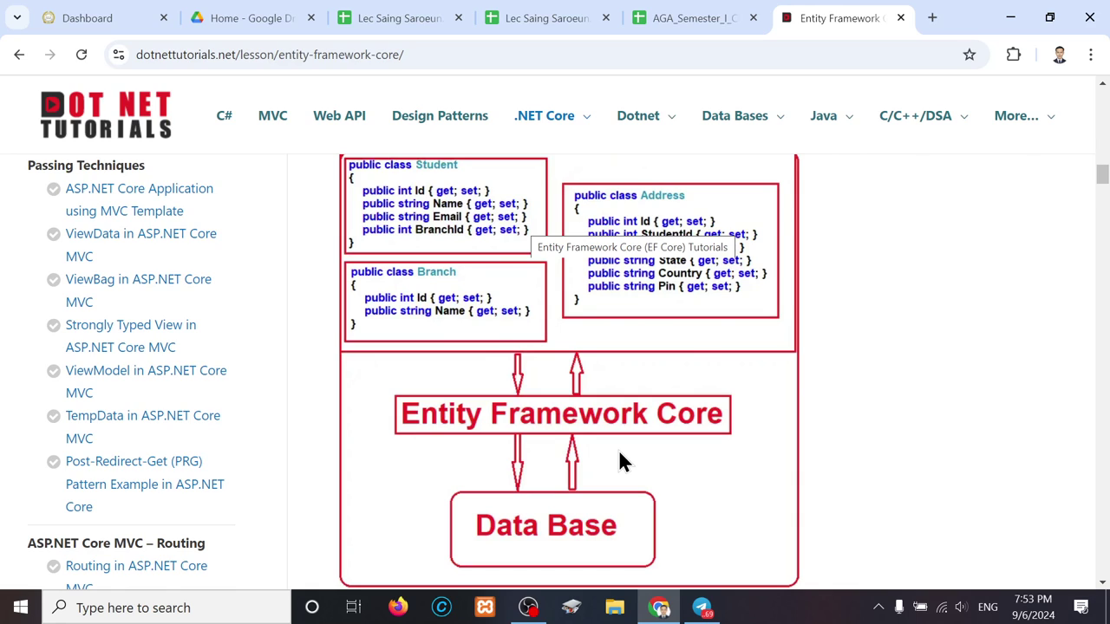
# Scroll to the 'Why Should We Use ORM' list showing Simplifies Data Access and Increased Performance
pyautogui.scroll(-1, 619, 453)
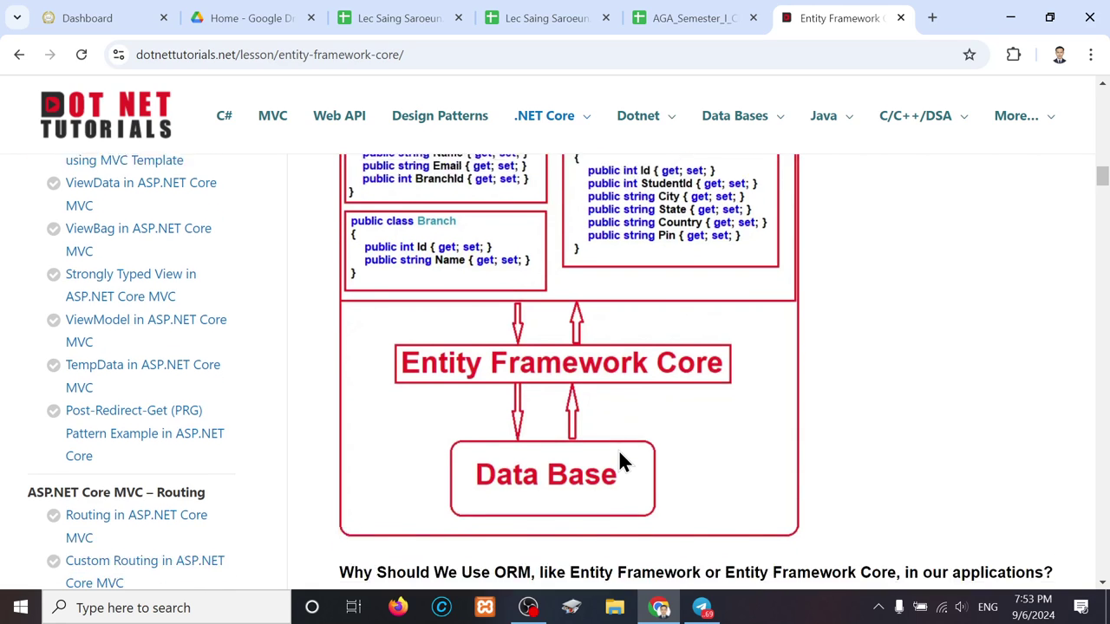
pyautogui.scroll(-2, 619, 453)
pyautogui.scroll(-1, 619, 453)
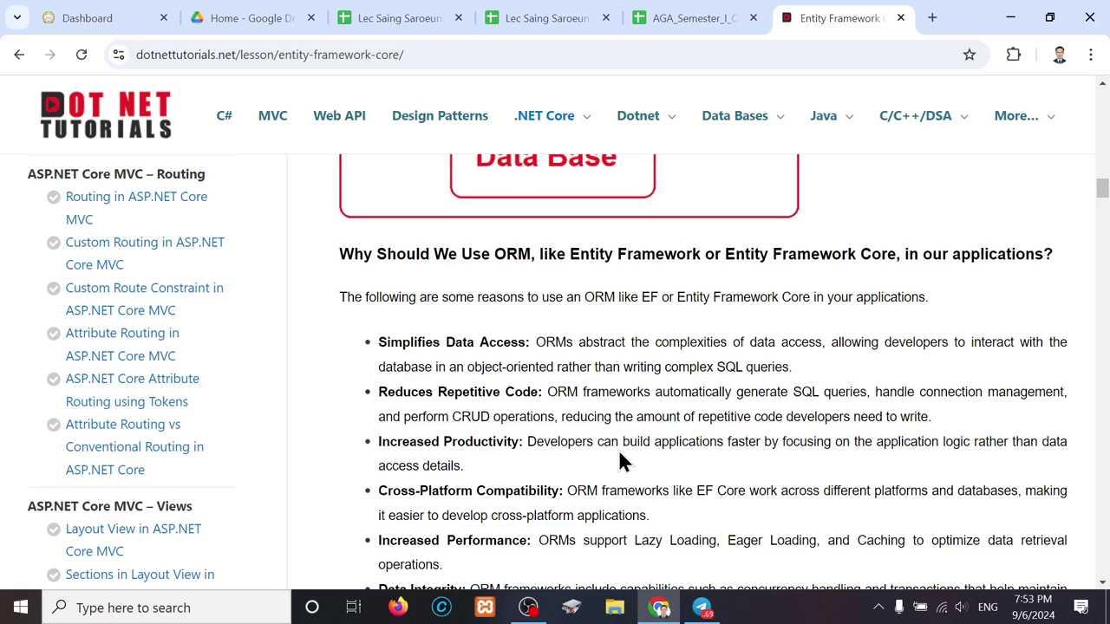
pyautogui.keyDown('ctrl'); pyautogui.scroll(1, 618, 449); pyautogui.keyUp('ctrl')
pyautogui.keyDown('ctrl'); pyautogui.scroll(2, 619, 449); pyautogui.keyUp('ctrl')
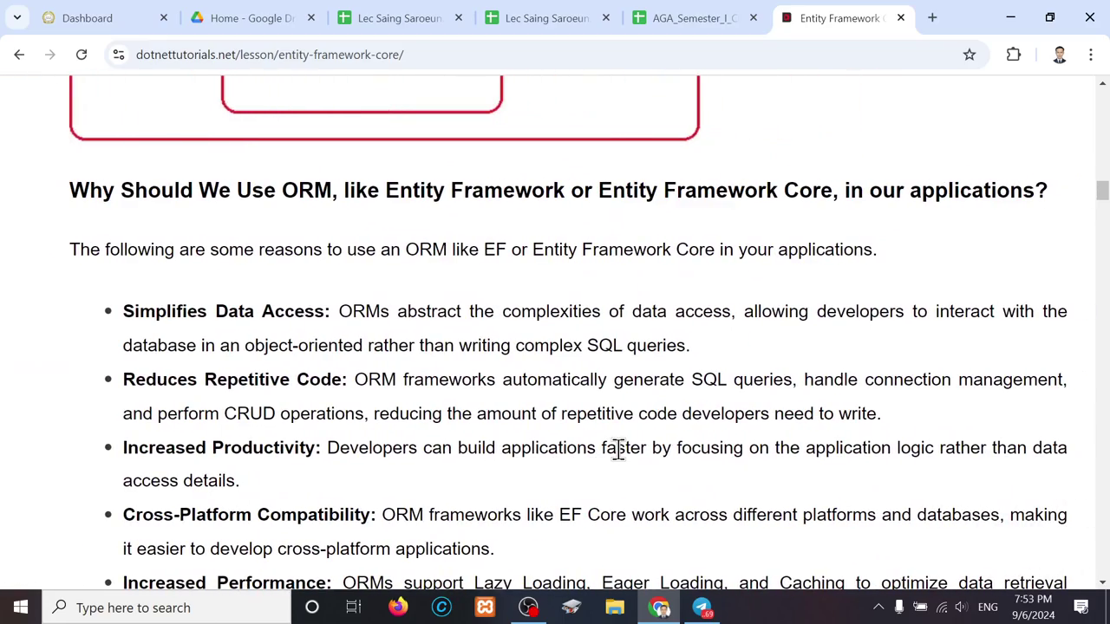
pyautogui.keyDown('ctrl'); pyautogui.scroll(-1, 619, 452); pyautogui.keyUp('ctrl')
pyautogui.scroll(-1, 619, 452)
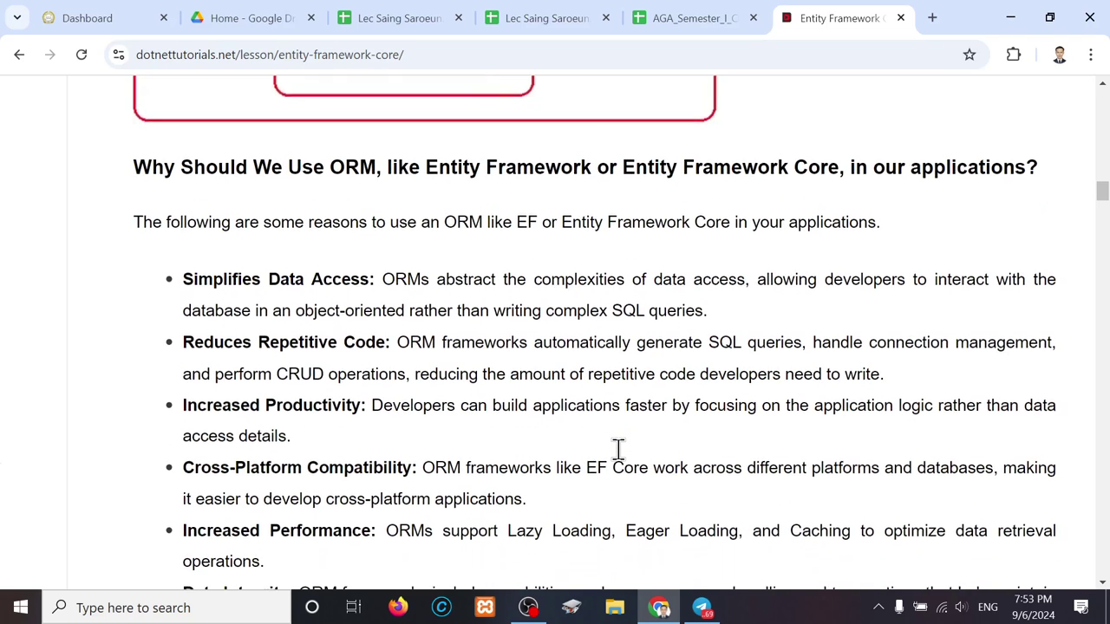
pyautogui.scroll(-1, 619, 453)
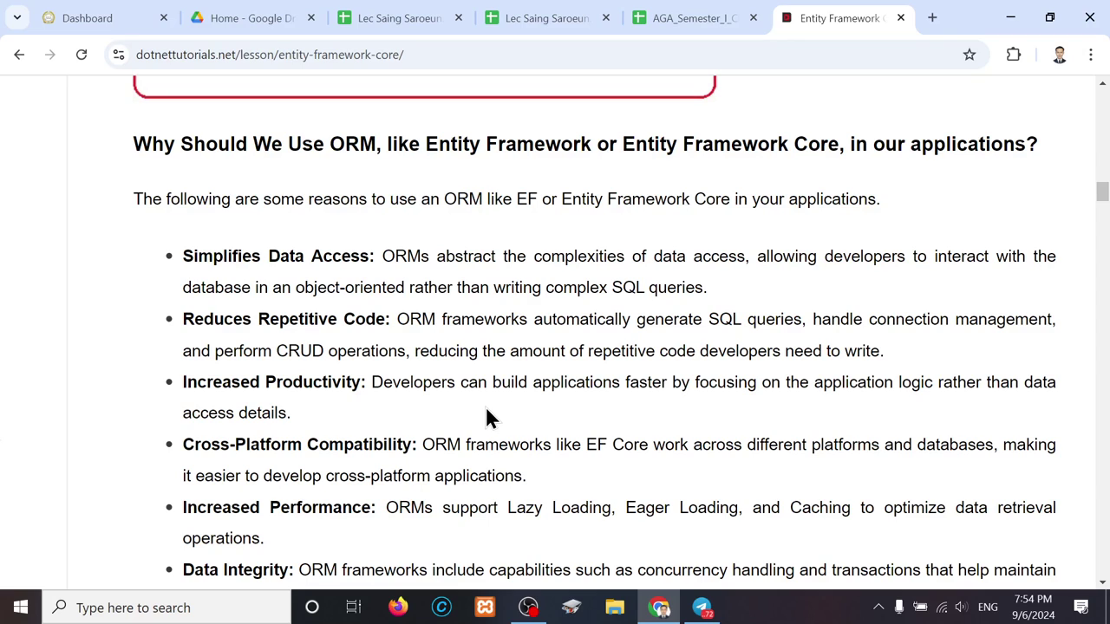
# Select 'Increased Performance' in the ORM benefits list, then scroll on to Data Integrity
pyautogui.scroll(-2, 487, 411)
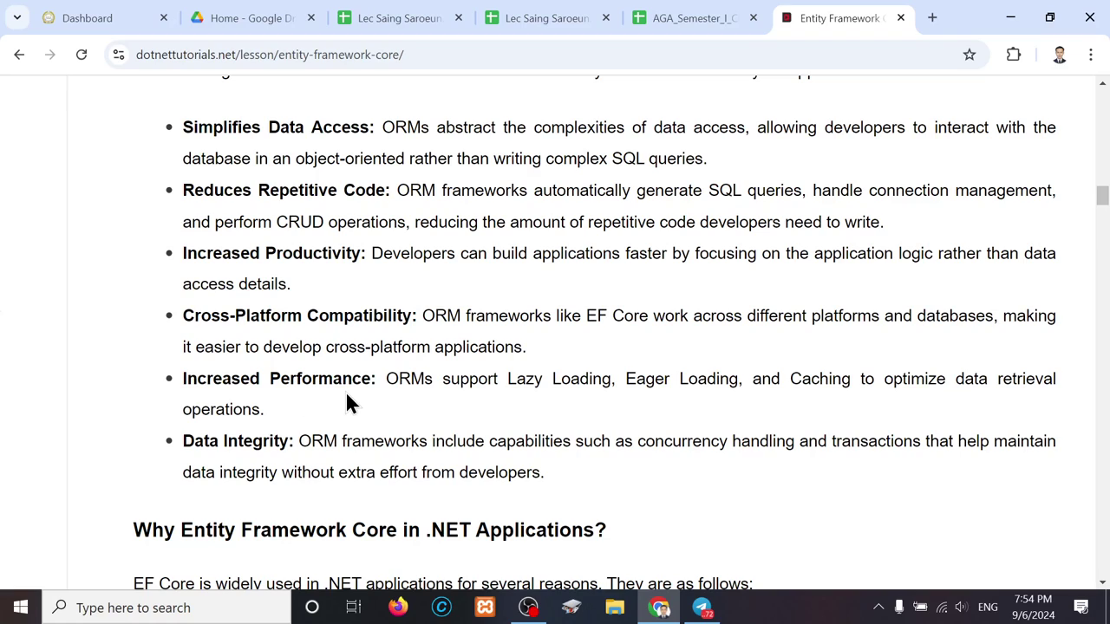
pyautogui.moveTo(184, 381); pyautogui.dragTo(370, 382)
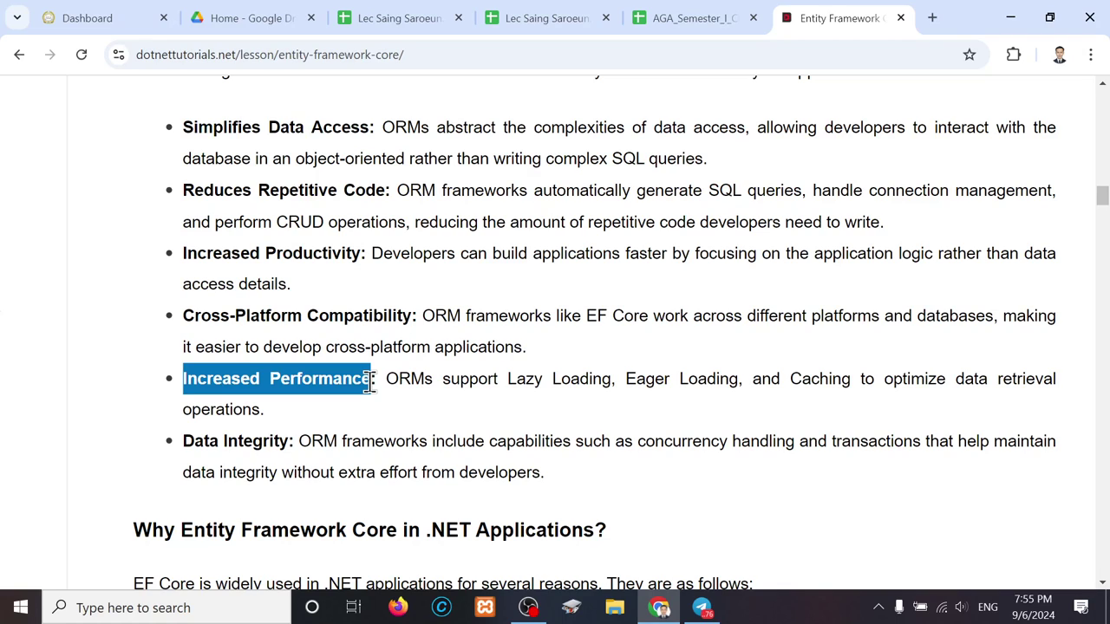
pyautogui.scroll(-1, 369, 382)
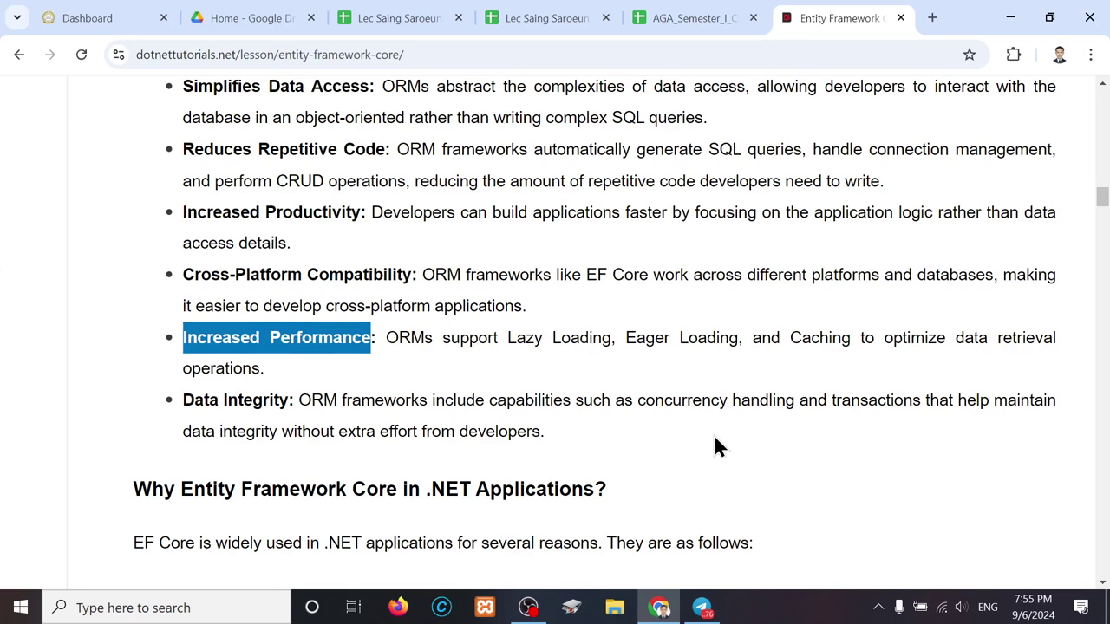
# Scroll past 'Why Entity Framework Core' to the Development Approaches section and Code-First Approach
pyautogui.scroll(-1, 715, 439)
pyautogui.scroll(-2, 715, 440)
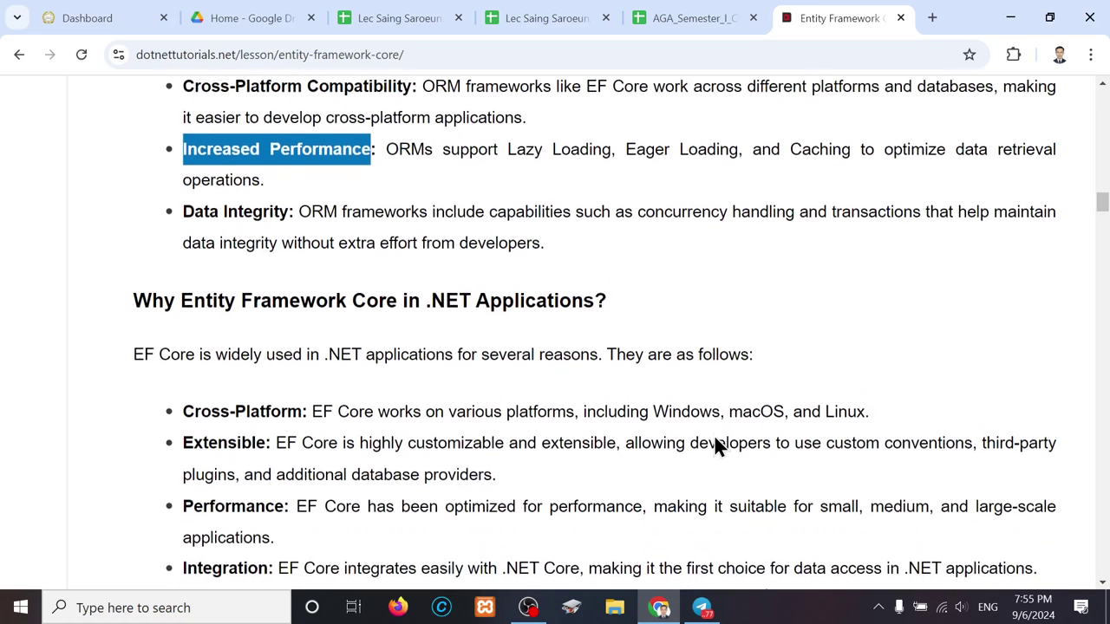
pyautogui.scroll(-1, 716, 440)
pyautogui.scroll(-1, 715, 440)
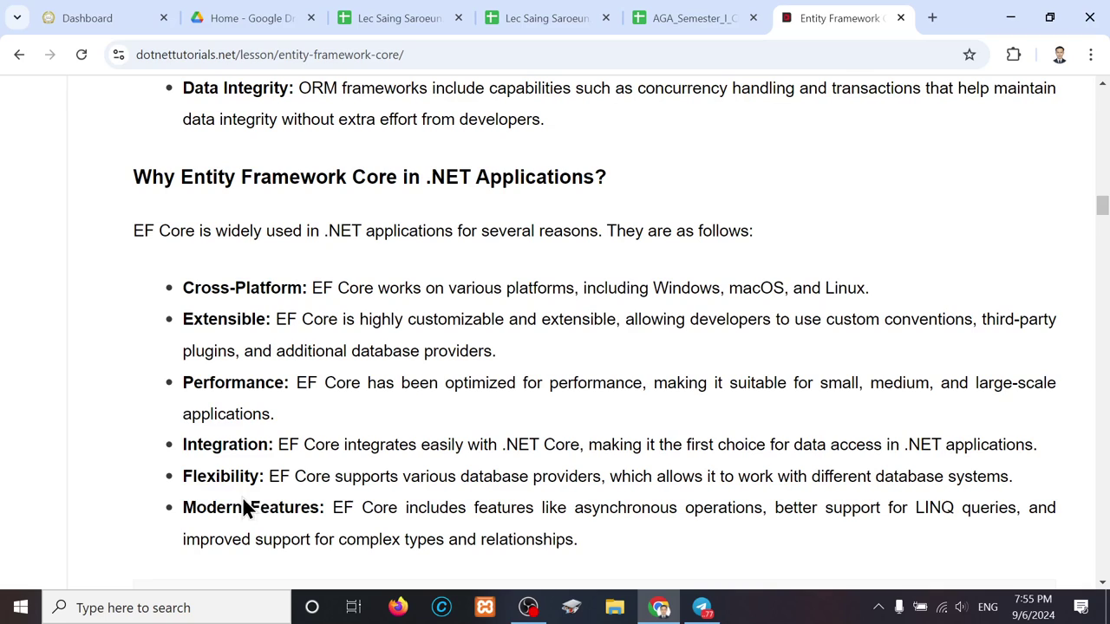
pyautogui.scroll(-1, 452, 510)
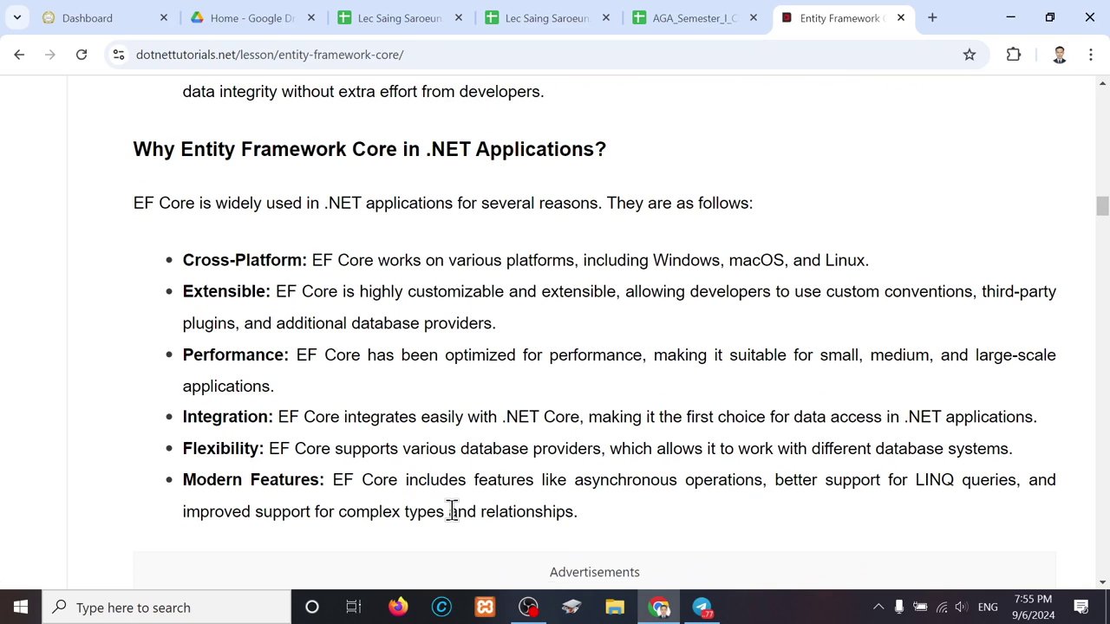
pyautogui.scroll(-1, 452, 510)
pyautogui.scroll(-1, 452, 510)
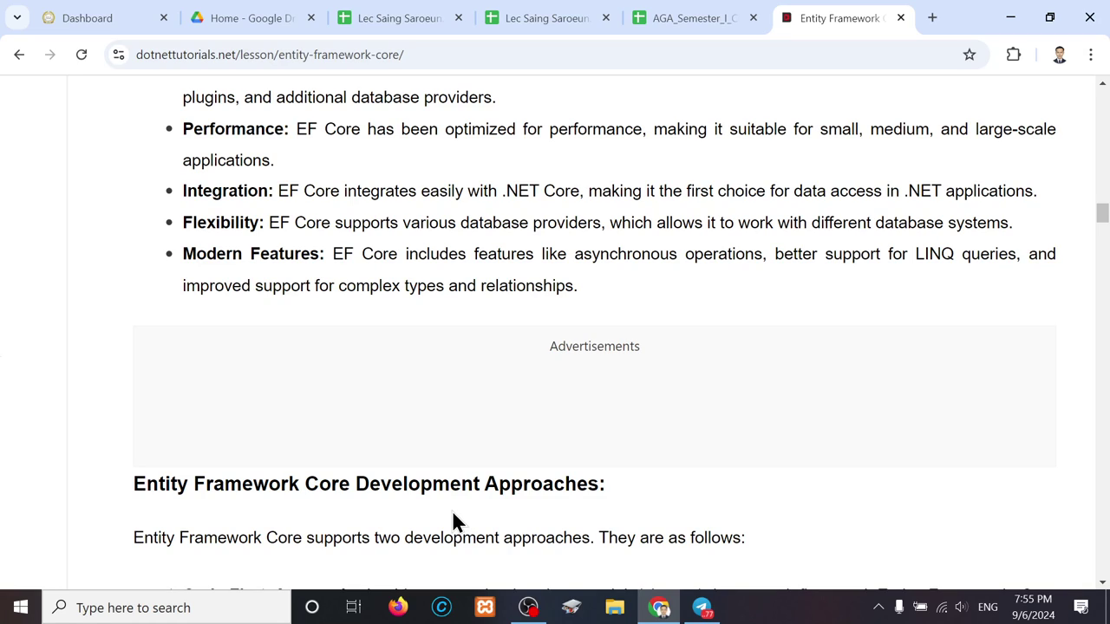
pyautogui.scroll(-1, 454, 513)
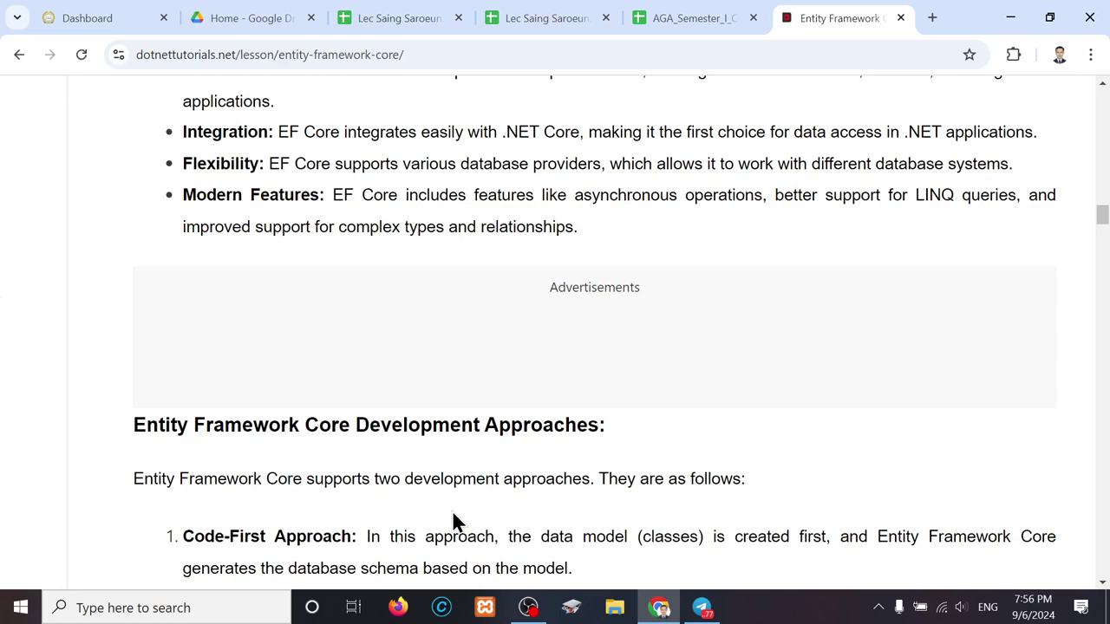
# Scroll to the Code First Approach diagram and the start of 'EF Core Database First Approach'
pyautogui.scroll(-2, 451, 512)
pyautogui.scroll(-2, 452, 511)
pyautogui.scroll(-3, 451, 512)
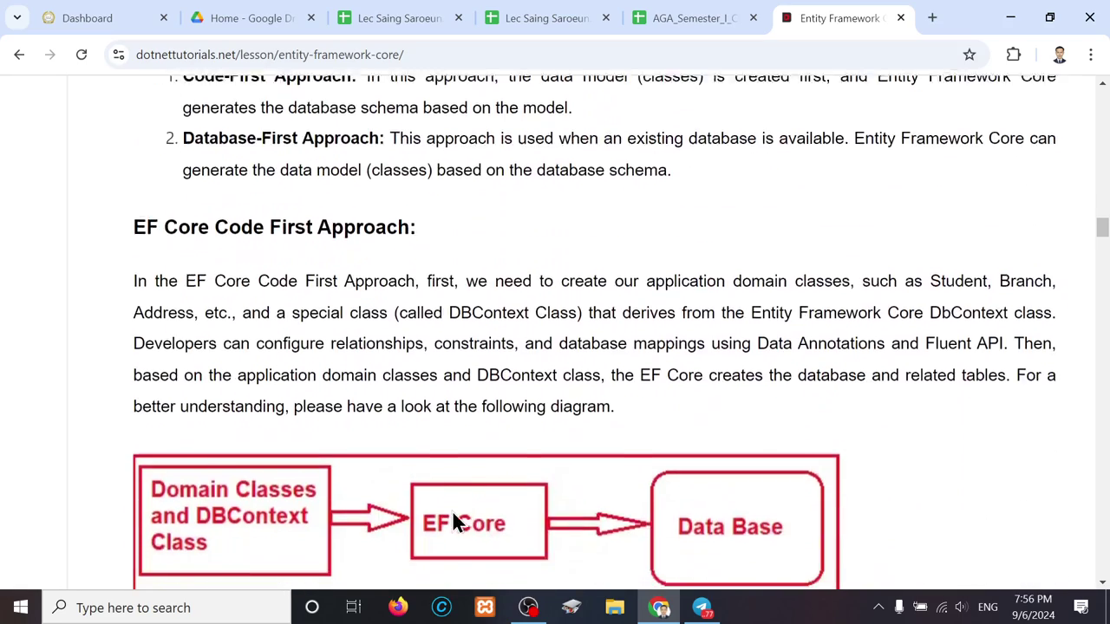
pyautogui.scroll(-1, 452, 519)
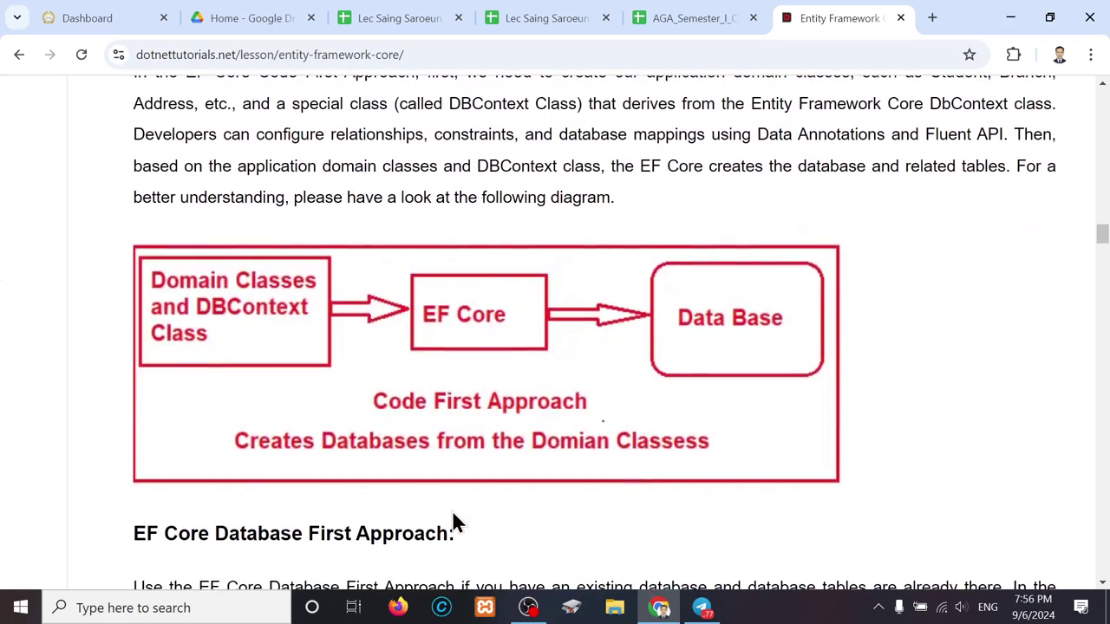
pyautogui.scroll(-1, 452, 519)
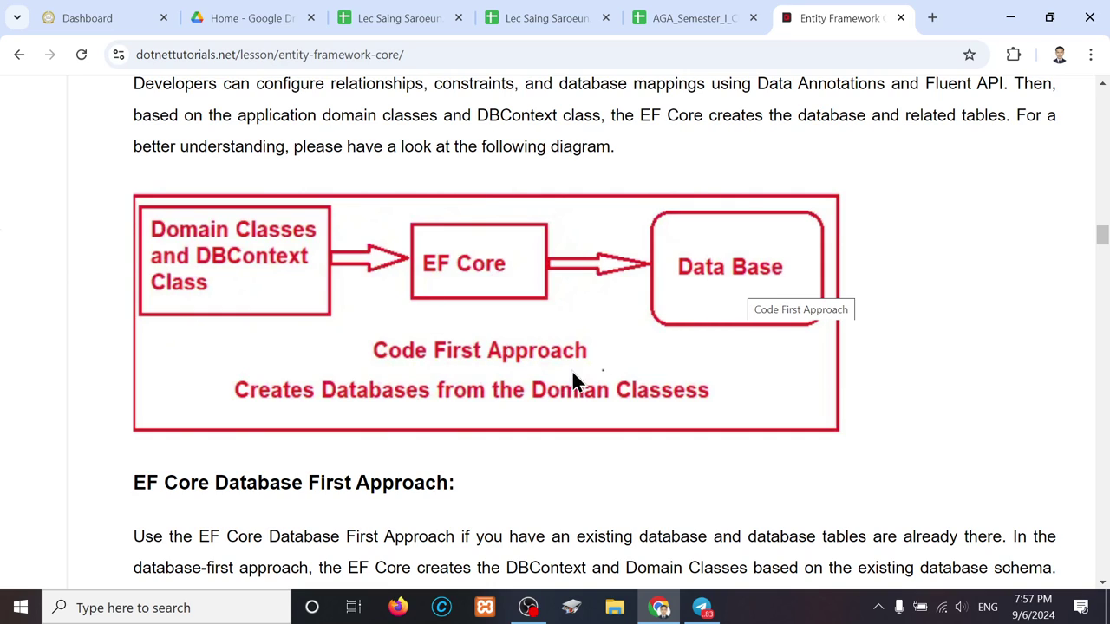
# Scroll to the Database First Approach diagram and summary, just above 'EF Core Database Providers'
pyautogui.scroll(-2, 562, 387)
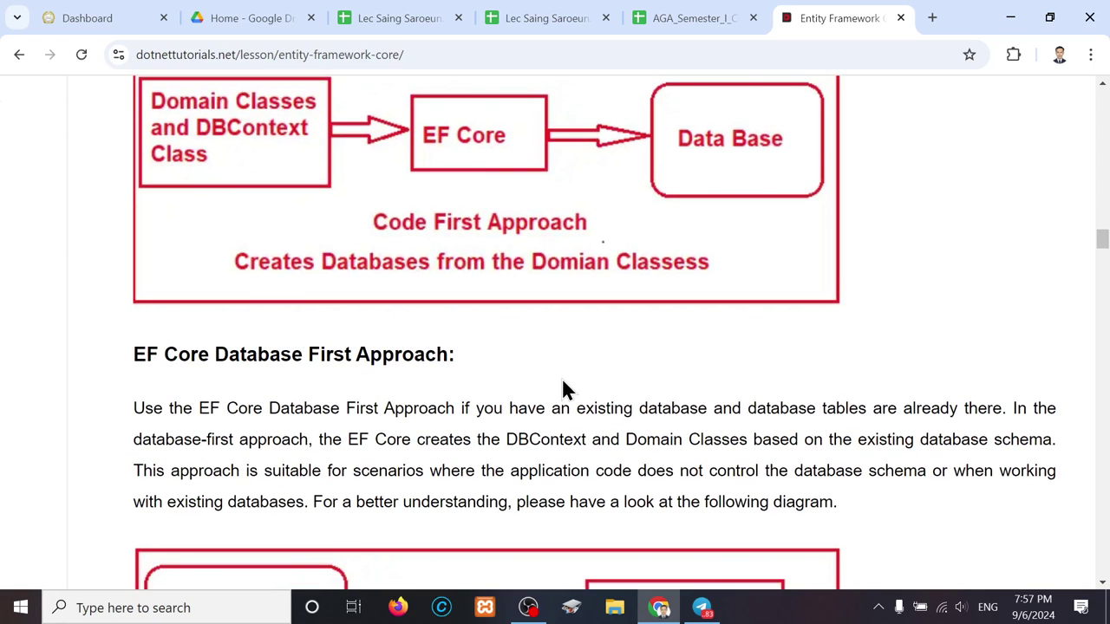
pyautogui.scroll(-1, 562, 387)
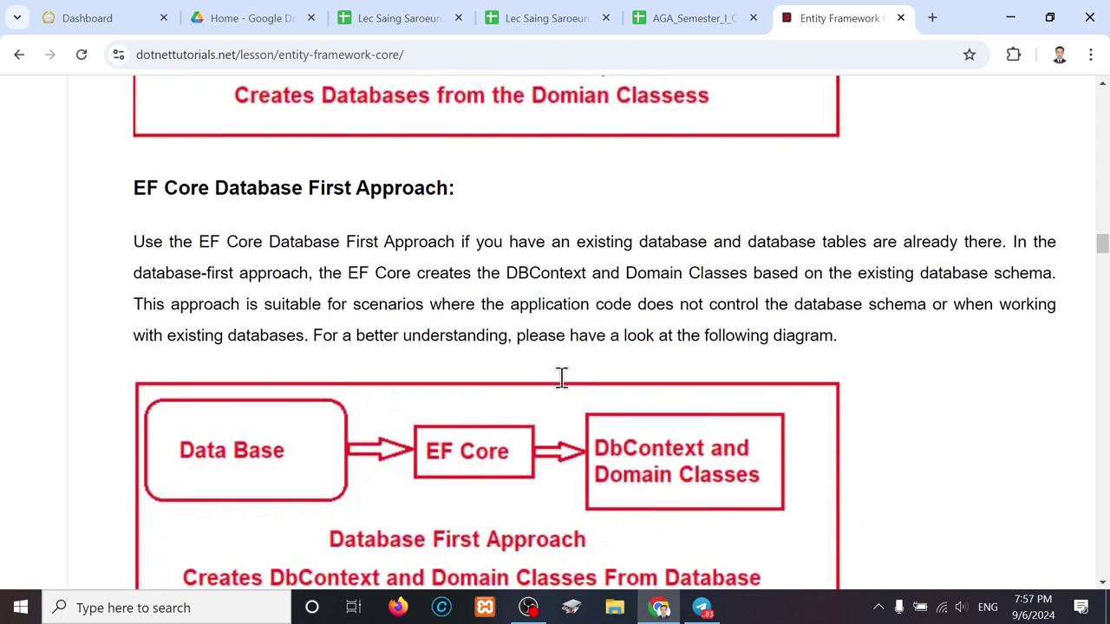
pyautogui.scroll(-2, 562, 383)
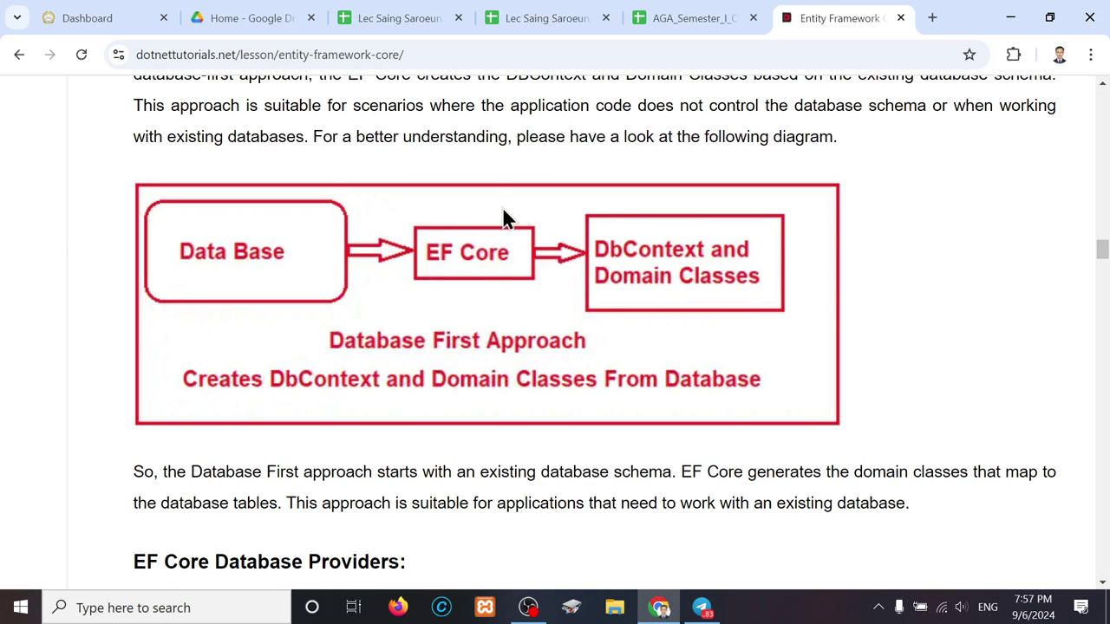
# Scroll to the 'EF Core Database Providers' section and highlight the word 'Providers' in its heading
pyautogui.scroll(-2, 503, 334)
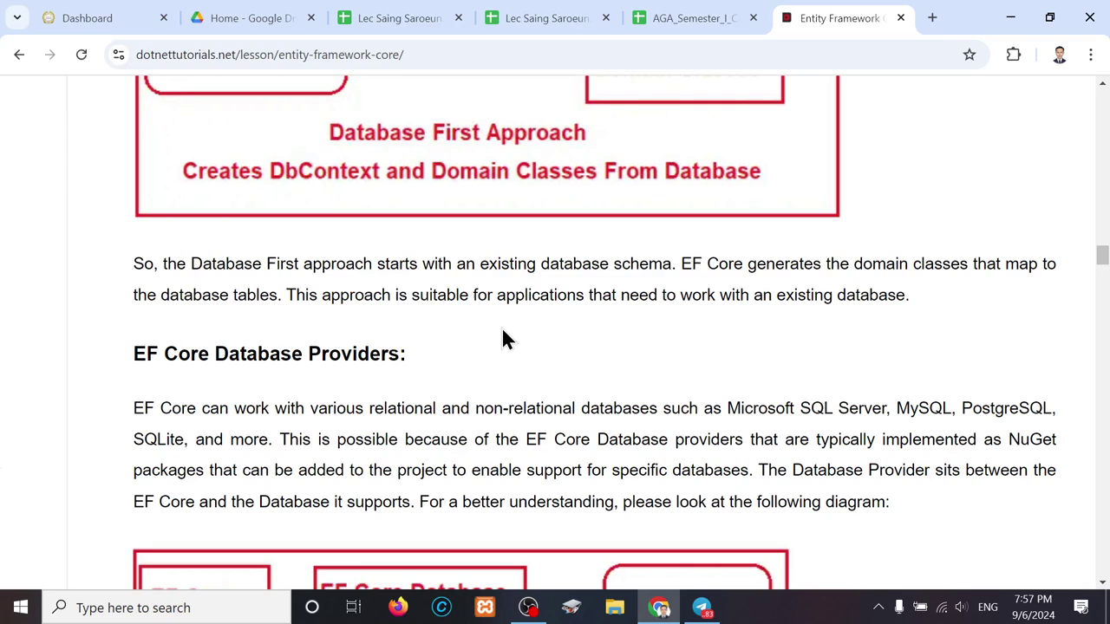
pyautogui.scroll(-1, 502, 338)
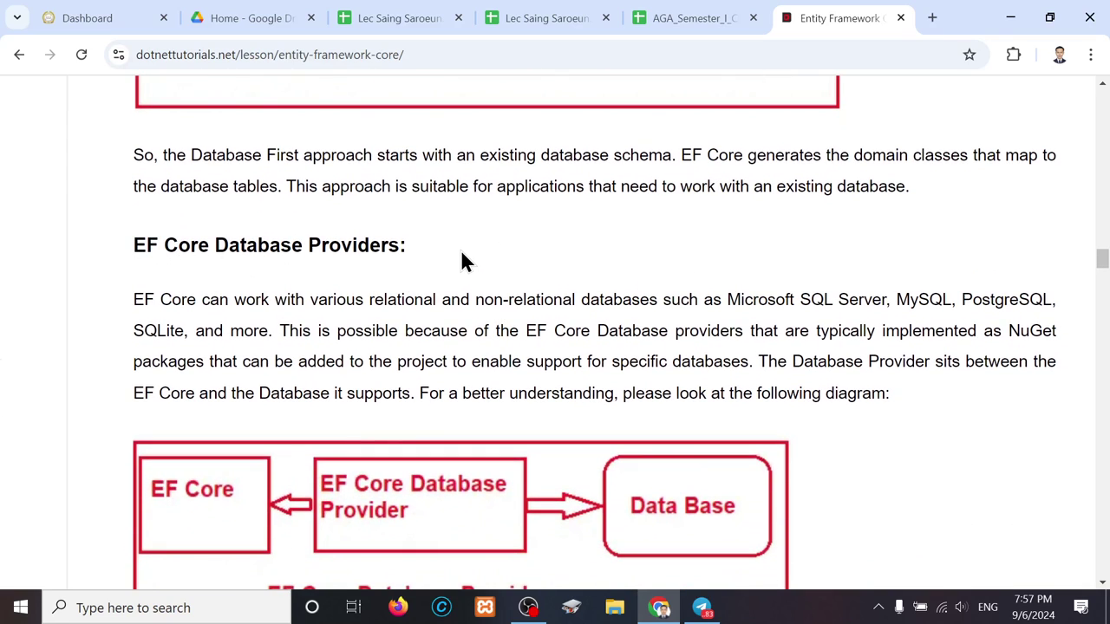
pyautogui.scroll(-1, 460, 260)
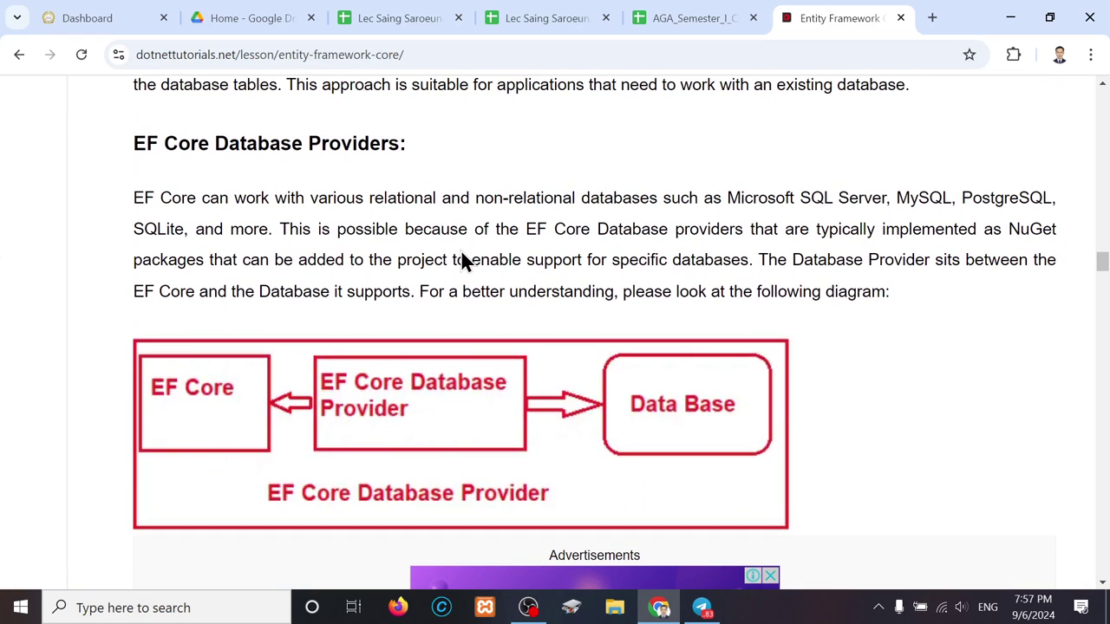
pyautogui.moveTo(308, 143); pyautogui.dragTo(400, 146)
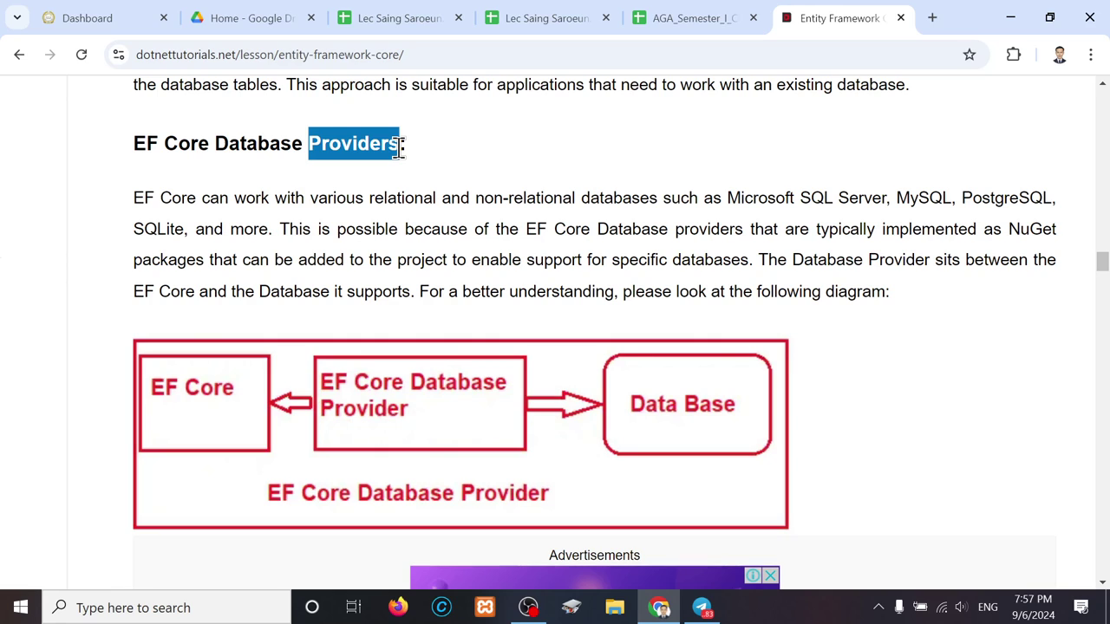
# Scroll to the EF Core providers list and highlight Microsoft SQL Server and its package name
pyautogui.scroll(-1, 399, 147)
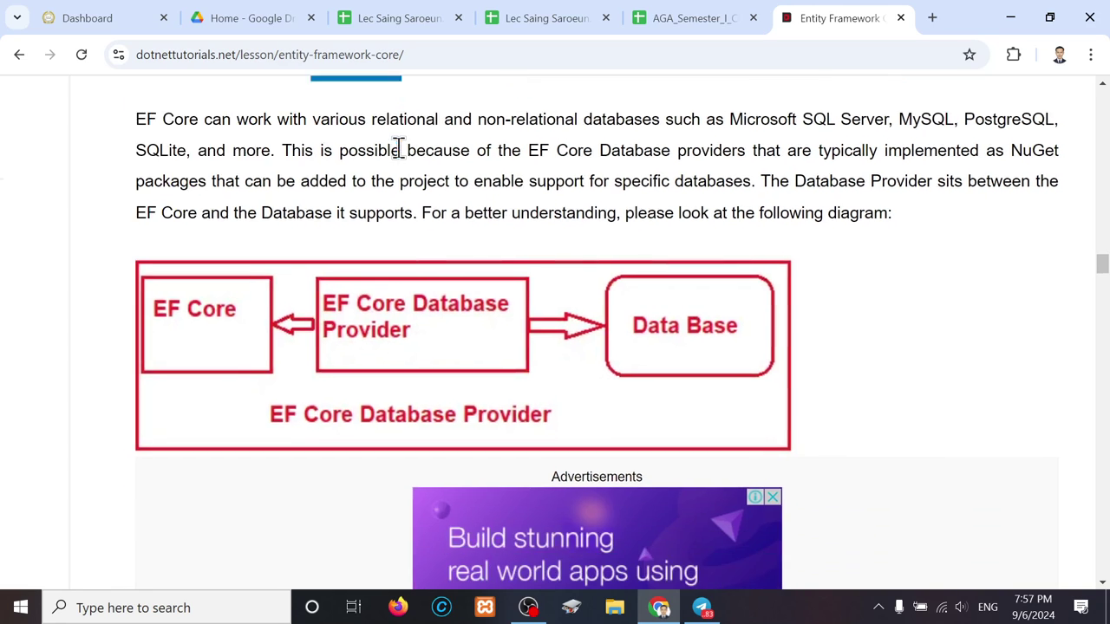
pyautogui.scroll(-1, 399, 147)
pyautogui.scroll(-1, 399, 152)
pyautogui.scroll(-1, 401, 156)
pyautogui.scroll(-2, 400, 157)
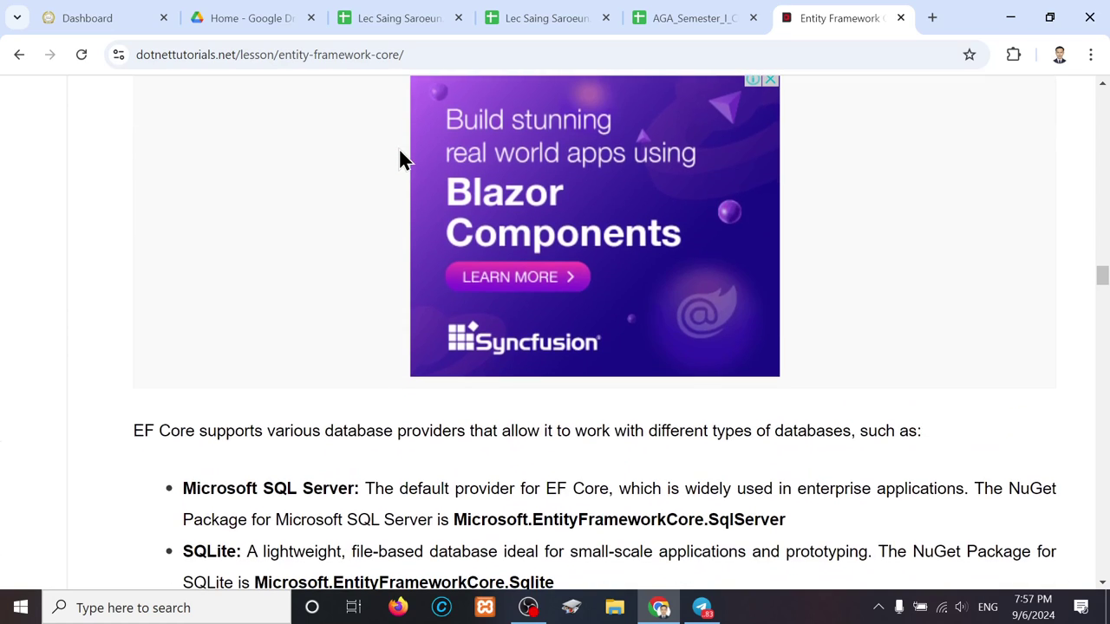
pyautogui.scroll(-1, 400, 157)
pyautogui.scroll(-1, 400, 157)
pyautogui.scroll(-1, 400, 159)
pyautogui.scroll(-1, 400, 154)
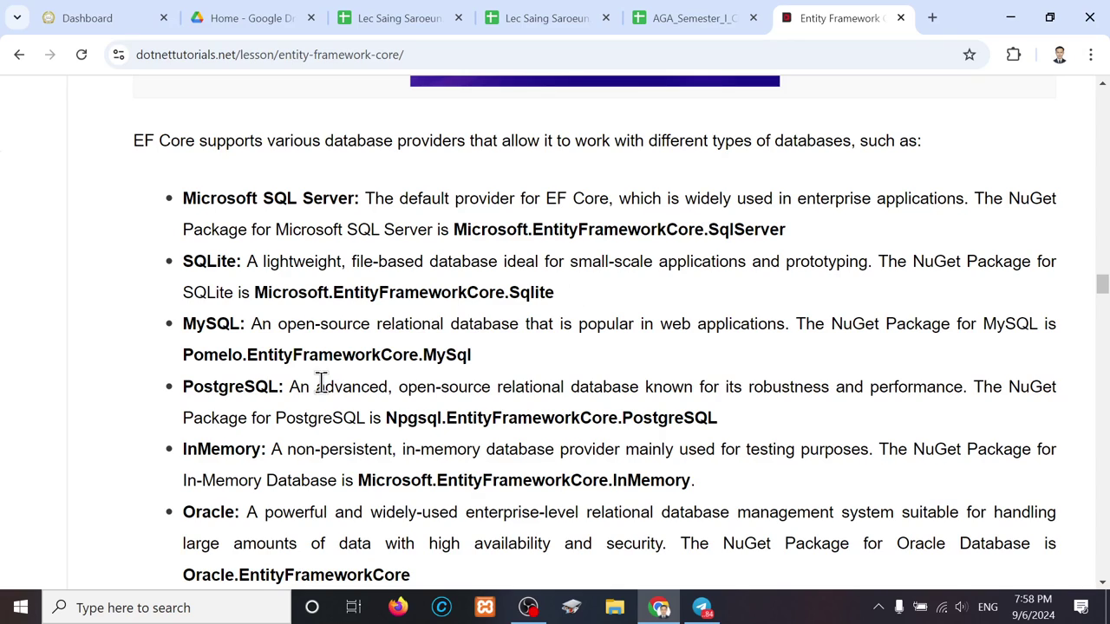
pyautogui.scroll(-1, 317, 382)
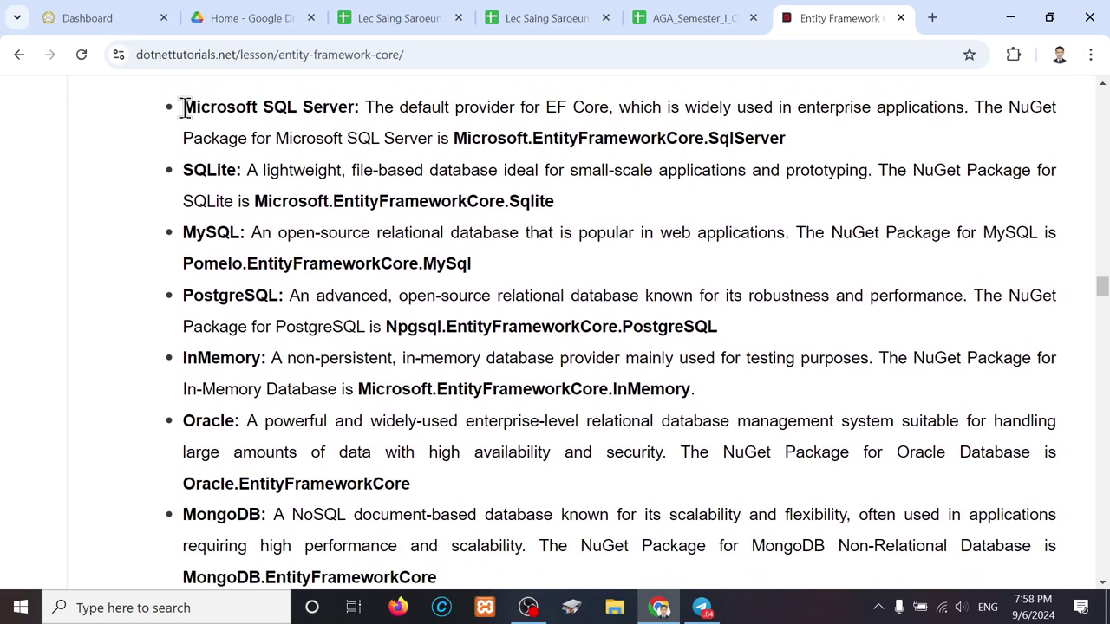
pyautogui.moveTo(181, 105); pyautogui.dragTo(354, 106)
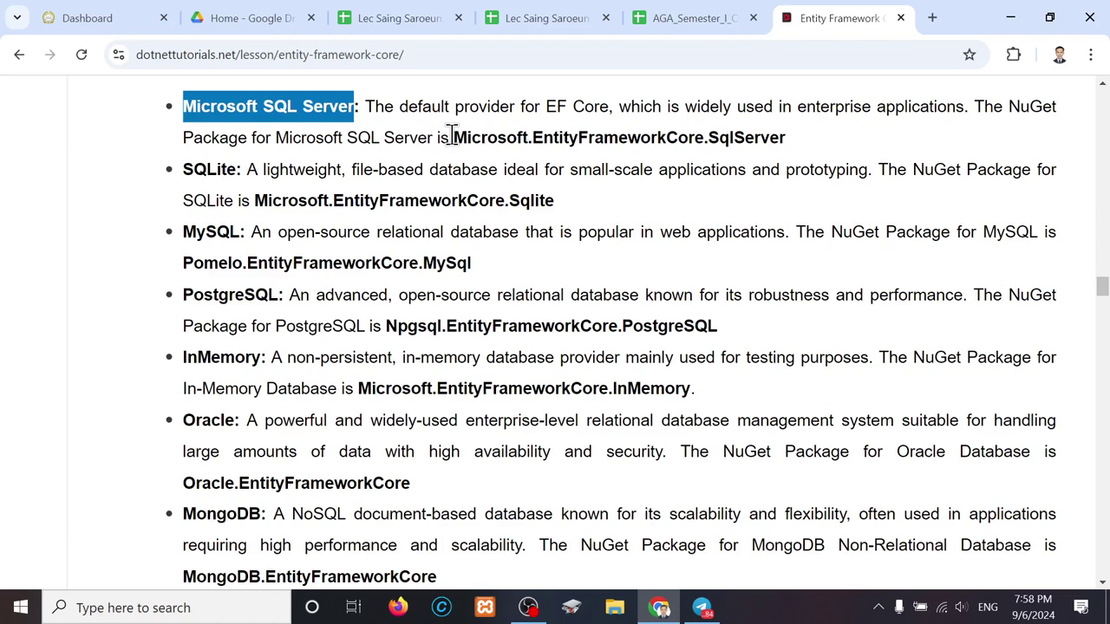
pyautogui.moveTo(451, 137); pyautogui.dragTo(802, 148)
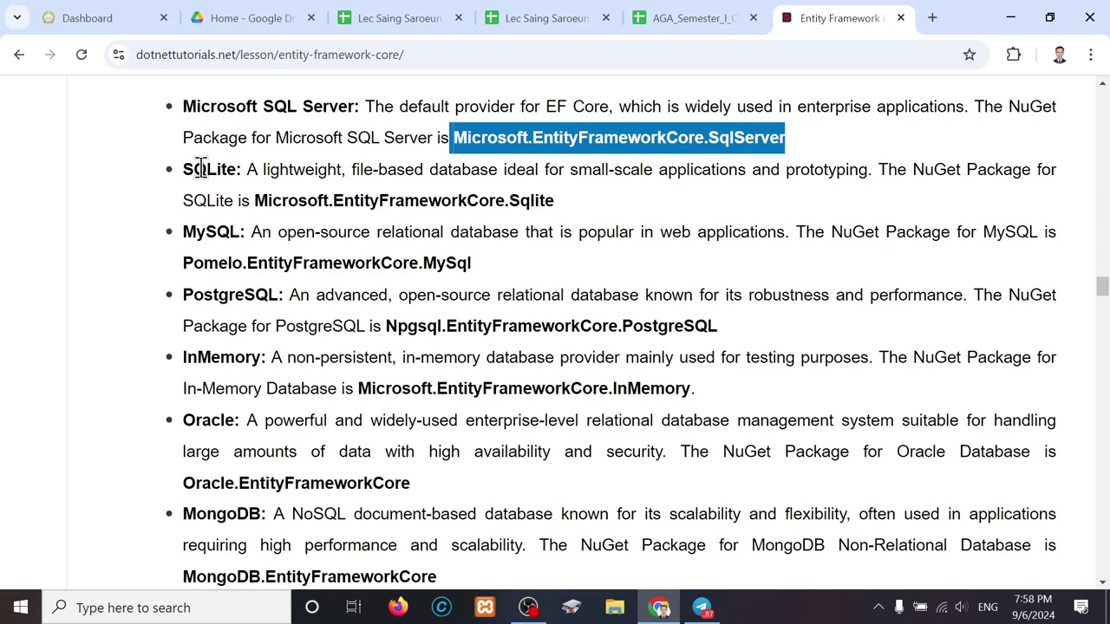
# Highlight the Sqlite, Pomelo MySql and Npgsql PostgreSQL package names, then select Microsoft.EntityFrameworkCore.SqlServer
pyautogui.moveTo(556, 201); pyautogui.dragTo(256, 202)
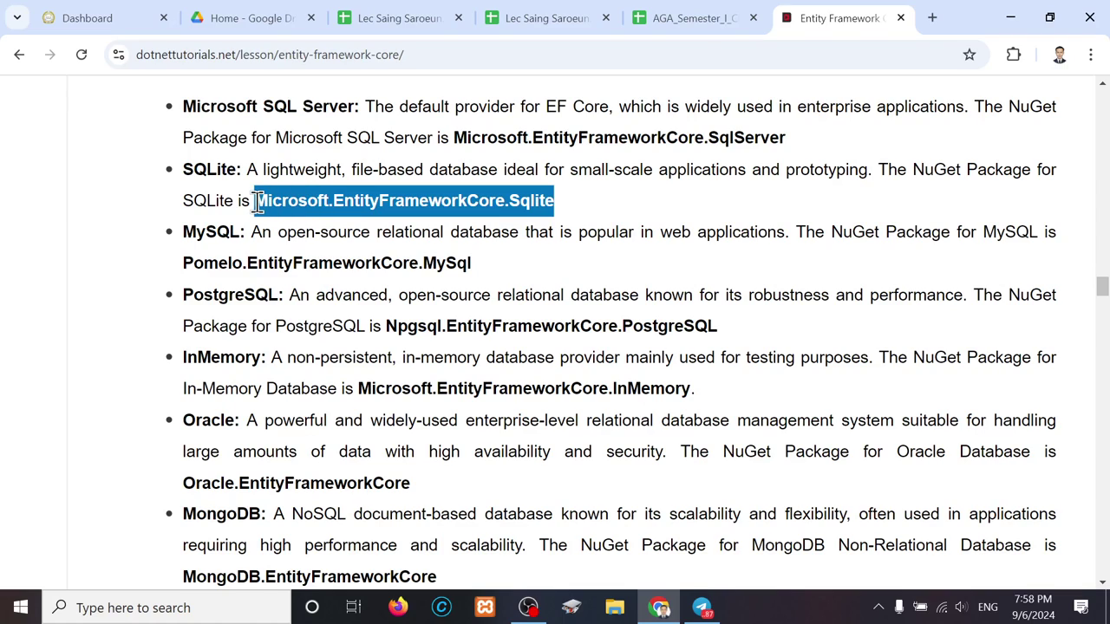
pyautogui.moveTo(500, 268); pyautogui.dragTo(188, 269)
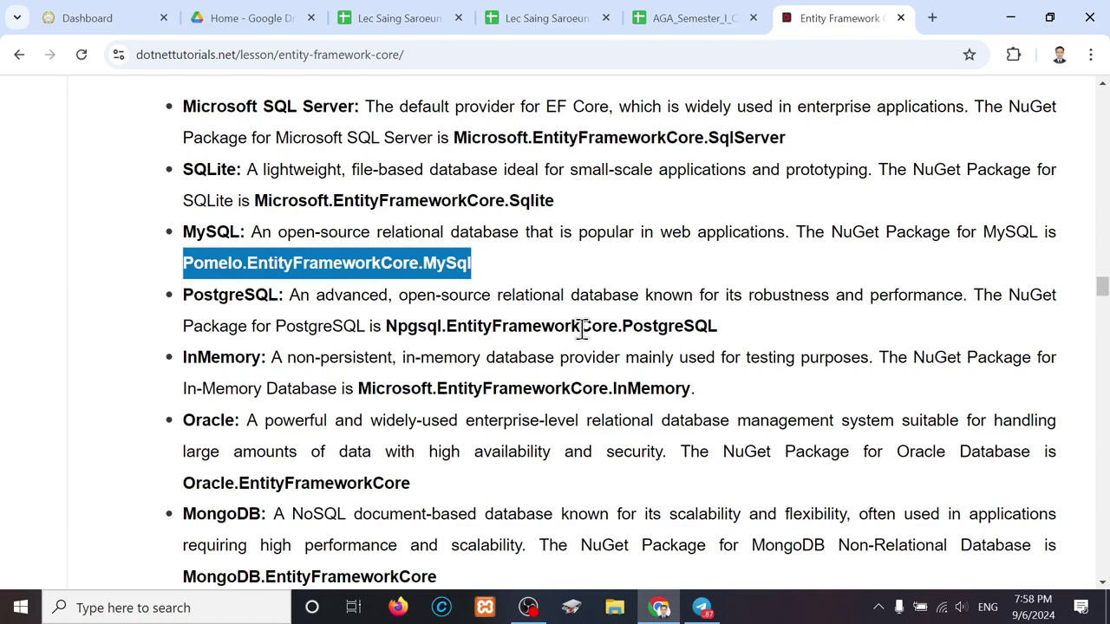
pyautogui.moveTo(719, 330); pyautogui.dragTo(388, 329)
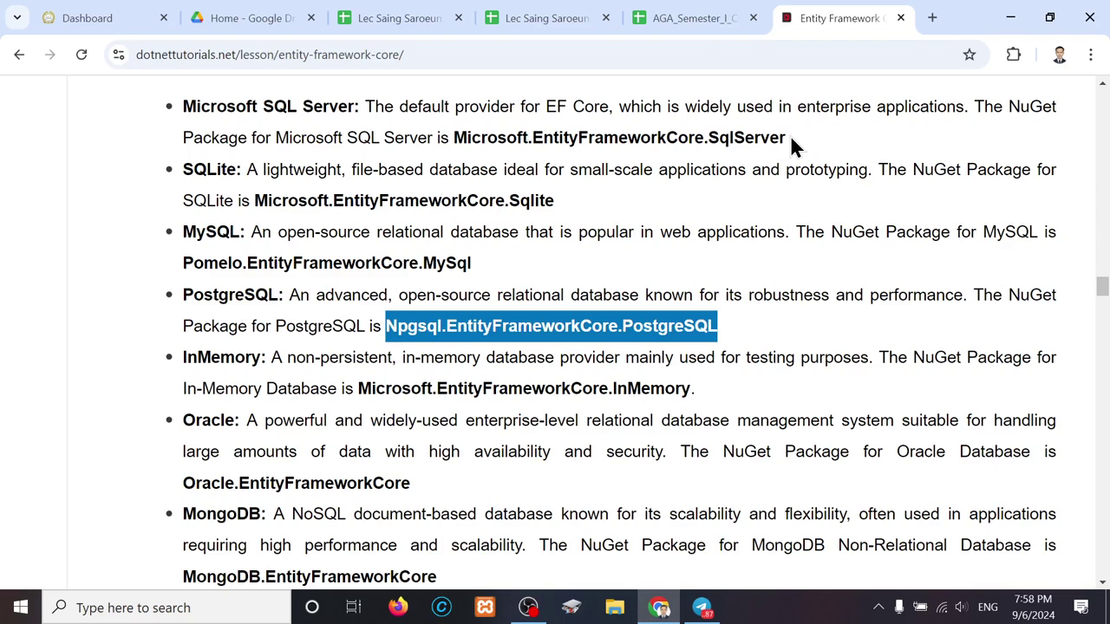
pyautogui.moveTo(786, 138); pyautogui.dragTo(457, 139)
pyautogui.hotkey('ctrl', 'c')
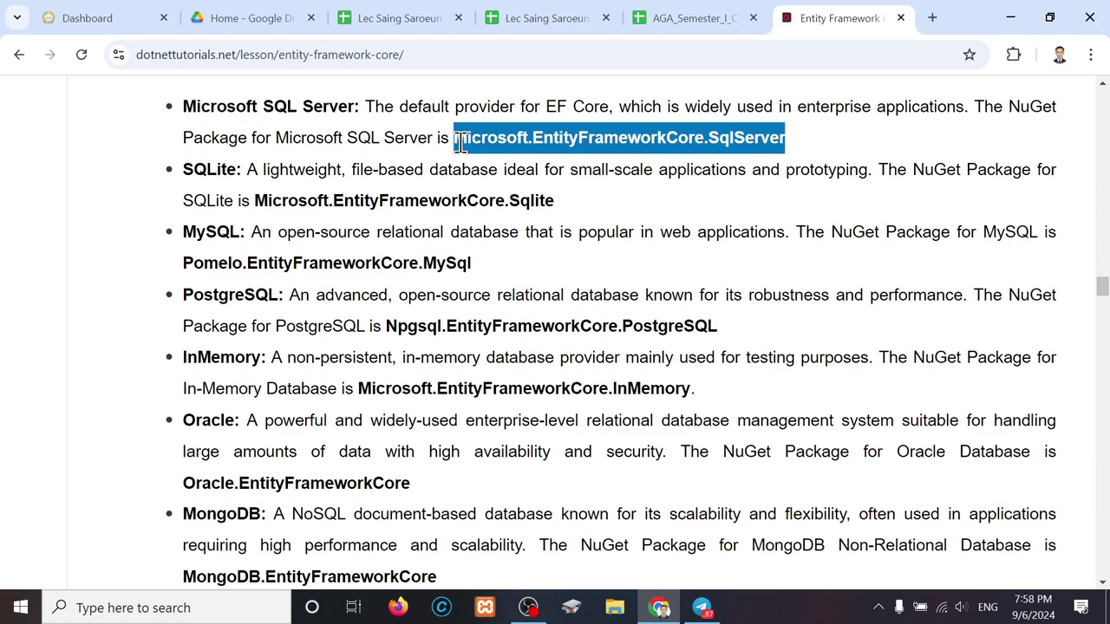
# Google Microsoft.EntityFrameworkCore.SqlServer and open its NuGet Gallery 8.0.8 page in a separate tab
pyautogui.click(932, 17)
pyautogui.hotkey('ctrl', 'v')
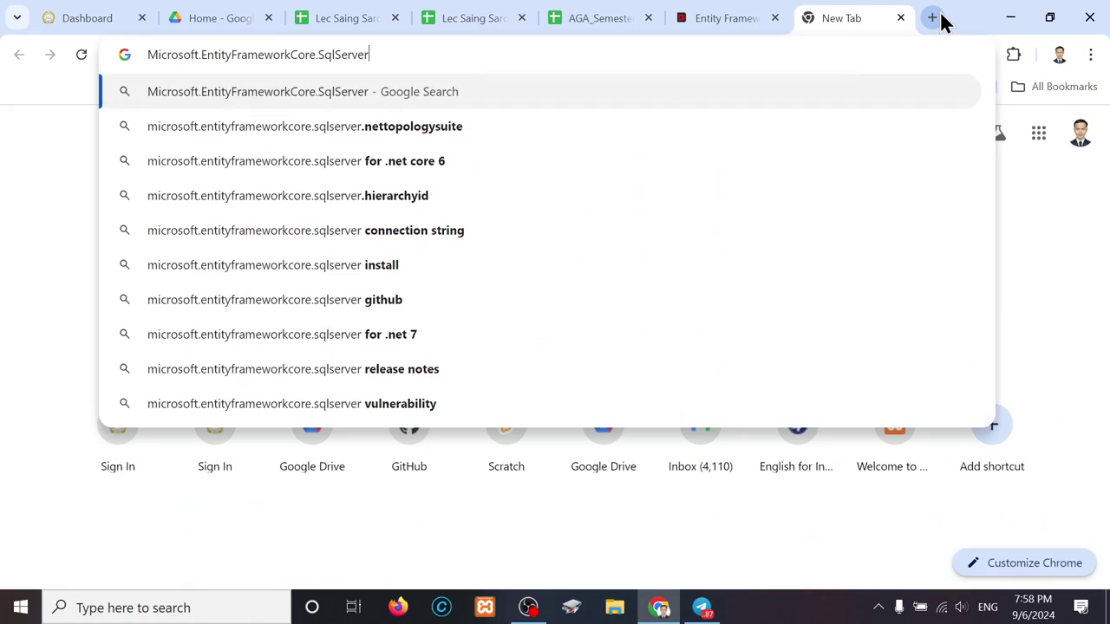
pyautogui.press('Return')
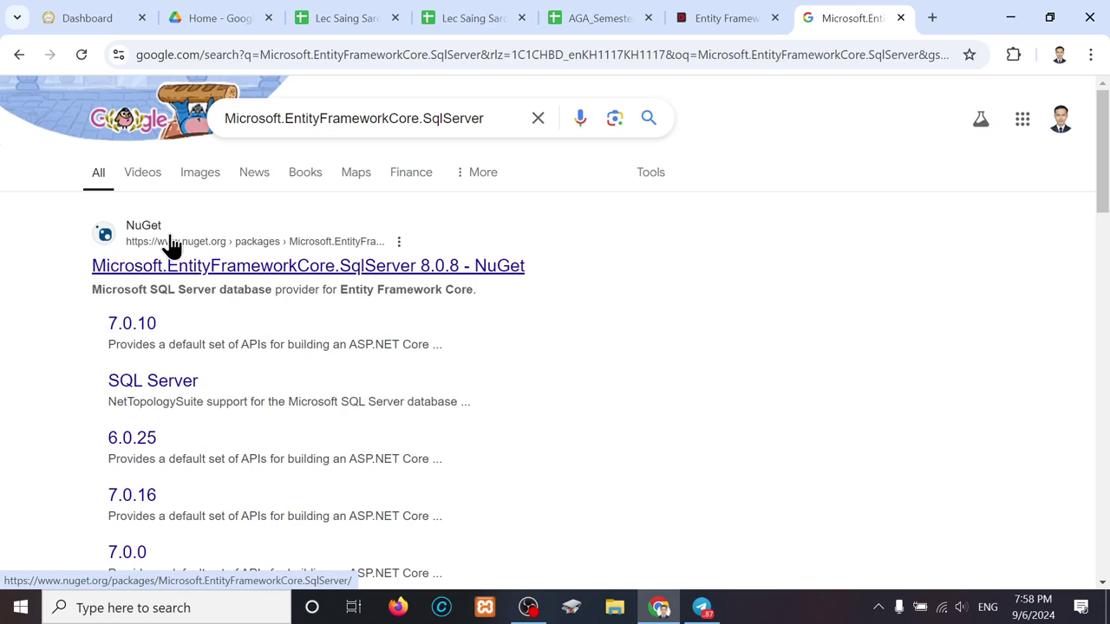
pyautogui.rightClick(220, 276)
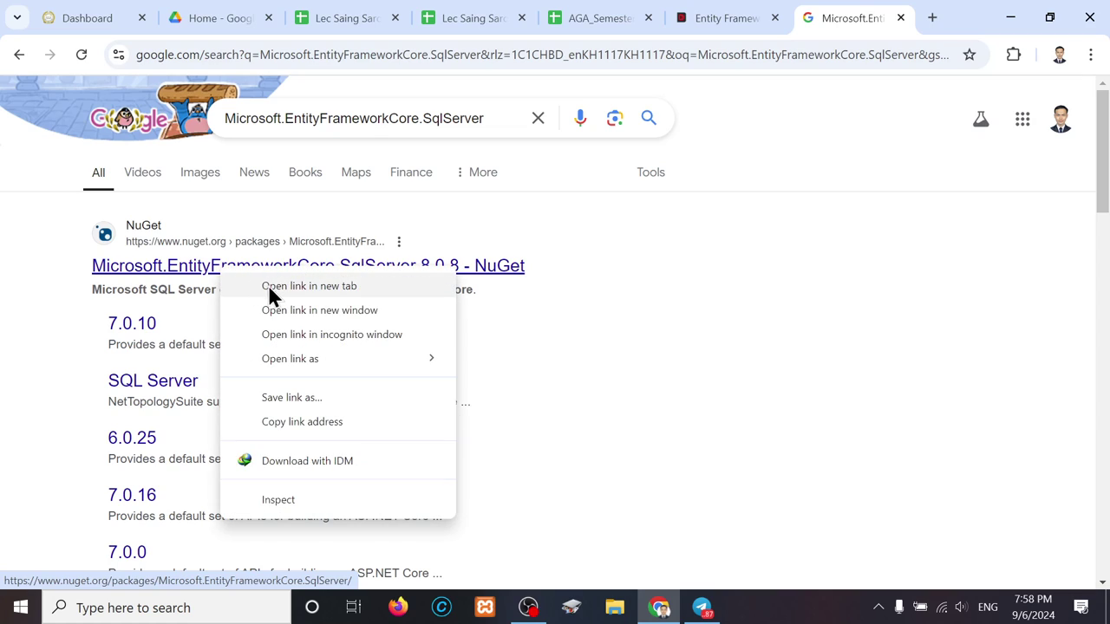
pyautogui.click(270, 285)
pyautogui.click(861, 21)
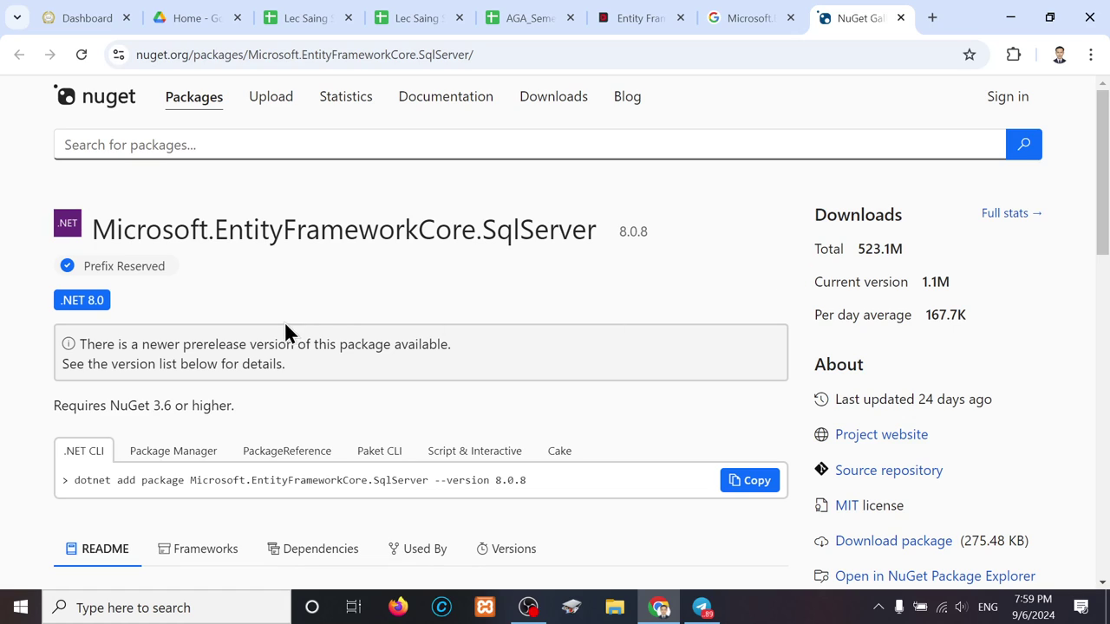
# Show the SqlServer package's Package Manager command and PackageReference snippet, then return to the Google results
pyautogui.scroll(-2, 207, 380)
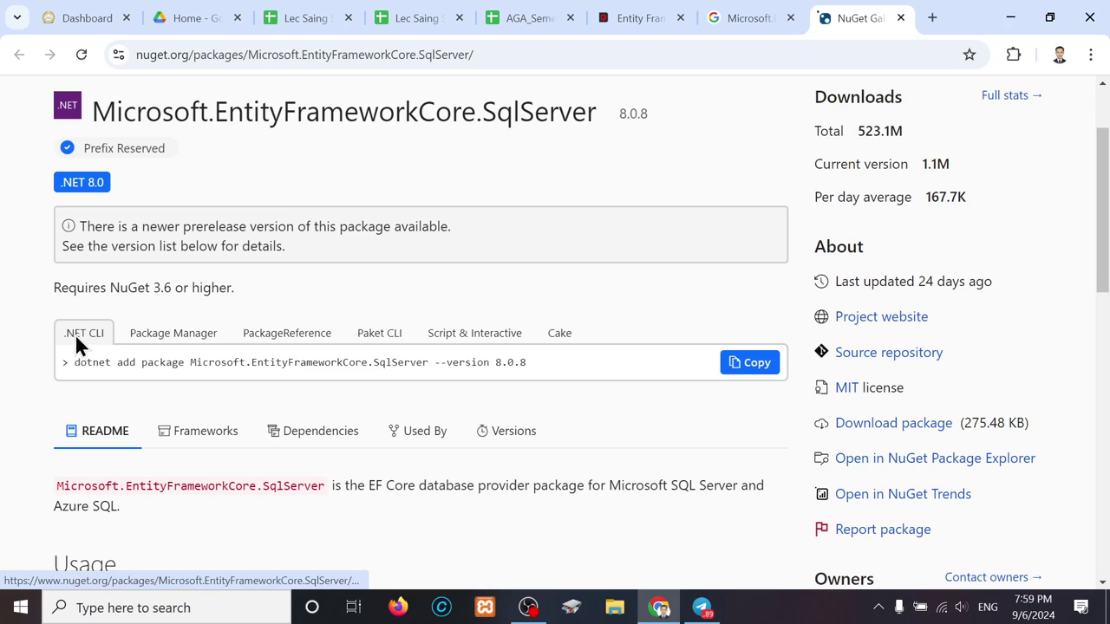
pyautogui.click(179, 339)
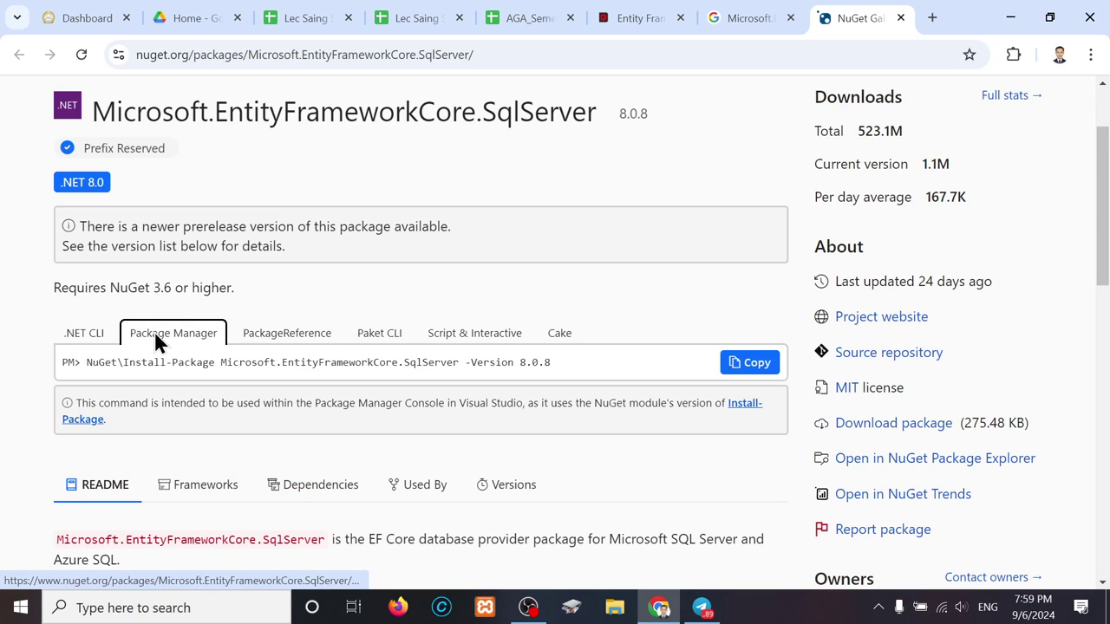
pyautogui.click(286, 329)
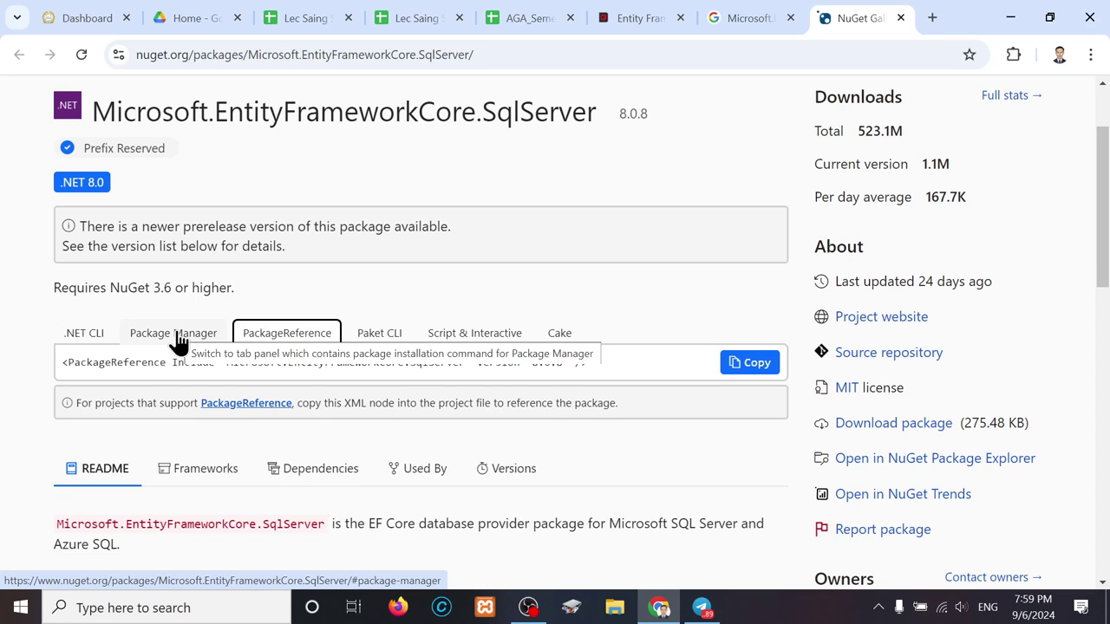
pyautogui.click(674, 310)
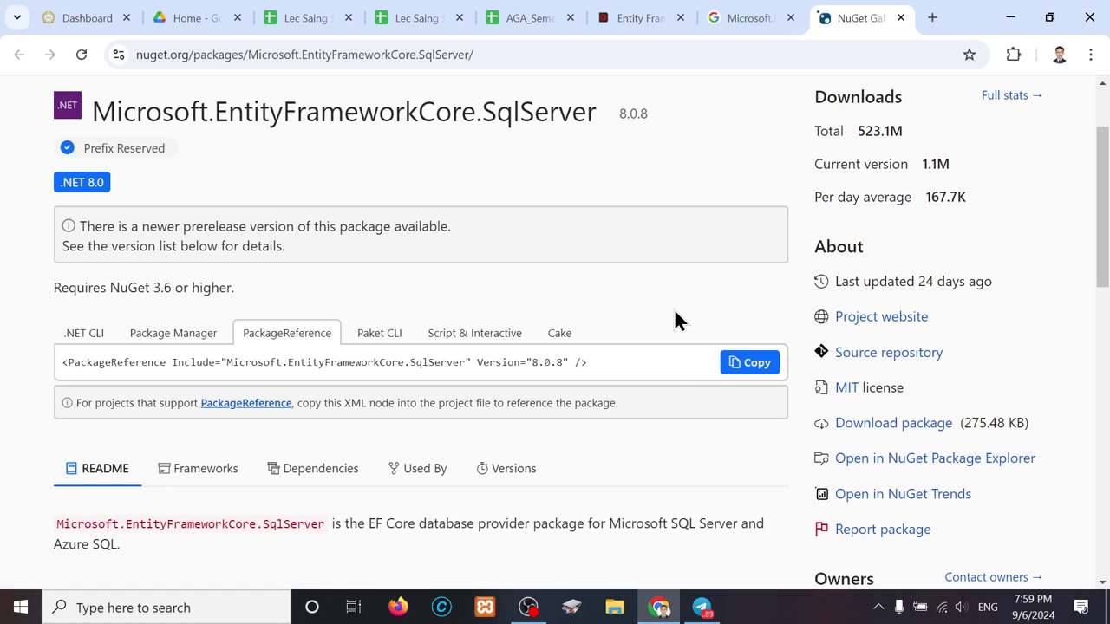
pyautogui.click(748, 17)
# Search Google for Microsoft.EntityFrameworkCore.Sqlite, copied from the tutorial's provider list
pyautogui.click(637, 17)
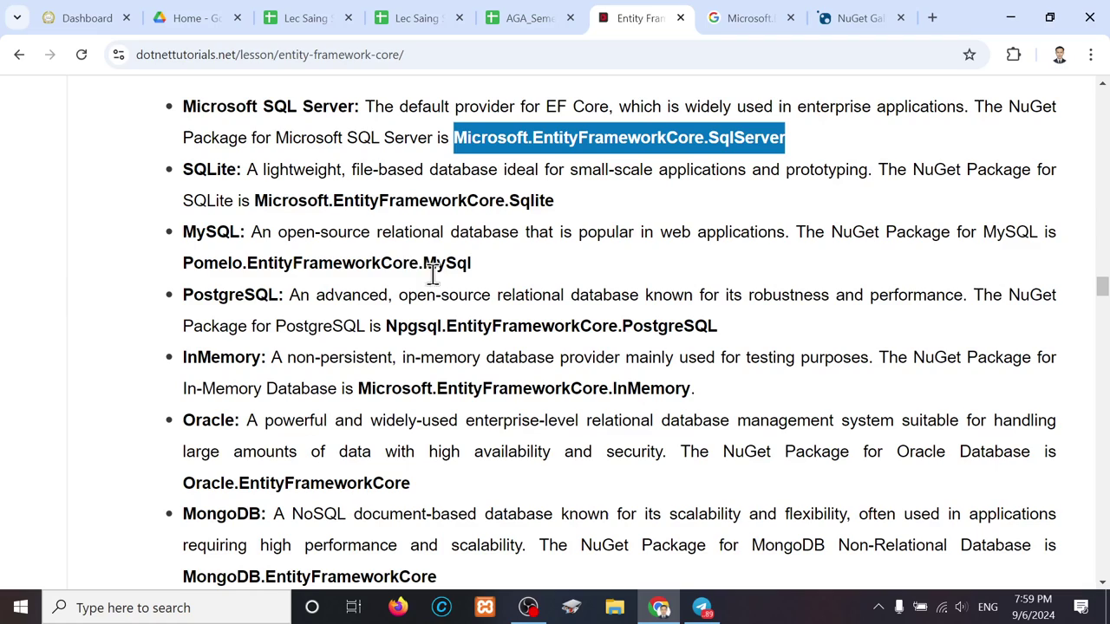
pyautogui.moveTo(556, 201); pyautogui.dragTo(253, 200)
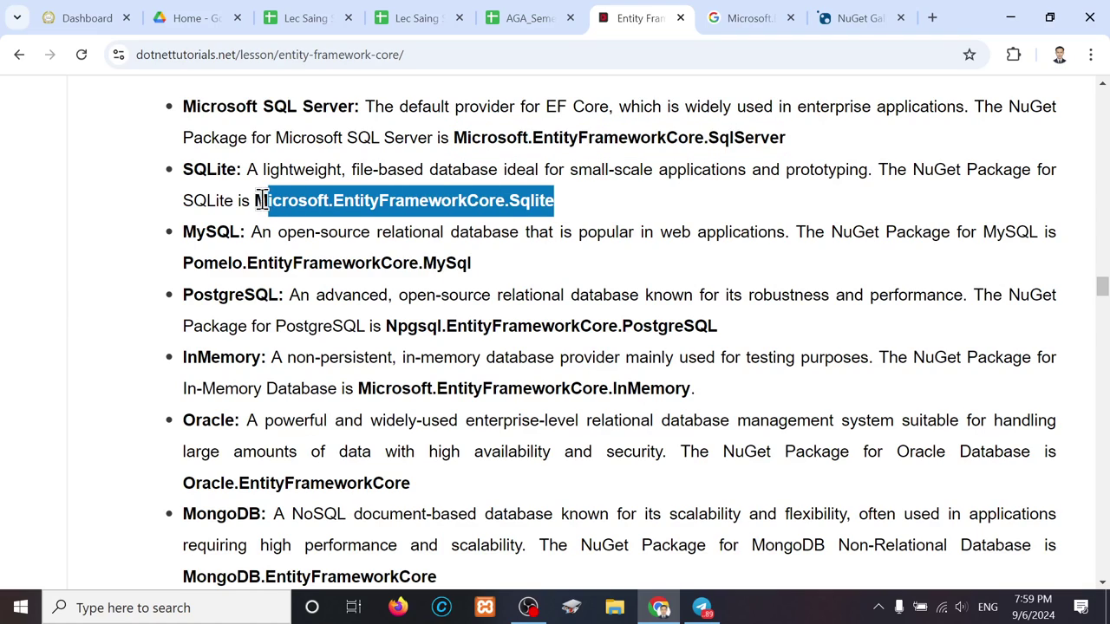
pyautogui.click(737, 15)
pyautogui.tripleClick(504, 113)
pyautogui.write('Microsoft.EntityFrameworkCore.Sqlite')
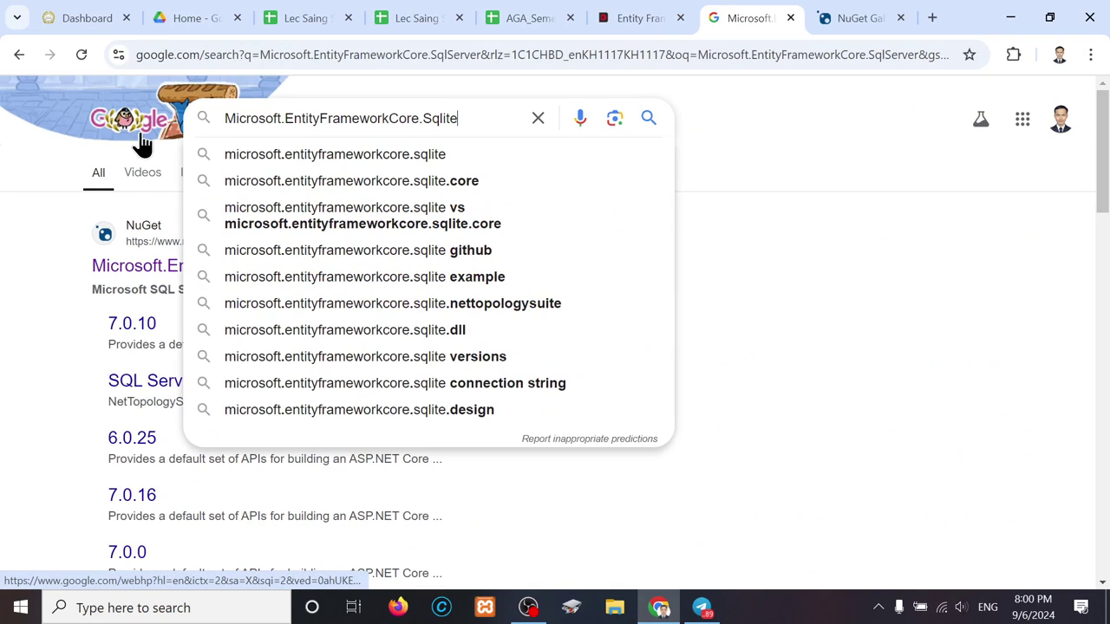
pyautogui.press('Return')
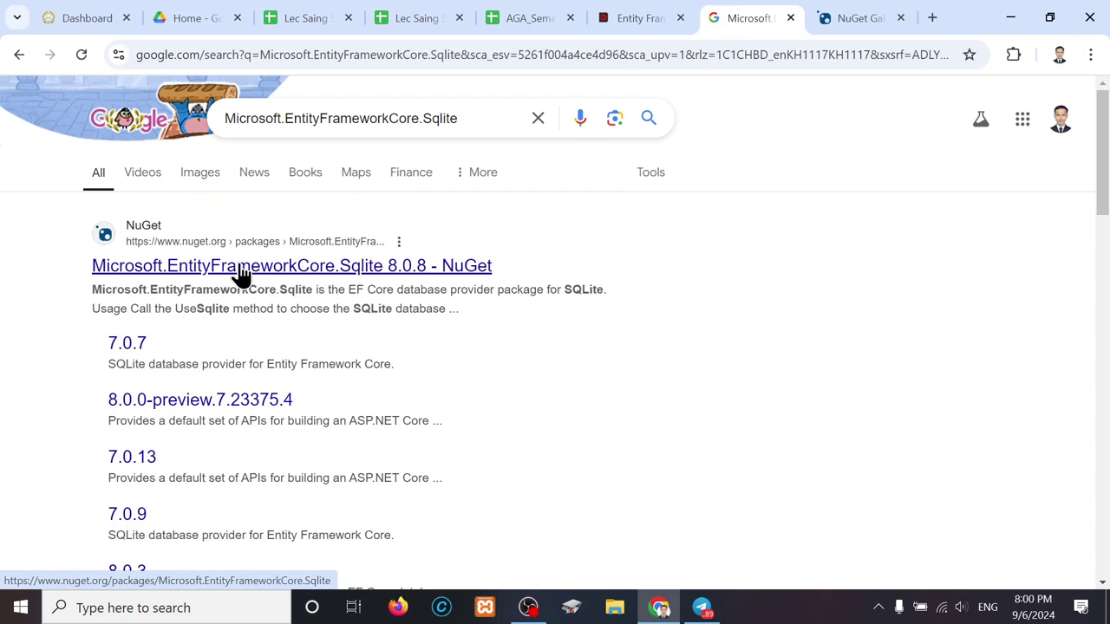
# Search NuGet Gallery for Npgsql.EntityFrameworkCore.PostgreSQL, then return to the tutorial's provider list
pyautogui.click(628, 19)
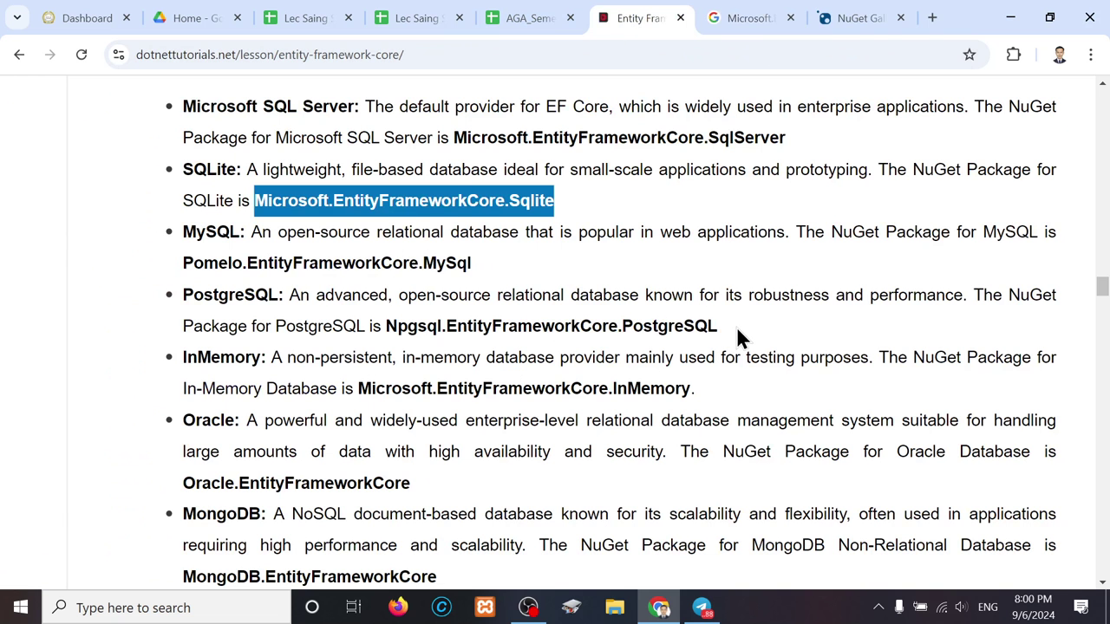
pyautogui.moveTo(725, 330); pyautogui.dragTo(389, 330)
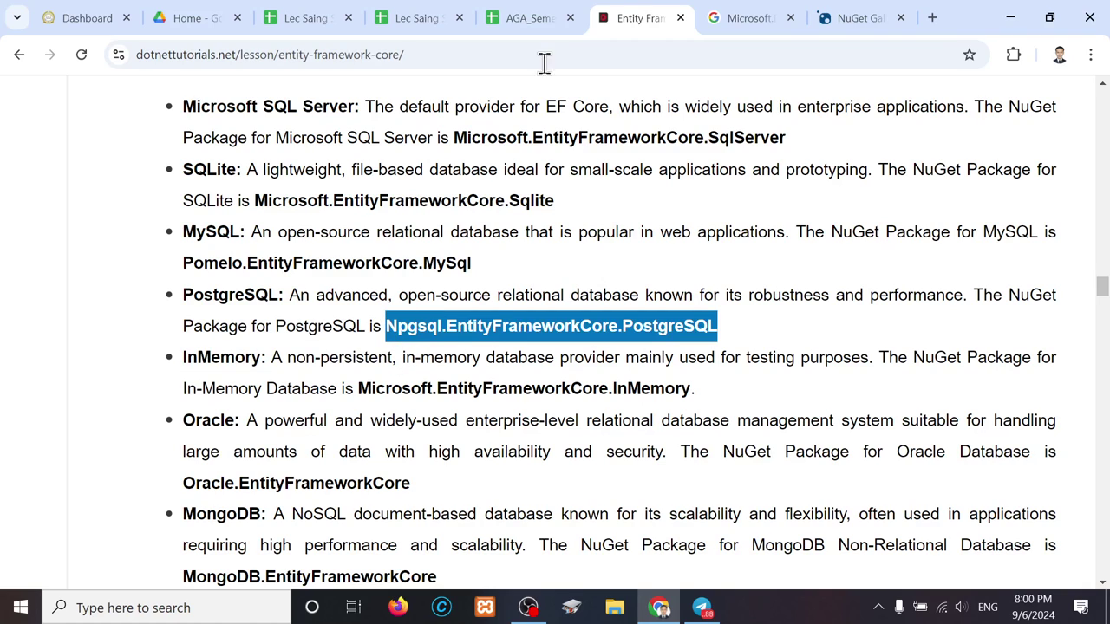
pyautogui.click(828, 26)
pyautogui.scroll(2, 438, 177)
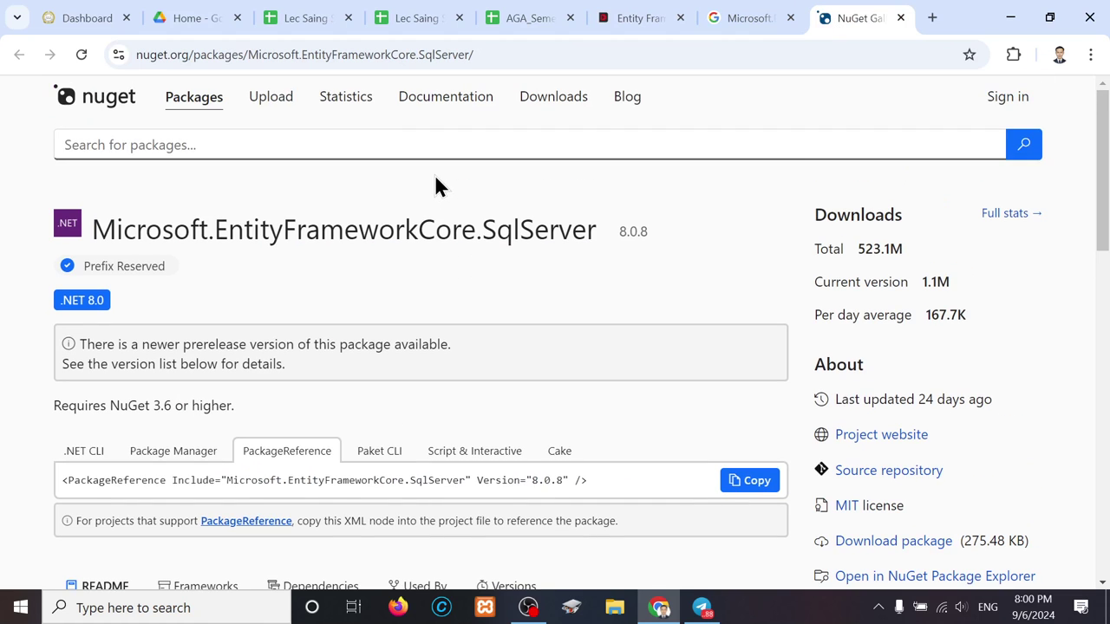
pyautogui.click(343, 141)
pyautogui.write('Npgsql.EntityFrameworkCore.PostgreSQL')
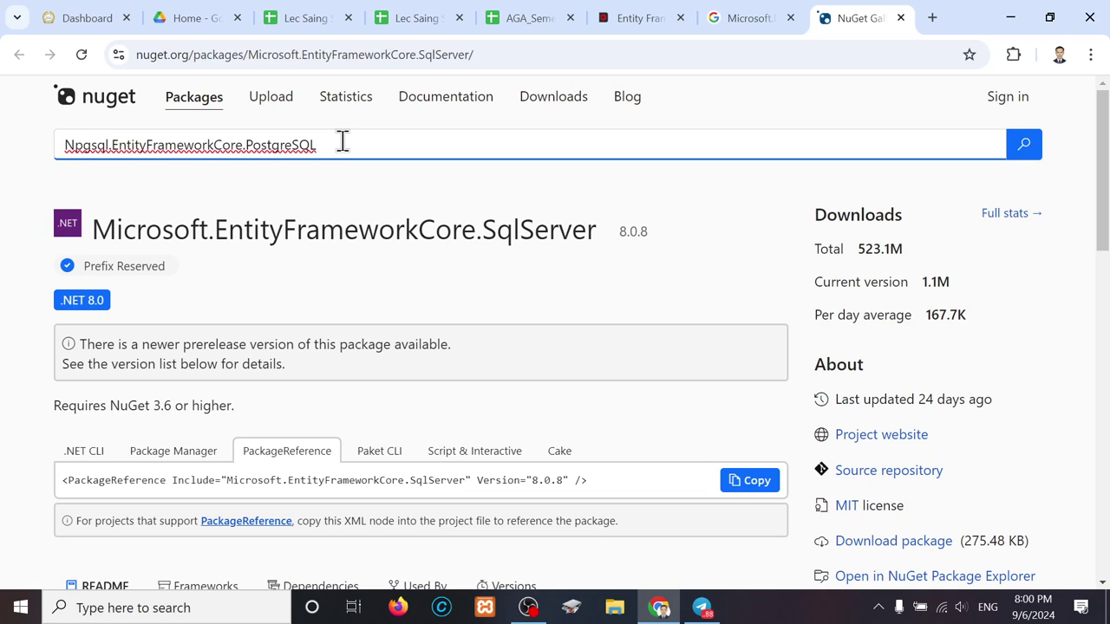
pyautogui.press('BackSpace')
pyautogui.press('Return')
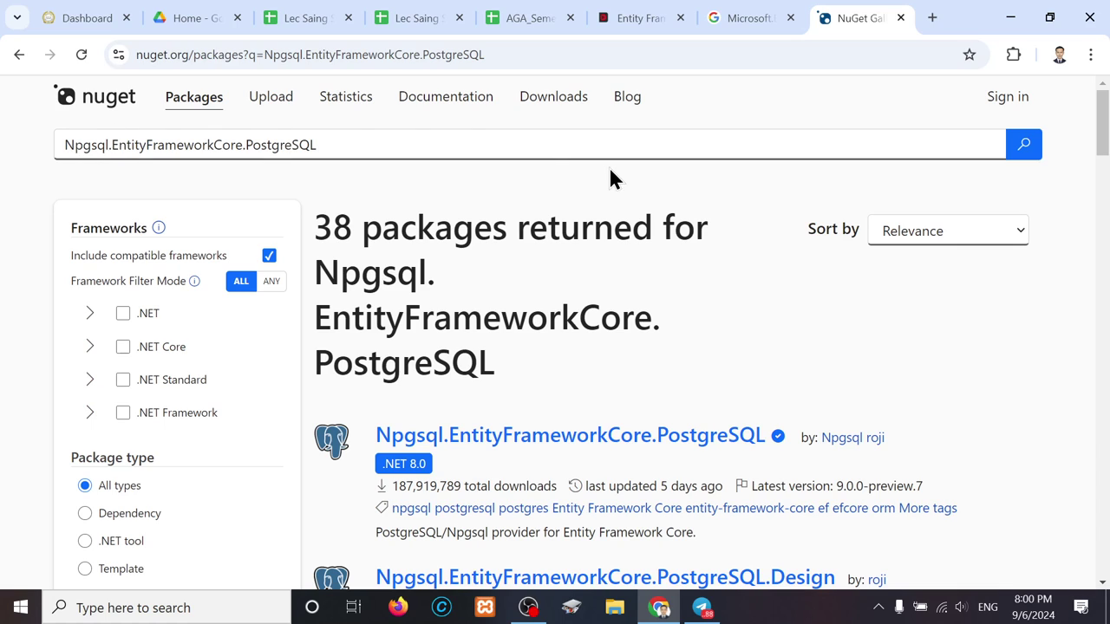
pyautogui.click(632, 25)
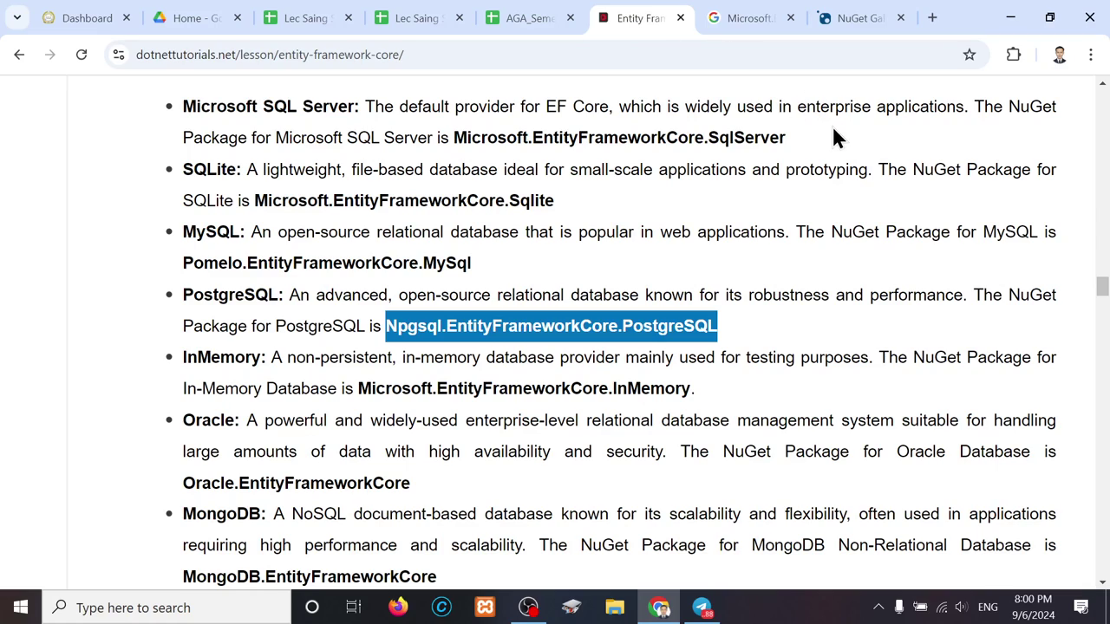
pyautogui.moveTo(811, 139); pyautogui.dragTo(545, 137)
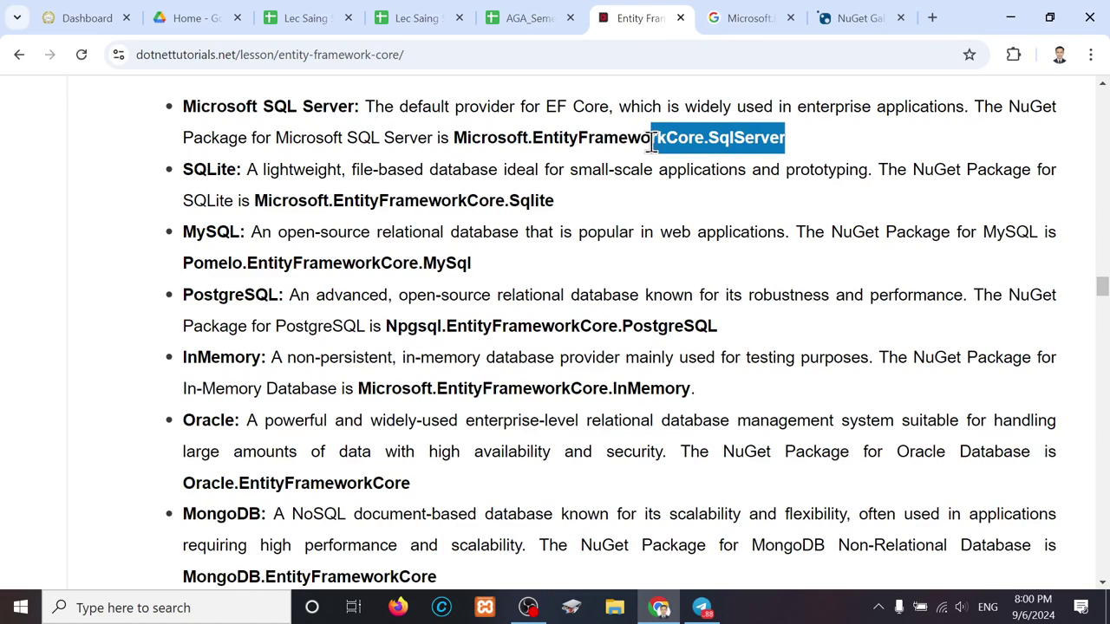
pyautogui.click(548, 138)
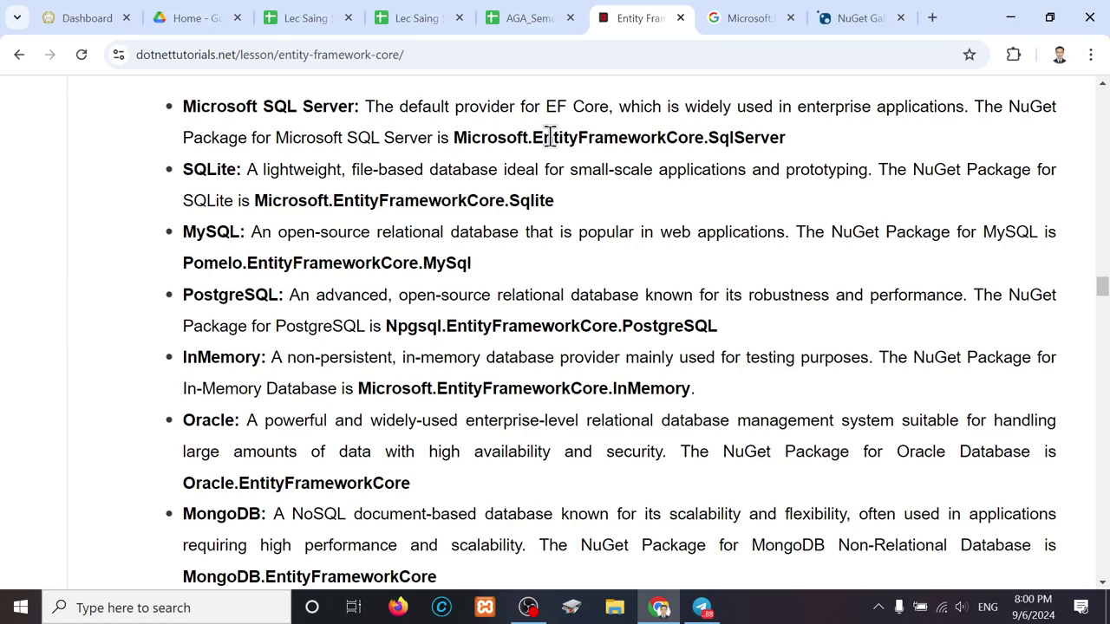
# Read the EF Core over EF 6.x advantages, highlighting Better Support for Newer .NET Features, then reach the comparison table
pyautogui.scroll(-5, 624, 498)
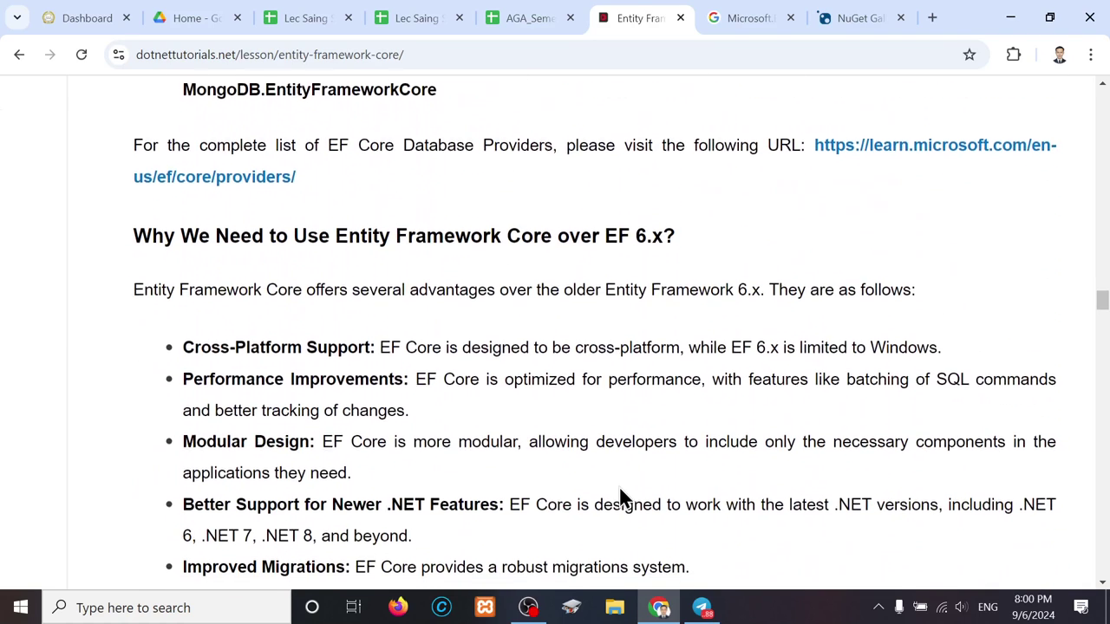
pyautogui.scroll(1, 623, 496)
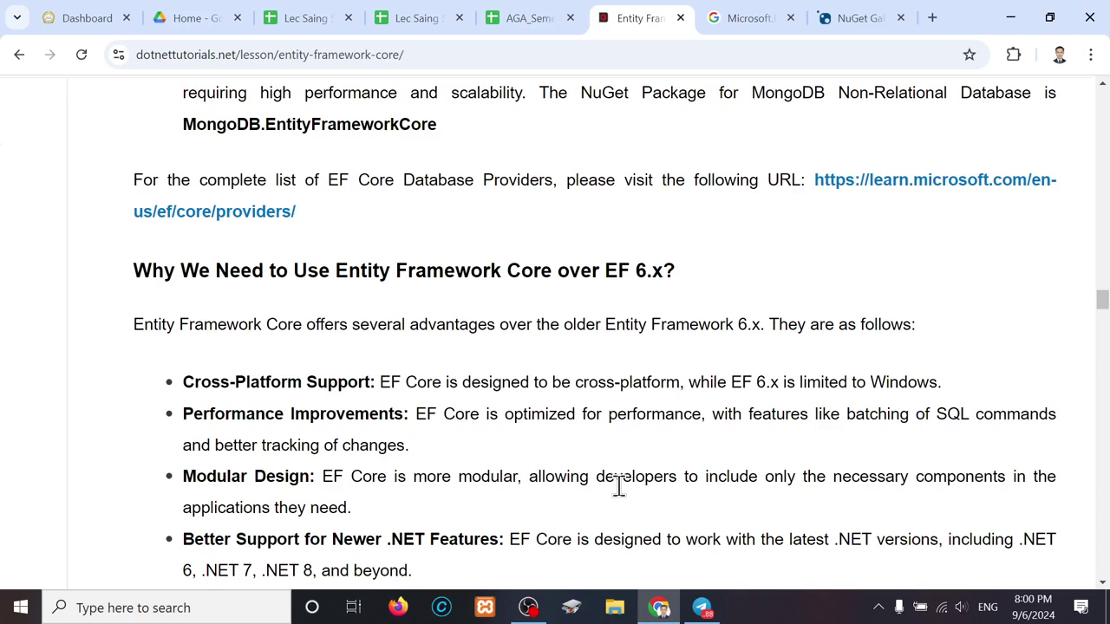
pyautogui.scroll(-1, 621, 490)
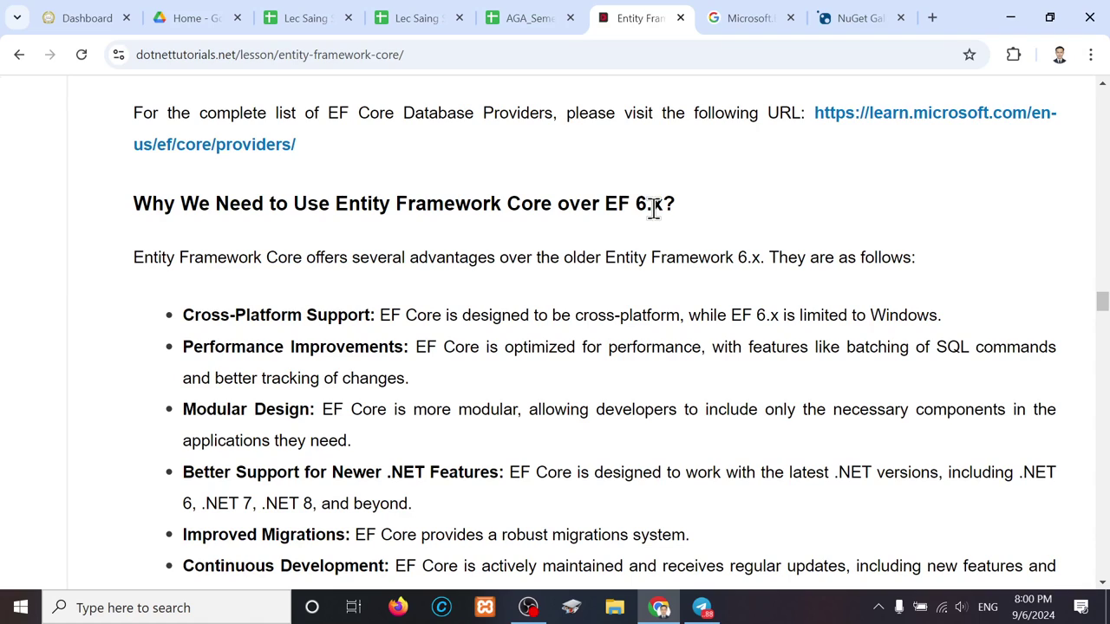
pyautogui.moveTo(605, 203); pyautogui.dragTo(664, 203)
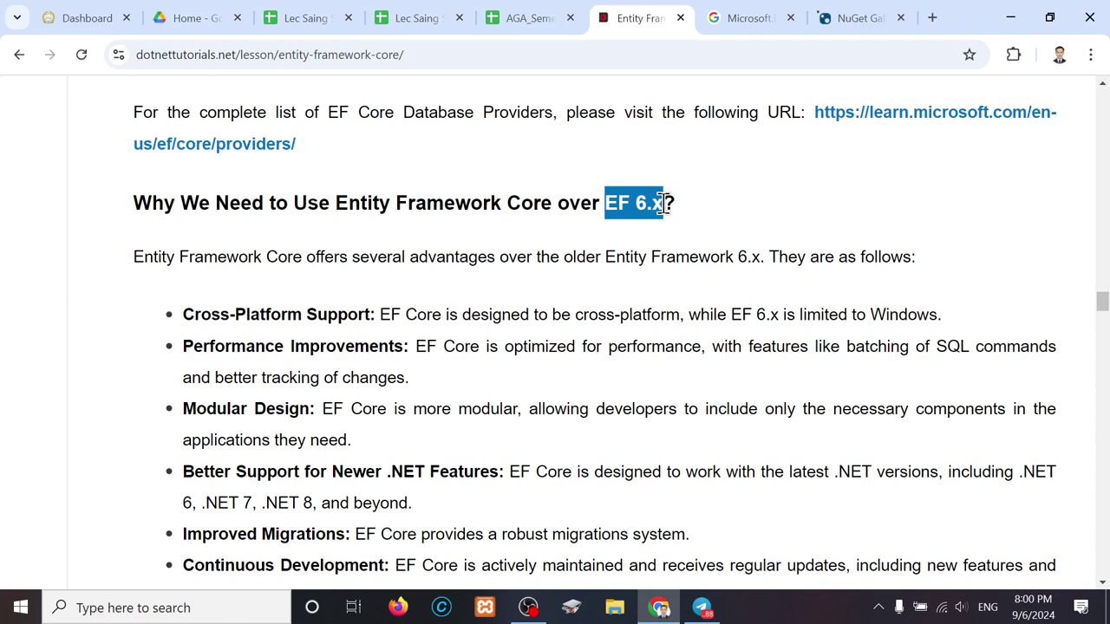
pyautogui.scroll(-1, 409, 360)
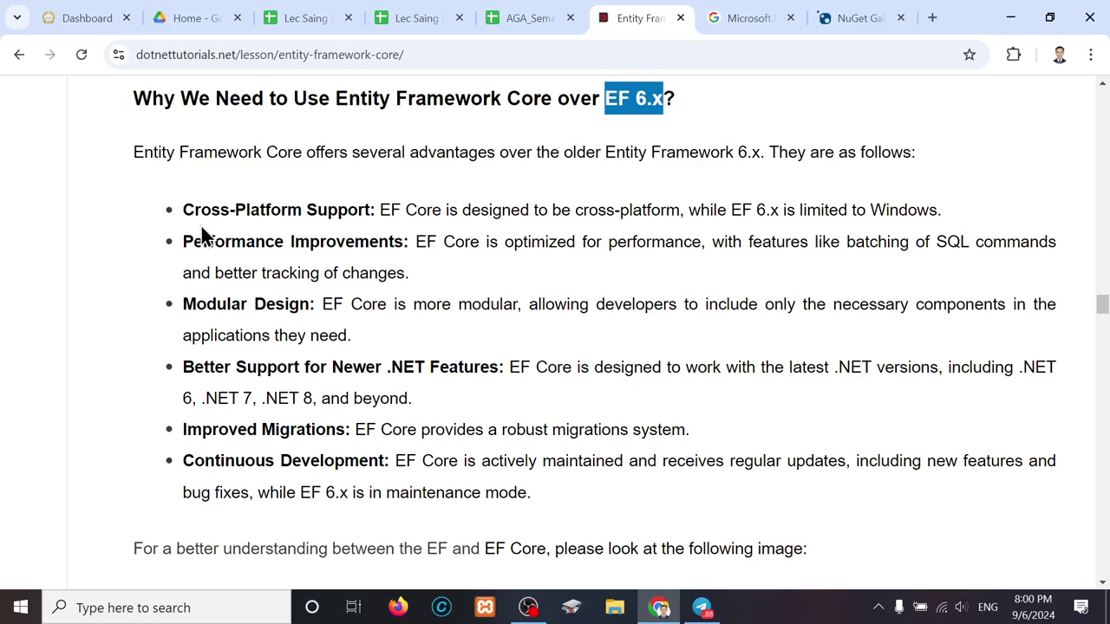
pyautogui.moveTo(182, 210); pyautogui.dragTo(485, 491)
pyautogui.click(453, 478)
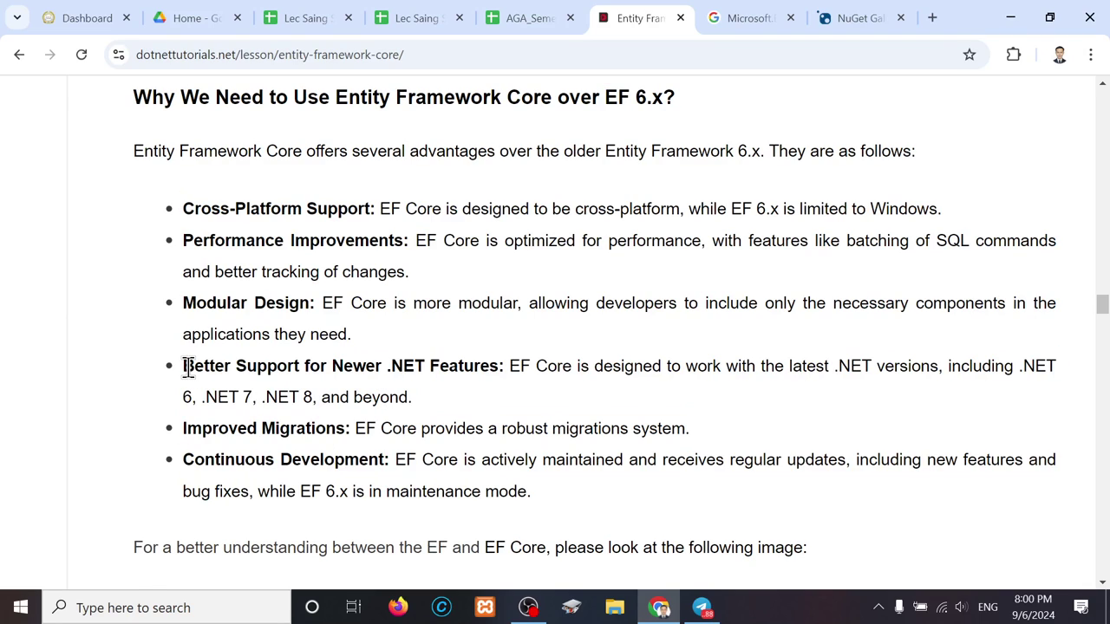
pyautogui.moveTo(183, 366); pyautogui.dragTo(495, 373)
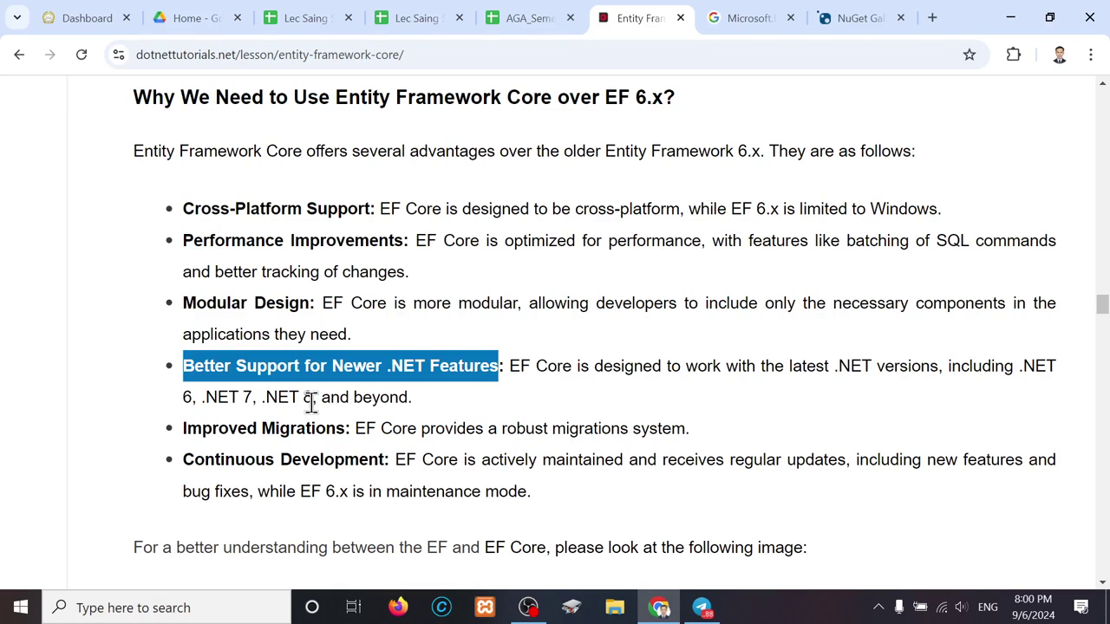
pyautogui.click(310, 404)
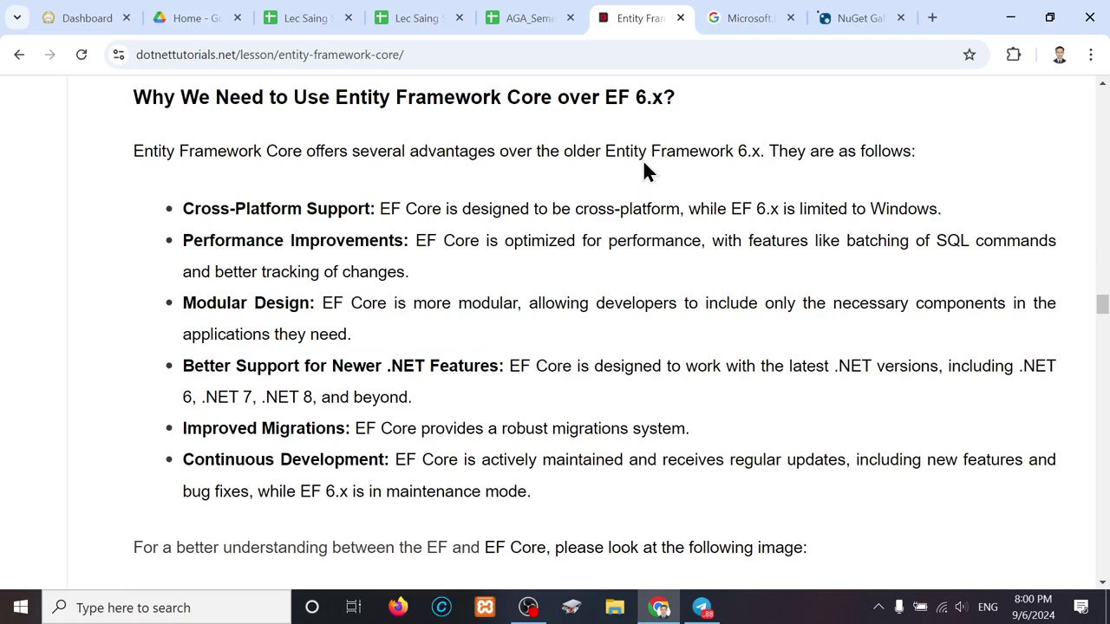
pyautogui.moveTo(605, 97); pyautogui.dragTo(661, 100)
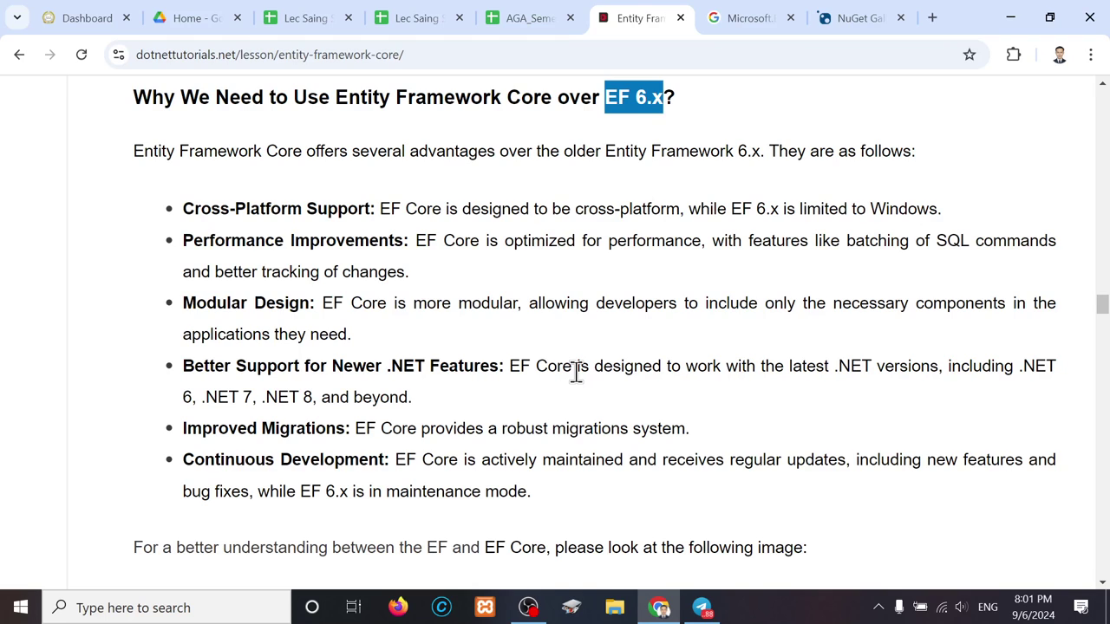
pyautogui.scroll(-3, 576, 372)
pyautogui.scroll(-2, 578, 380)
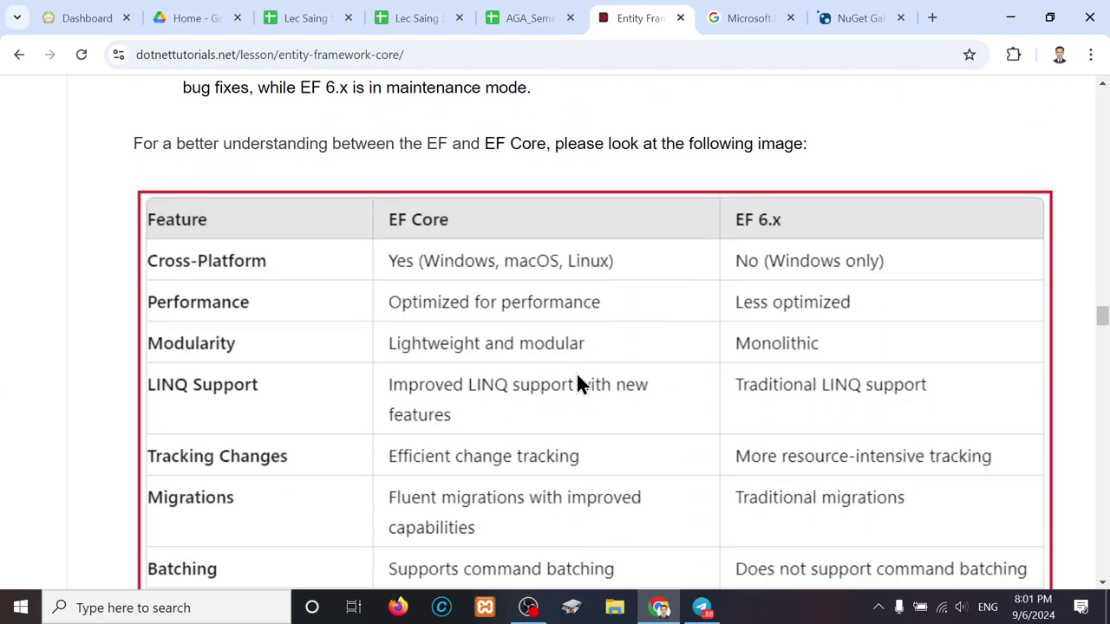
pyautogui.scroll(-1, 577, 380)
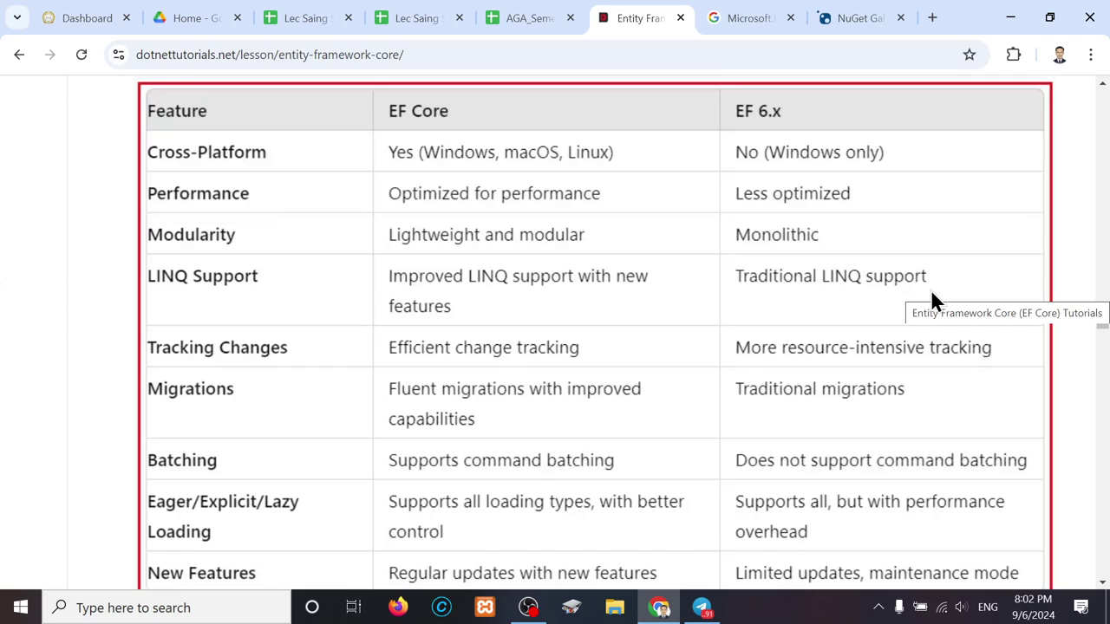
pyautogui.scroll(-1, 931, 290)
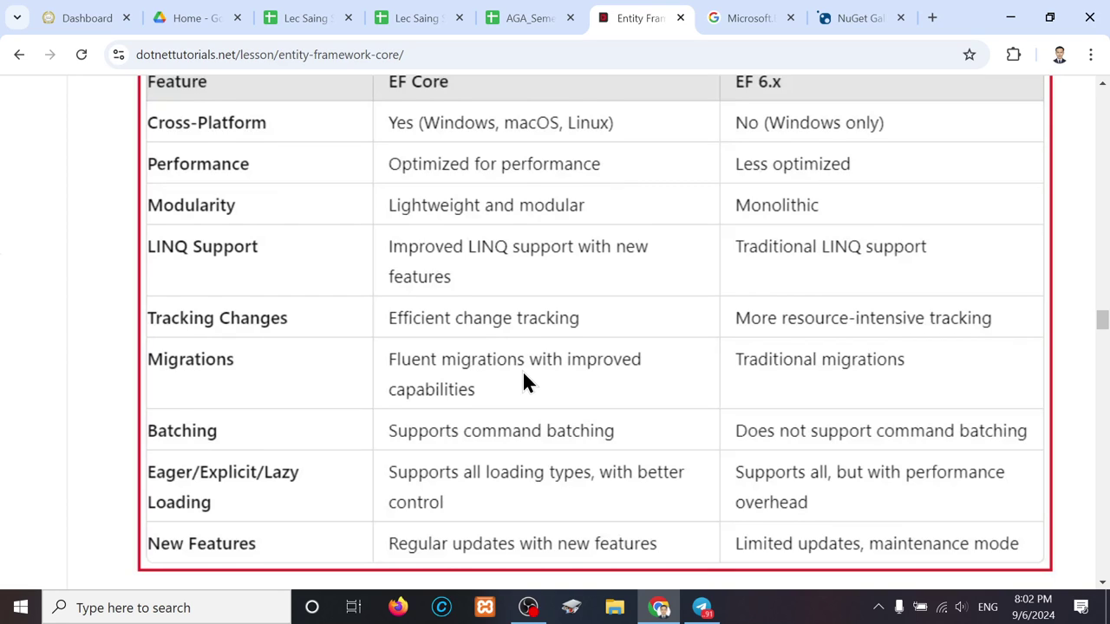
pyautogui.scroll(1, 524, 376)
pyautogui.scroll(-1, 523, 376)
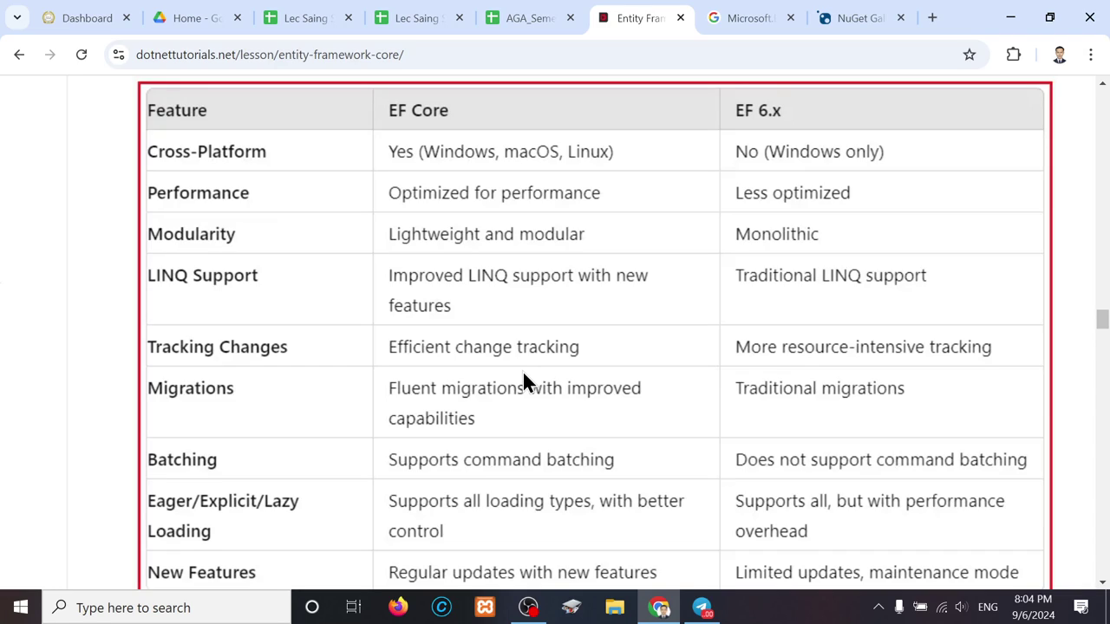
# Copy the install-lesson link from the lesson-links message in the Telegram group chat
pyautogui.scroll(-5, 523, 375)
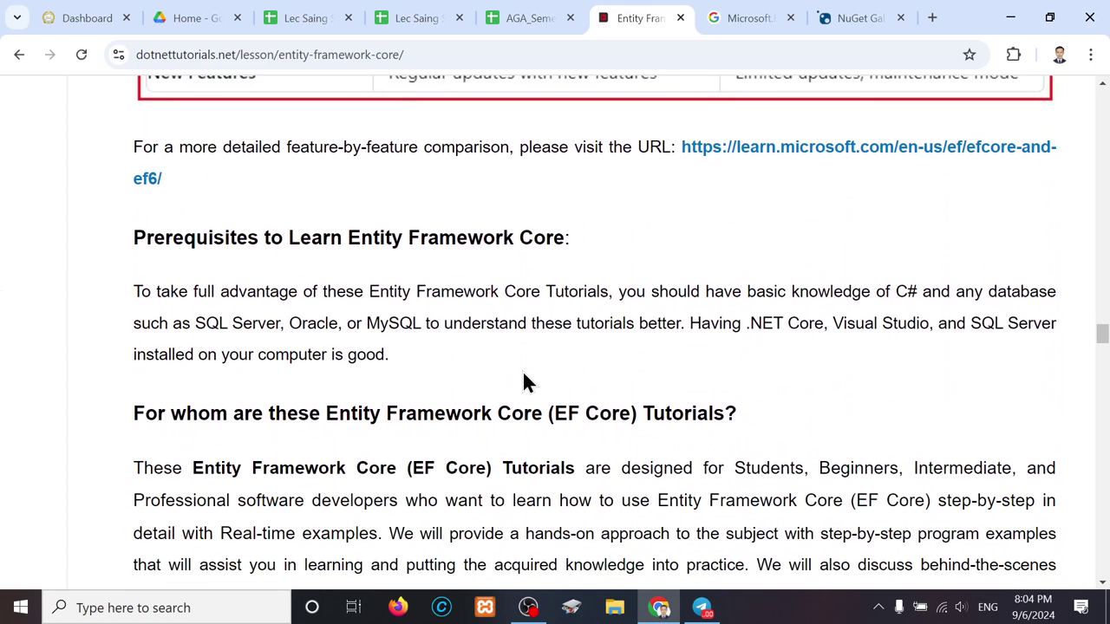
pyautogui.scroll(-1, 372, 356)
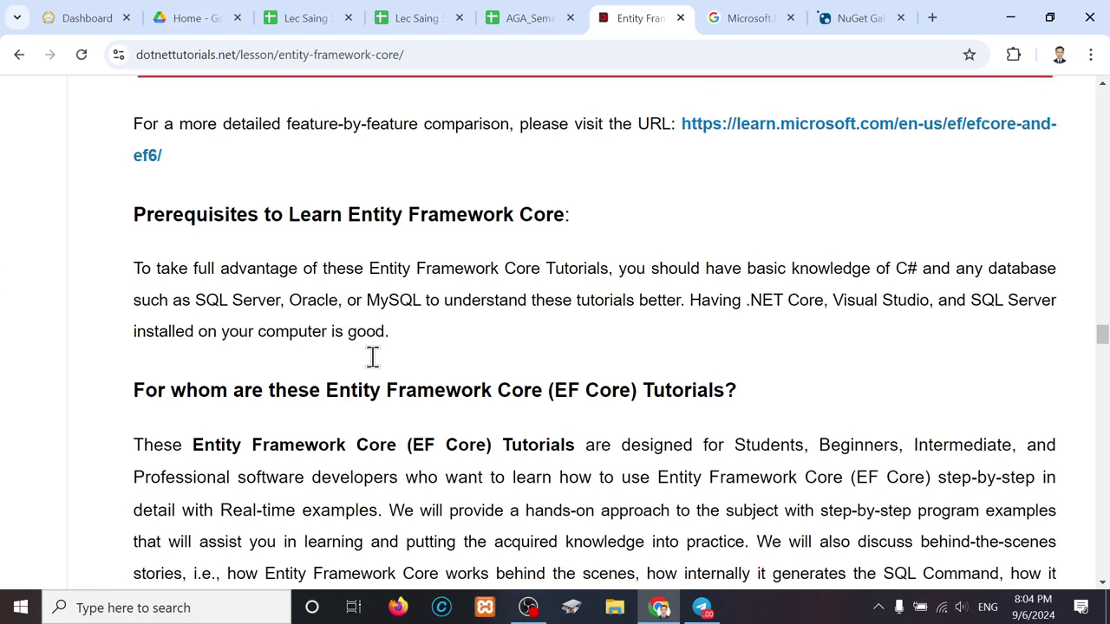
pyautogui.scroll(-1, 372, 357)
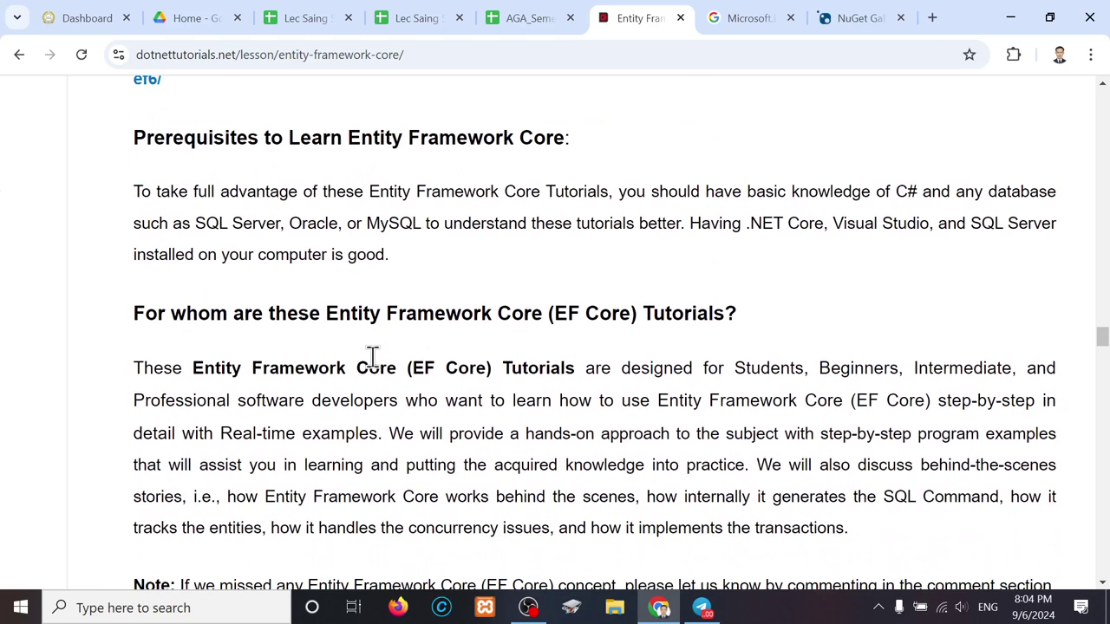
pyautogui.scroll(-6, 372, 356)
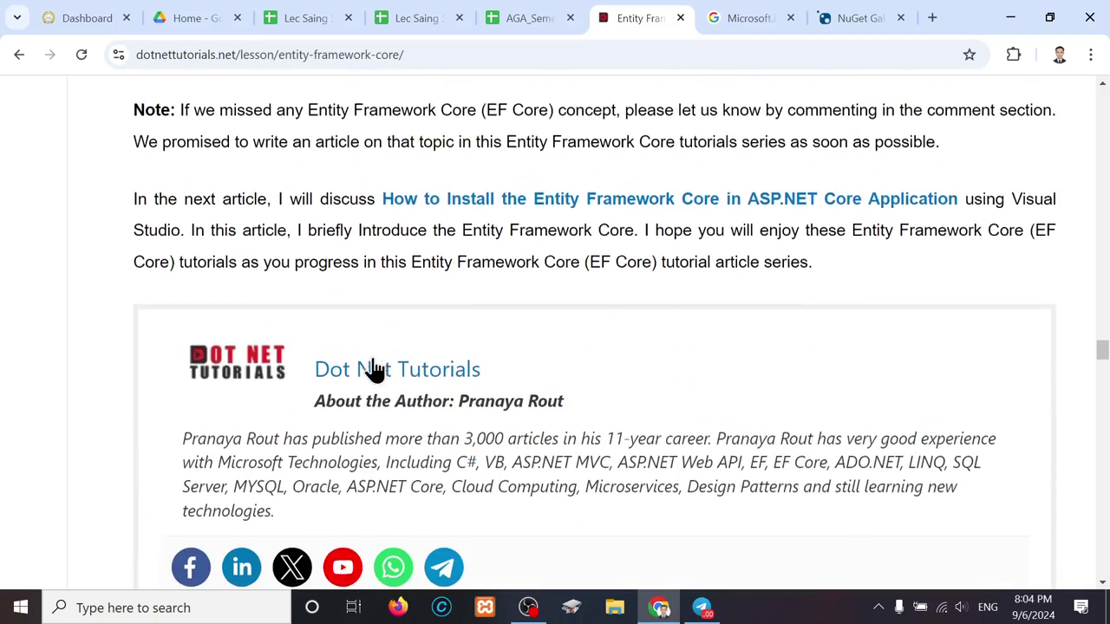
pyautogui.scroll(-2, 373, 370)
pyautogui.scroll(-3, 369, 369)
pyautogui.scroll(4, 371, 369)
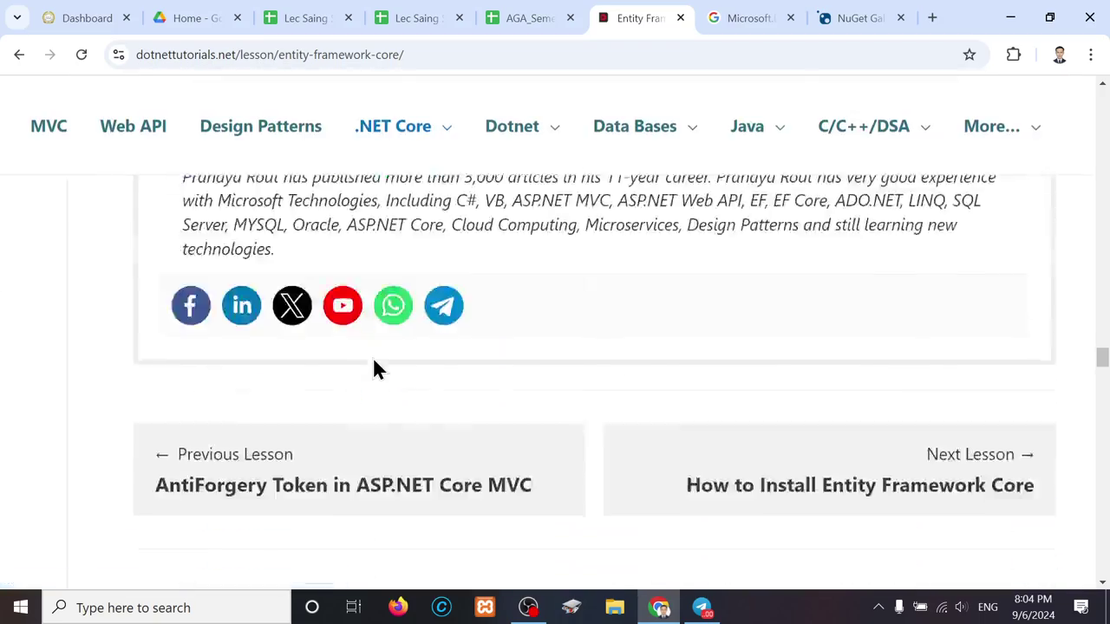
pyautogui.scroll(8, 373, 369)
pyautogui.click(702, 607)
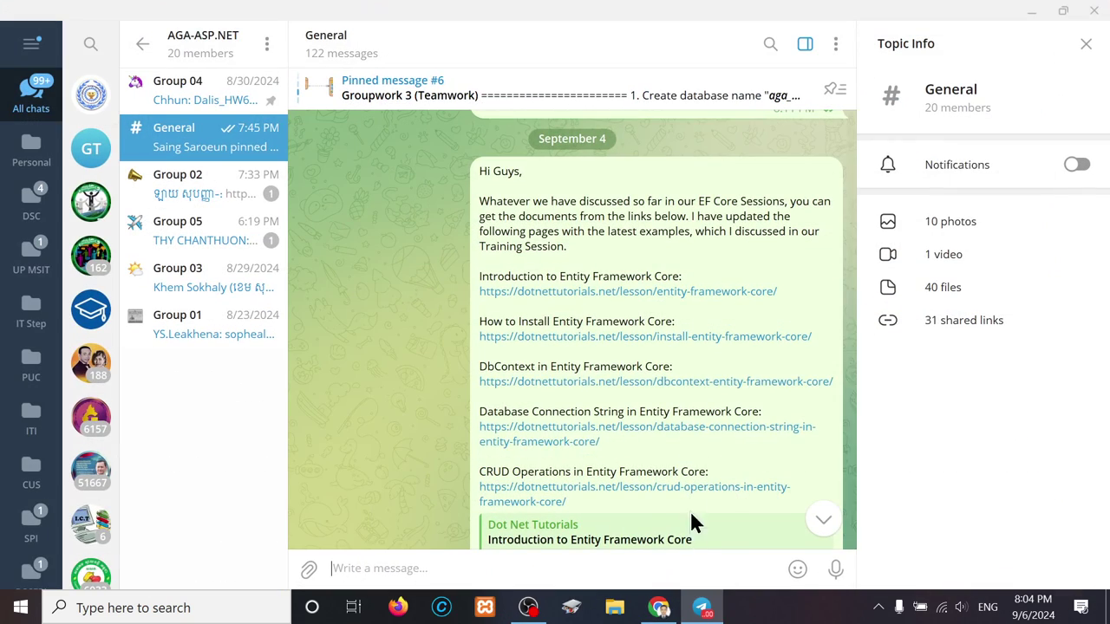
pyautogui.rightClick(682, 343)
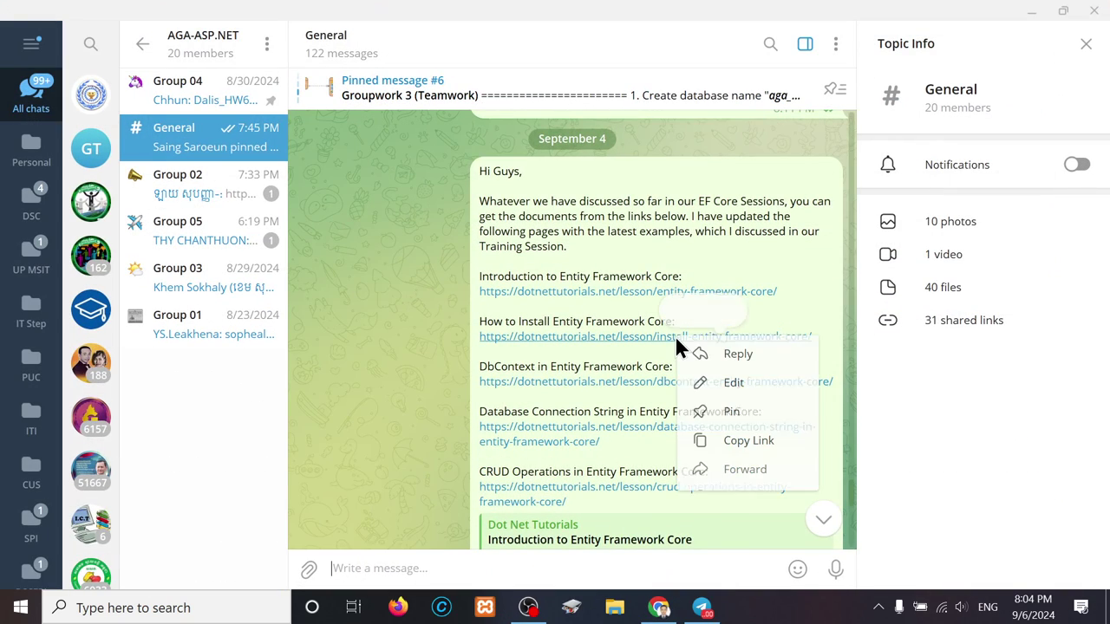
pyautogui.click(745, 442)
# Load the copied link in the Google tab to open the How to Install Entity Framework Core lesson
pyautogui.click(1031, 10)
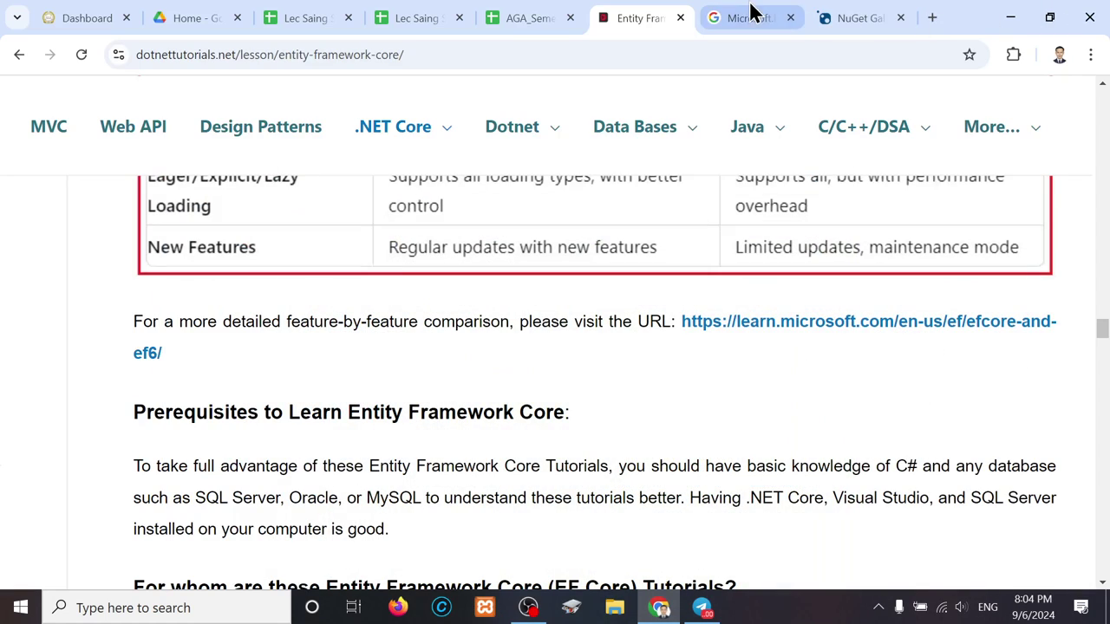
pyautogui.click(744, 19)
pyautogui.click(718, 45)
pyautogui.hotkey('ctrl', 'v')
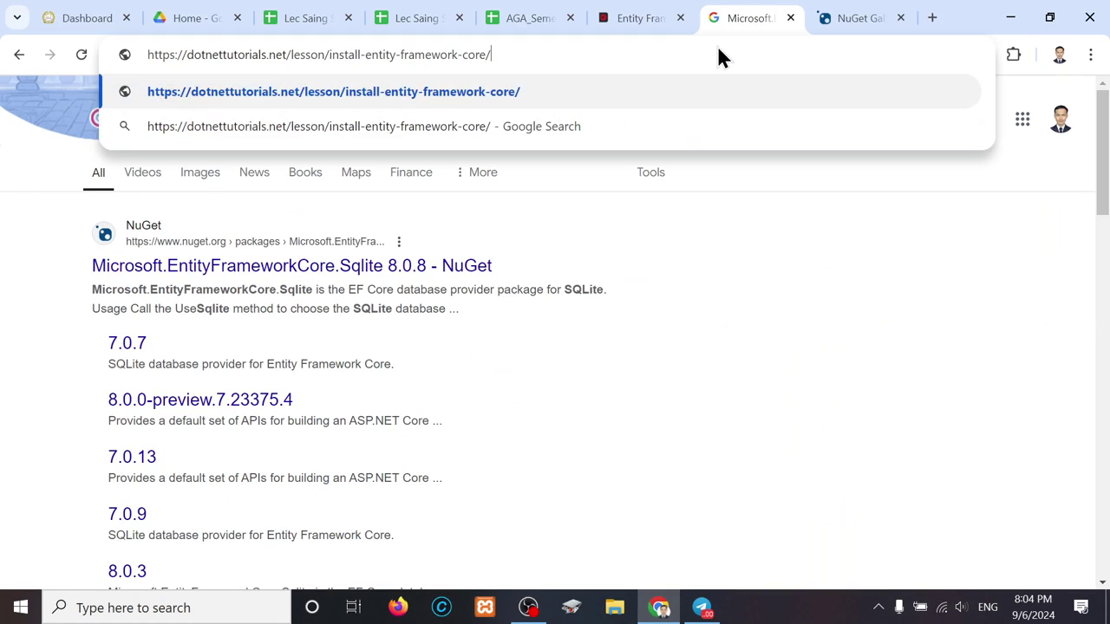
pyautogui.press('Return')
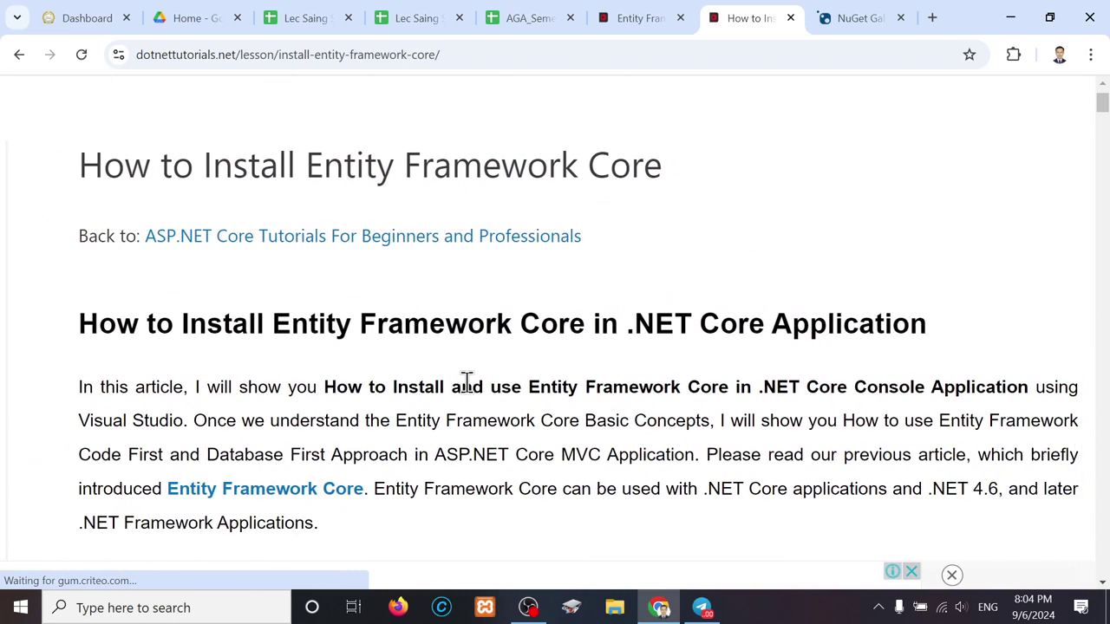
# Close the hosting advert banner at the bottom of the install lesson
pyautogui.scroll(-2, 467, 383)
pyautogui.scroll(-3, 467, 383)
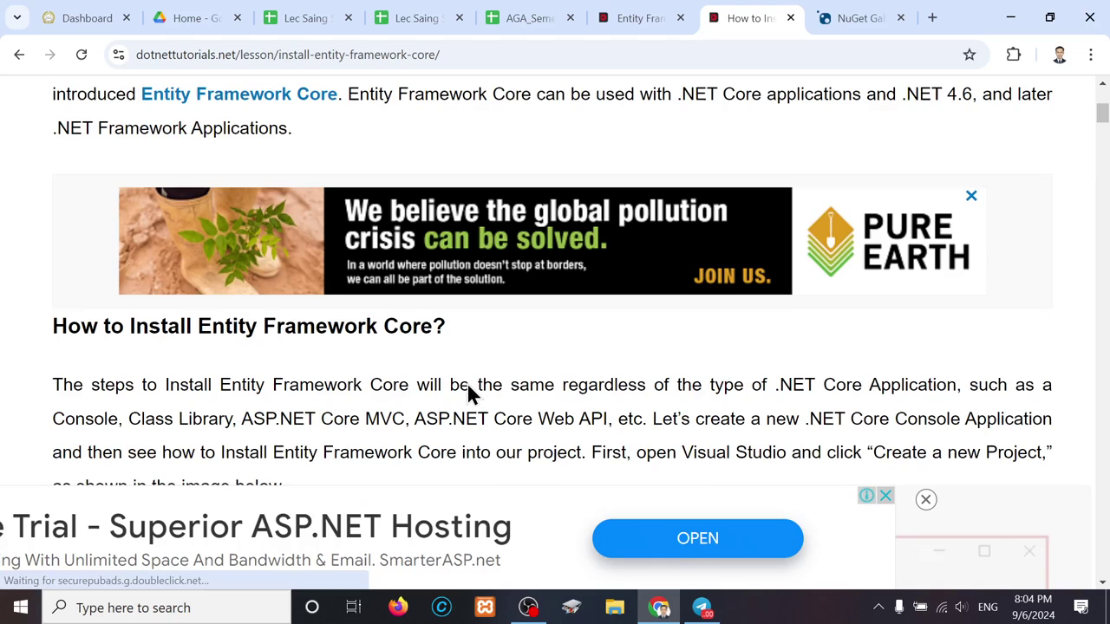
pyautogui.scroll(-2, 467, 383)
pyautogui.scroll(-2, 467, 394)
pyautogui.scroll(-1, 467, 394)
pyautogui.scroll(-3, 467, 395)
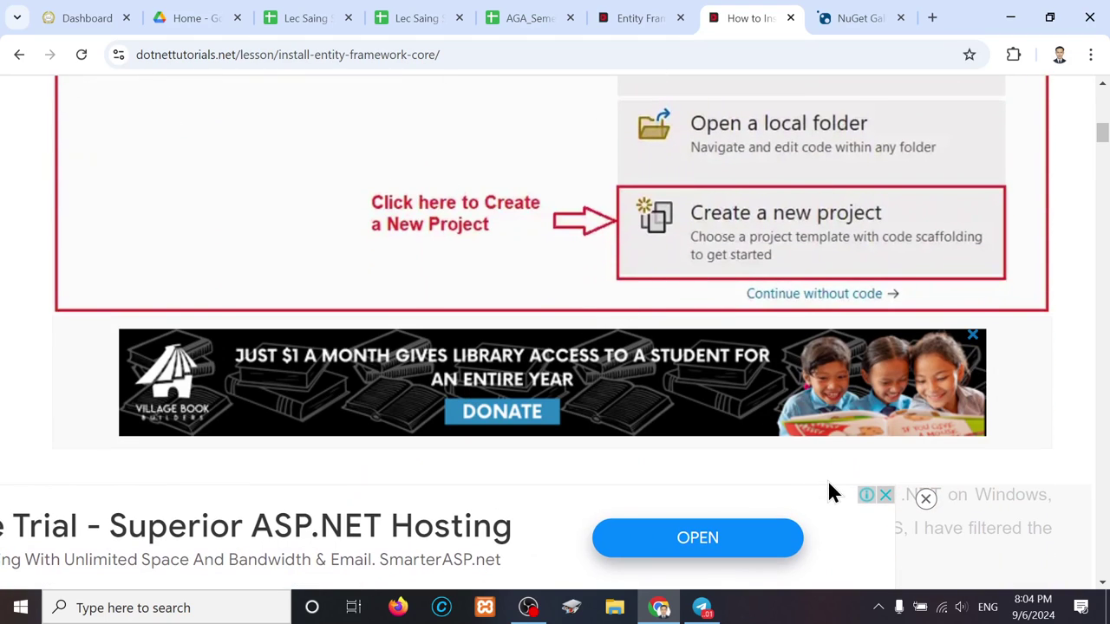
pyautogui.click(926, 500)
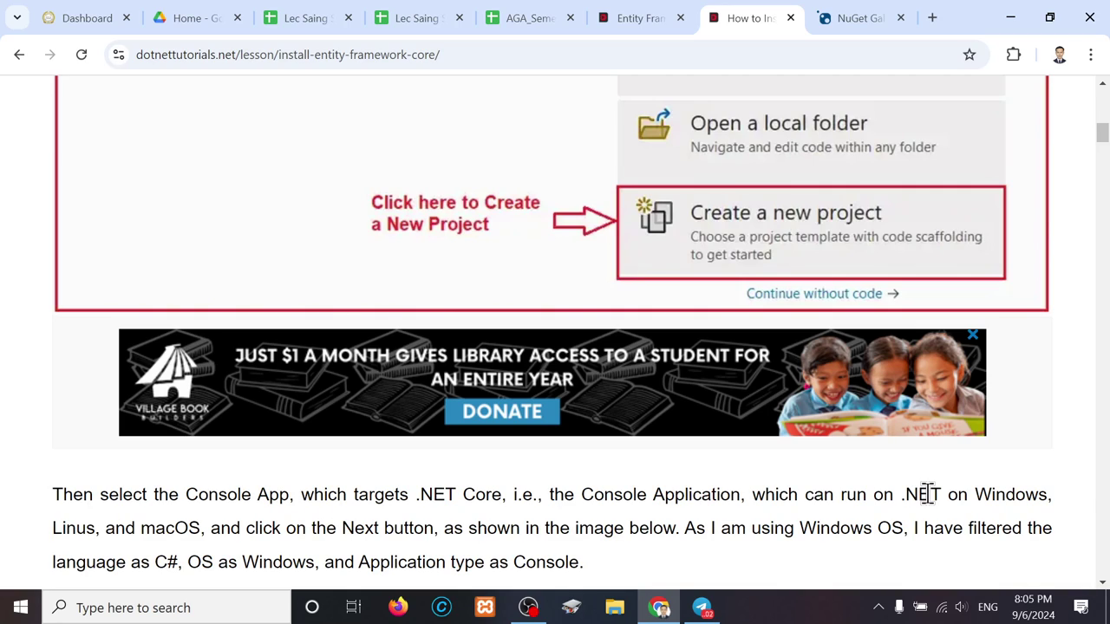
# Scroll past the Create a new project screenshots to the Installing Entity Framework Core Packages heading
pyautogui.scroll(-3, 926, 497)
pyautogui.scroll(-3, 928, 499)
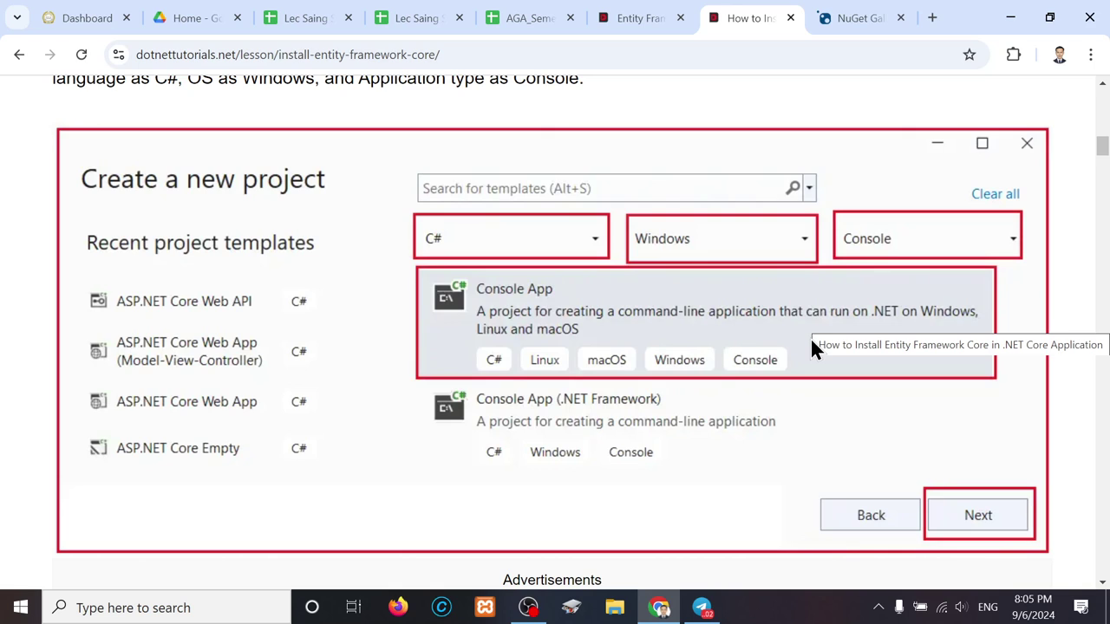
pyautogui.scroll(-2, 813, 346)
pyautogui.scroll(-1, 813, 346)
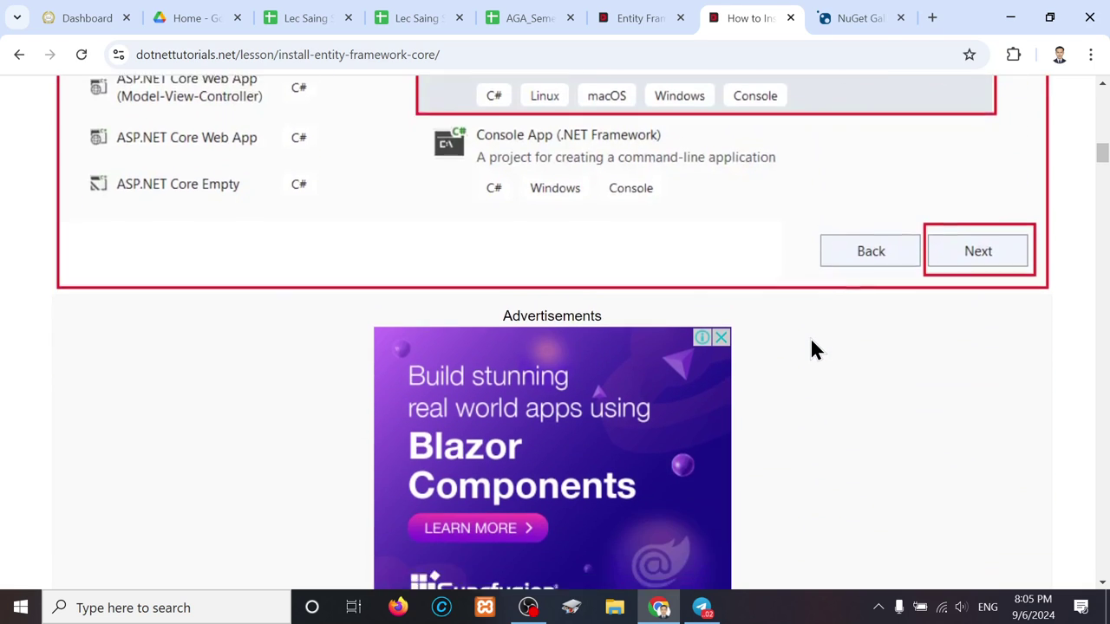
pyautogui.scroll(-1, 812, 345)
pyautogui.scroll(-4, 813, 348)
pyautogui.scroll(-3, 813, 347)
pyautogui.scroll(-2, 813, 348)
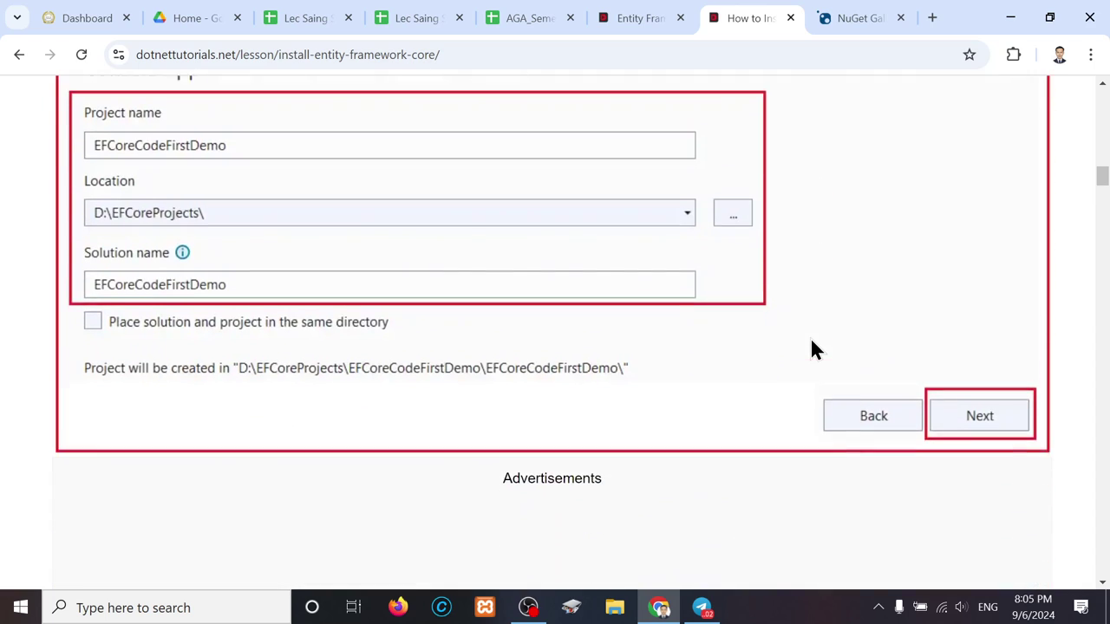
pyautogui.scroll(-1, 813, 345)
pyautogui.scroll(-4, 813, 345)
pyautogui.scroll(-3, 813, 345)
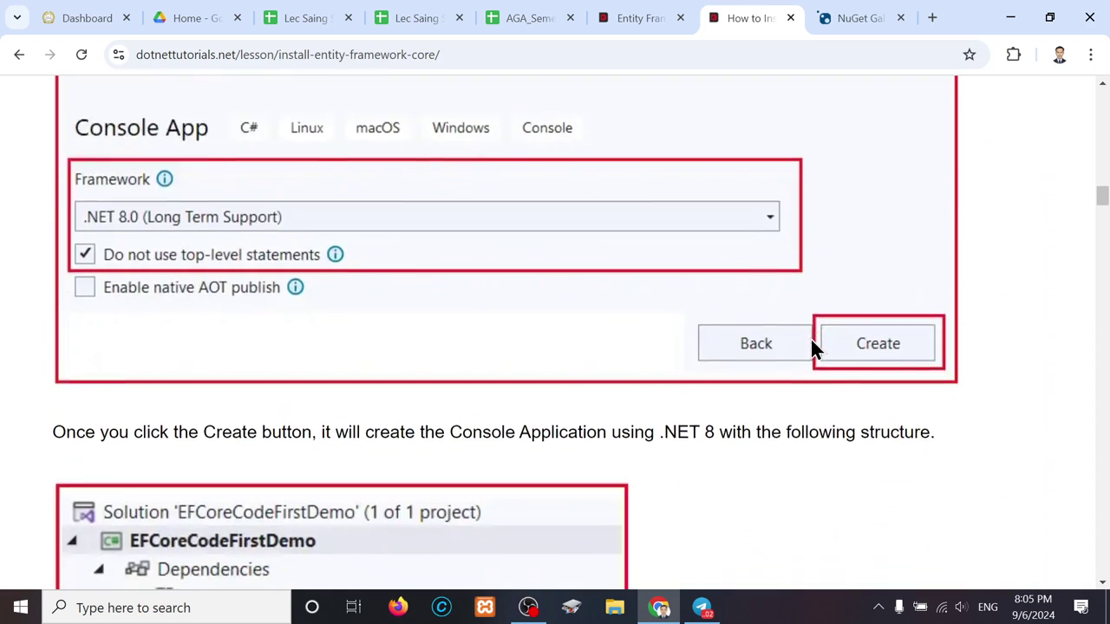
pyautogui.scroll(-2, 812, 345)
pyautogui.scroll(1, 811, 340)
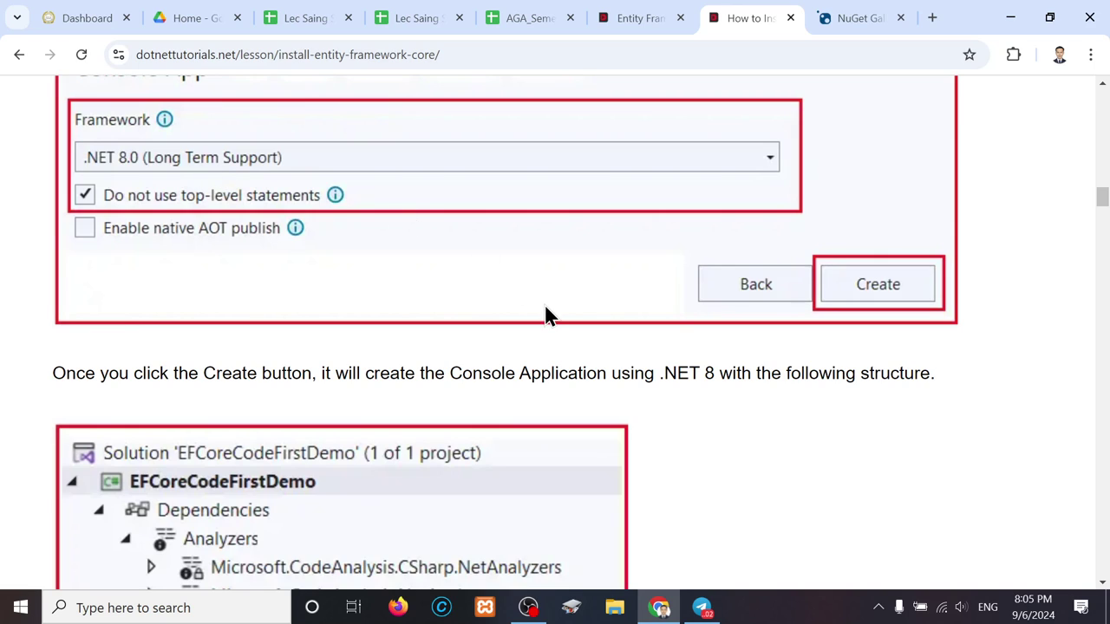
pyautogui.scroll(-3, 545, 305)
pyautogui.scroll(2, 545, 305)
pyautogui.scroll(-4, 545, 305)
pyautogui.scroll(1, 545, 308)
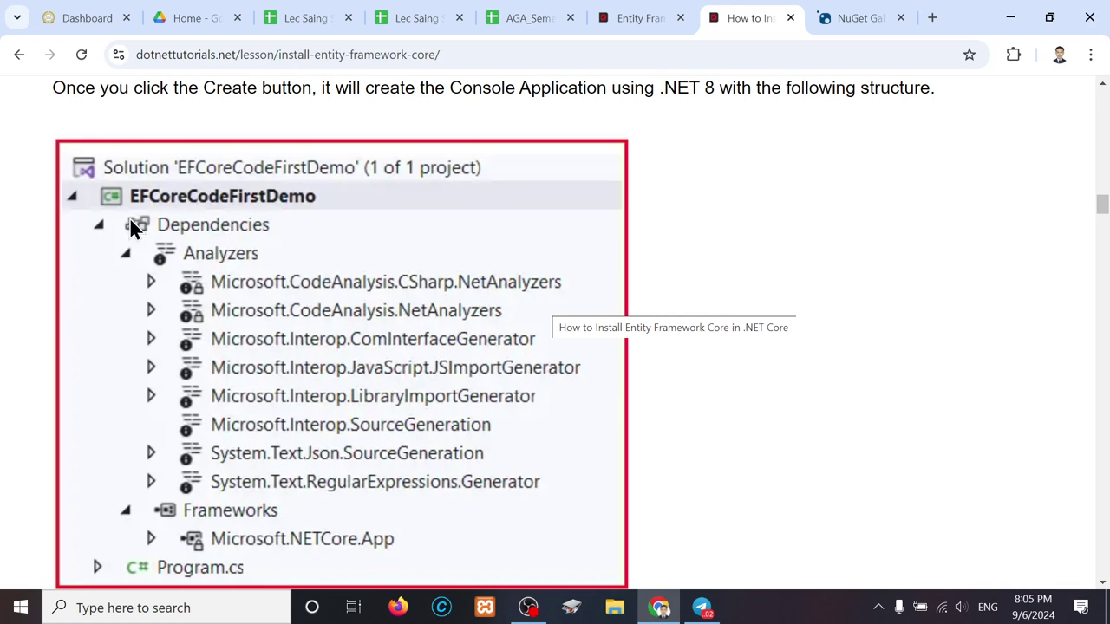
pyautogui.scroll(-2, 332, 404)
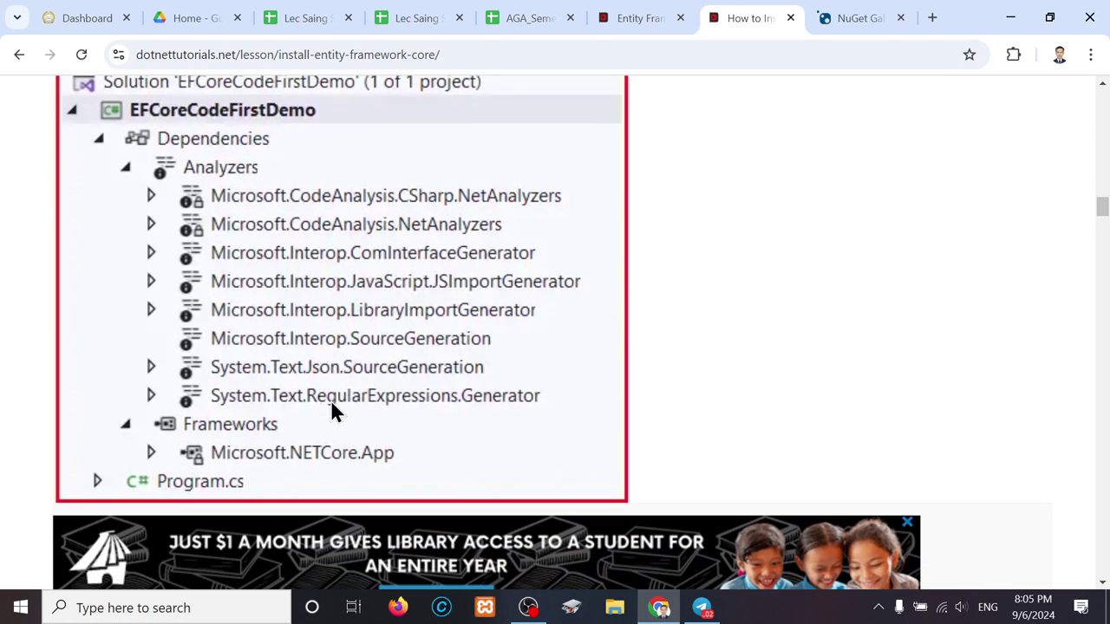
pyautogui.scroll(-2, 331, 403)
pyautogui.scroll(-2, 332, 403)
# Highlight EF Core DB Provider and EF Core Tools, then Microsoft.EntityFrameworkCore.SqlServer in the SQL Server line
pyautogui.scroll(-3, 331, 403)
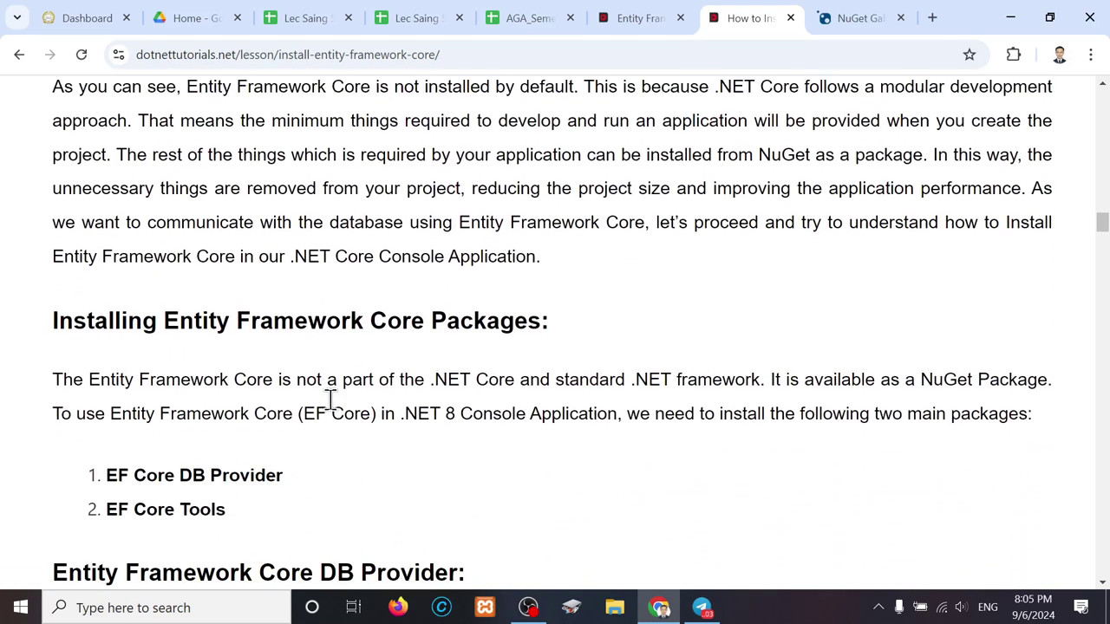
pyautogui.scroll(-1, 331, 400)
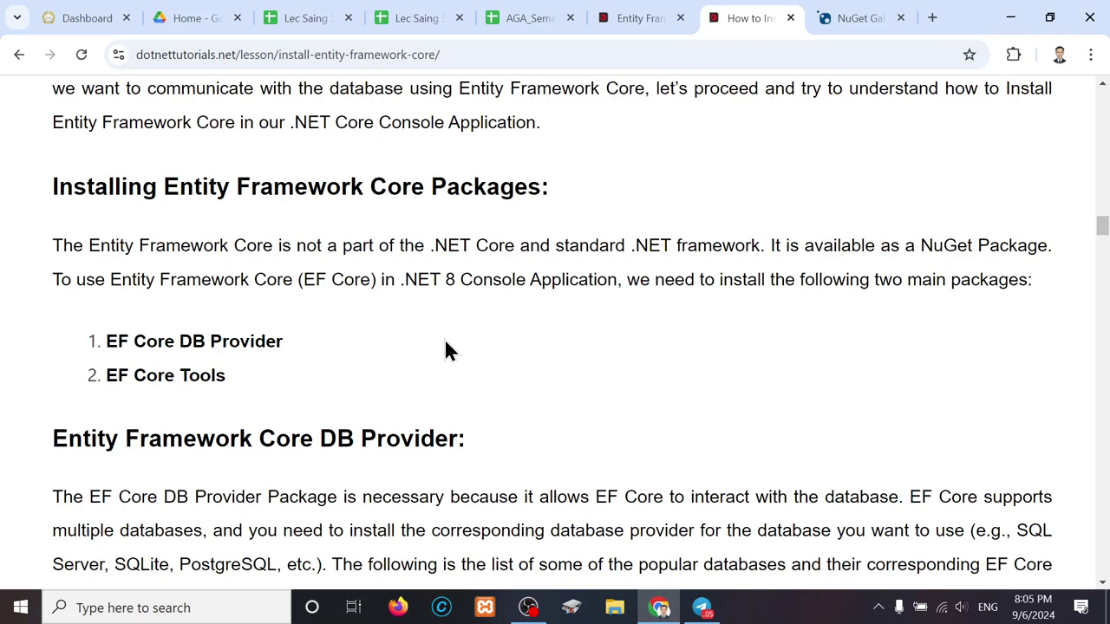
pyautogui.scroll(-1, 623, 310)
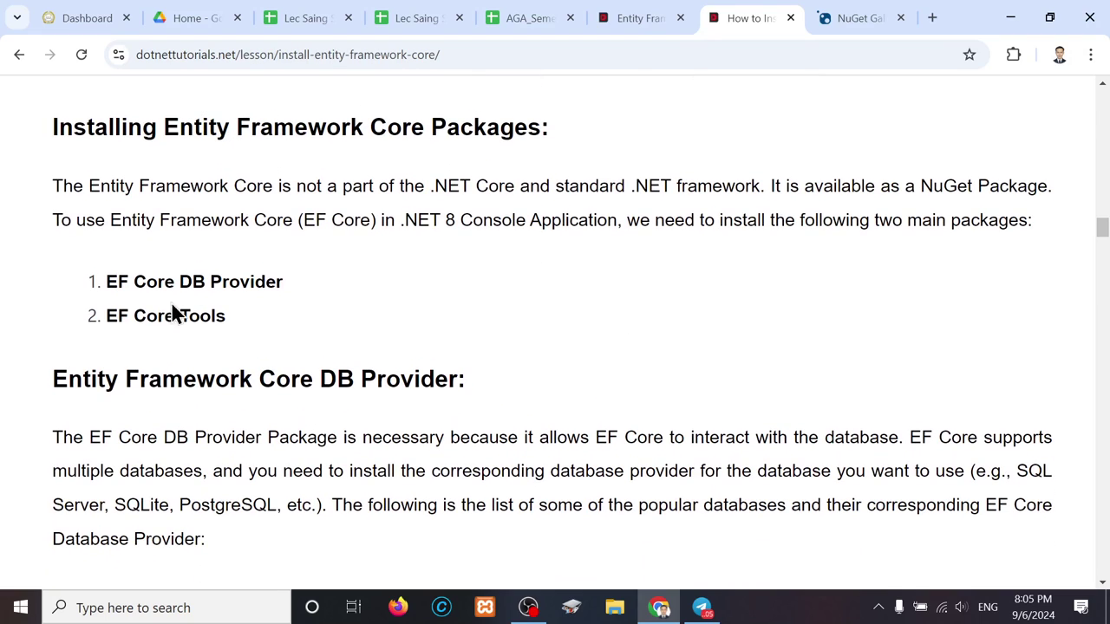
pyautogui.moveTo(80, 284); pyautogui.dragTo(246, 326)
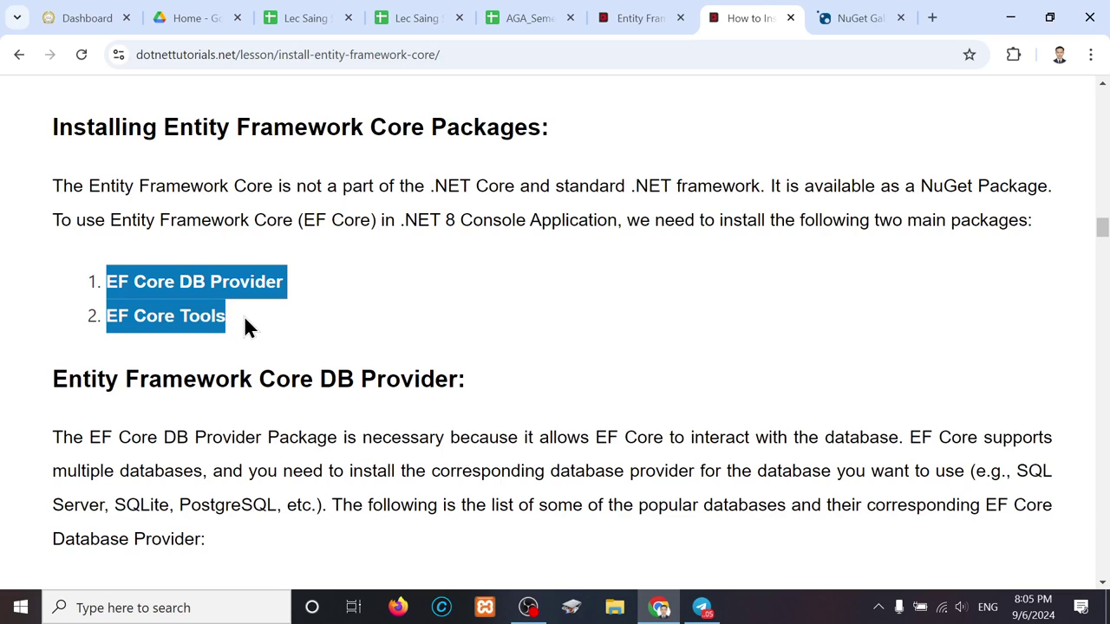
pyautogui.click(247, 326)
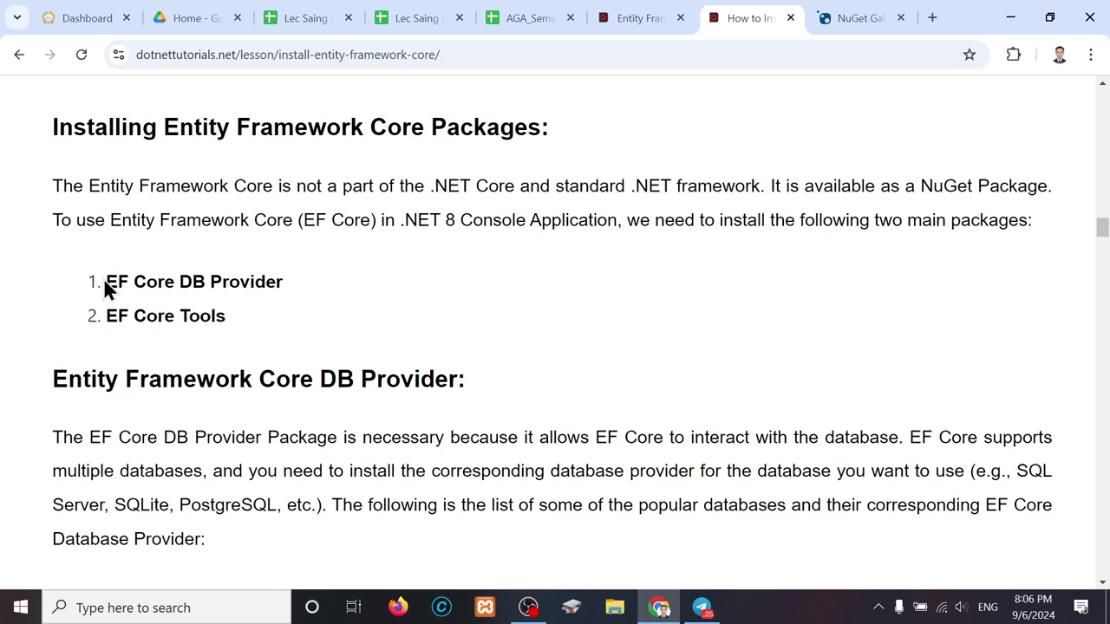
pyautogui.moveTo(106, 282); pyautogui.dragTo(280, 285)
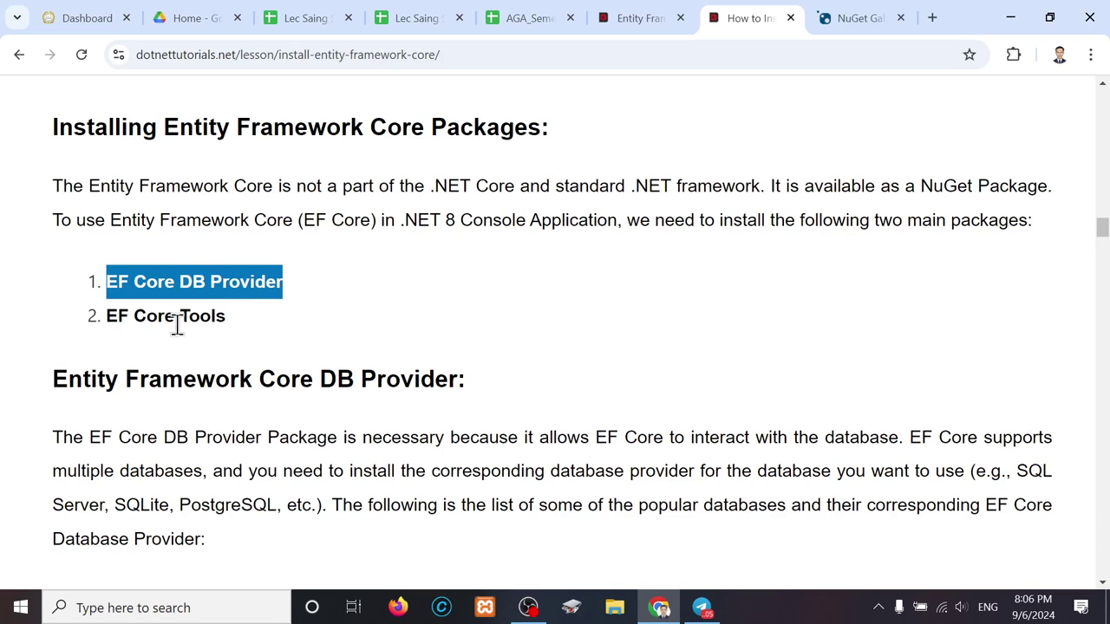
pyautogui.moveTo(104, 317); pyautogui.dragTo(238, 321)
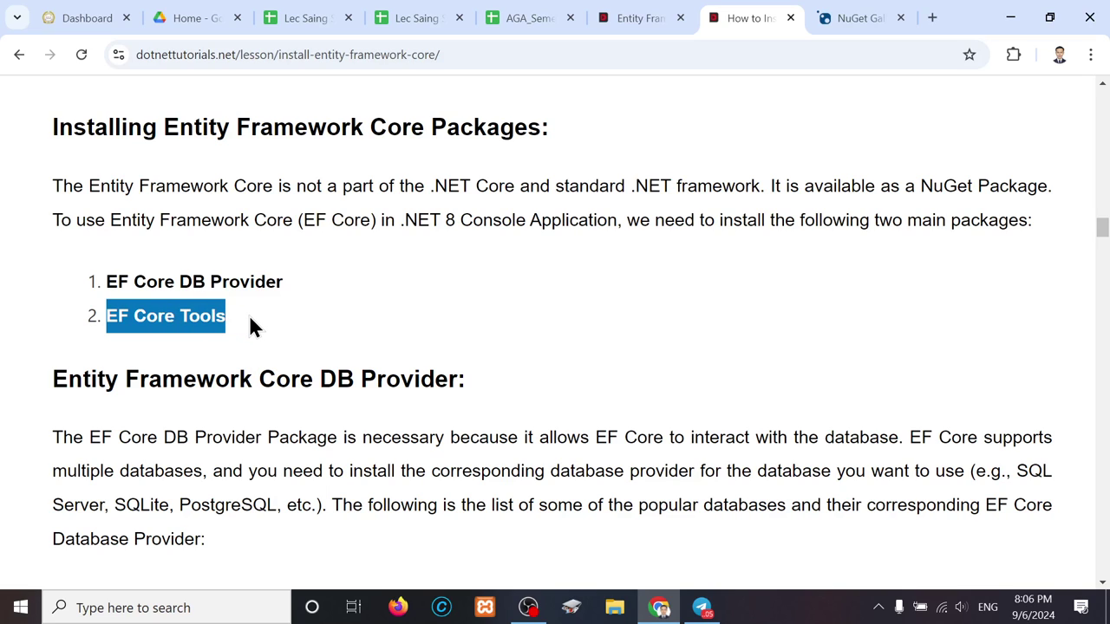
pyautogui.scroll(-2, 249, 315)
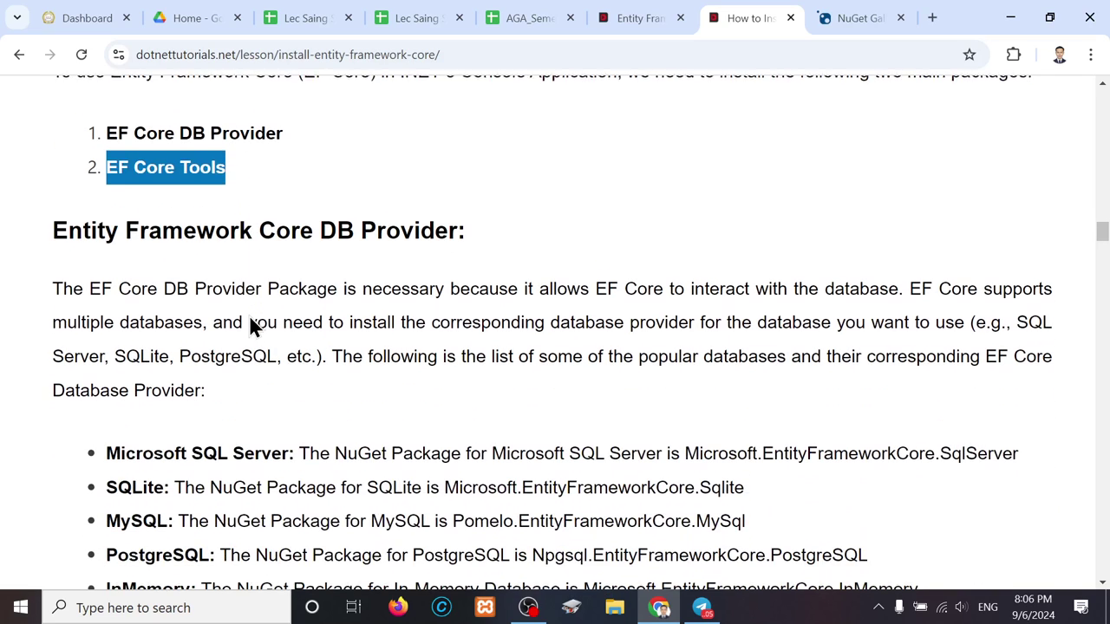
pyautogui.scroll(-1, 248, 315)
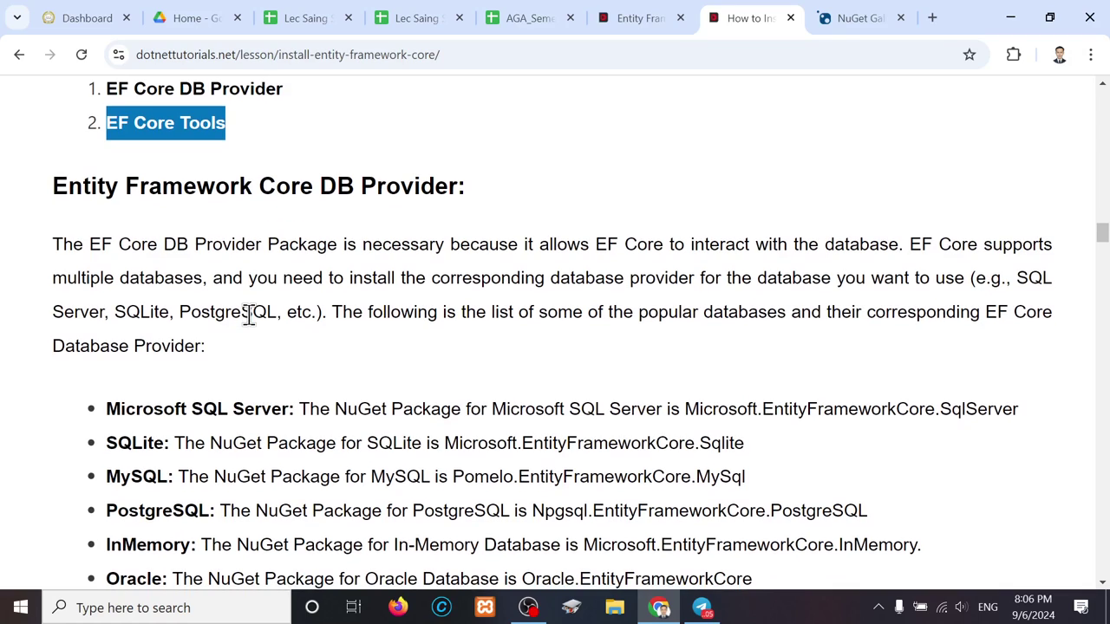
pyautogui.moveTo(686, 409); pyautogui.dragTo(1014, 410)
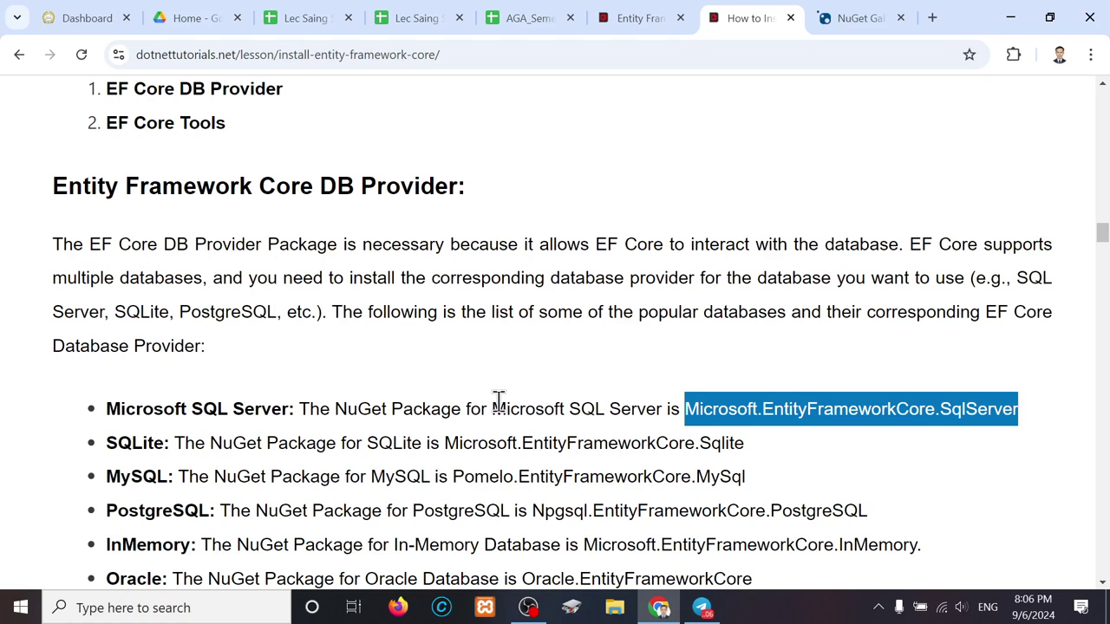
# Scroll down to 'Features Provided by the Package' and highlight Database Connectivity and LINQ Support
pyautogui.scroll(-1, 497, 399)
pyautogui.scroll(-3, 499, 402)
pyautogui.scroll(-2, 499, 412)
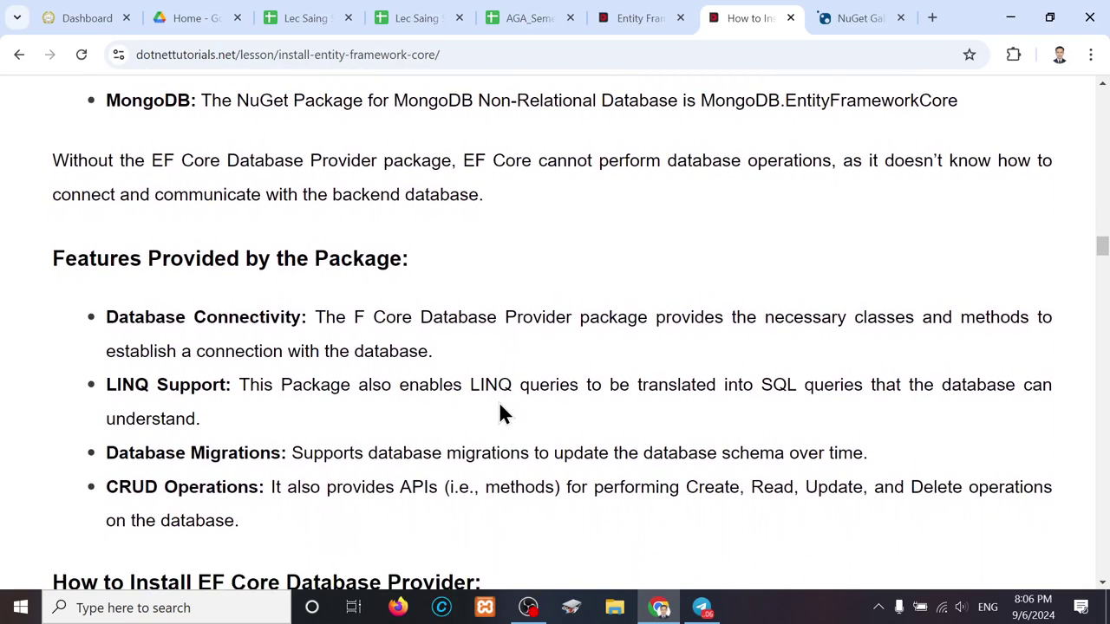
pyautogui.scroll(-1, 498, 414)
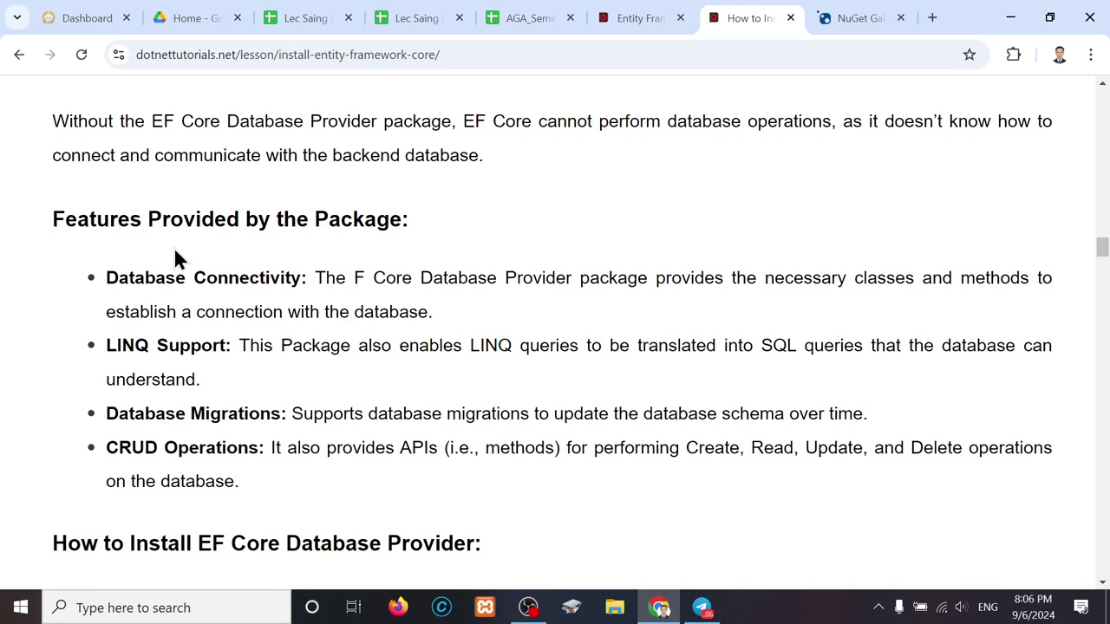
pyautogui.moveTo(105, 276); pyautogui.dragTo(299, 271)
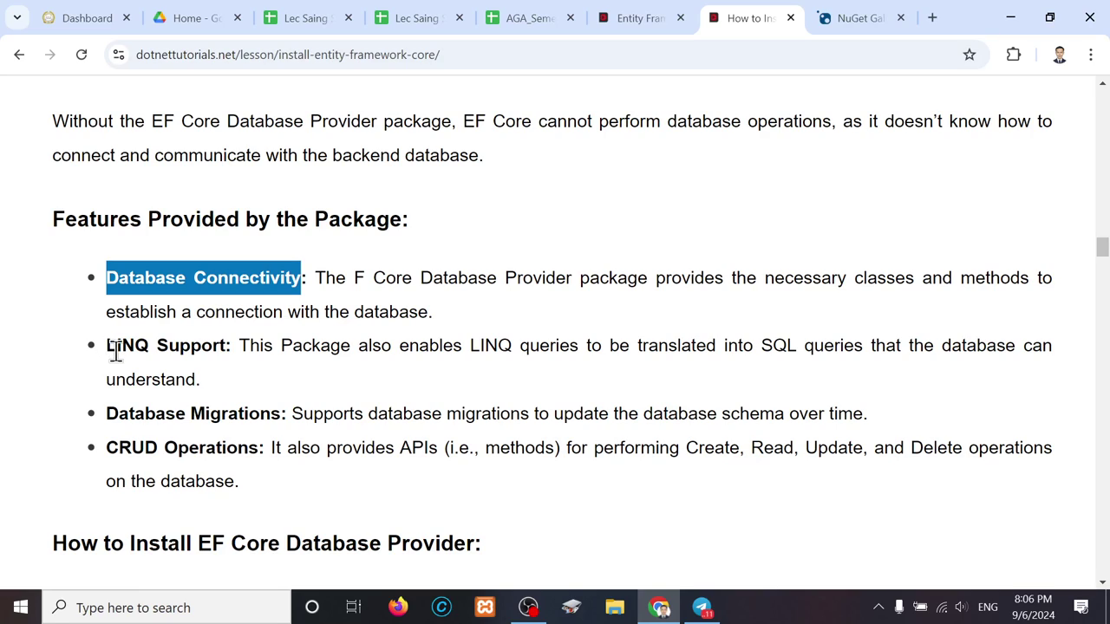
pyautogui.moveTo(105, 345); pyautogui.dragTo(227, 347)
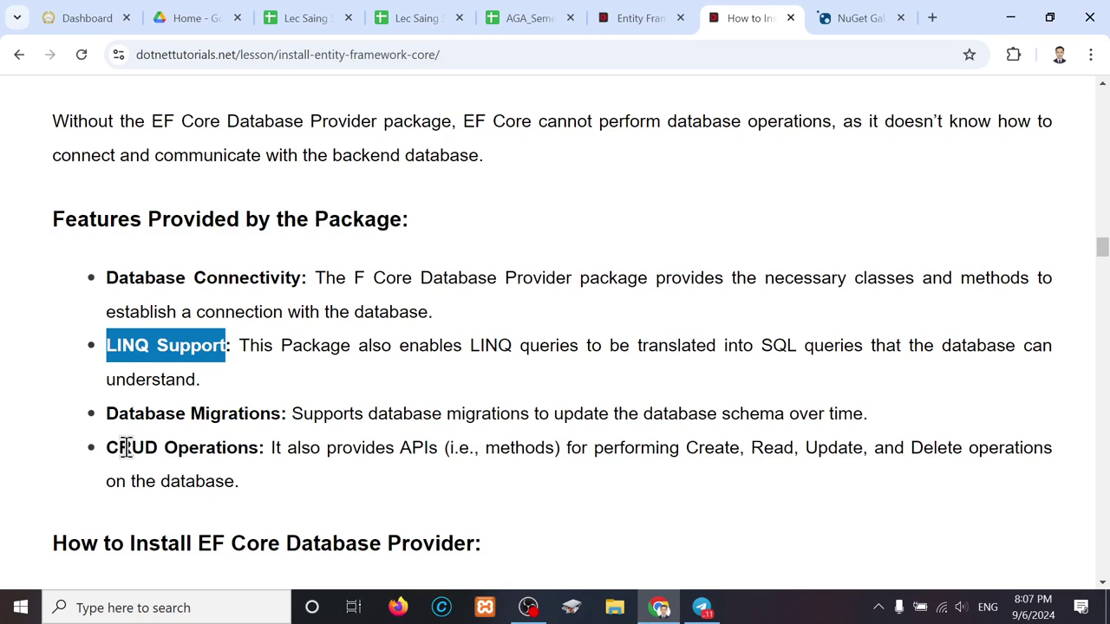
# Select the Install-Package Microsoft.EntityFrameworkCore.SqlServer command in the install section
pyautogui.scroll(-1, 127, 447)
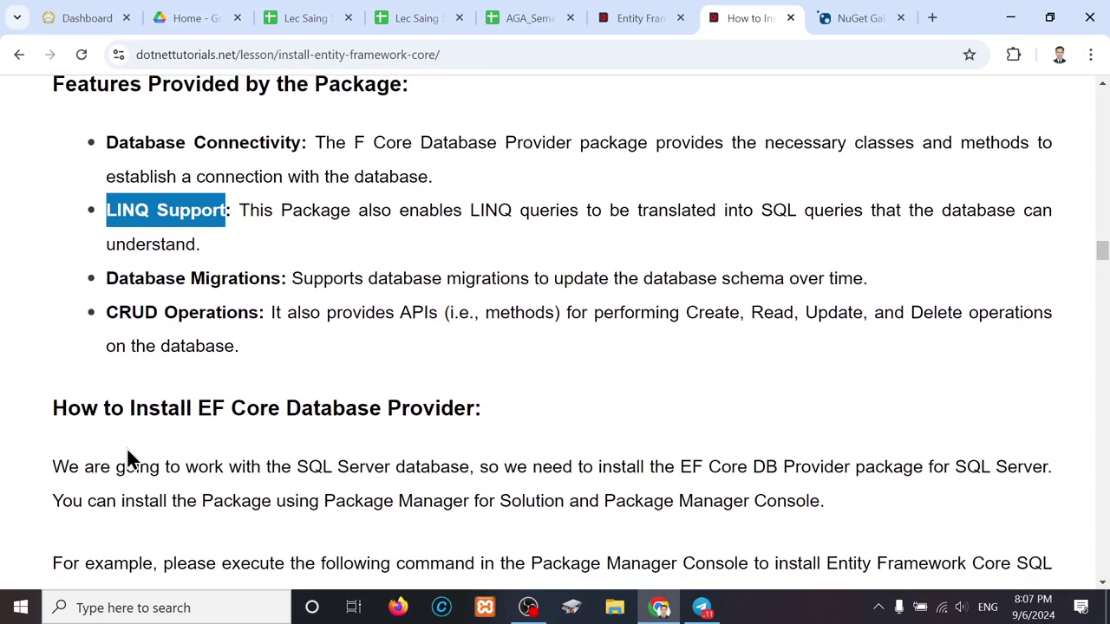
pyautogui.scroll(-1, 127, 448)
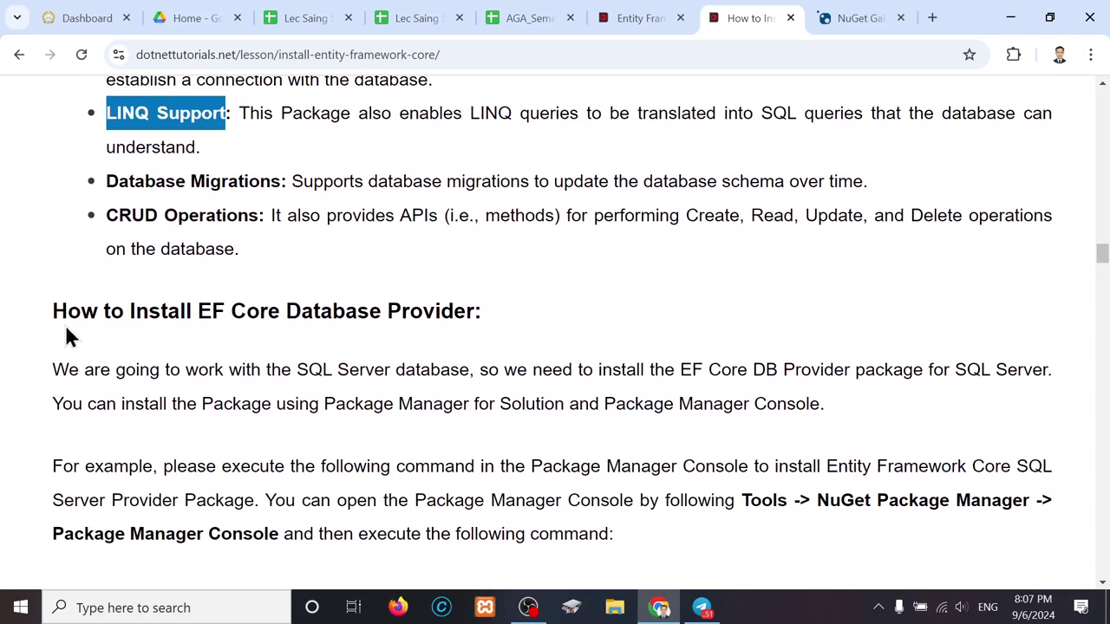
pyautogui.scroll(-2, 508, 334)
pyautogui.scroll(-1, 510, 330)
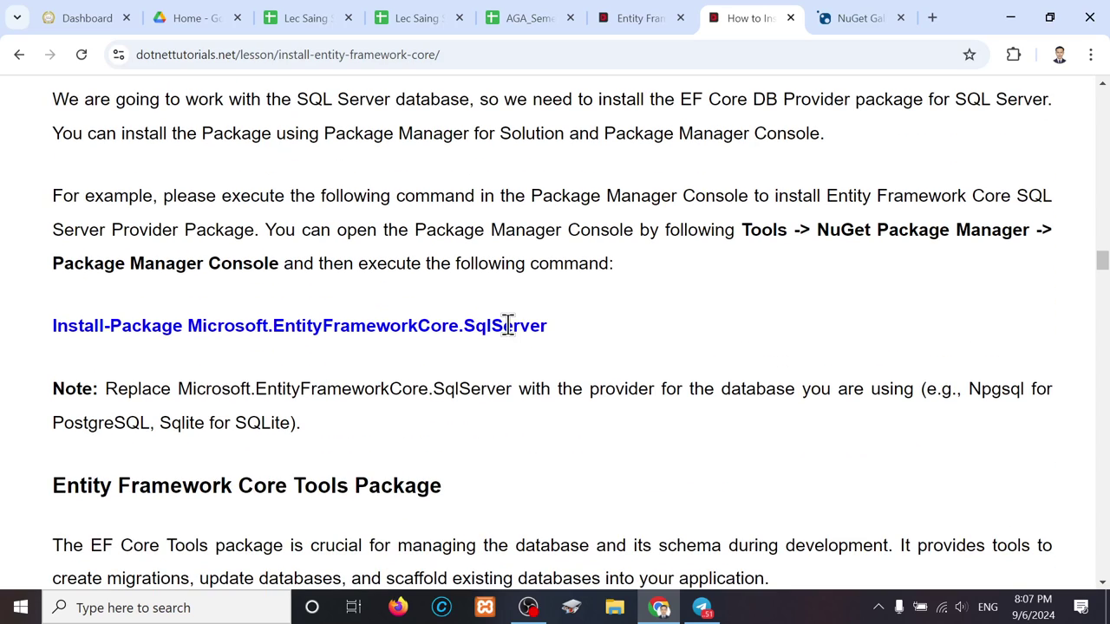
pyautogui.moveTo(49, 329); pyautogui.dragTo(582, 351)
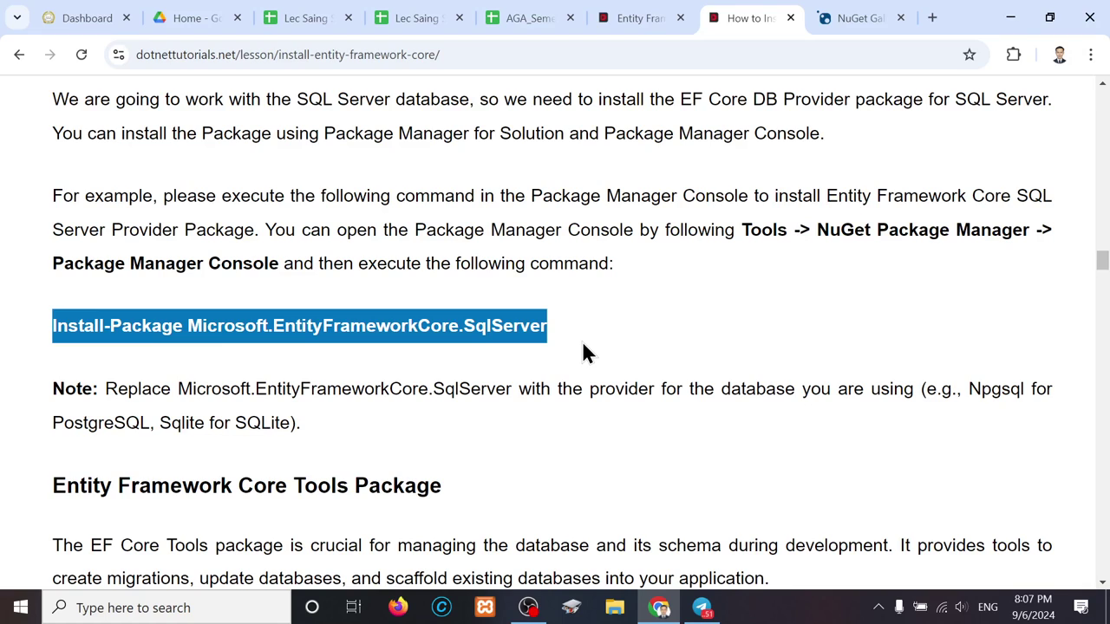
# Highlight Scaffolding among the EF Core Tools features and continue to the Verifying the Packages example
pyautogui.scroll(-2, 582, 343)
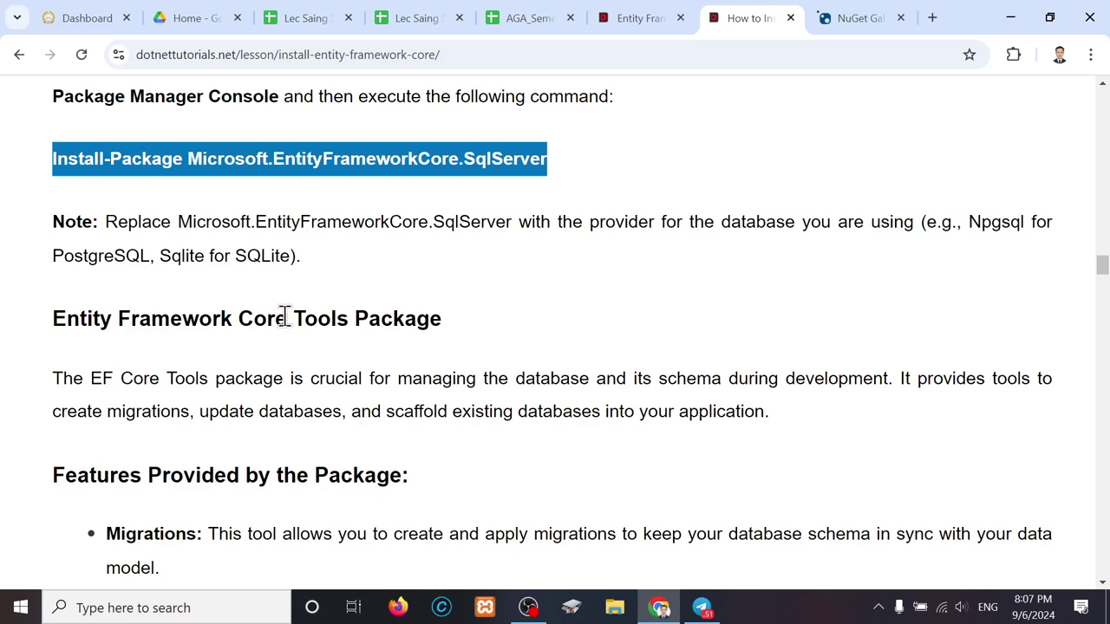
pyautogui.scroll(-2, 382, 329)
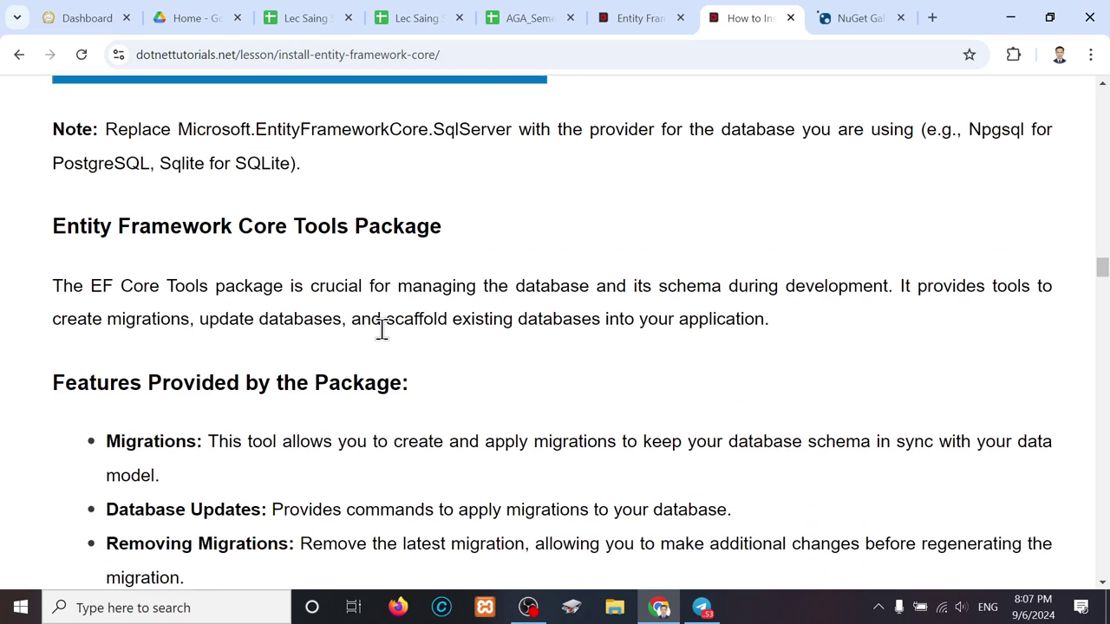
pyautogui.scroll(-1, 404, 319)
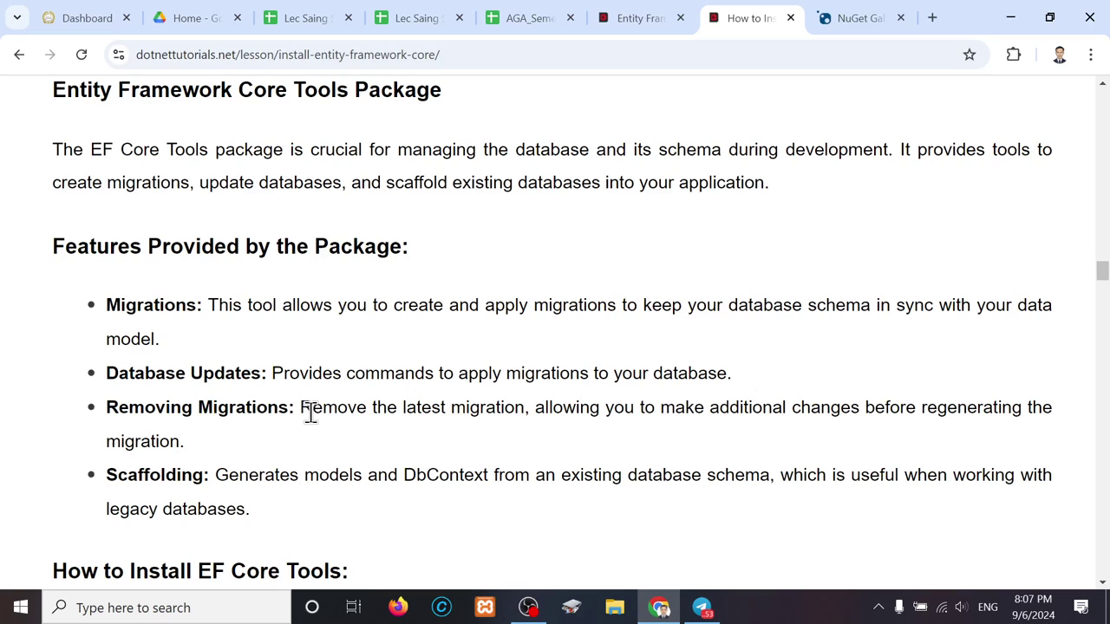
pyautogui.moveTo(111, 476); pyautogui.dragTo(206, 474)
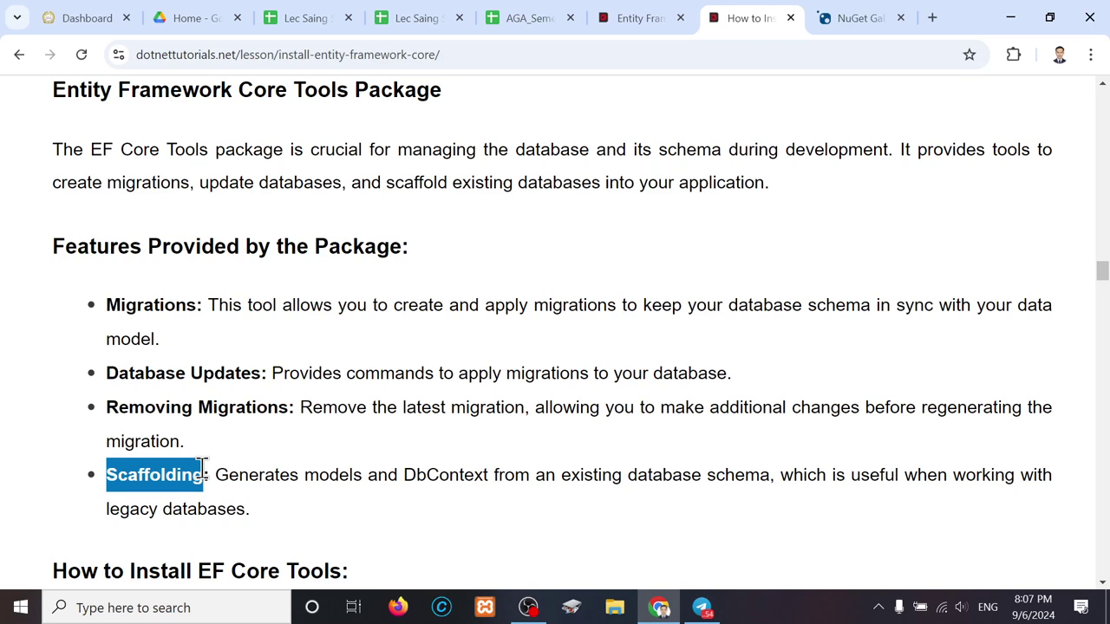
pyautogui.scroll(-4, 202, 469)
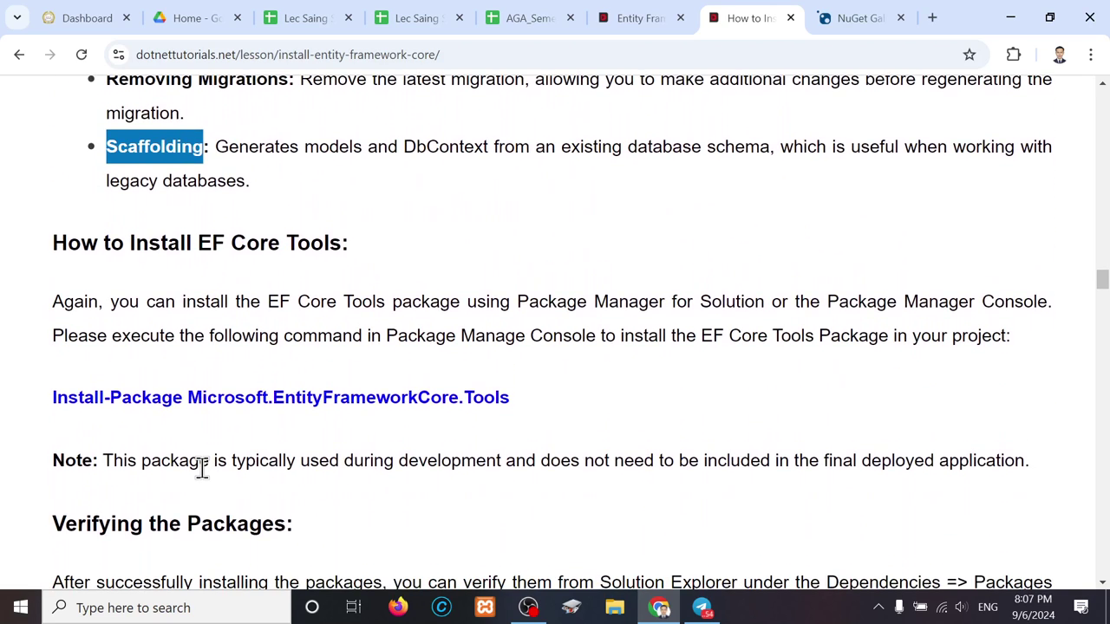
pyautogui.scroll(-1, 202, 469)
pyautogui.scroll(-2, 204, 476)
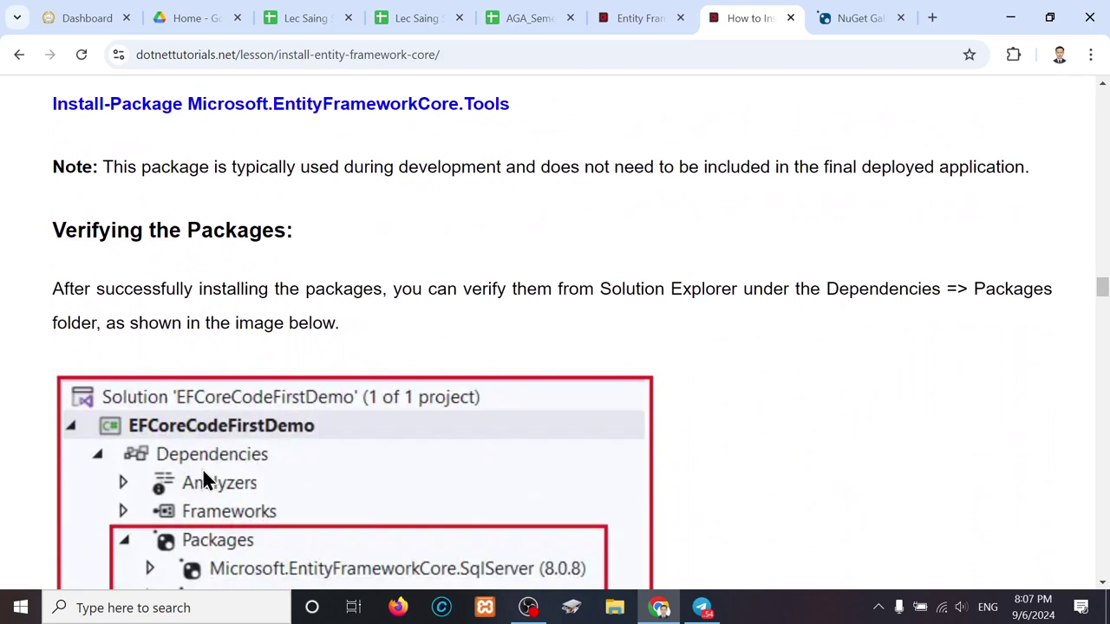
pyautogui.scroll(-2, 208, 479)
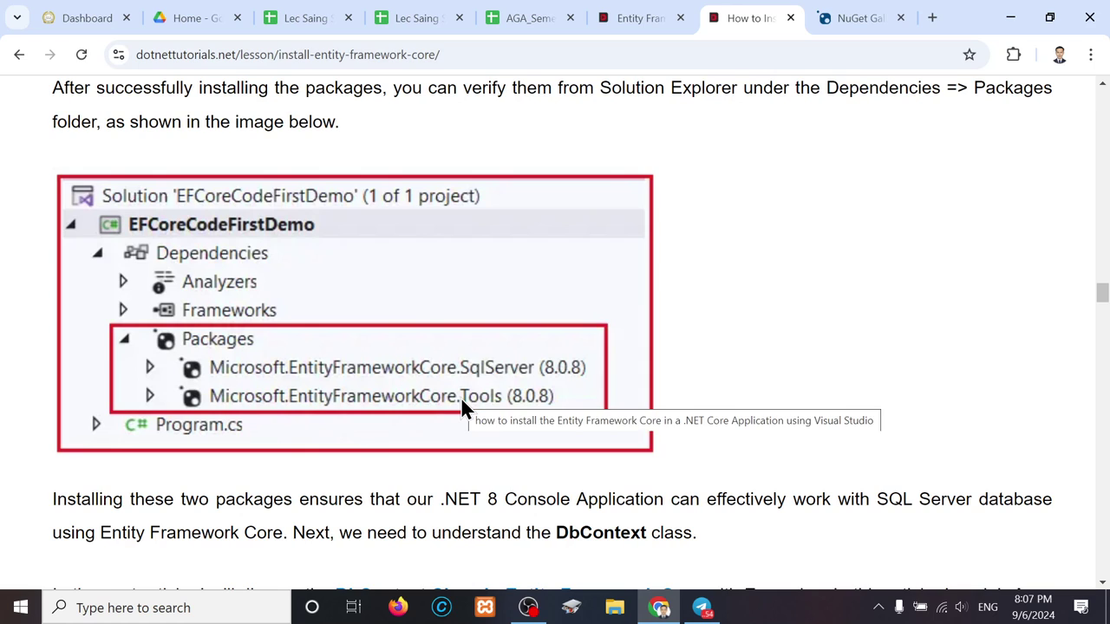
pyautogui.scroll(-4, 460, 401)
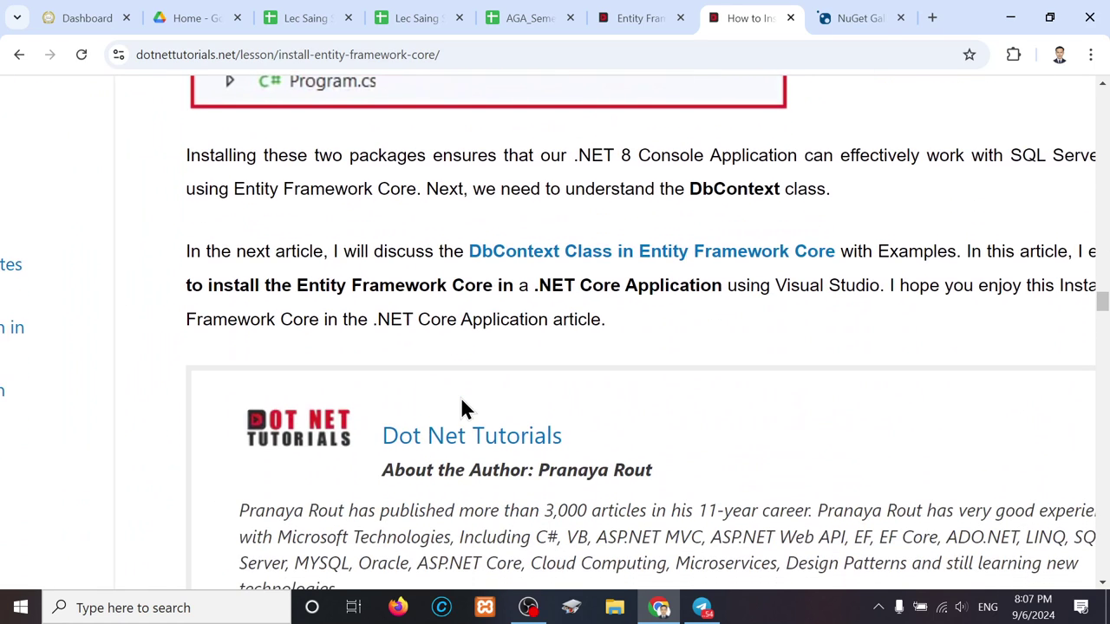
pyautogui.scroll(-1, 460, 408)
pyautogui.scroll(1, 460, 408)
pyautogui.scroll(5, 461, 408)
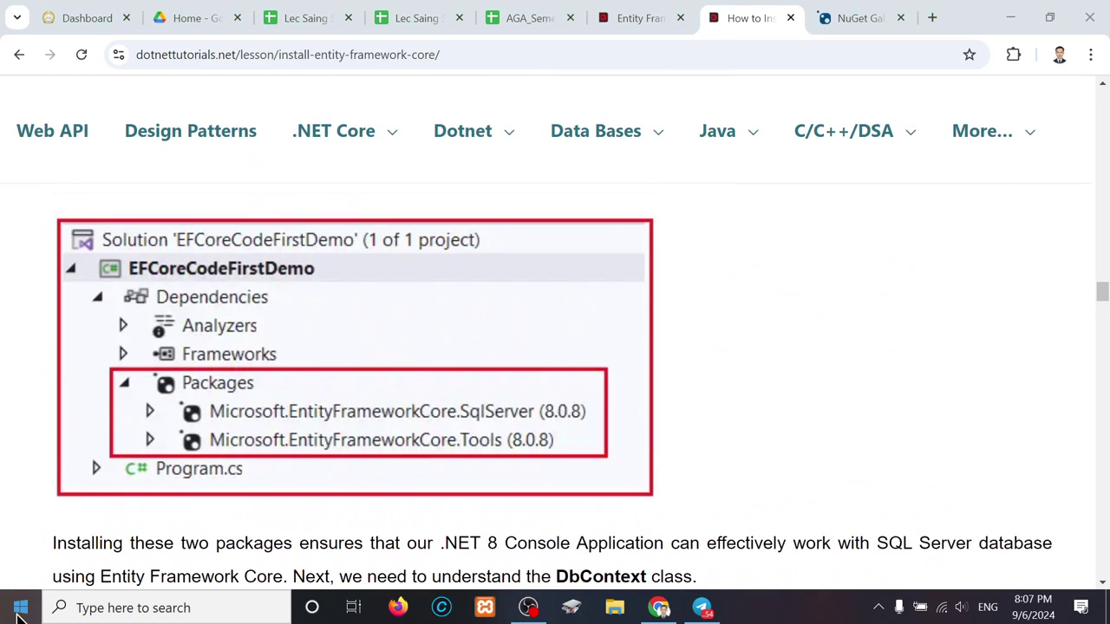
# Launch Visual Studio 2022 by searching 'VIS' in the Windows Start menu
pyautogui.click(19, 609)
pyautogui.write('A')
pyautogui.press('BackSpace')
pyautogui.write('VI')
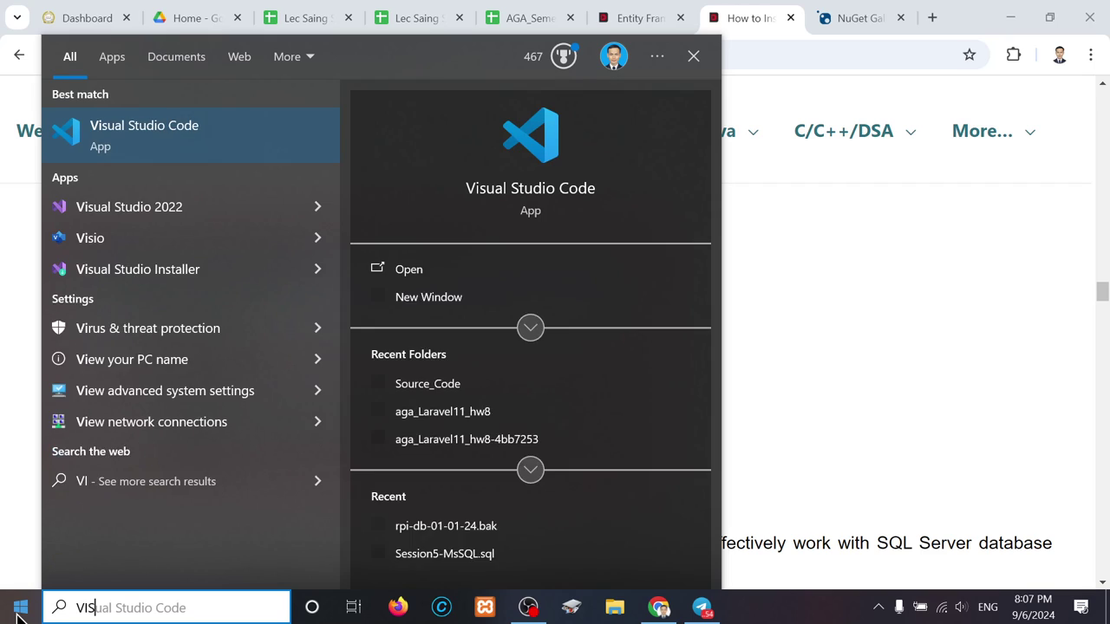
pyautogui.write('S')
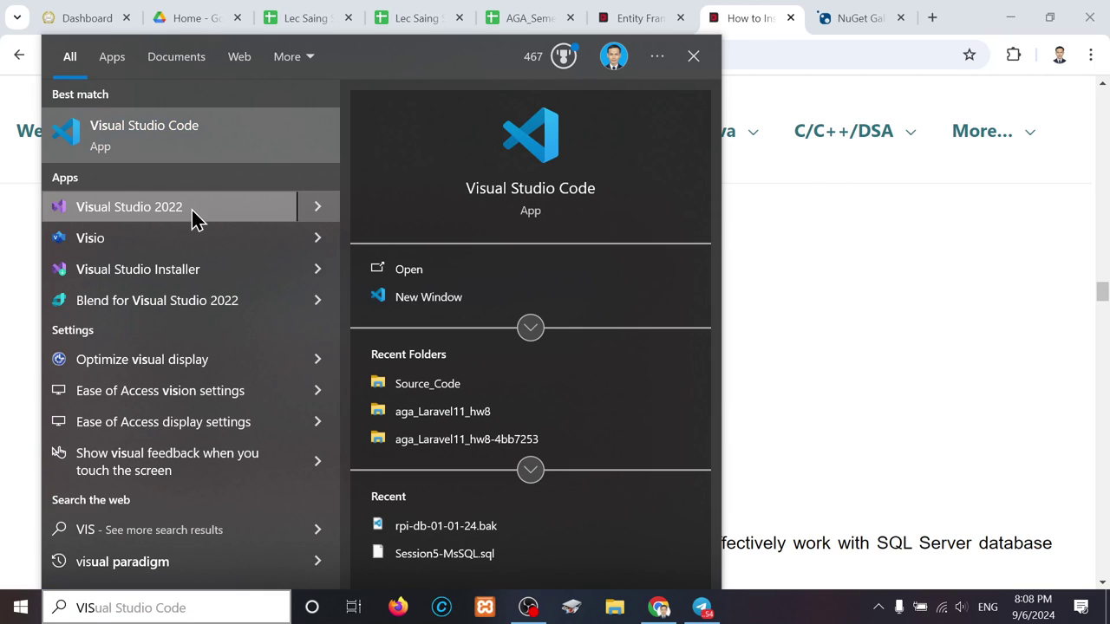
pyautogui.click(193, 217)
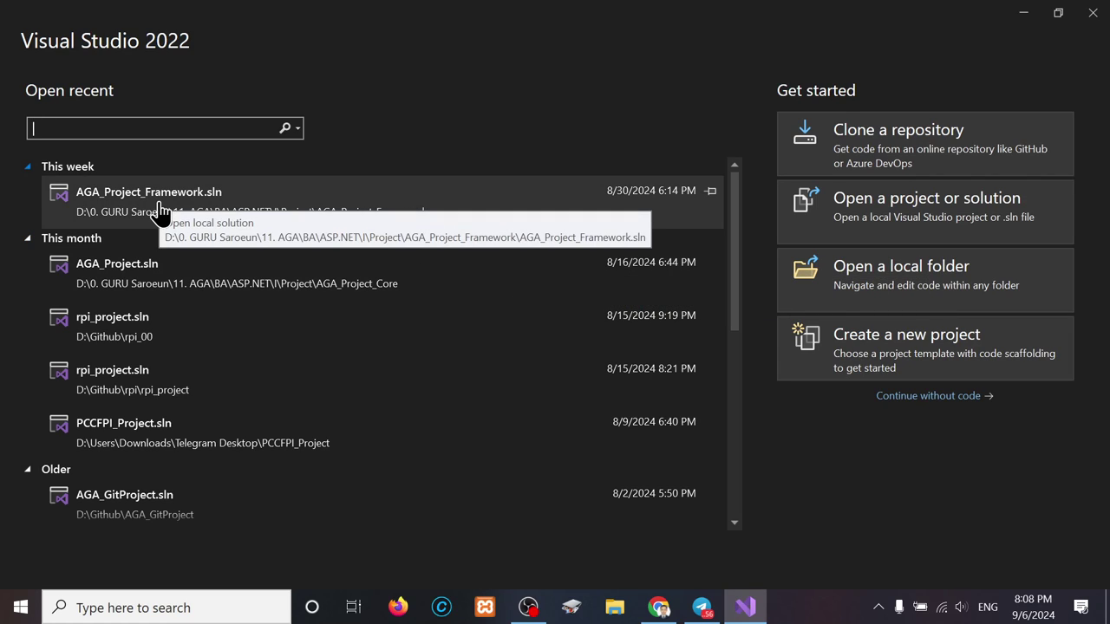
# Open AGA_Project_Framework.sln and the Guru_Project .csproj showing its EF Core 8.0.8 package references
pyautogui.click(216, 198)
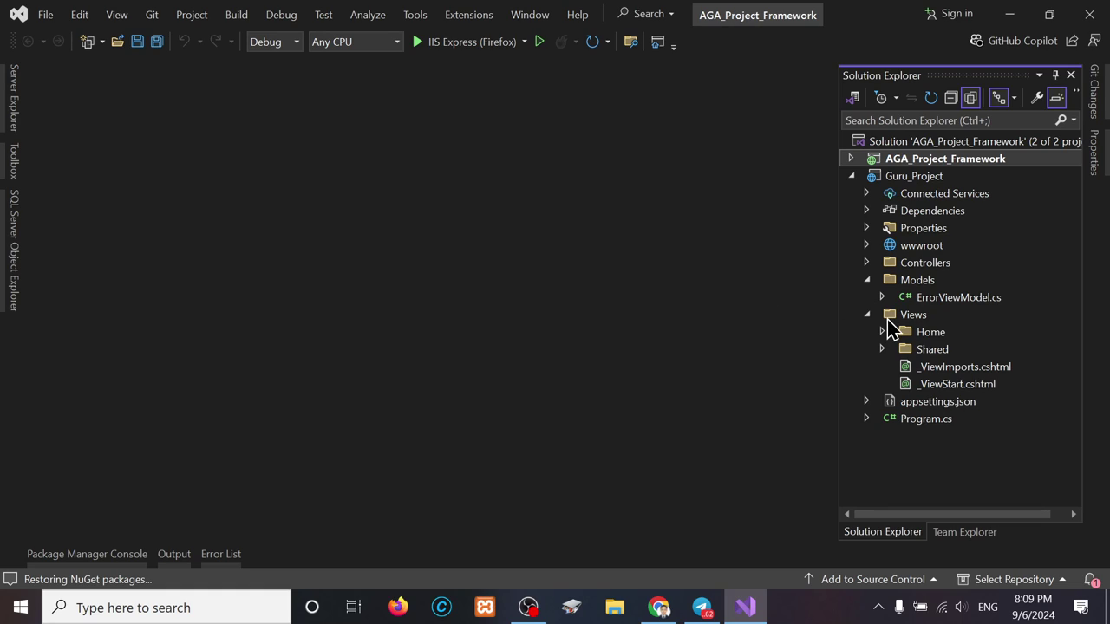
pyautogui.click(852, 178)
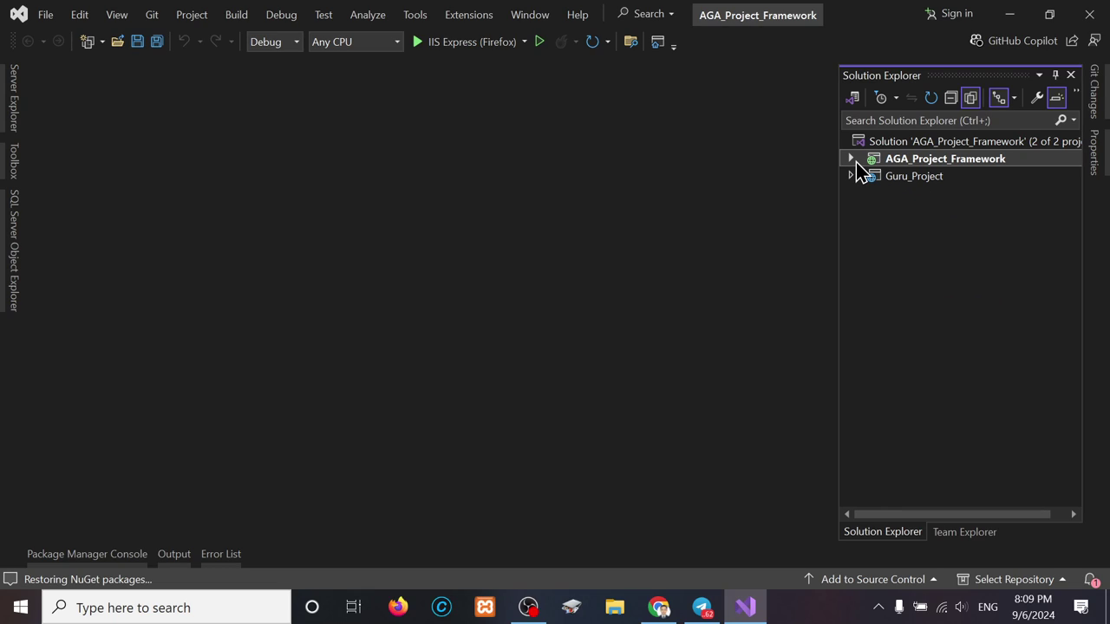
pyautogui.click(856, 161)
pyautogui.click(856, 161)
pyautogui.click(852, 177)
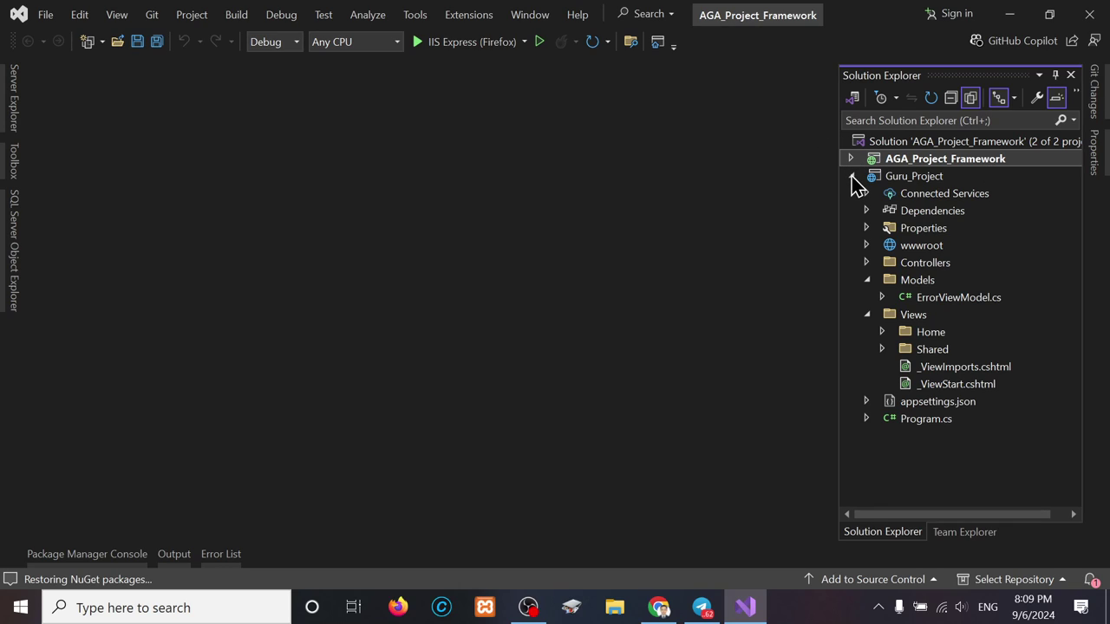
pyautogui.click(899, 177)
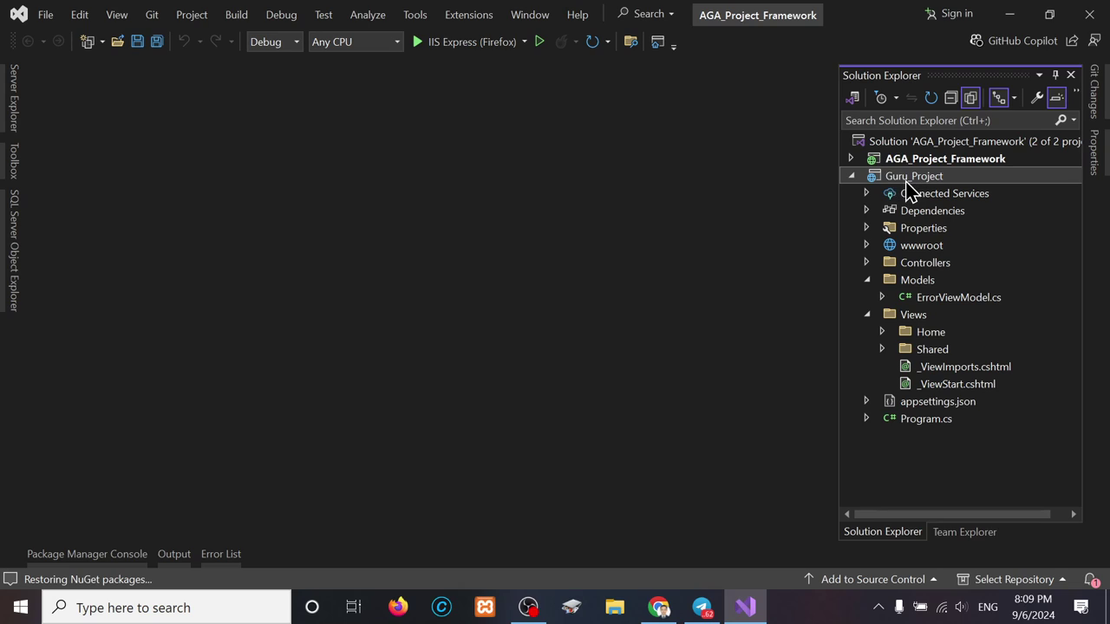
pyautogui.doubleClick(900, 180)
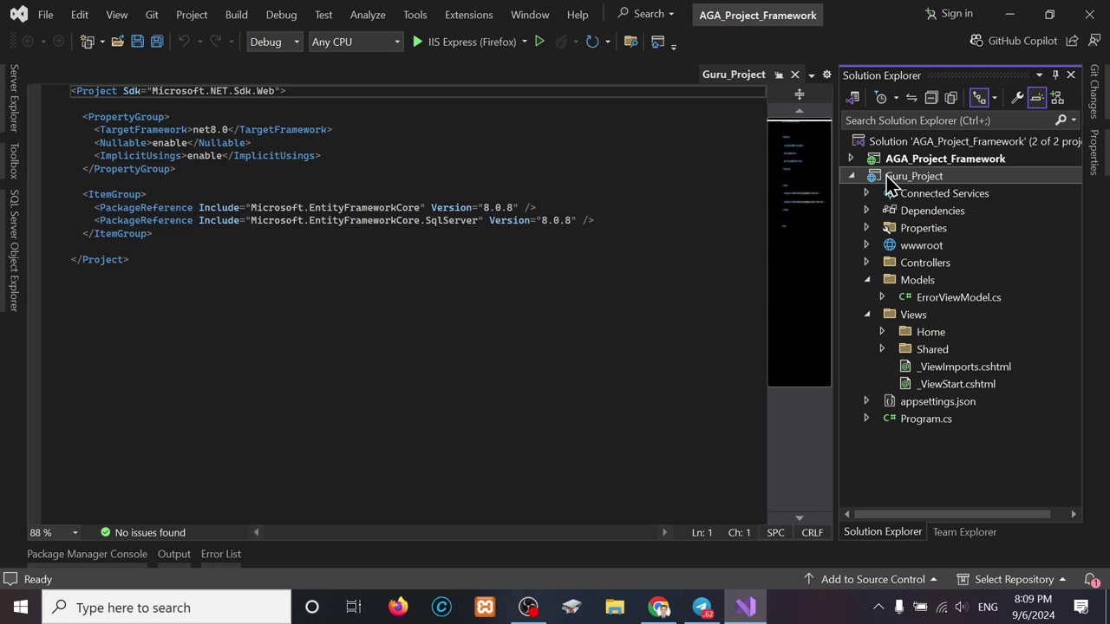
# Make Guru_Project the single startup project
pyautogui.click(524, 42)
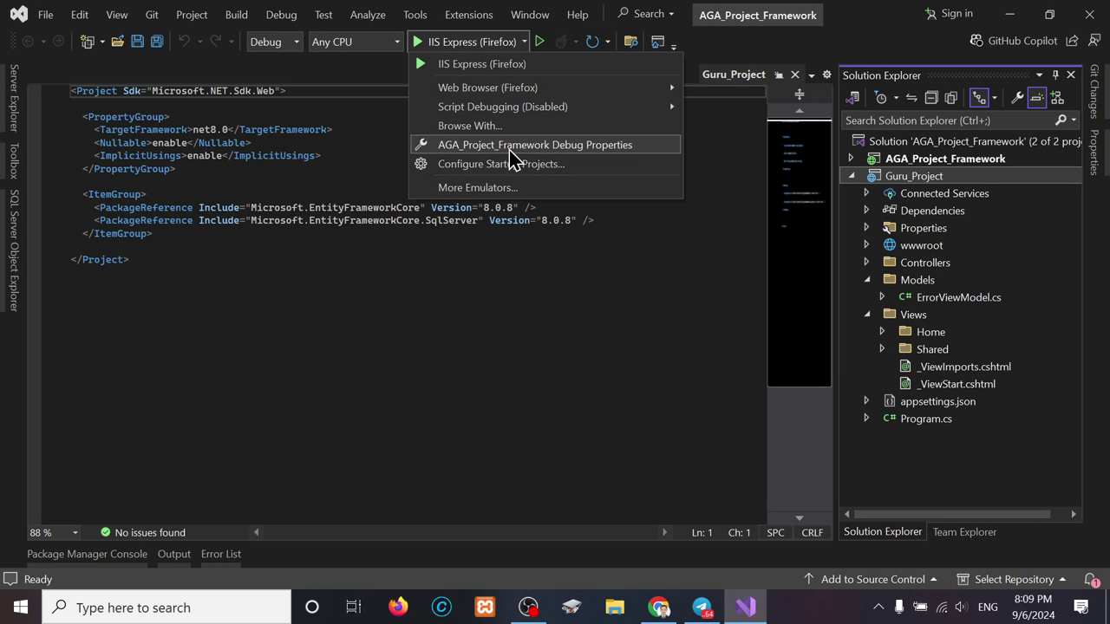
pyautogui.click(521, 165)
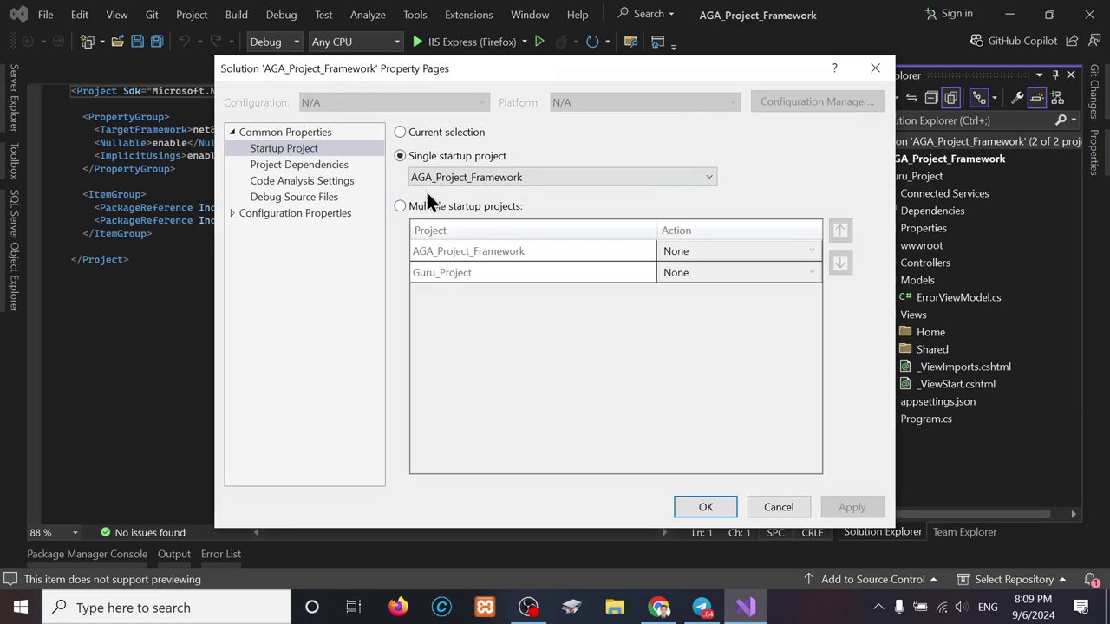
pyautogui.click(503, 182)
pyautogui.click(464, 212)
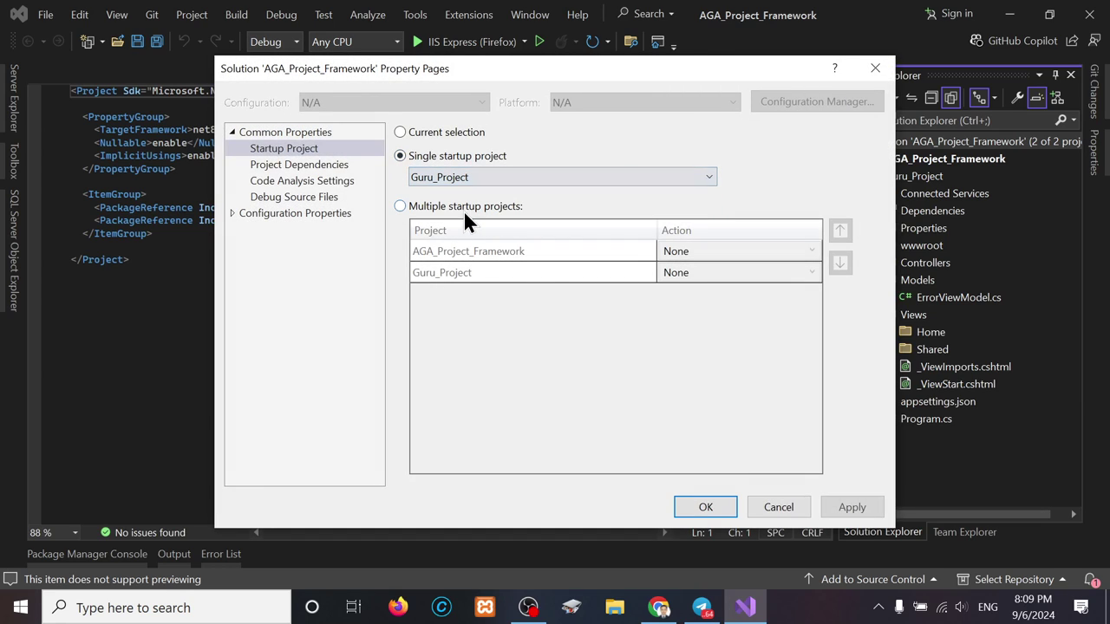
# Open the Package Manager Console, then bring the Chrome tutorial forward
pyautogui.click(413, 18)
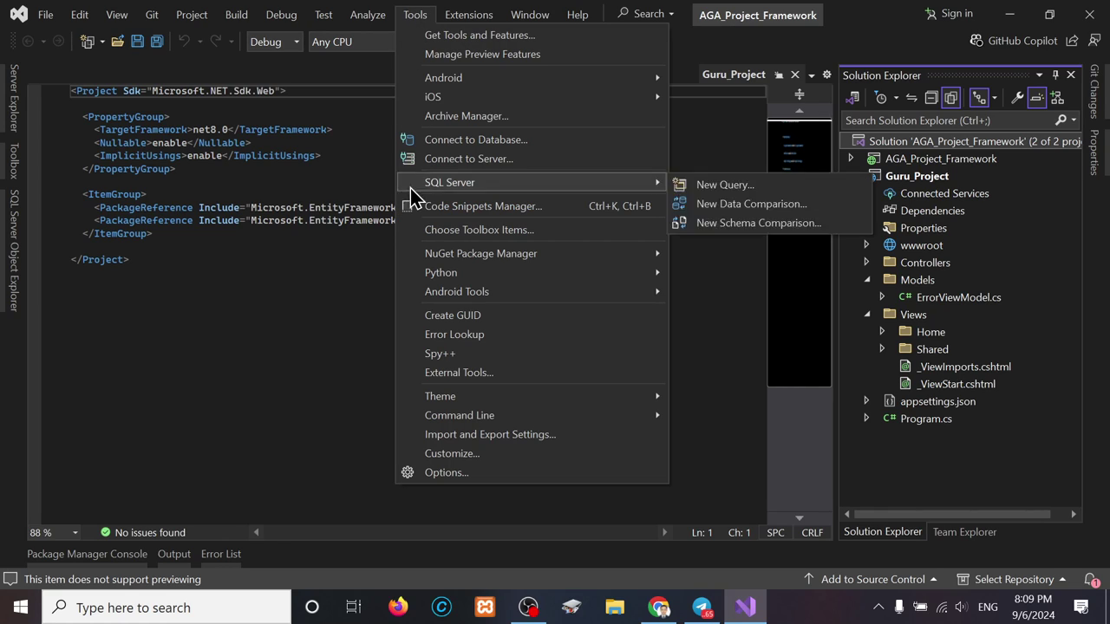
pyautogui.moveTo(481, 253)
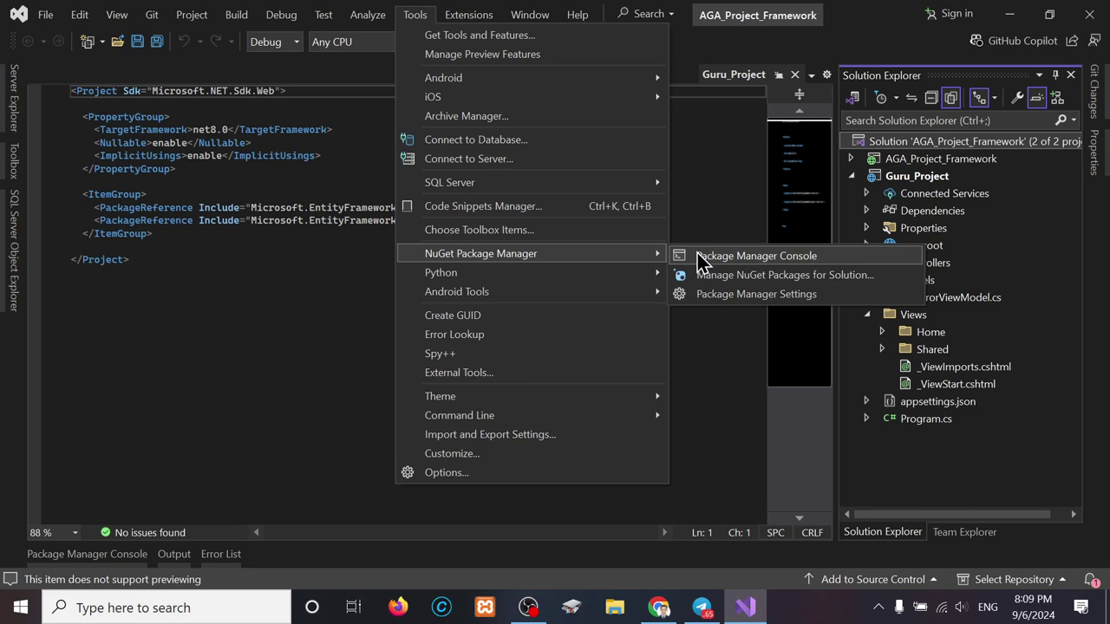
pyautogui.click(755, 256)
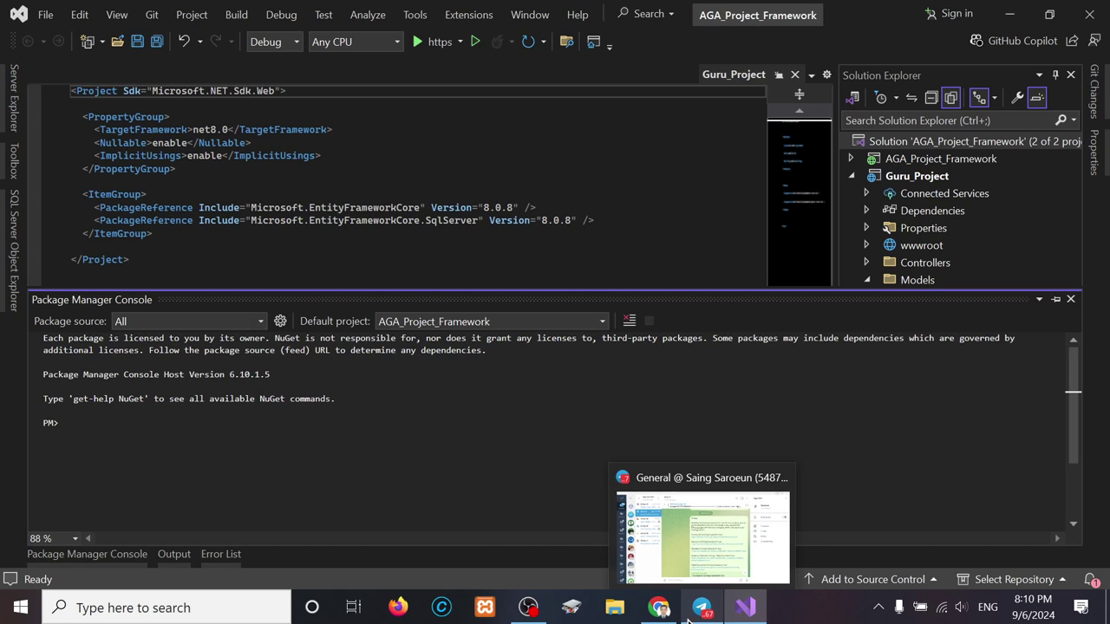
pyautogui.click(659, 608)
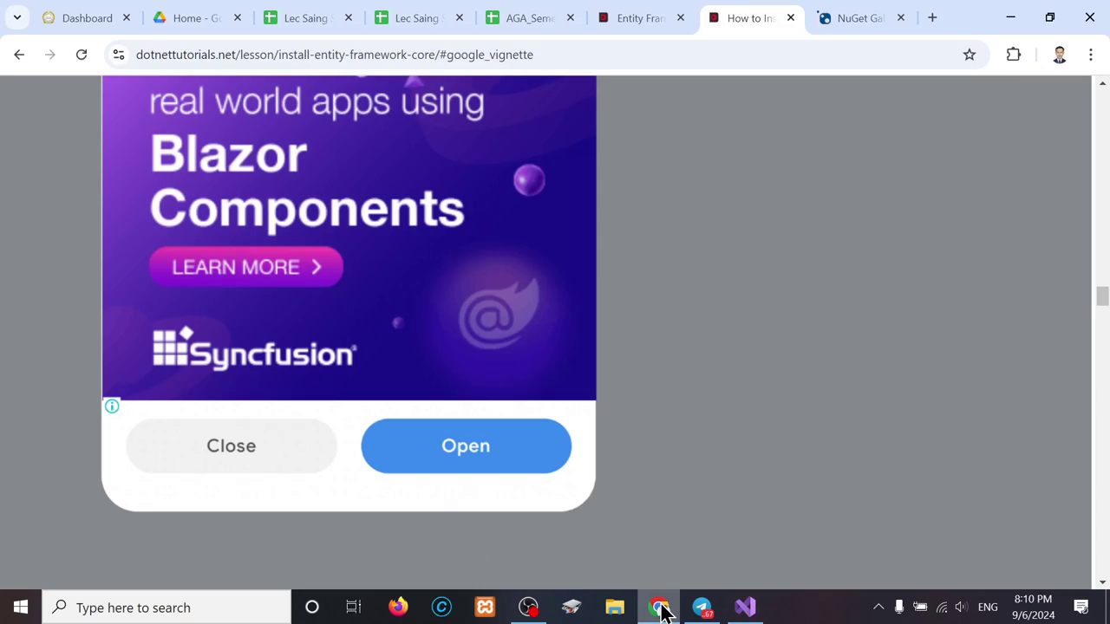
# Select the Package Manager command for Microsoft.EntityFrameworkCore.SqlServer 8.0.8 on NuGet Gallery, then return to Visual Studio
pyautogui.click(846, 19)
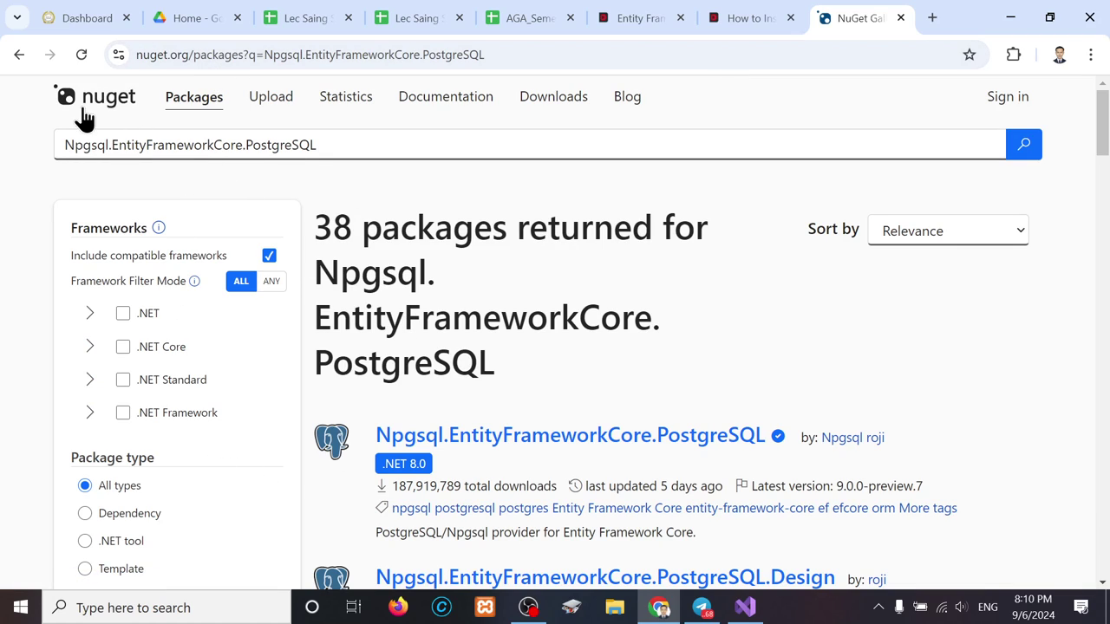
pyautogui.click(20, 56)
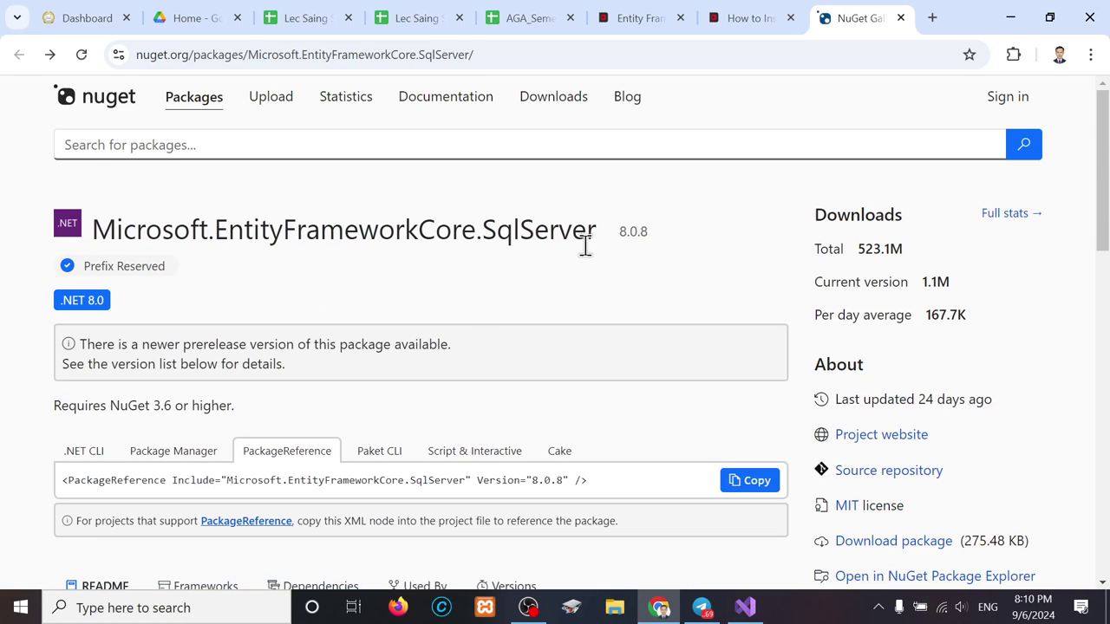
pyautogui.scroll(-1, 351, 347)
pyautogui.scroll(-2, 351, 347)
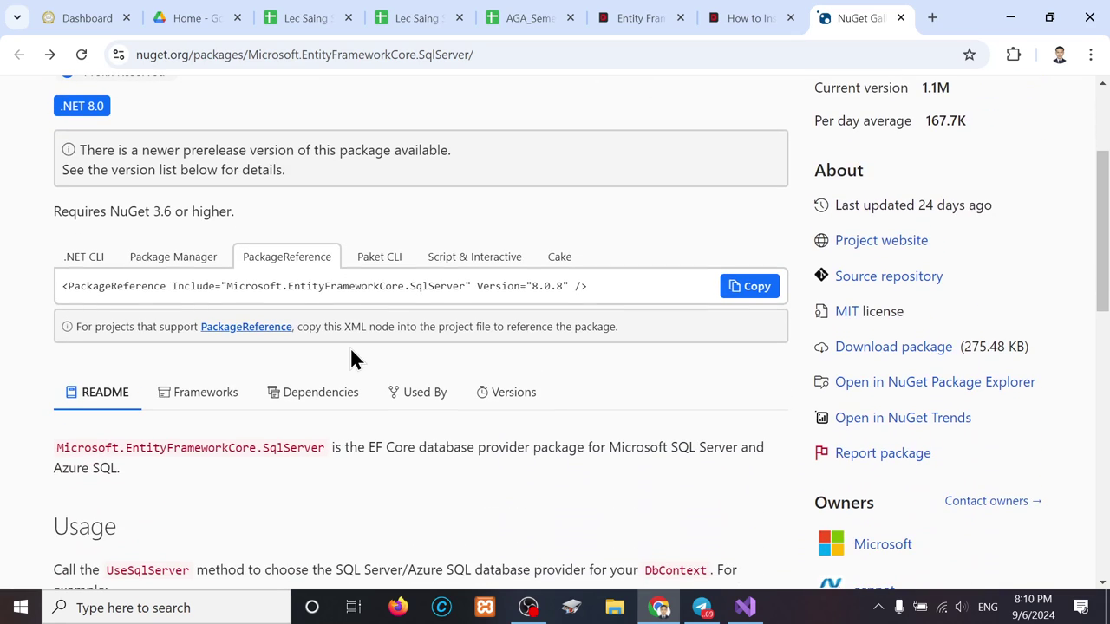
pyautogui.click(156, 258)
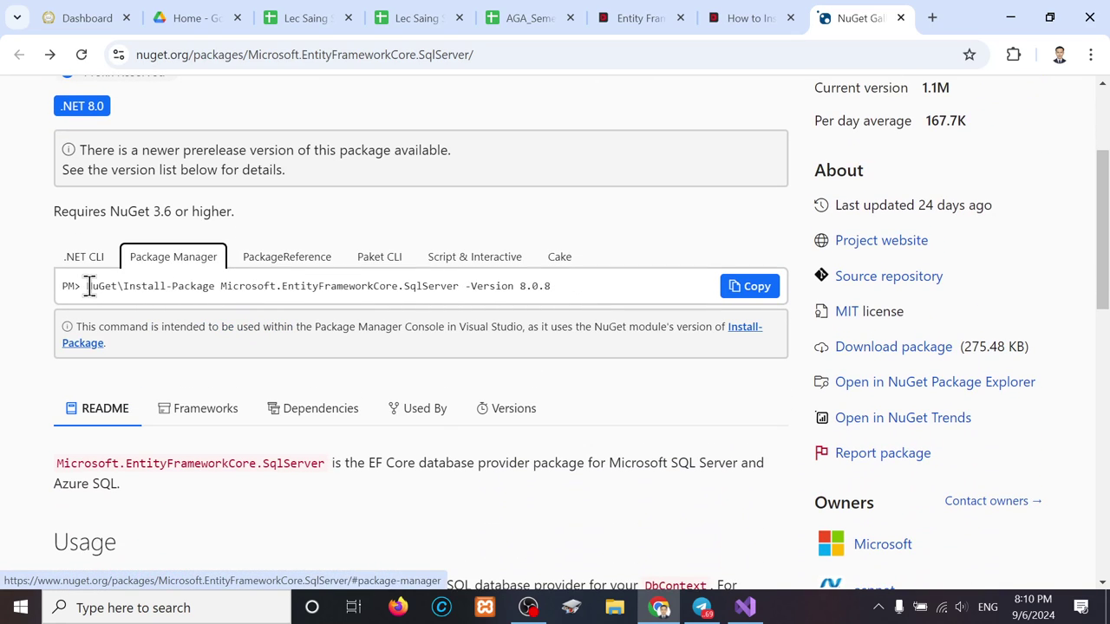
pyautogui.moveTo(89, 286); pyautogui.dragTo(578, 299)
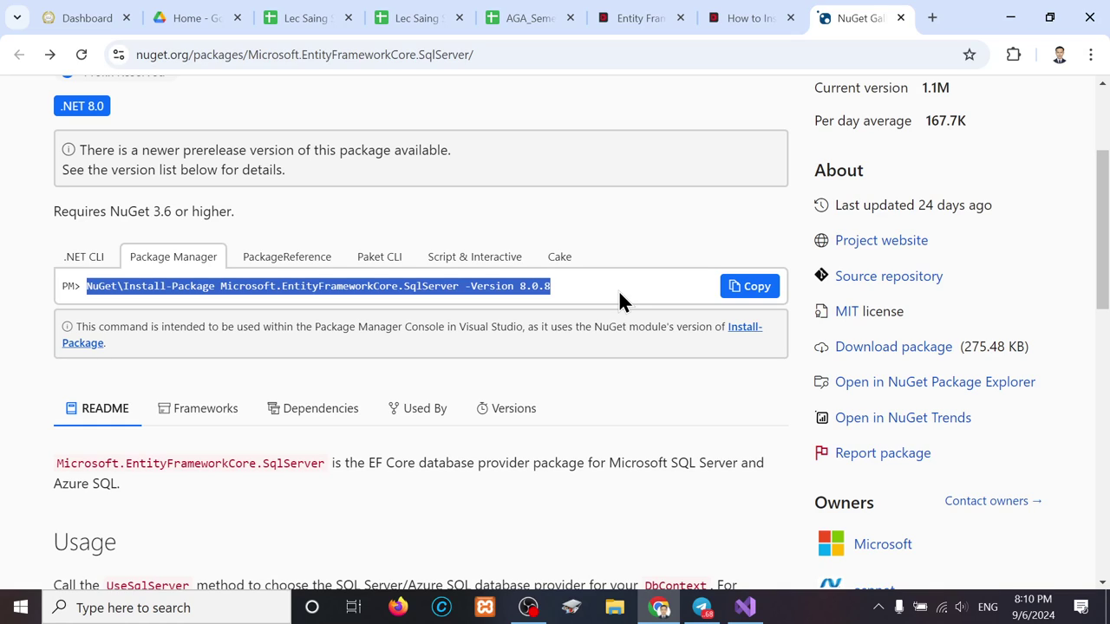
pyautogui.click(746, 607)
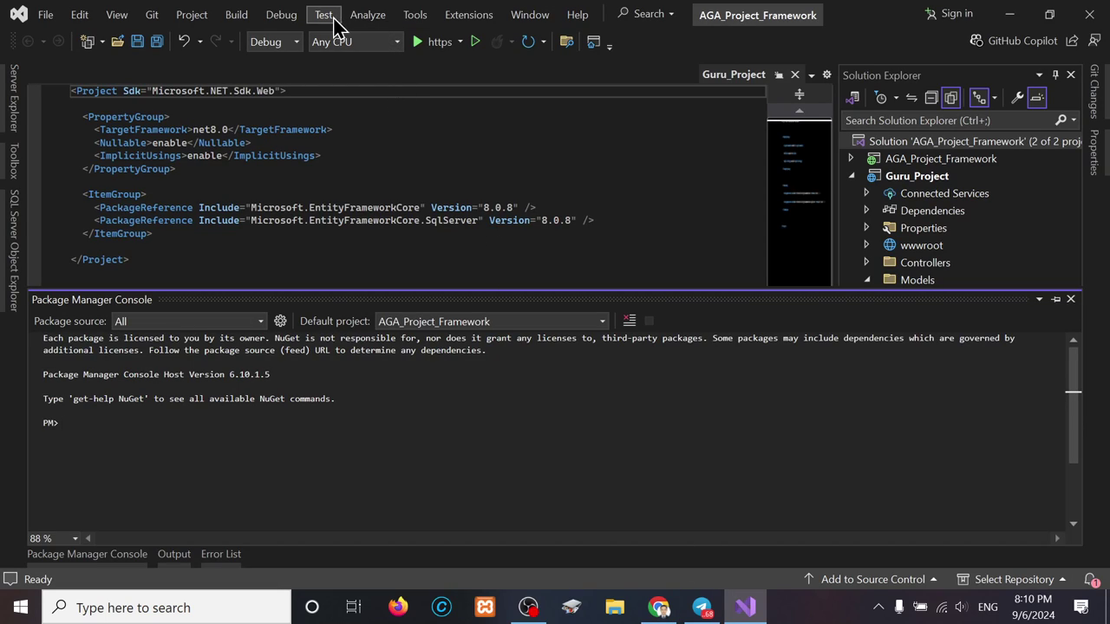
# Paste the install command into the solution NuGet Browse search and trim it to Microsoft.EntityFrameworkCore.SqlServer
pyautogui.click(413, 15)
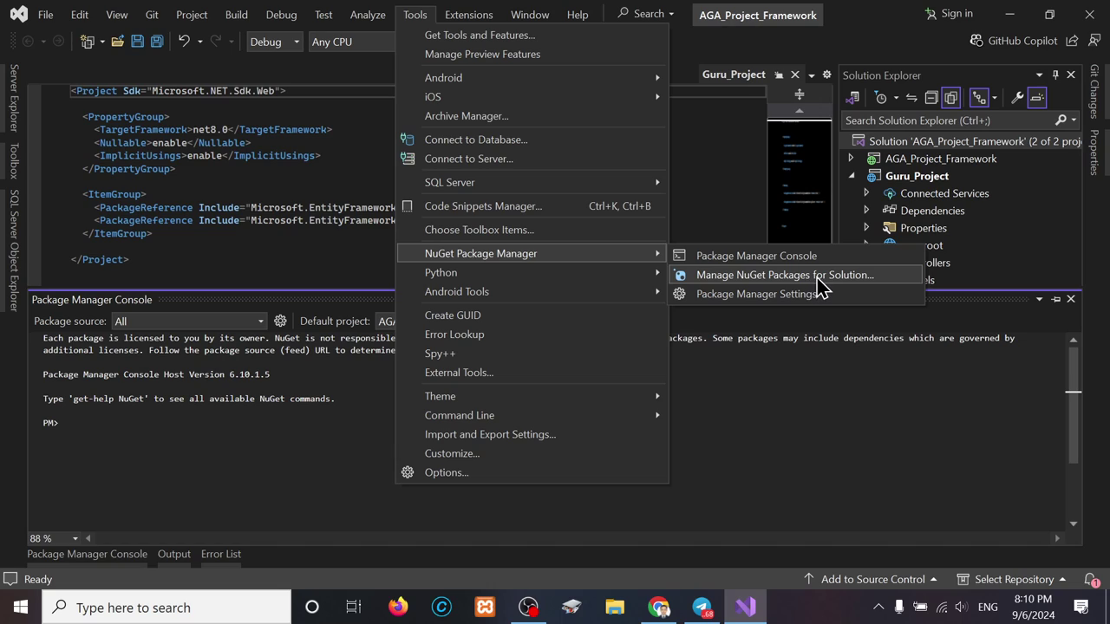
pyautogui.click(818, 280)
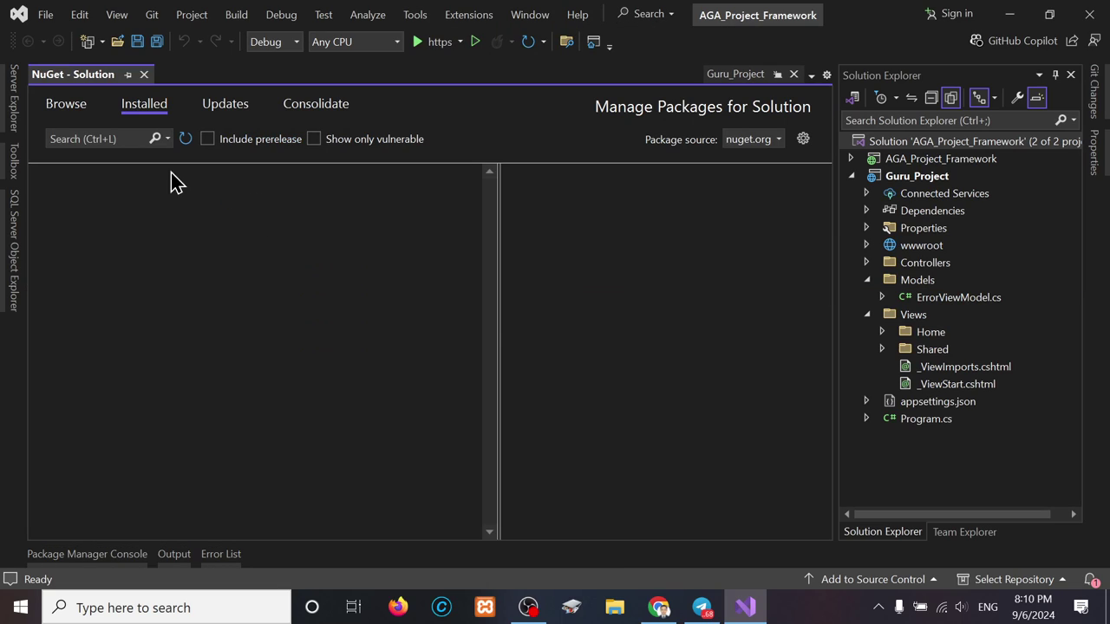
pyautogui.click(115, 139)
pyautogui.hotkey('ctrl', 'v')
pyautogui.click(77, 111)
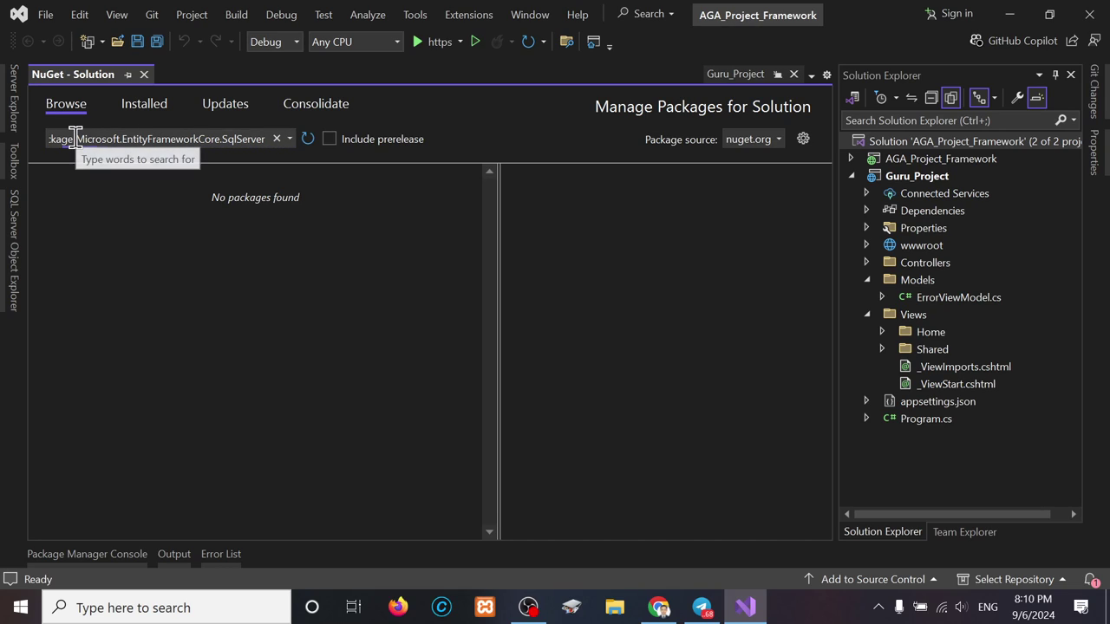
pyautogui.moveTo(77, 139); pyautogui.dragTo(9, 144)
pyautogui.press('BackSpace')
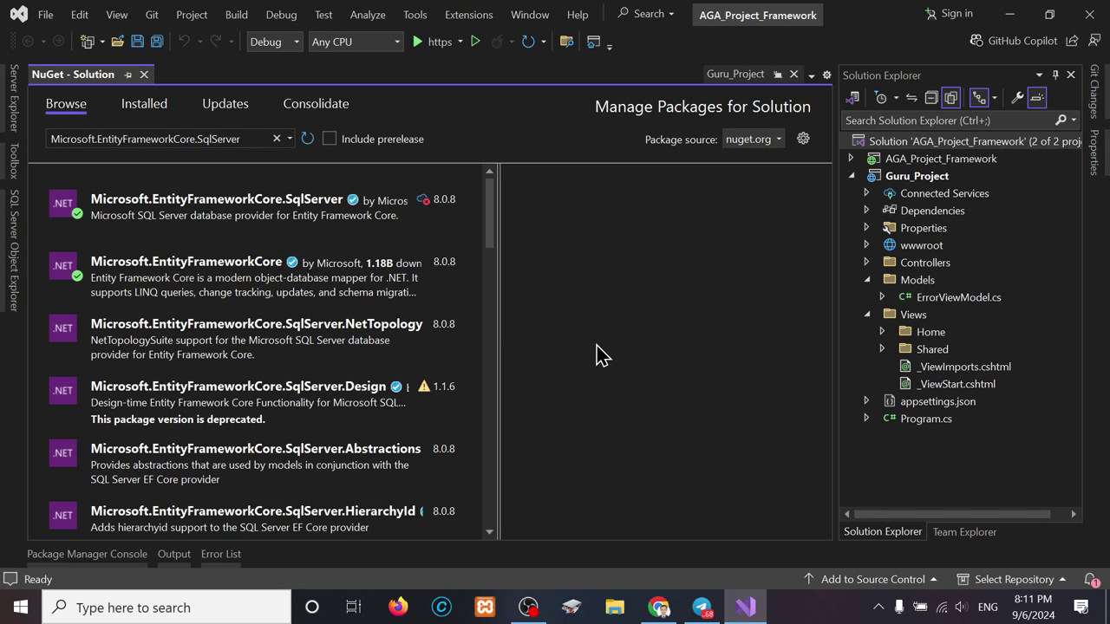
# Show the Microsoft.EntityFrameworkCore.SqlServer package details and clear the command selection in Chrome
pyautogui.click(390, 208)
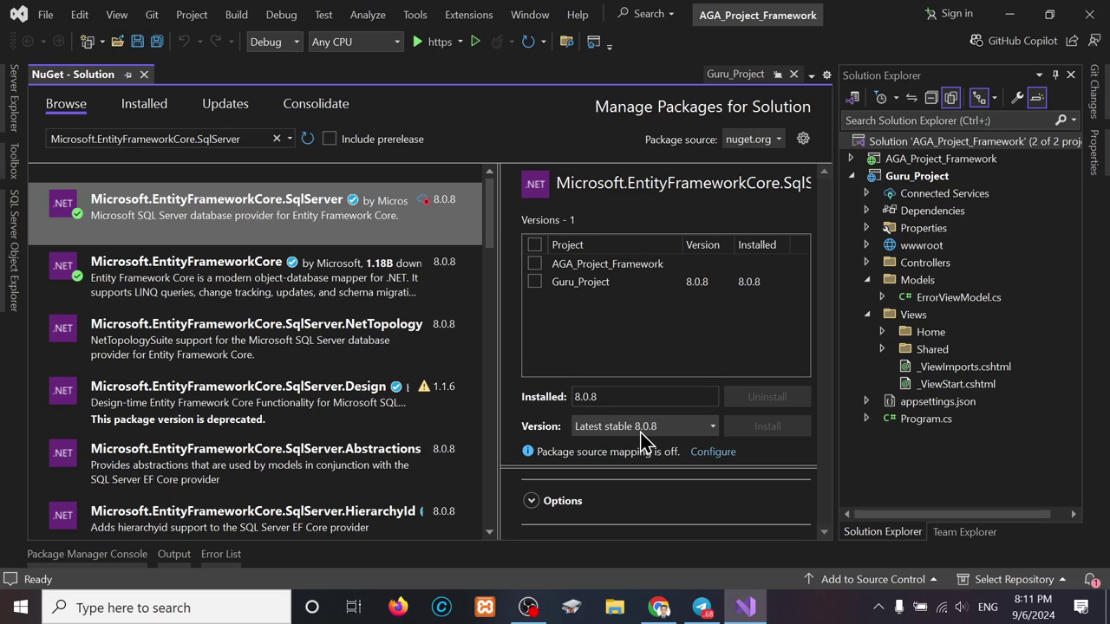
pyautogui.moveTo(660, 607)
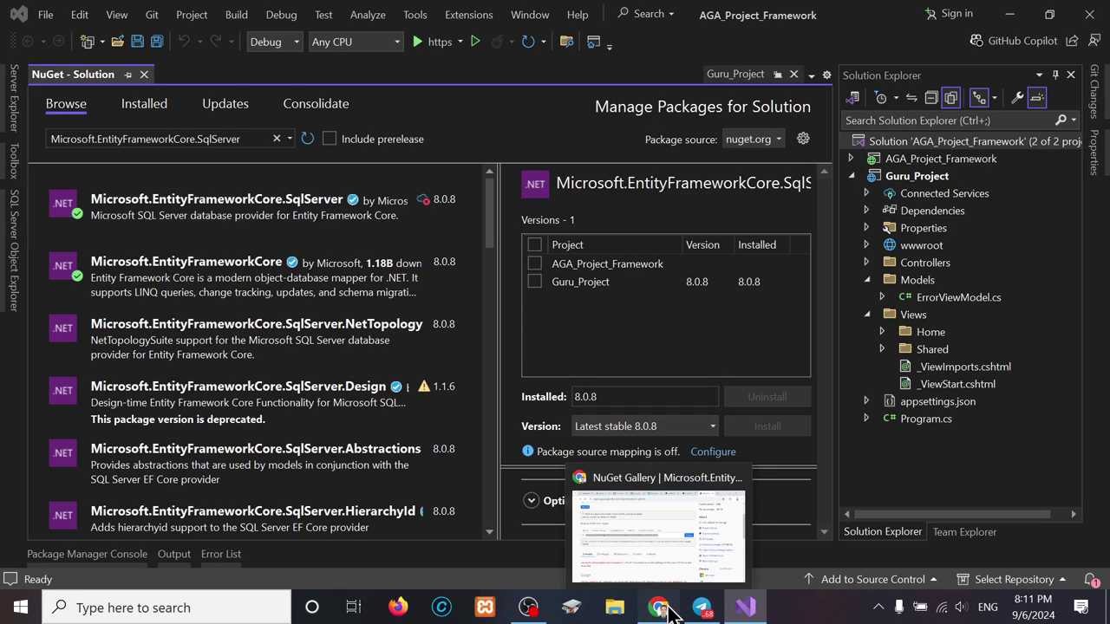
pyautogui.click(659, 538)
pyautogui.click(572, 292)
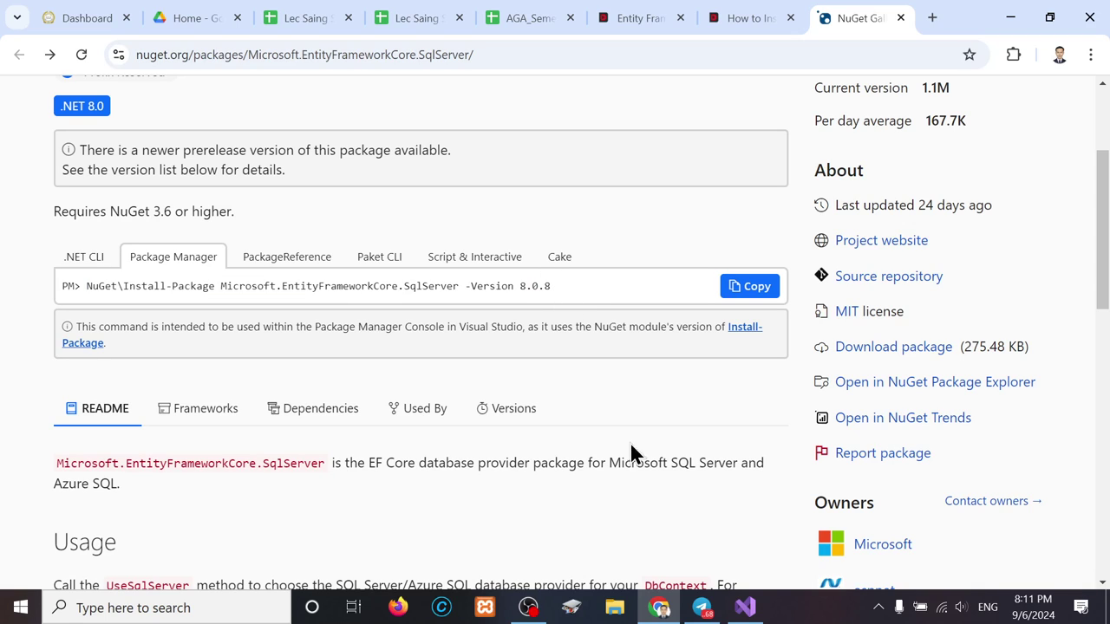
pyautogui.click(746, 607)
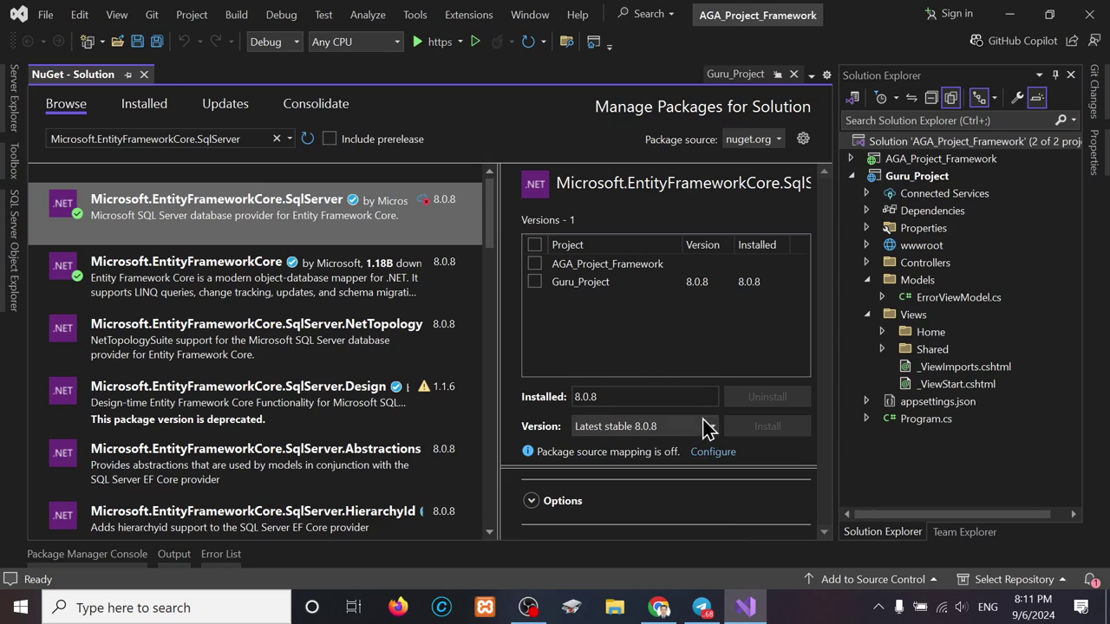
# Choose version 8.0.8 from the package's Version dropdown
pyautogui.click(711, 427)
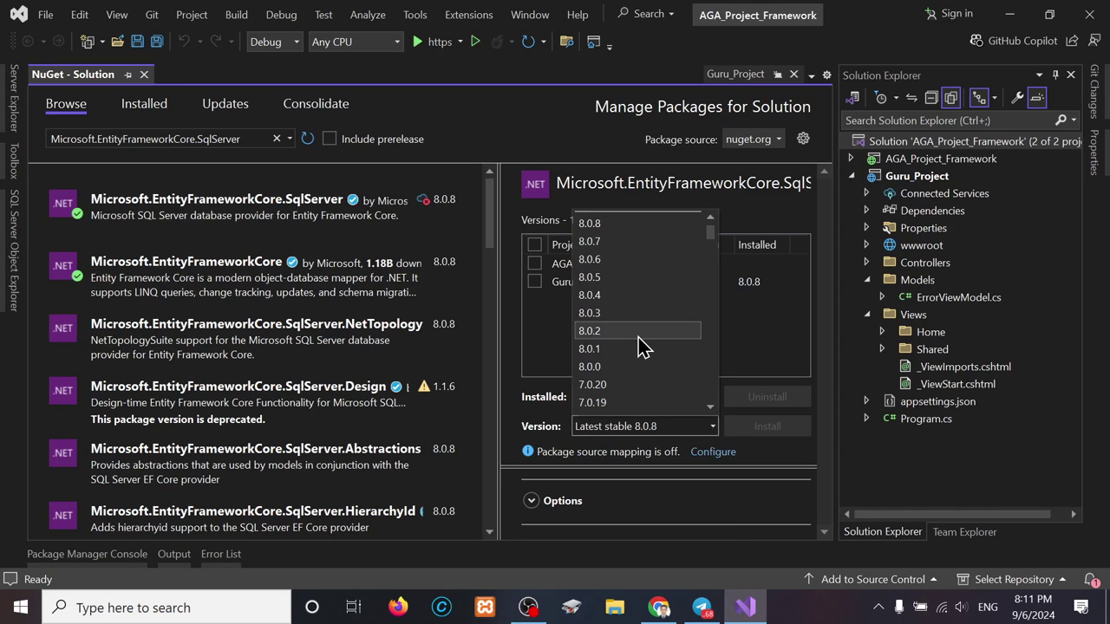
pyautogui.scroll(-20, 638, 338)
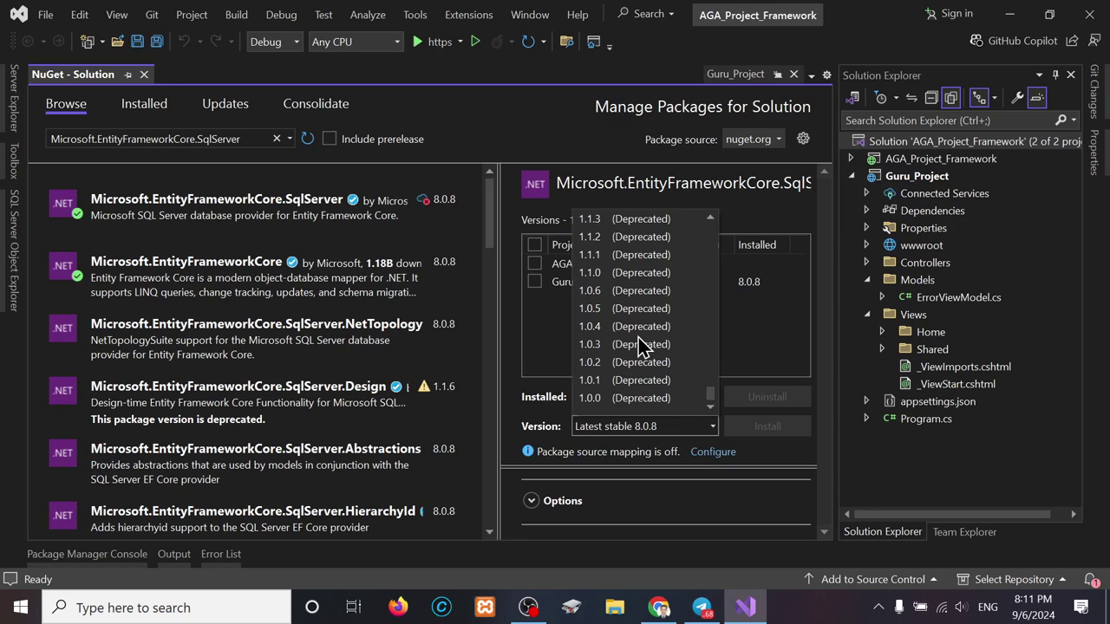
pyautogui.scroll(10, 638, 339)
pyautogui.scroll(8, 639, 339)
pyautogui.scroll(15, 639, 338)
pyautogui.scroll(12, 638, 338)
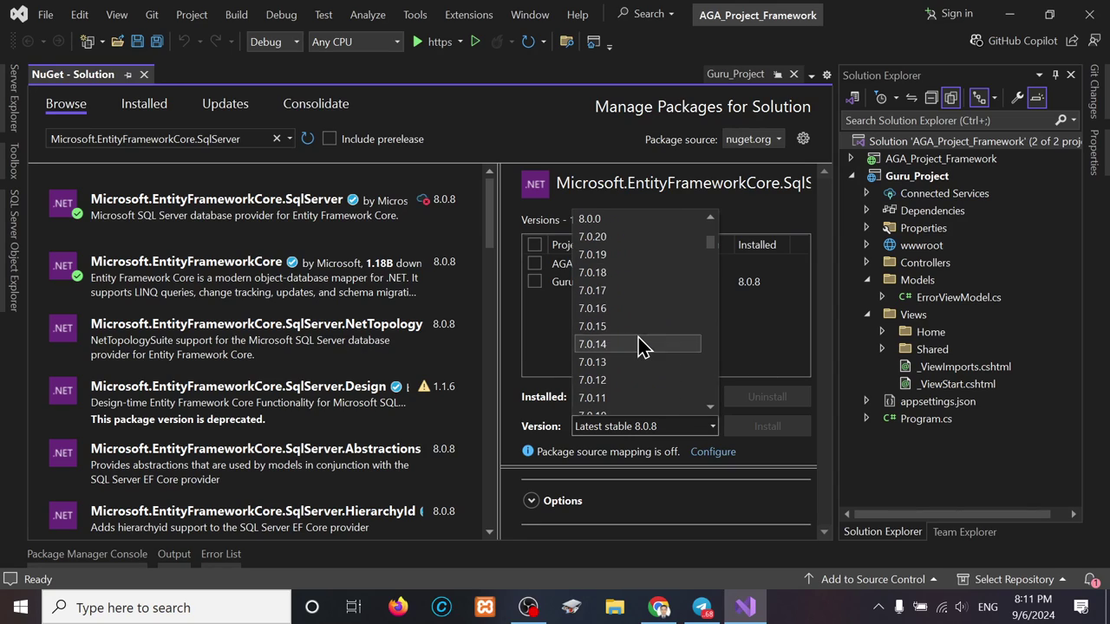
pyautogui.scroll(3, 640, 345)
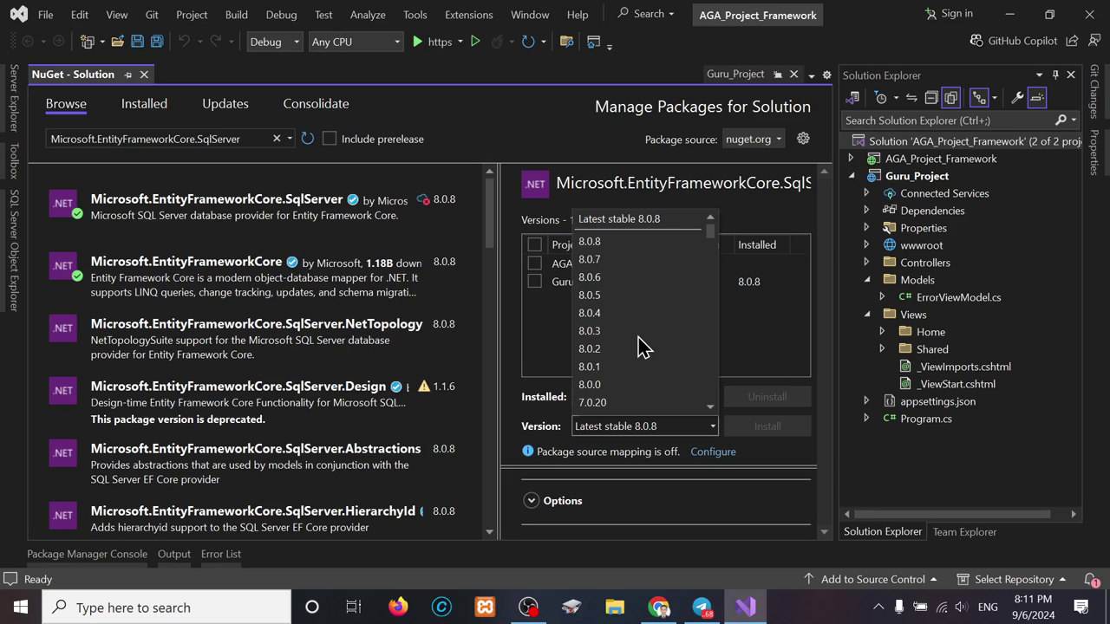
pyautogui.click(597, 242)
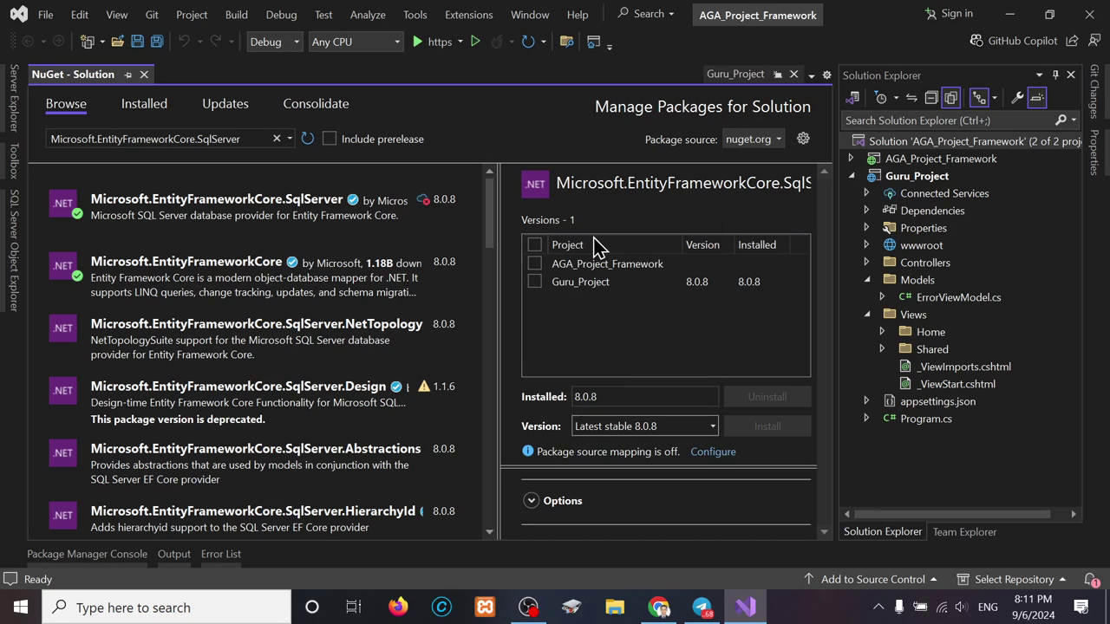
pyautogui.click(712, 426)
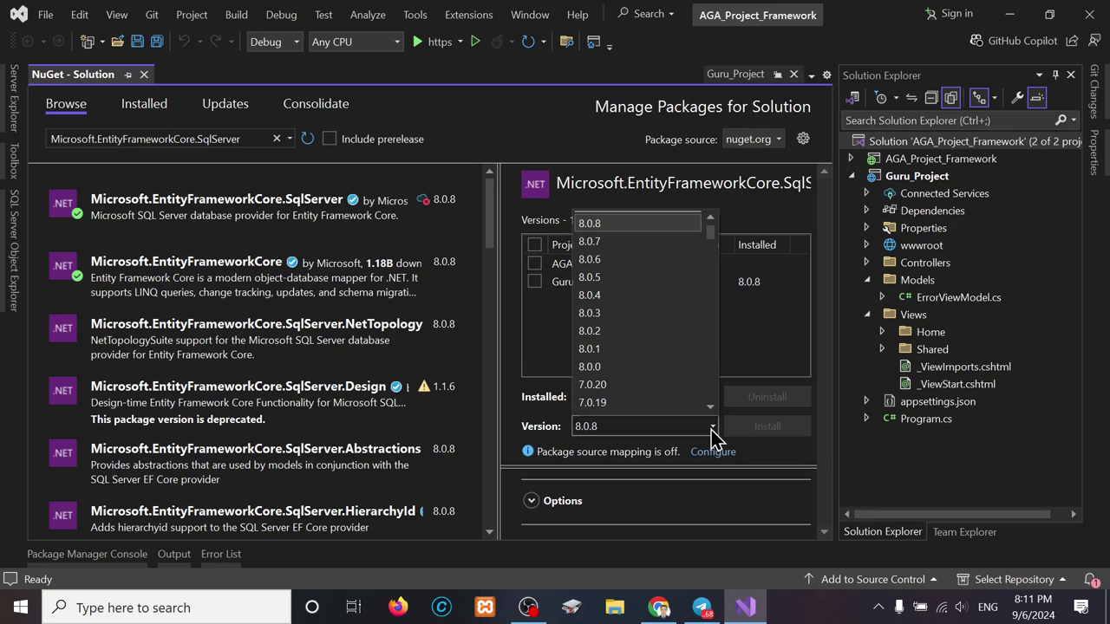
pyautogui.scroll(1, 694, 236)
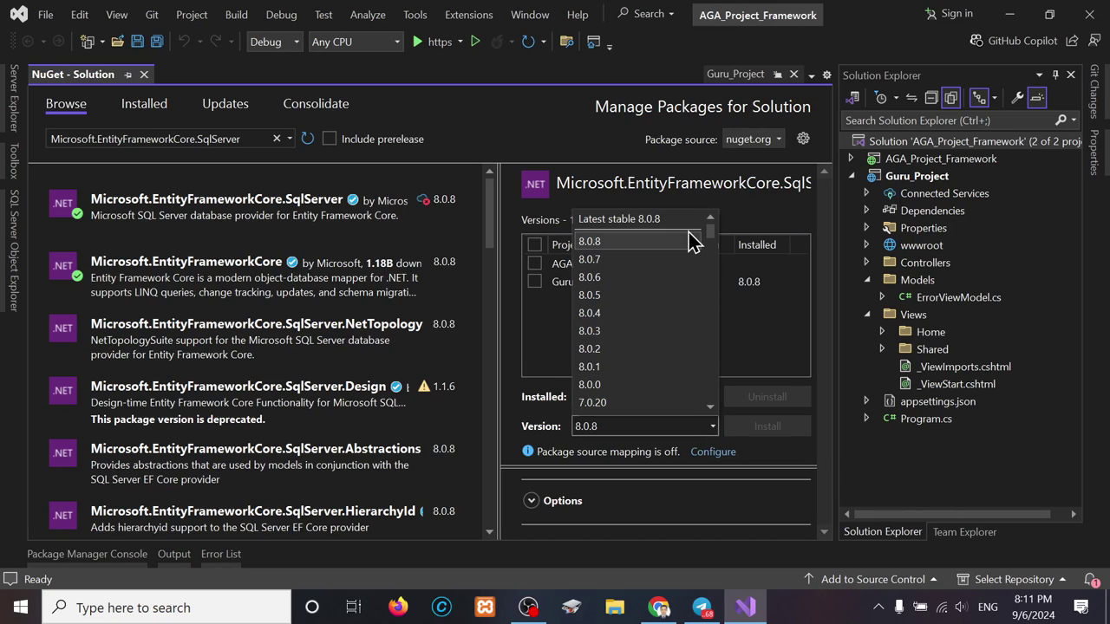
pyautogui.click(642, 220)
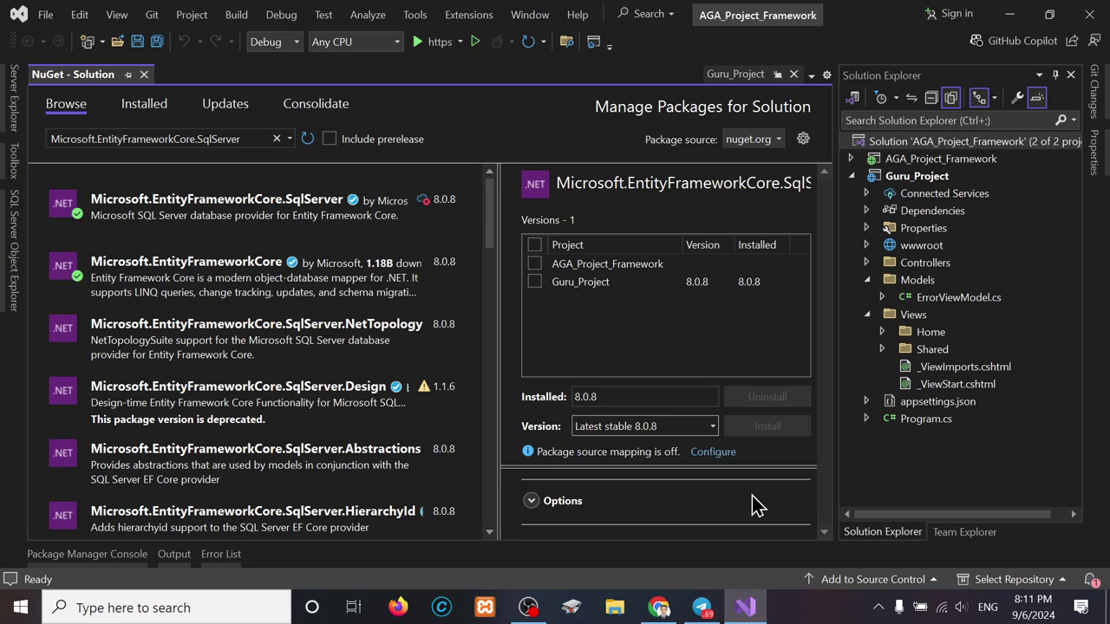
pyautogui.click(713, 428)
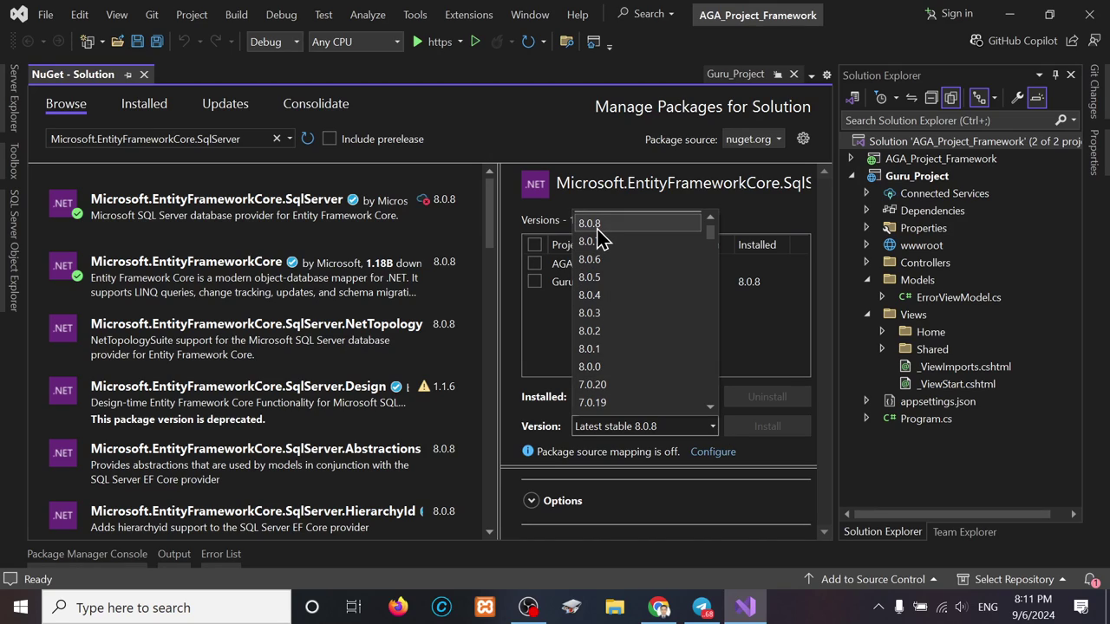
pyautogui.click(599, 228)
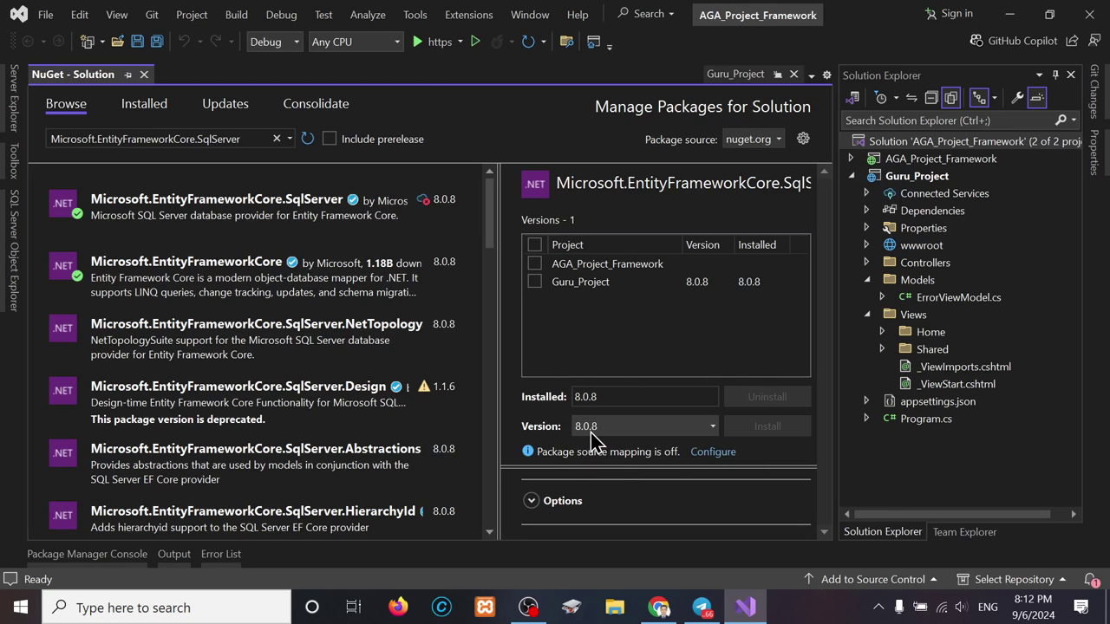
# Tick Guru_Project as the target project, leaving the version at 8.0.8
pyautogui.click(534, 281)
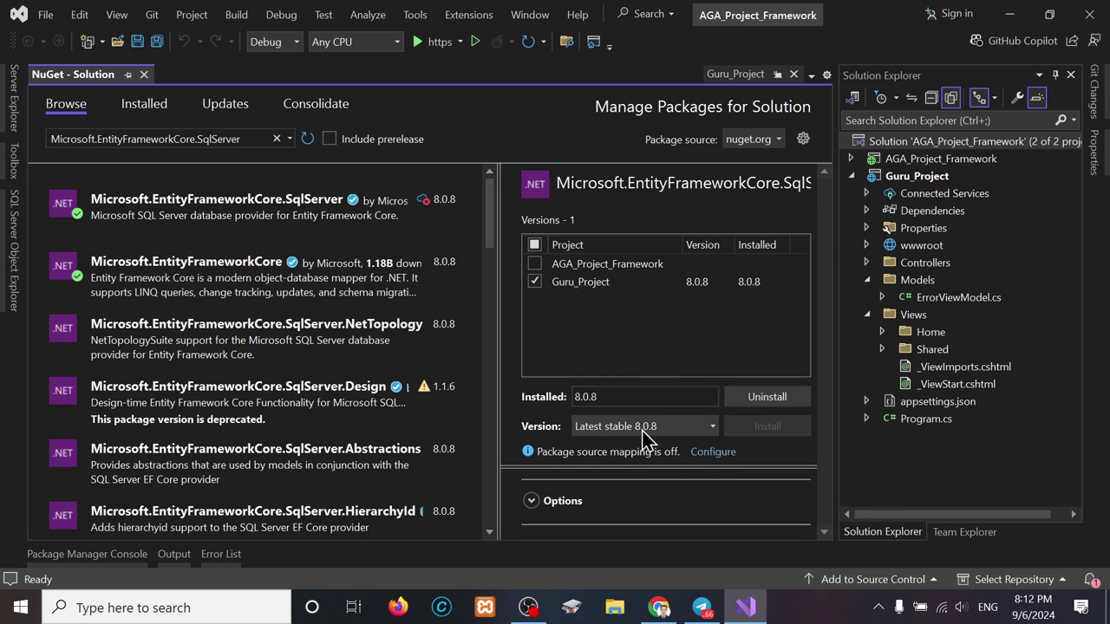
pyautogui.click(700, 432)
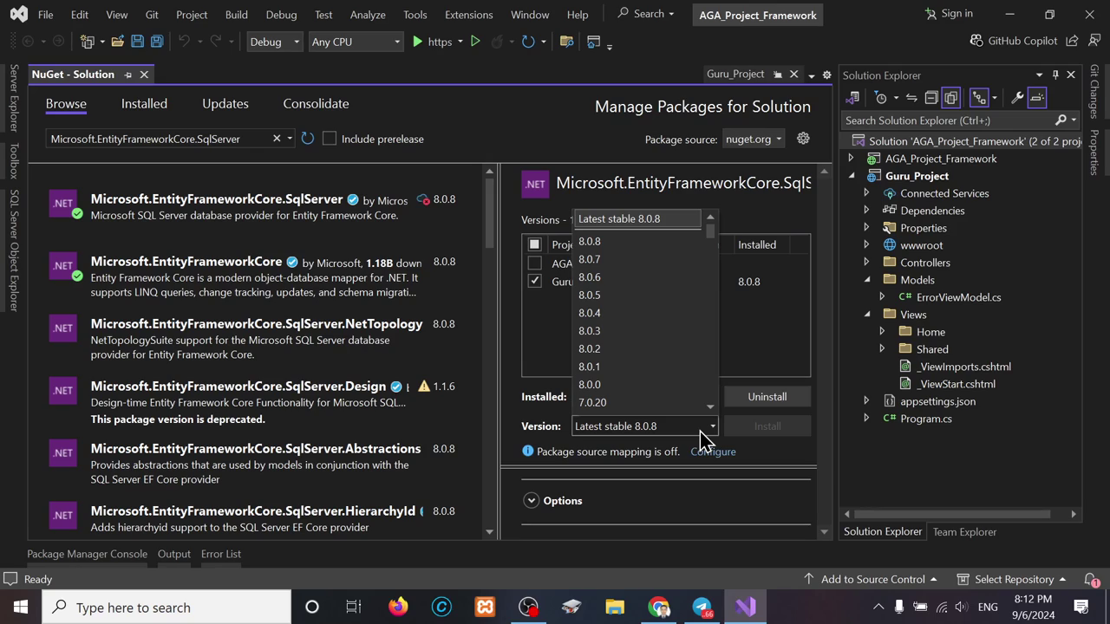
pyautogui.click(770, 345)
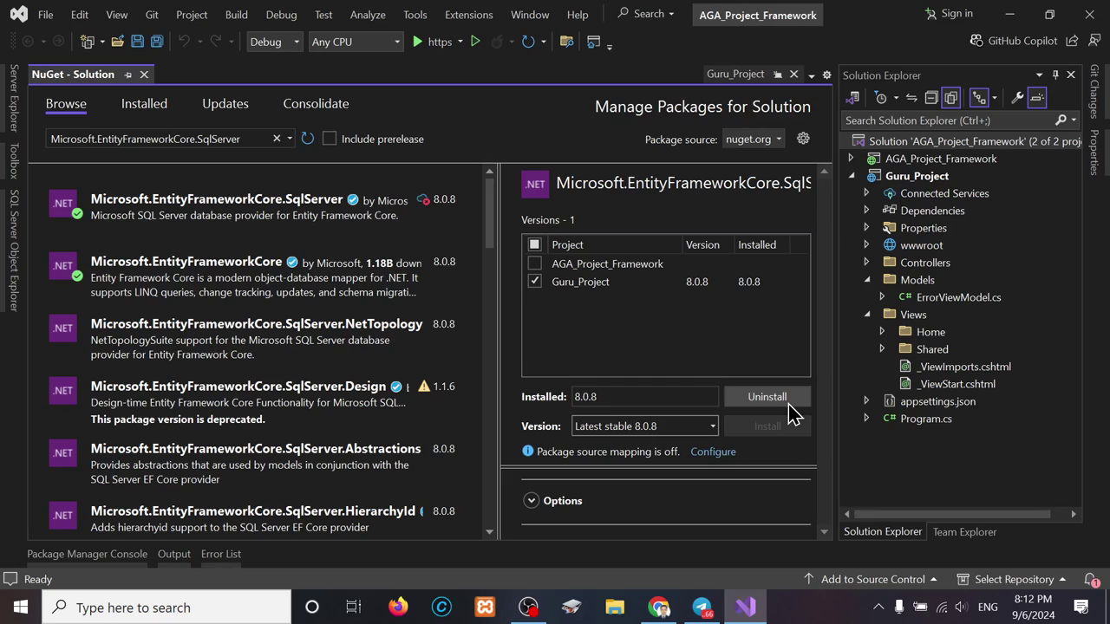
# Expand Guru_Project's Dependencies > Packages and widen the pane to show both EF Core 8.0.8 packages
pyautogui.click(866, 210)
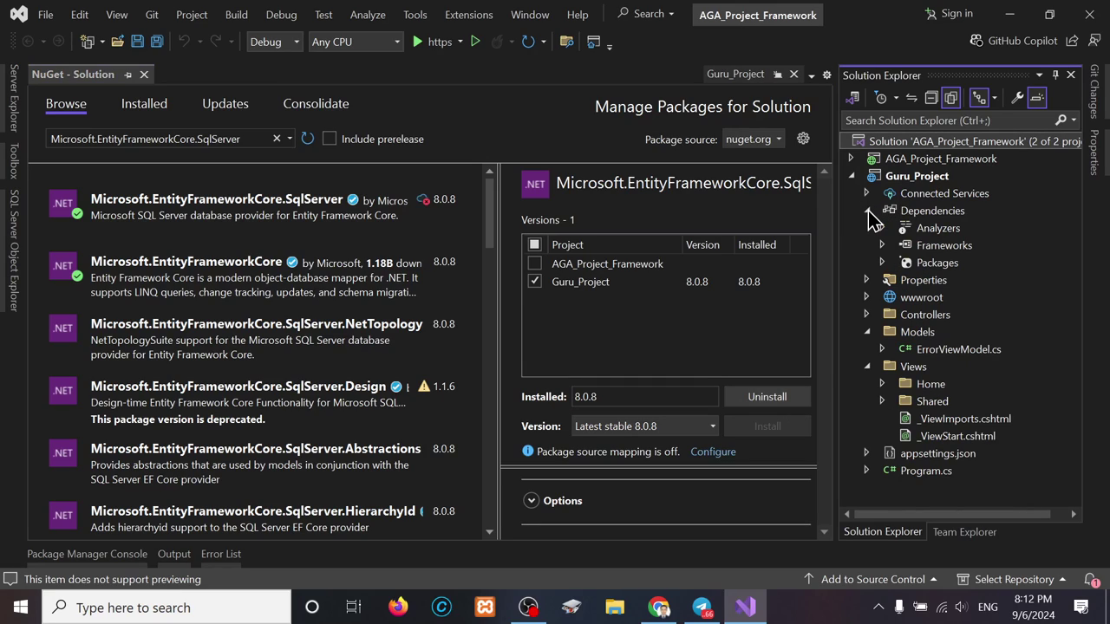
pyautogui.click(882, 263)
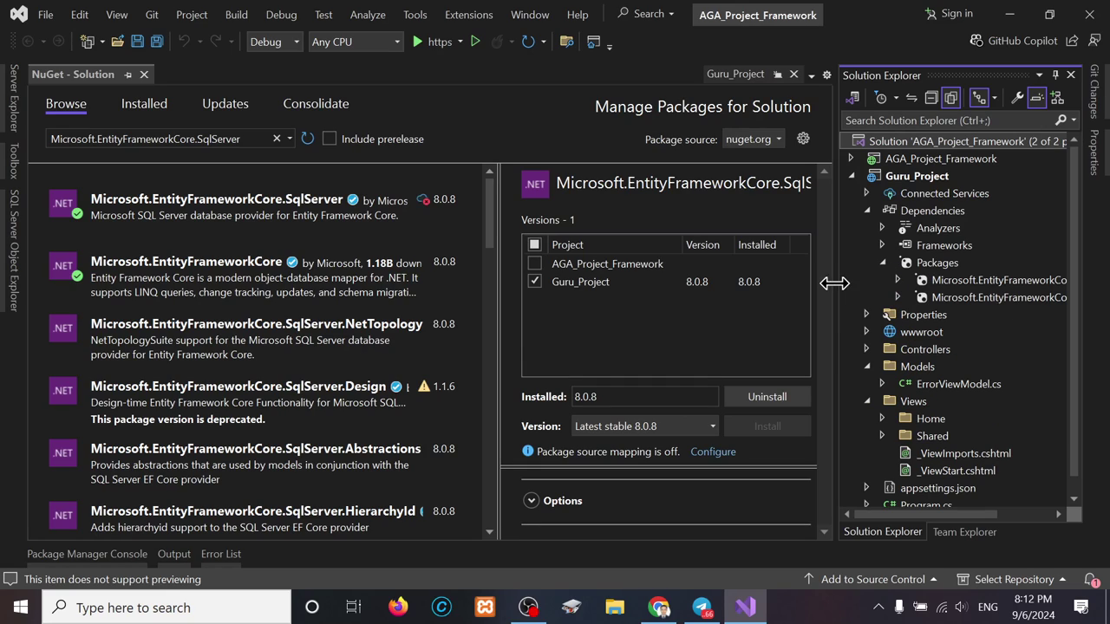
pyautogui.moveTo(834, 283); pyautogui.dragTo(753, 286)
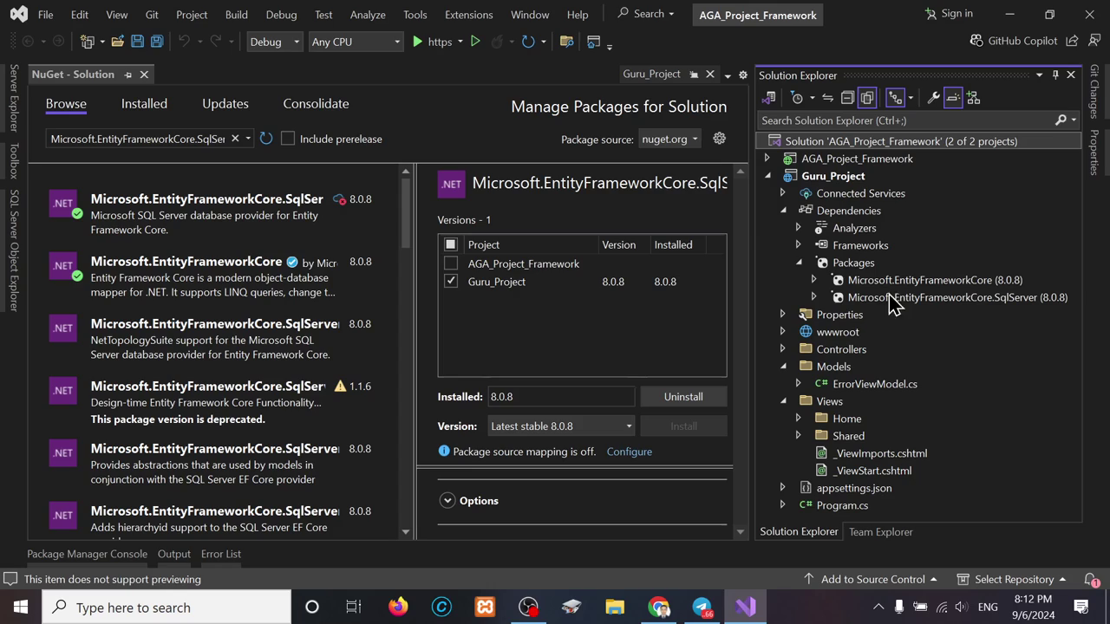
pyautogui.click(975, 298)
pyautogui.click(969, 279)
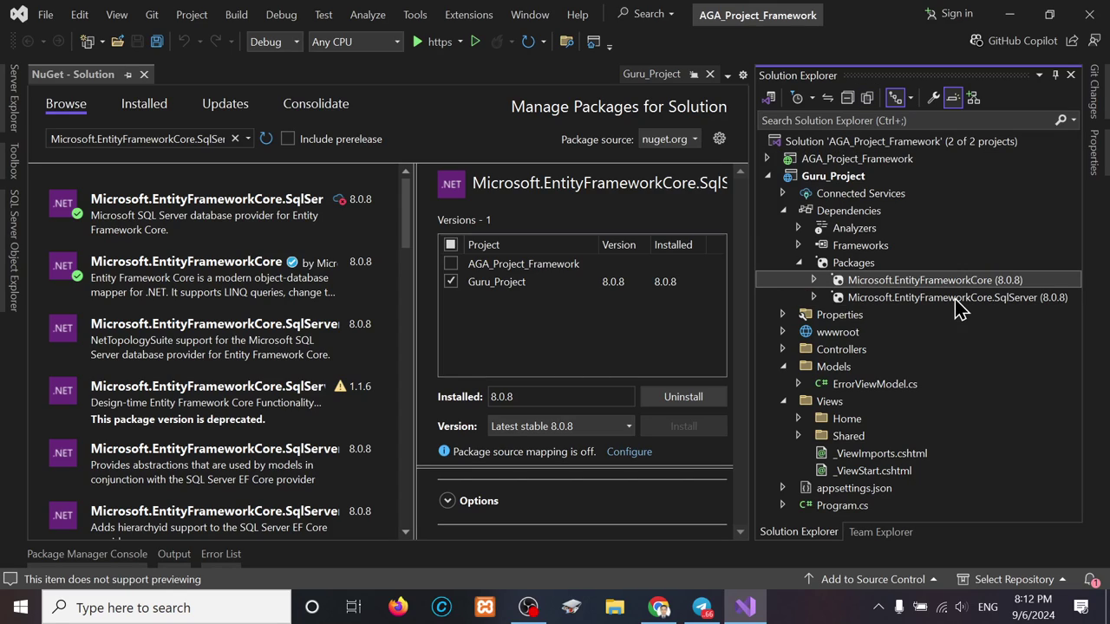
pyautogui.click(960, 299)
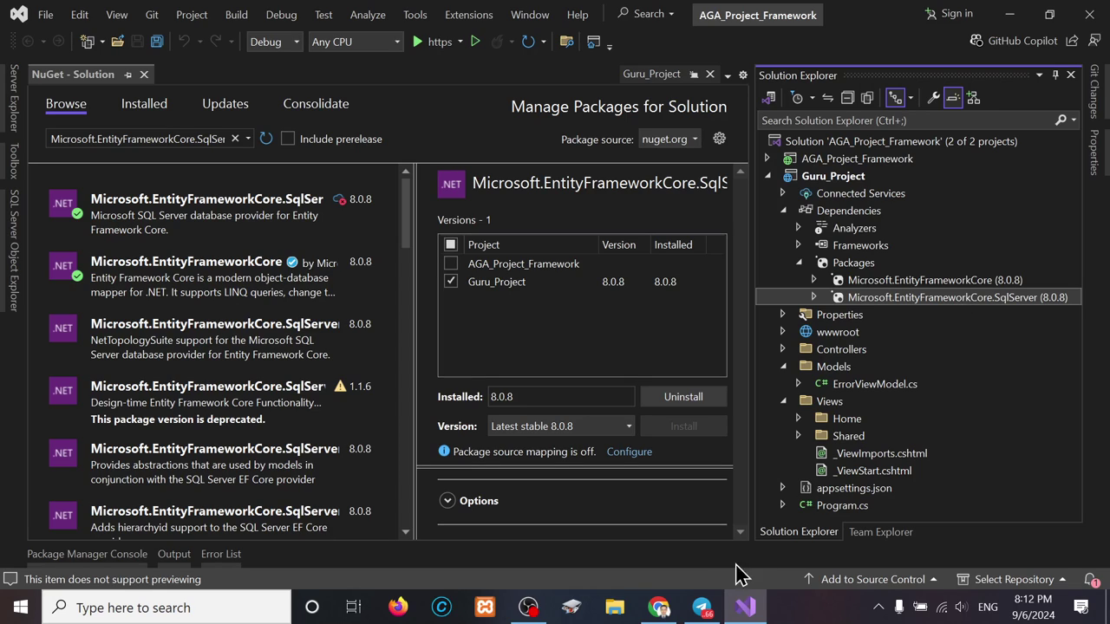
pyautogui.click(659, 607)
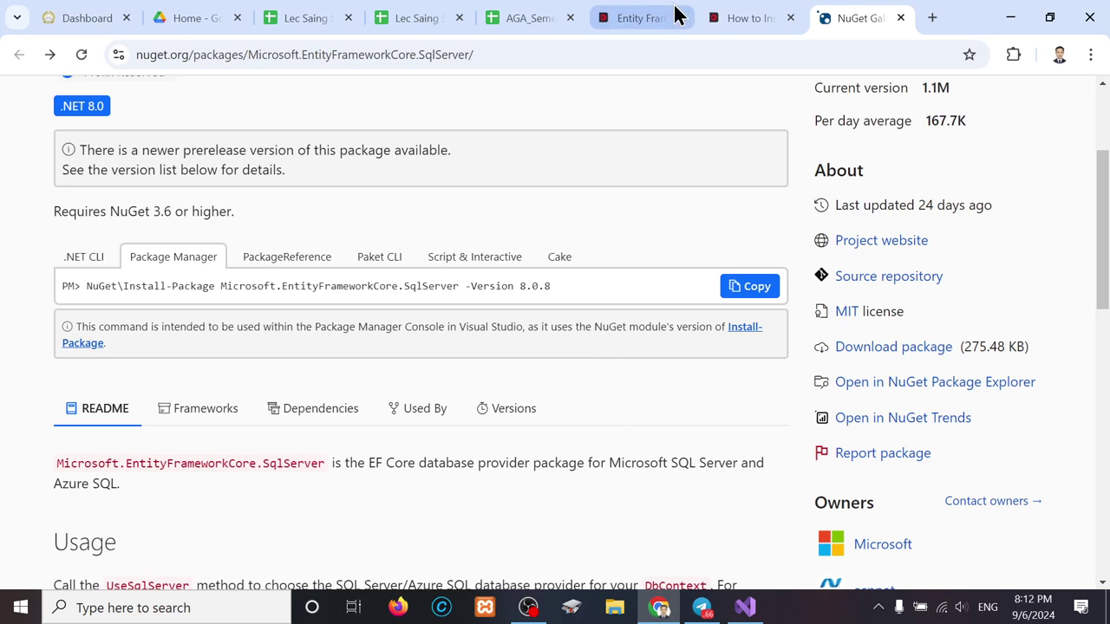
# Review the database providers list in the Entity Framework introduction article
pyautogui.click(737, 17)
pyautogui.click(642, 23)
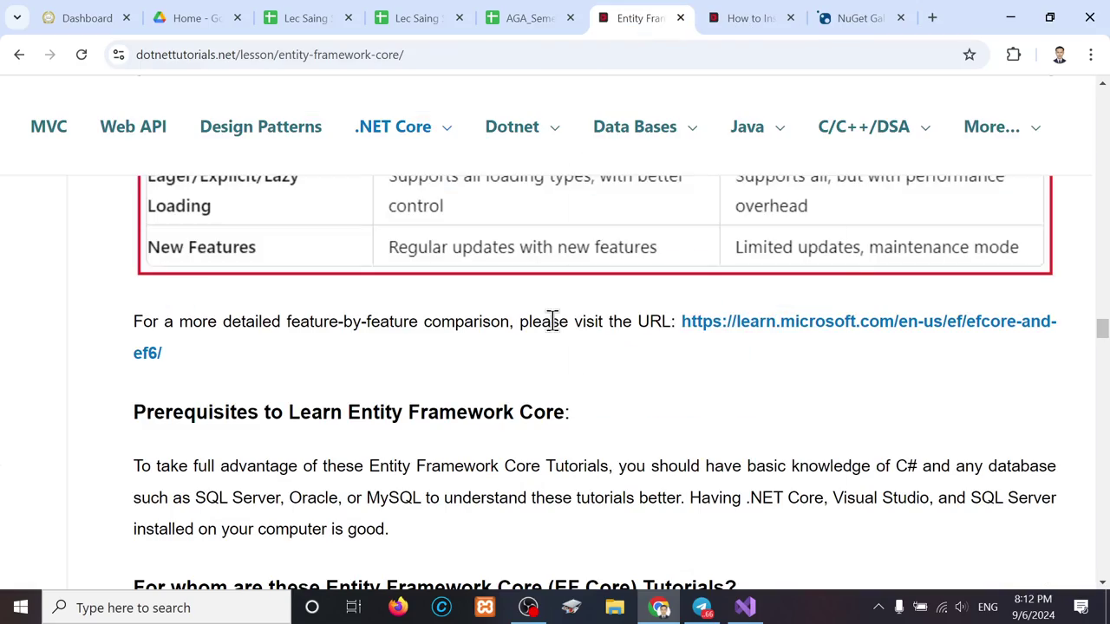
pyautogui.scroll(5, 549, 321)
pyautogui.scroll(5, 549, 321)
pyautogui.scroll(5, 549, 325)
pyautogui.scroll(4, 551, 330)
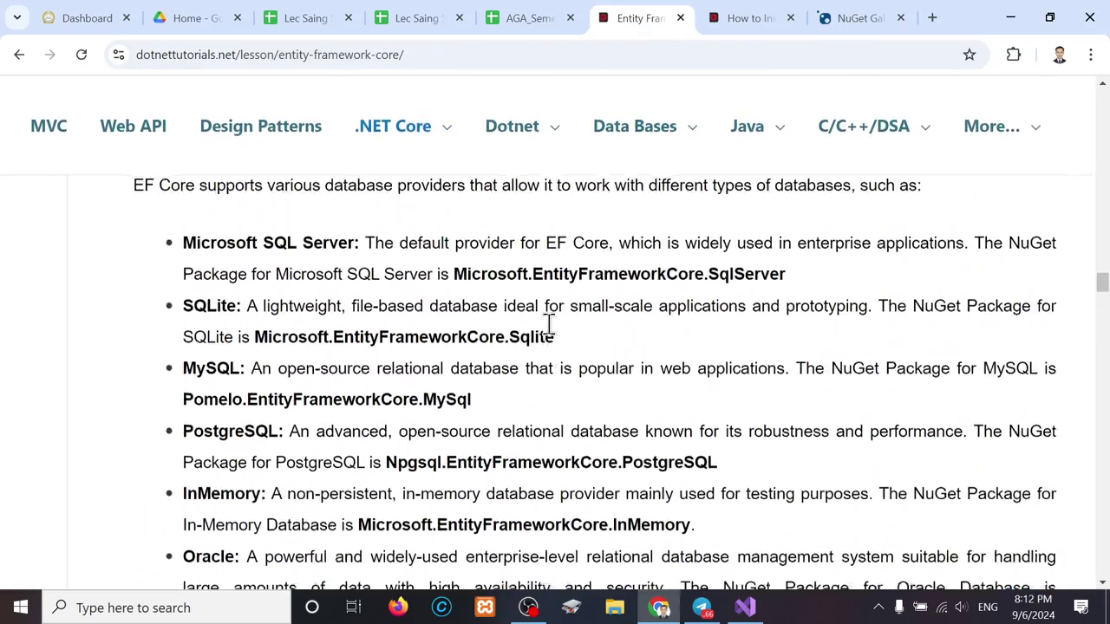
pyautogui.scroll(5, 550, 330)
pyautogui.scroll(5, 551, 330)
pyautogui.scroll(5, 551, 329)
pyautogui.scroll(-5, 550, 330)
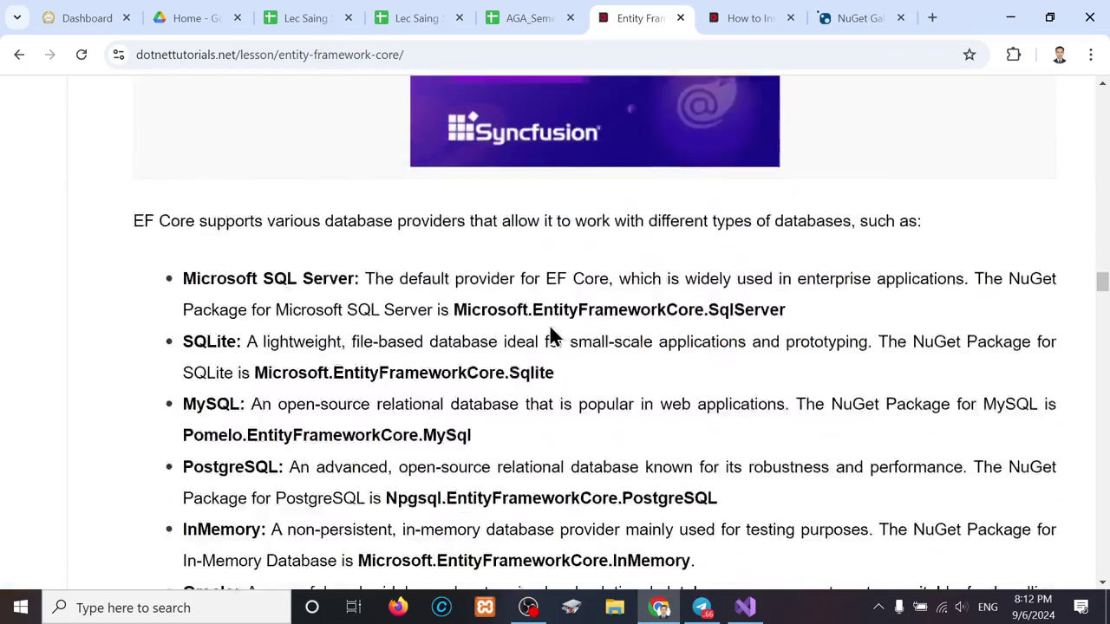
pyautogui.scroll(-5, 547, 322)
pyautogui.scroll(-3, 548, 322)
# Open the install Entity Framework Core article, dismiss its ad, and return to Visual Studio
pyautogui.click(742, 26)
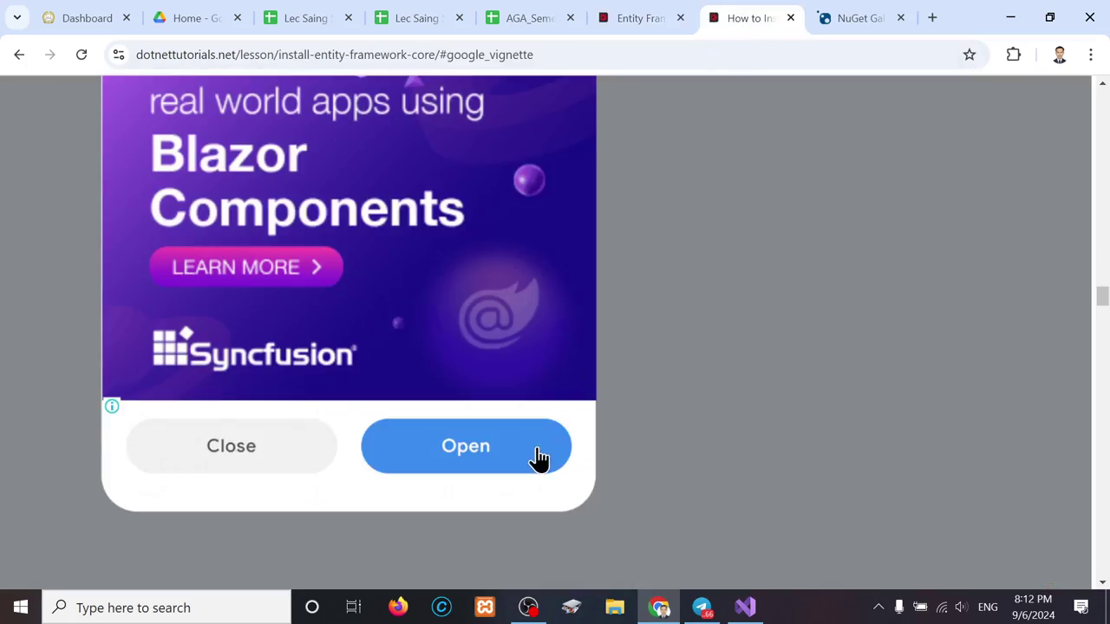
pyautogui.click(263, 452)
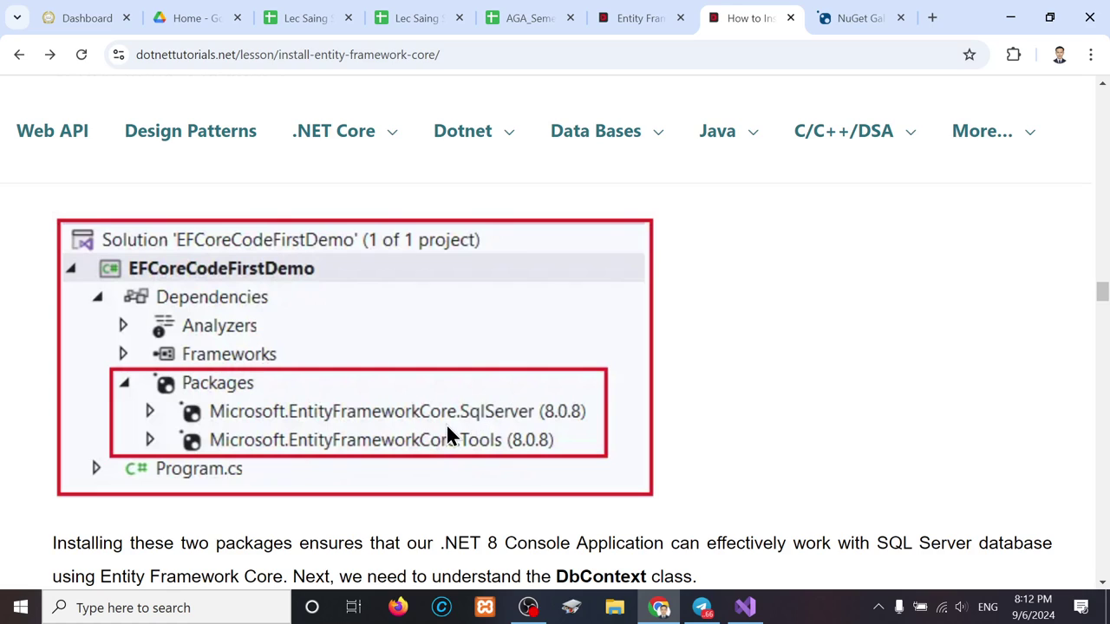
pyautogui.click(745, 607)
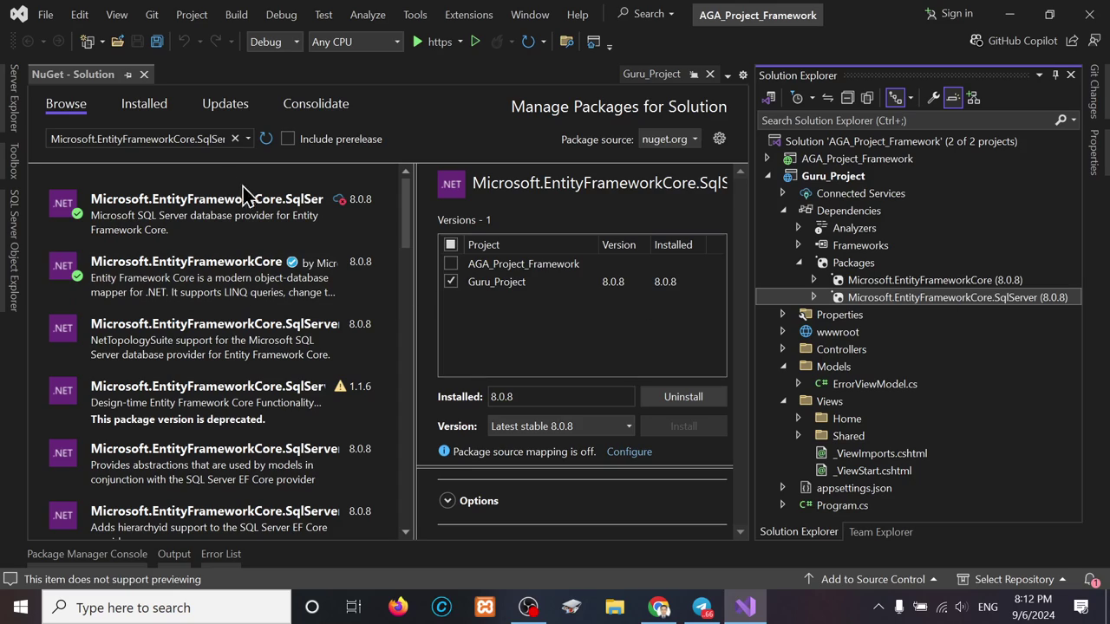
# Search NuGet Browse for Microsoft.EntityFrameworkCore.Tools
pyautogui.click(211, 138)
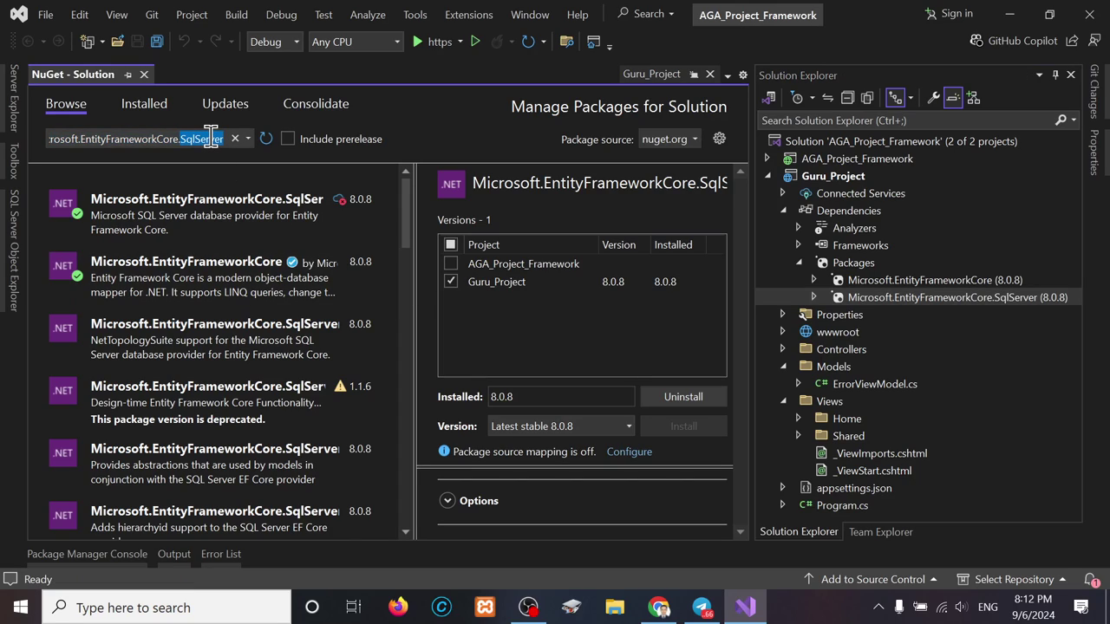
pyautogui.press('End')
pyautogui.press('BackSpace')
pyautogui.press('BackSpace')
pyautogui.press('BackSpace')
pyautogui.write('TOOL')
pyautogui.press('BackSpace')
pyautogui.press('BackSpace')
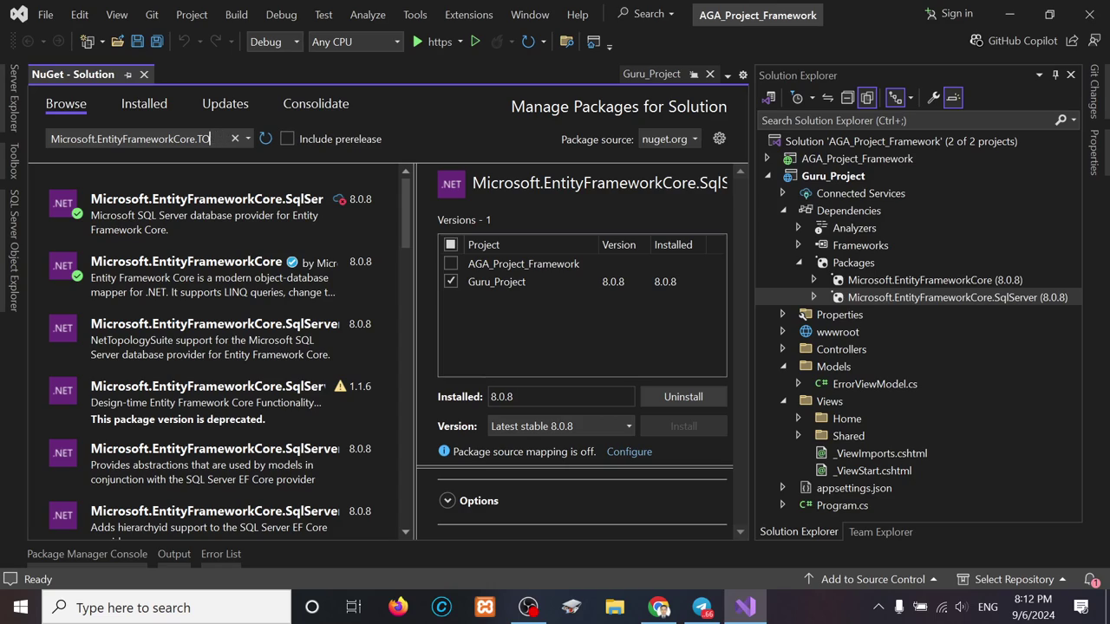
pyautogui.write('ool')
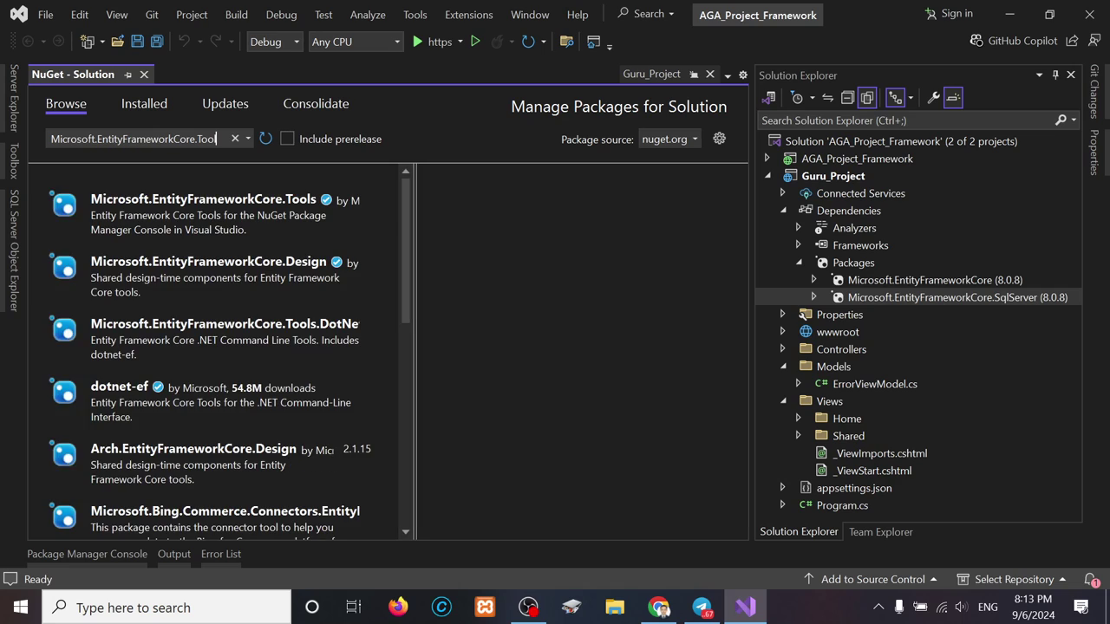
# Install Microsoft.EntityFrameworkCore.Tools 8.0.8 into Guru_Project, accepting the licence, and check its packages list
pyautogui.click(253, 222)
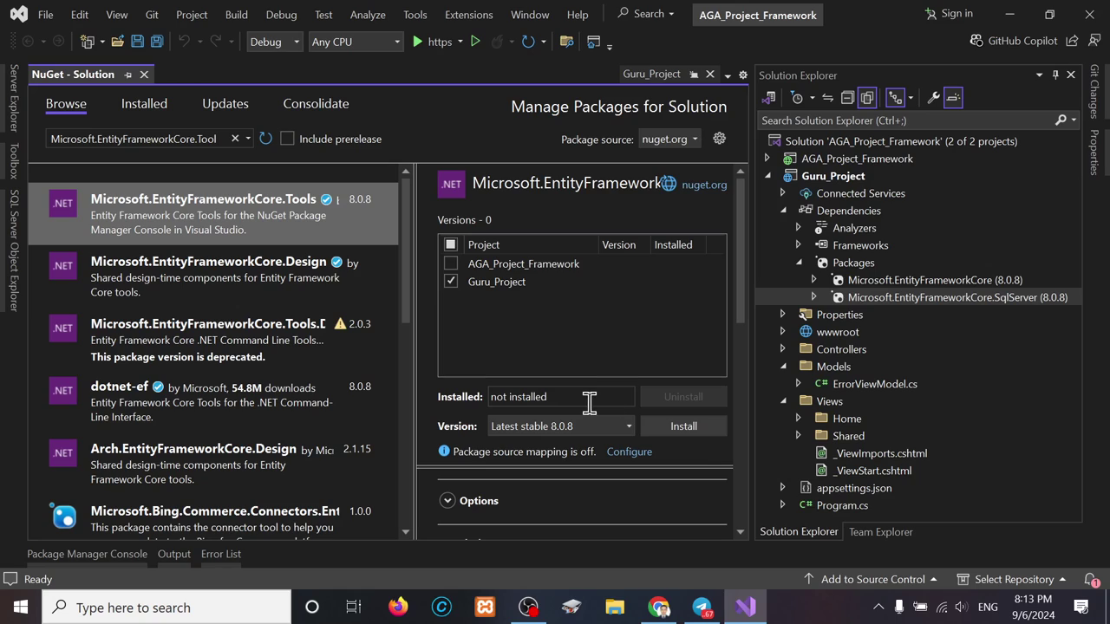
pyautogui.click(675, 436)
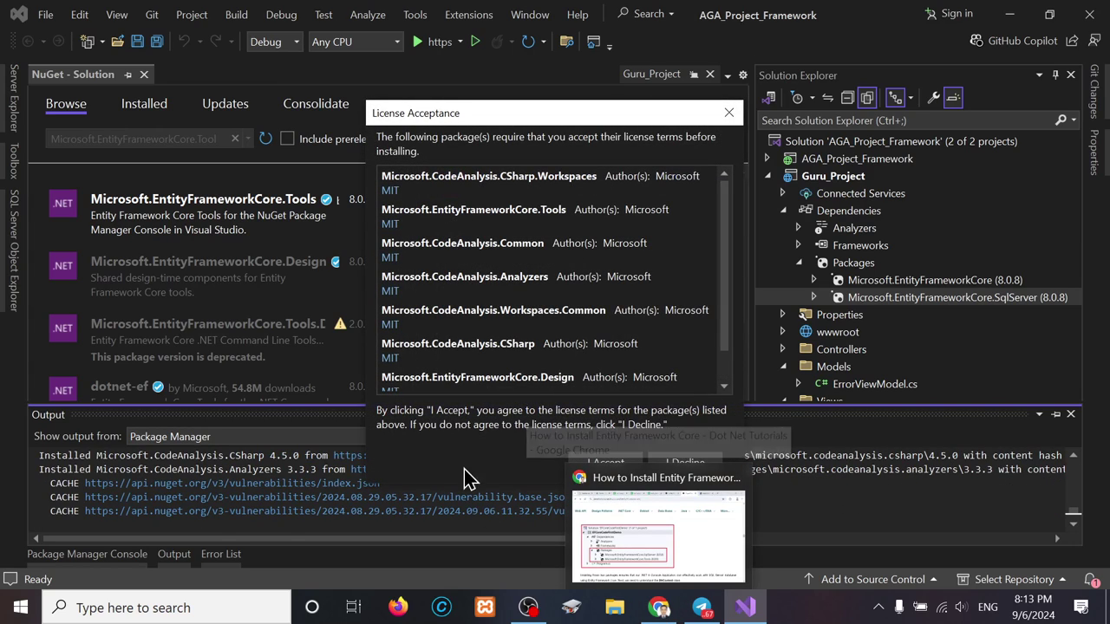
pyautogui.click(608, 464)
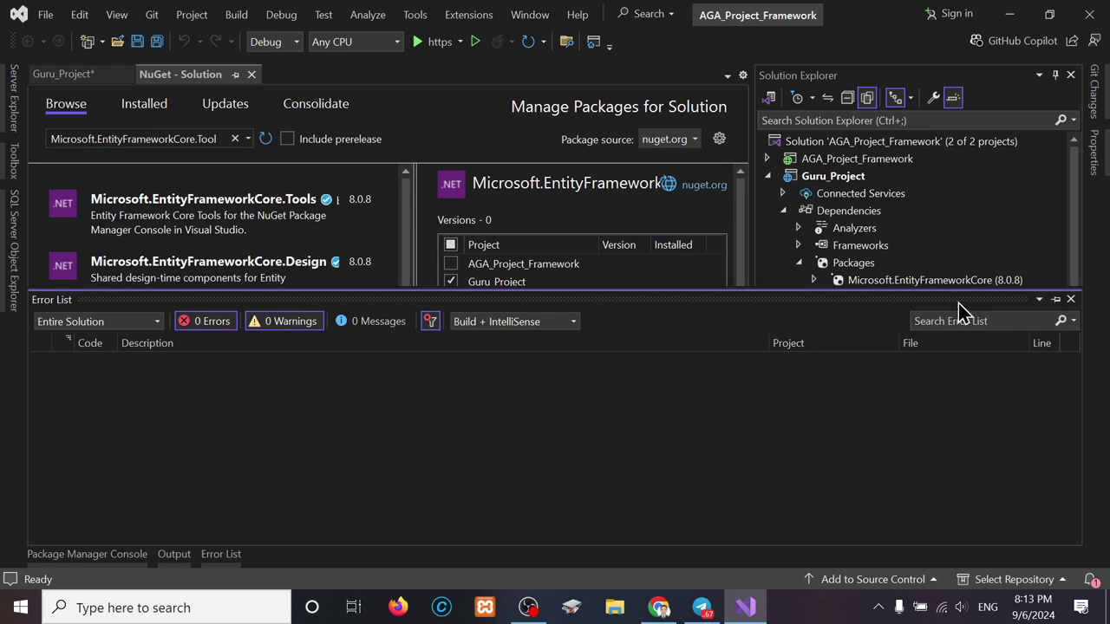
pyautogui.click(1072, 301)
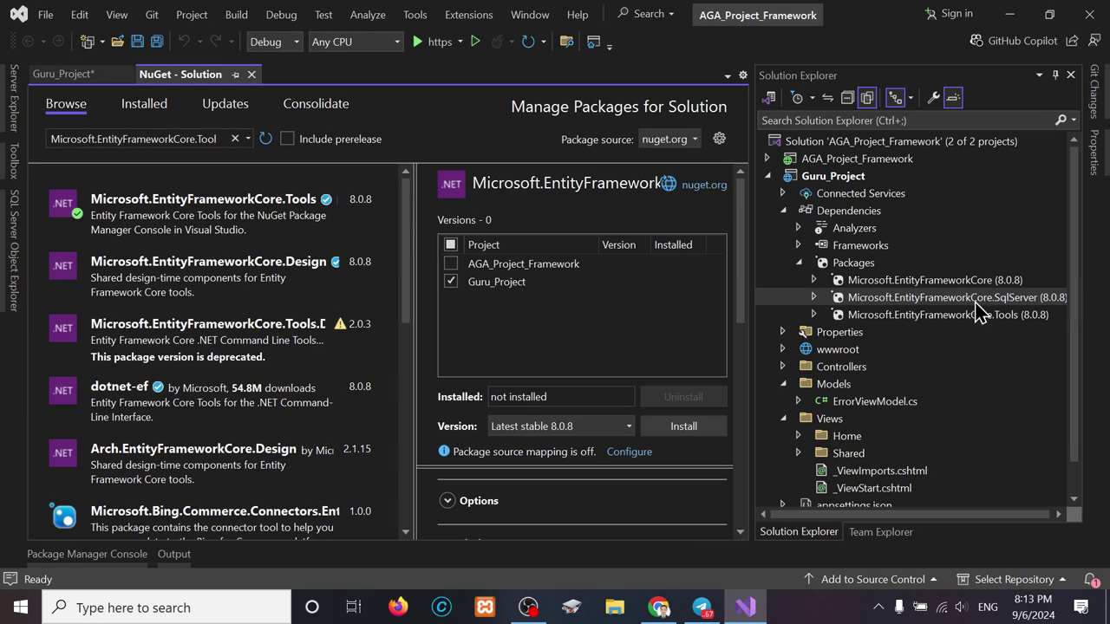
pyautogui.click(1028, 317)
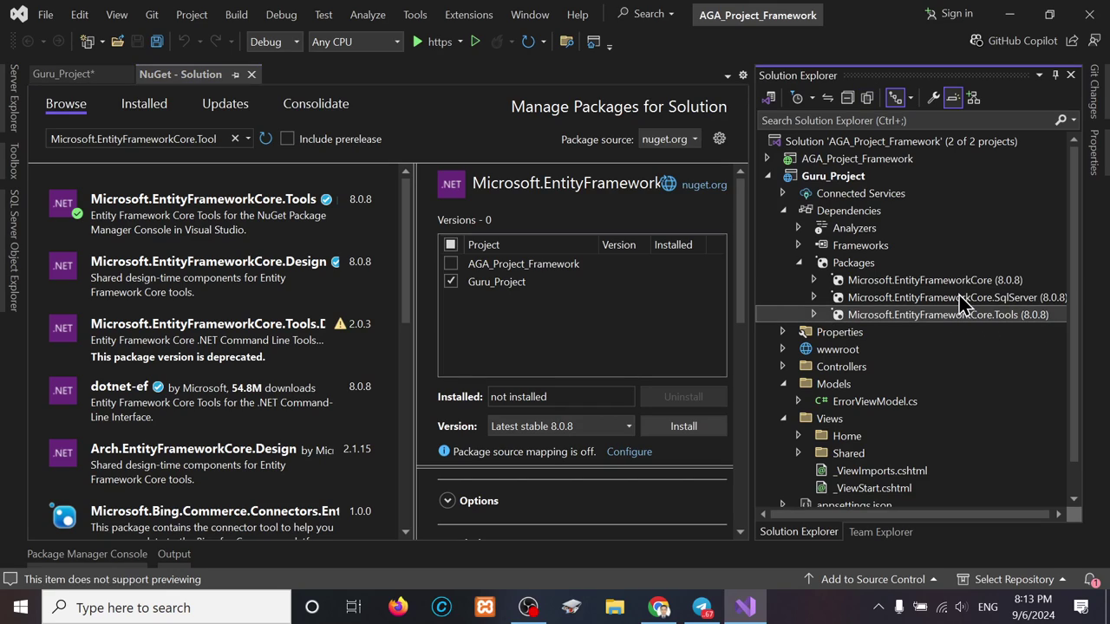
pyautogui.click(965, 297)
pyautogui.click(983, 317)
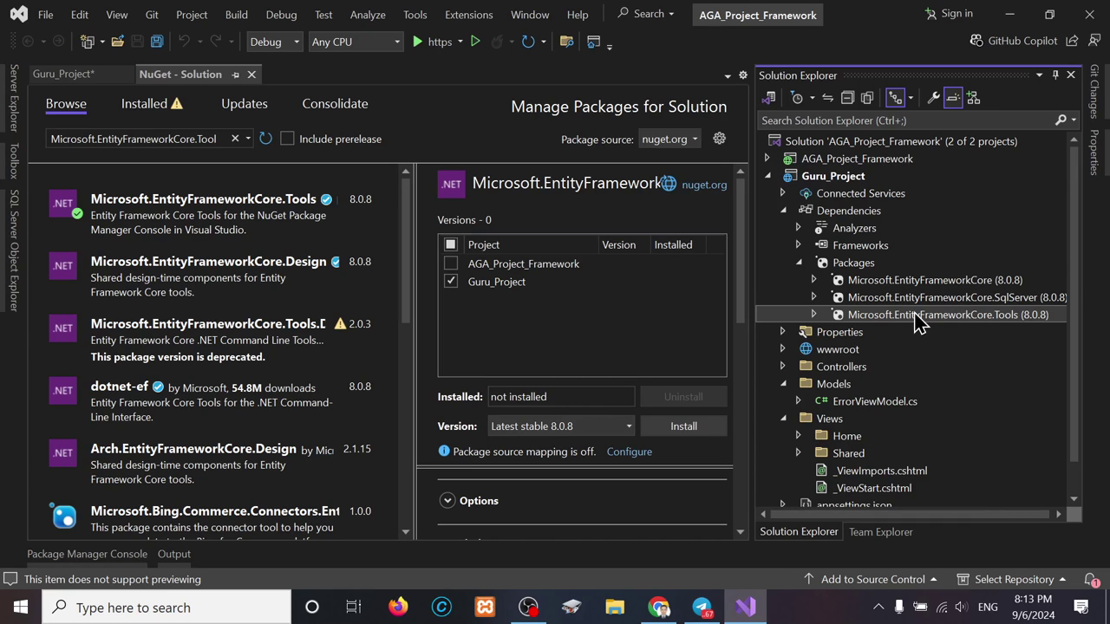
pyautogui.moveTo(659, 607)
pyautogui.click(659, 537)
# Copy the DbContext in Entity Framework Core lesson link from the chat message
pyautogui.scroll(-5, 330, 382)
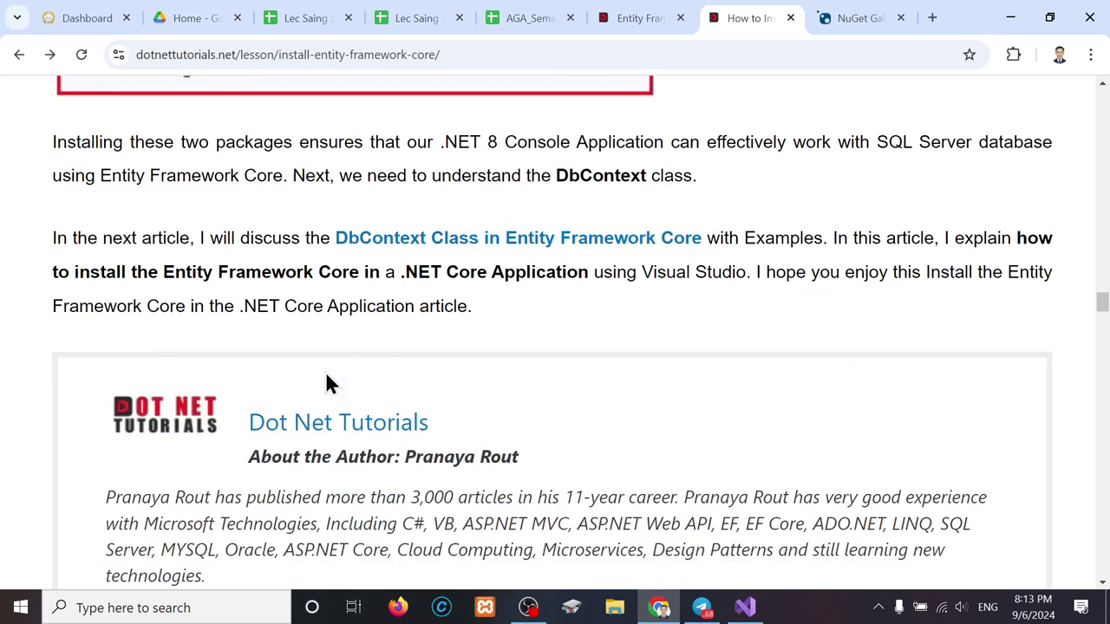
pyautogui.scroll(-3, 325, 373)
pyautogui.scroll(1, 325, 382)
pyautogui.scroll(4, 328, 382)
pyautogui.scroll(1, 328, 382)
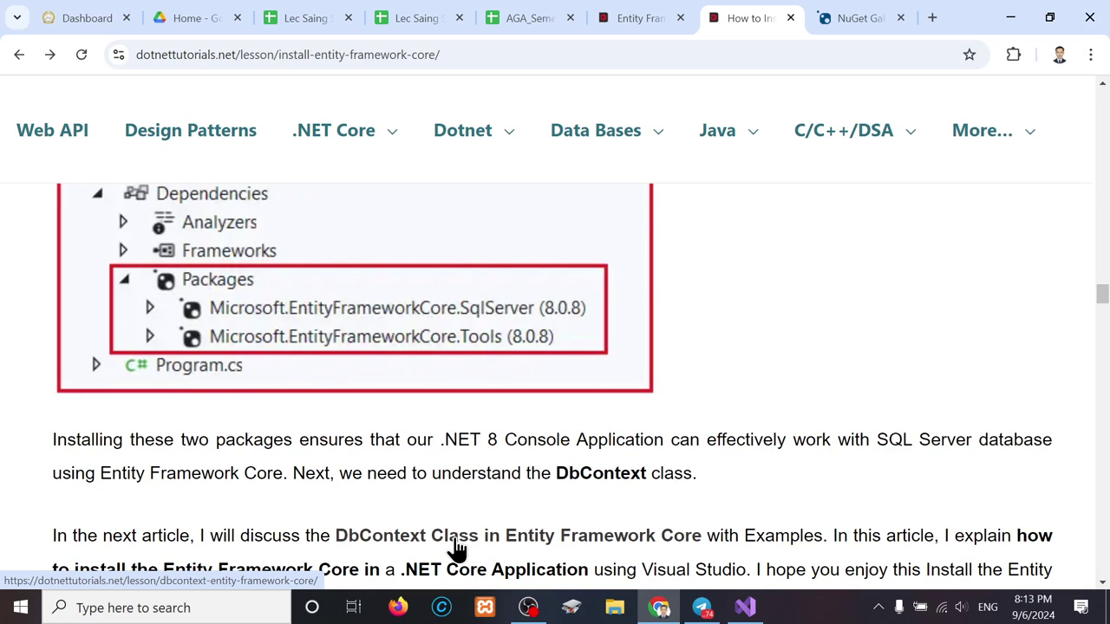
pyautogui.click(701, 607)
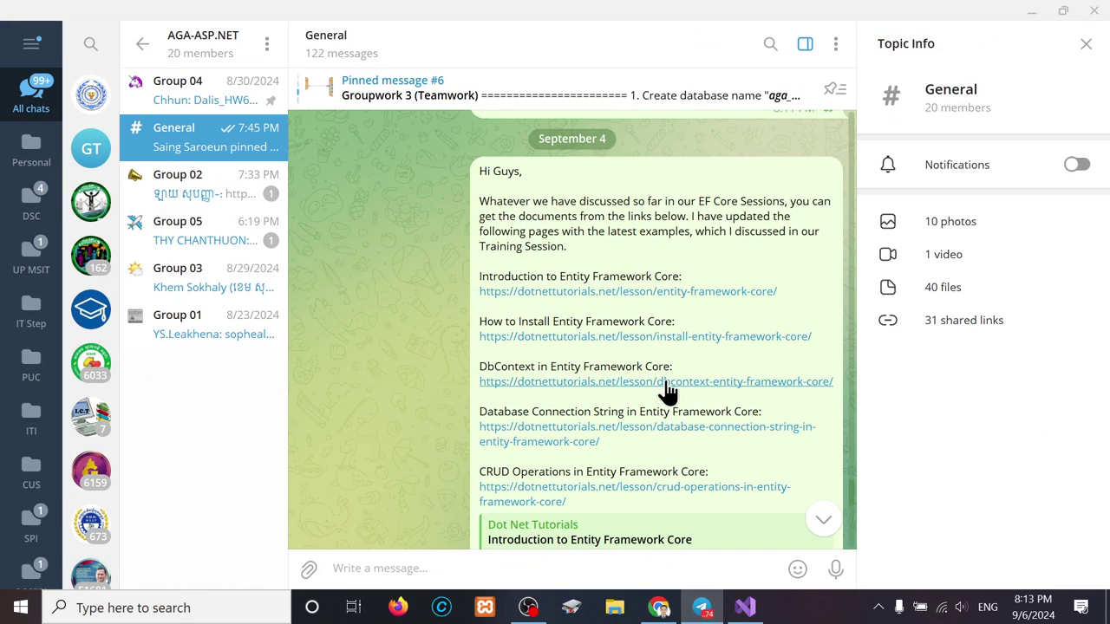
pyautogui.rightClick(665, 395)
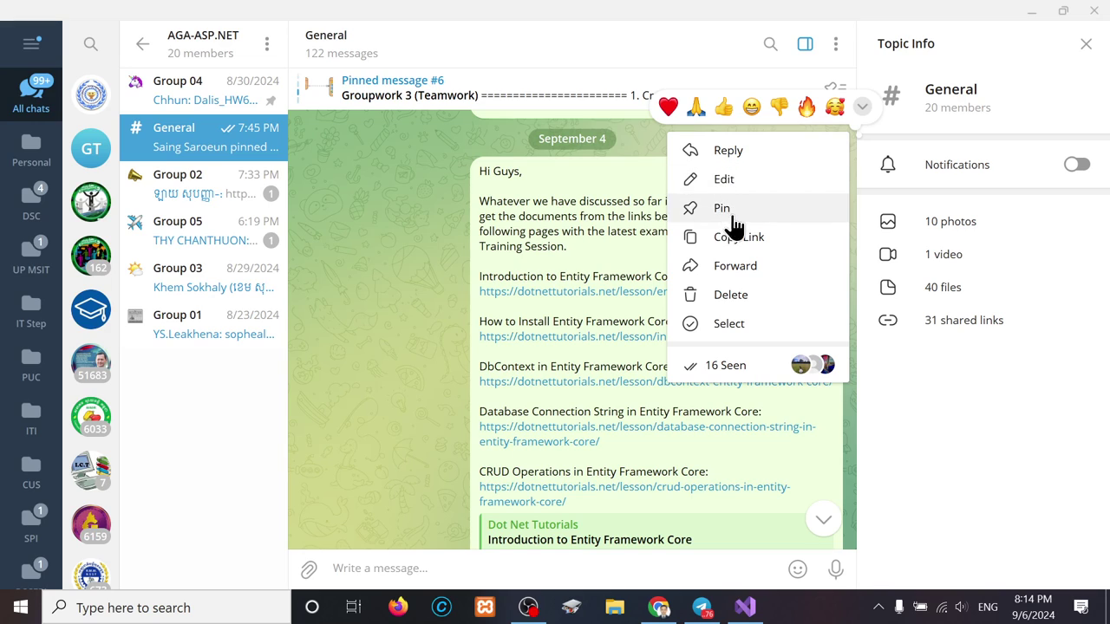
pyautogui.click(738, 249)
pyautogui.click(660, 607)
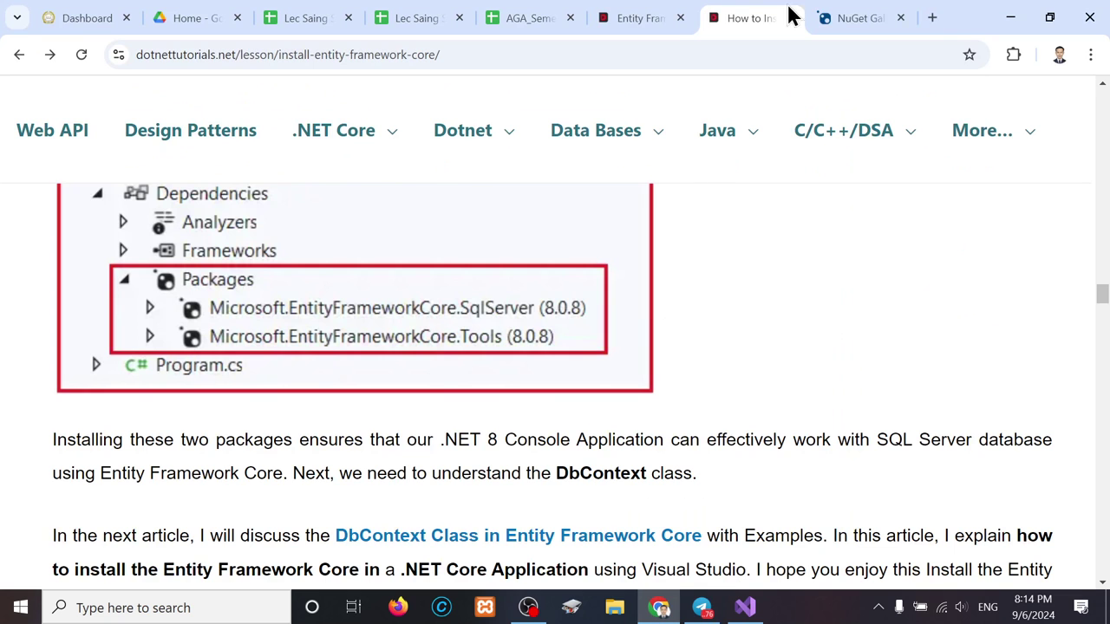
# Load the copied DbContext lesson link in the NuGet Gallery tab and close the banner ad
pyautogui.click(848, 19)
pyautogui.click(813, 52)
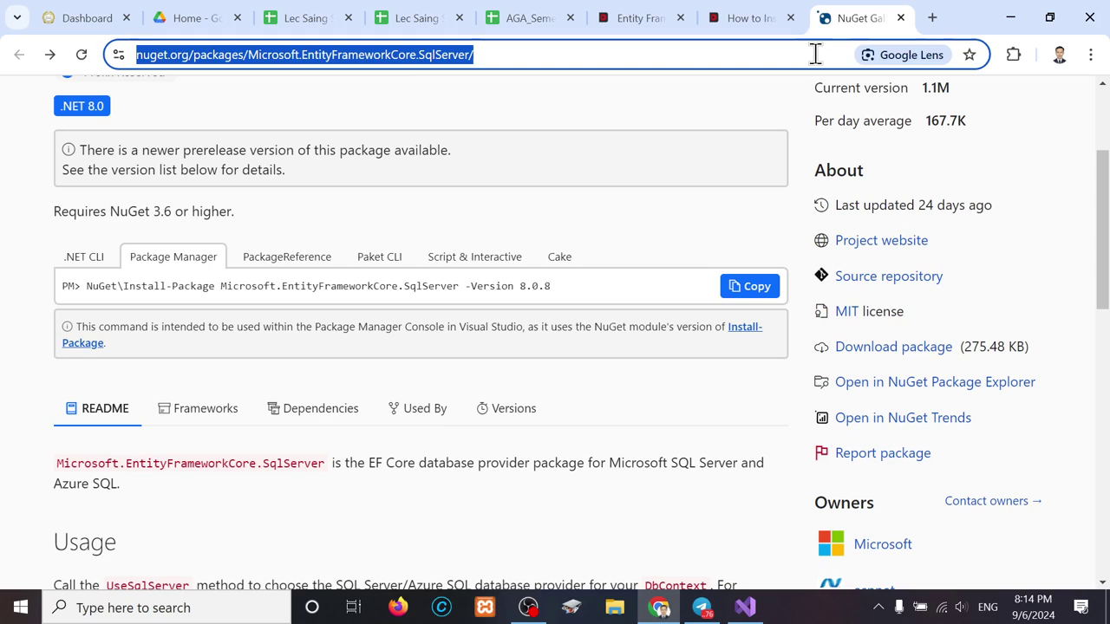
pyautogui.hotkey('ctrl', 'v')
pyautogui.press('Return')
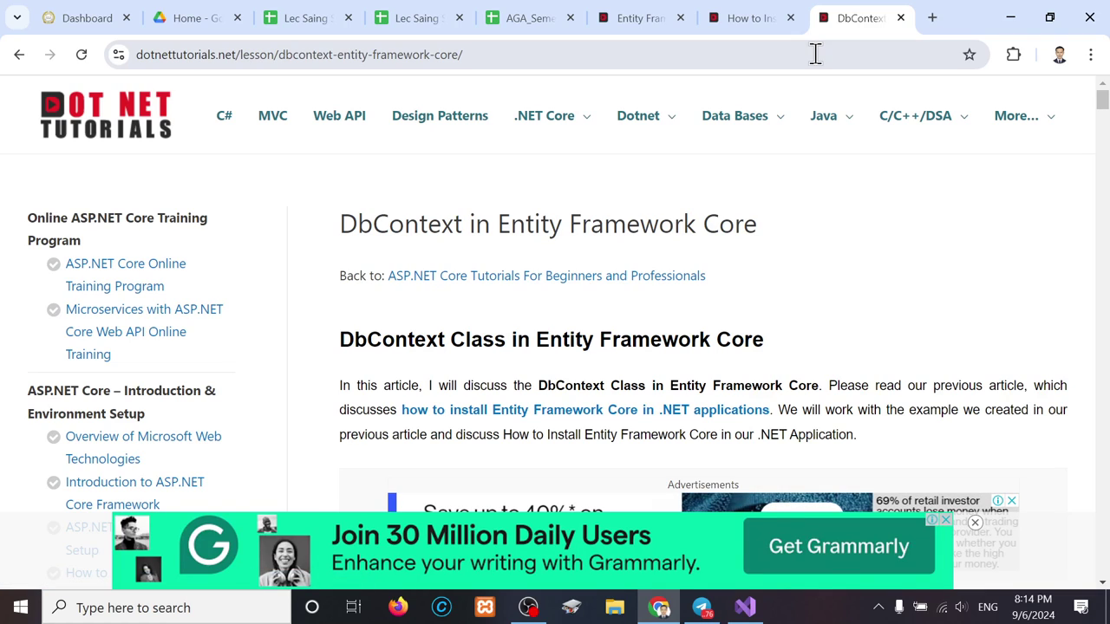
pyautogui.click(945, 522)
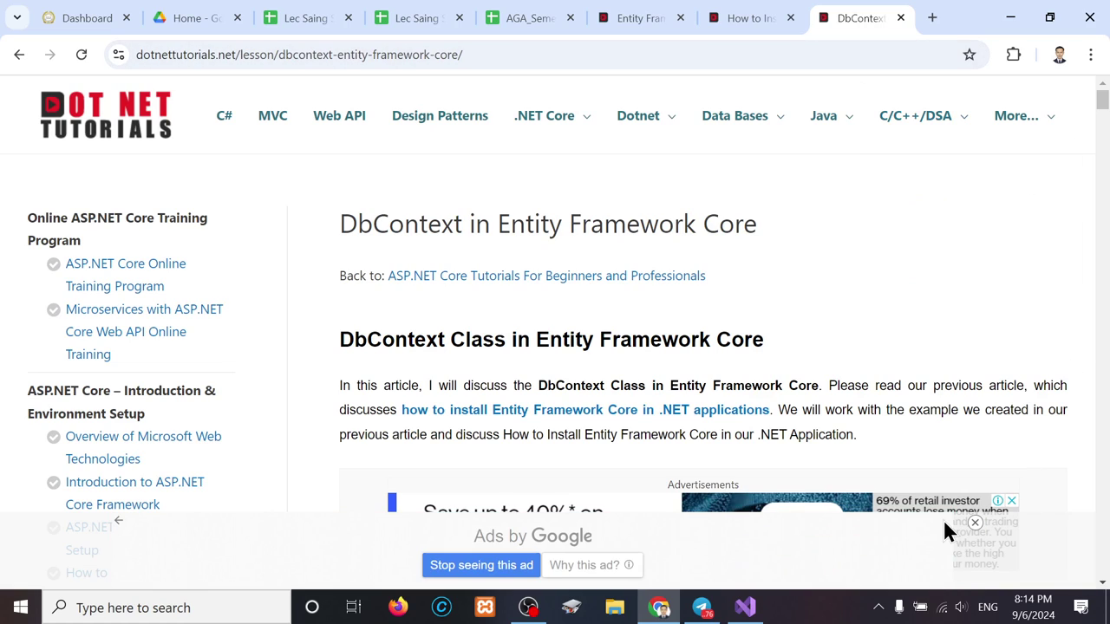
# Scroll through the lesson and highlight the Student properties from StudentId to EnrollmentDate
pyautogui.scroll(-2, 622, 401)
pyautogui.scroll(-3, 621, 401)
pyautogui.scroll(-1, 622, 401)
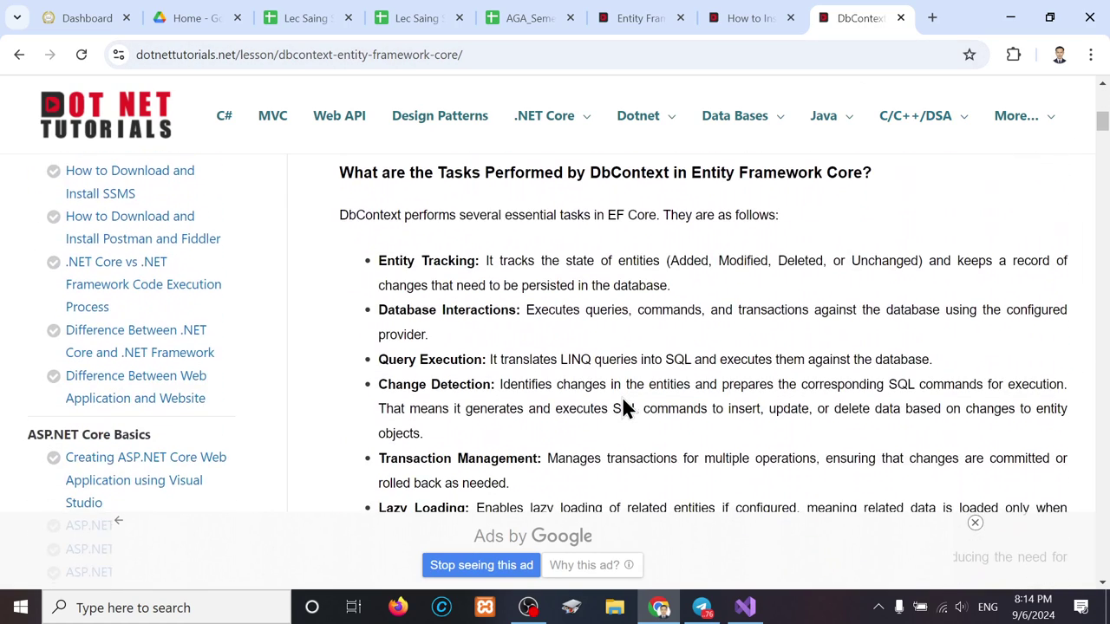
pyautogui.scroll(-2, 621, 401)
pyautogui.scroll(3, 622, 408)
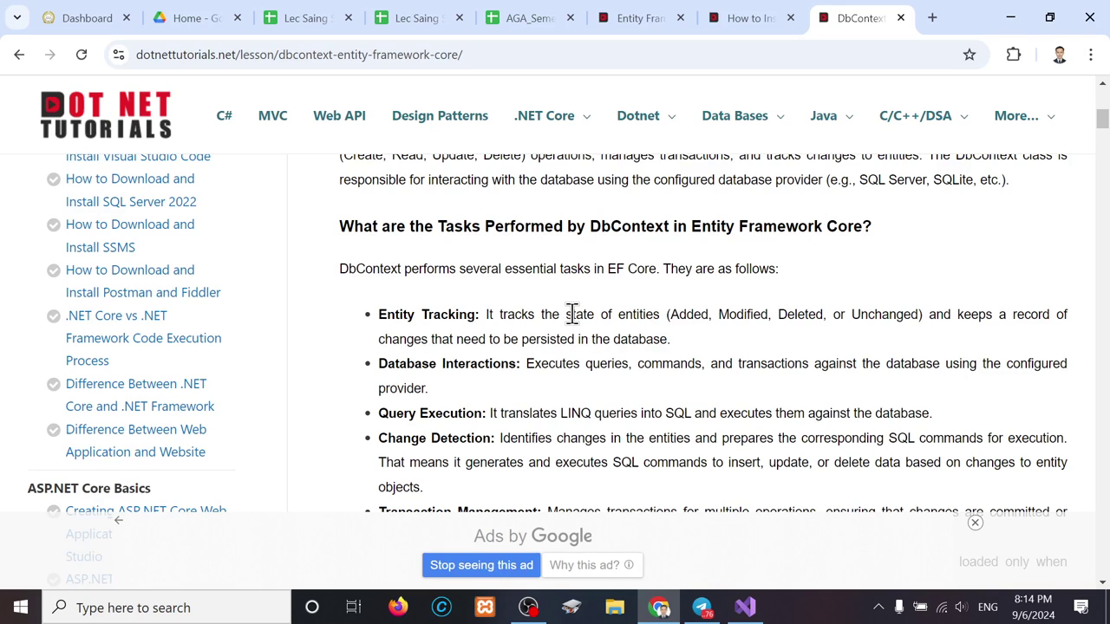
pyautogui.scroll(-2, 572, 314)
pyautogui.scroll(-1, 572, 314)
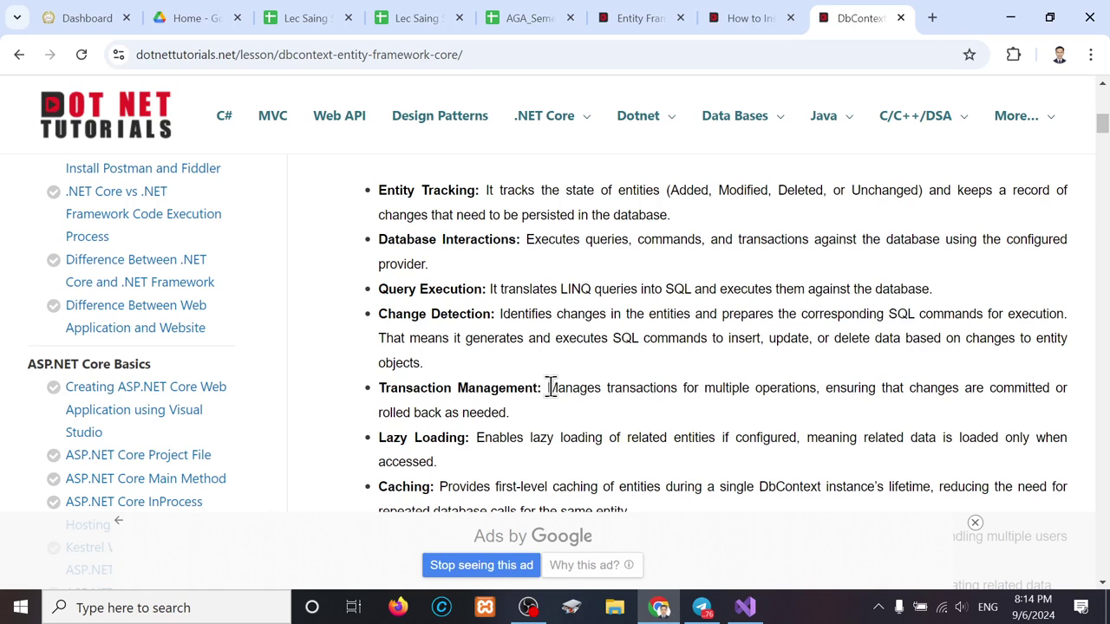
pyautogui.scroll(-2, 408, 438)
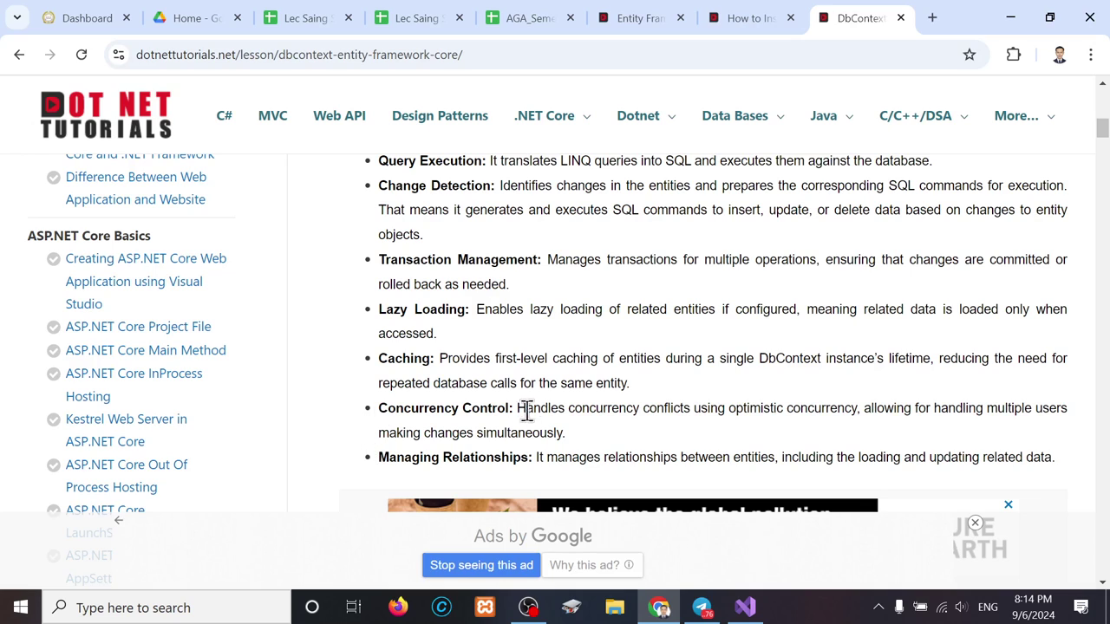
pyautogui.scroll(-4, 490, 453)
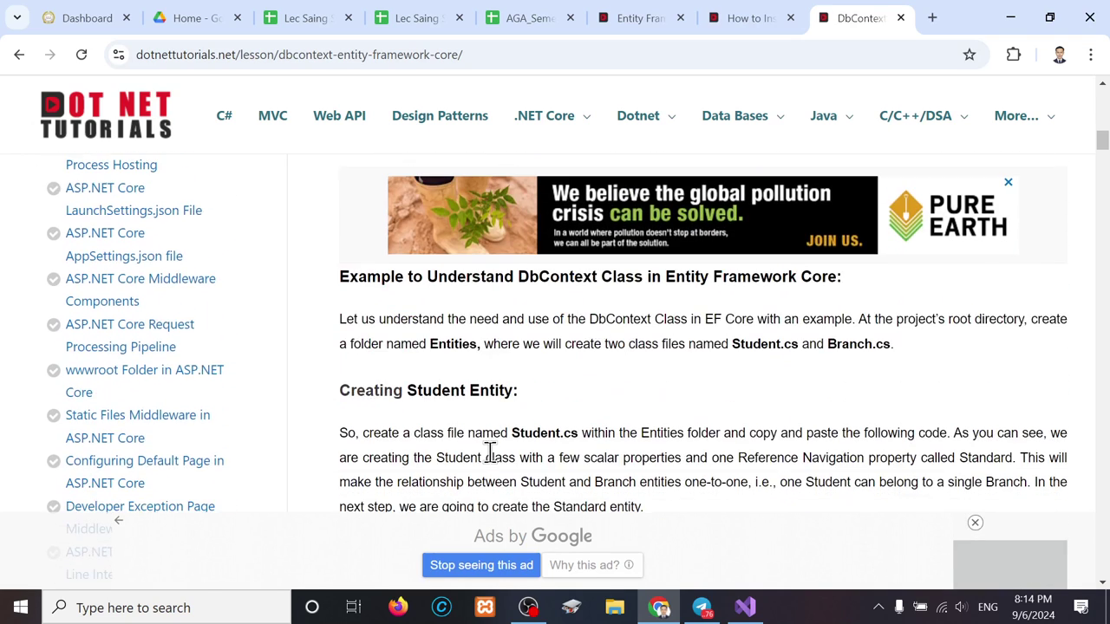
pyautogui.scroll(-3, 491, 453)
pyautogui.scroll(-1, 490, 453)
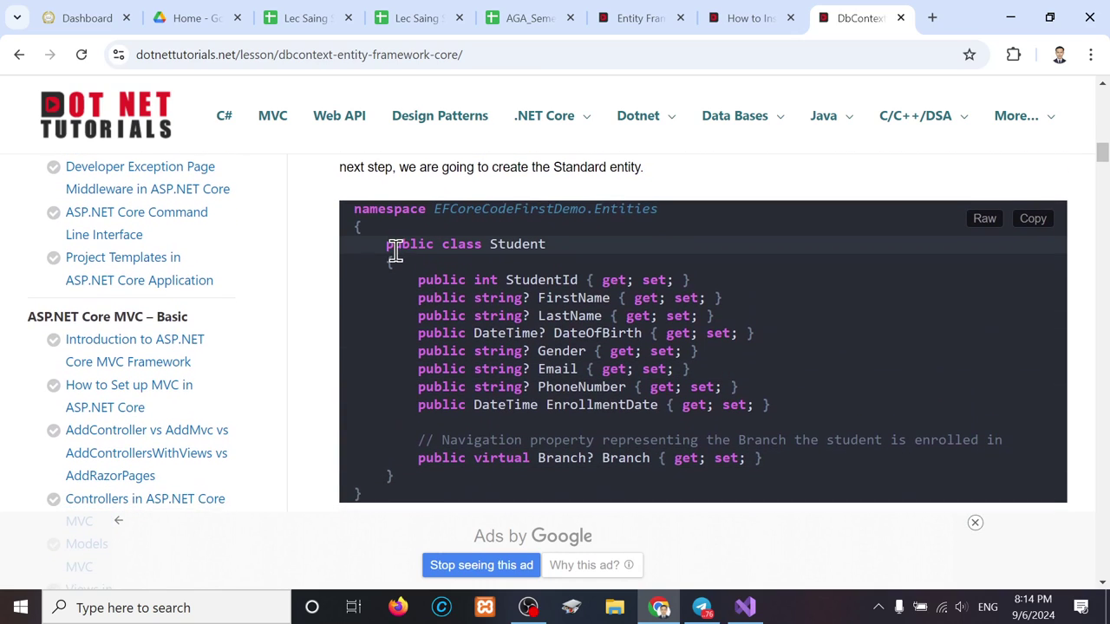
pyautogui.scroll(-1, 391, 248)
pyautogui.moveTo(385, 209); pyautogui.dragTo(451, 451)
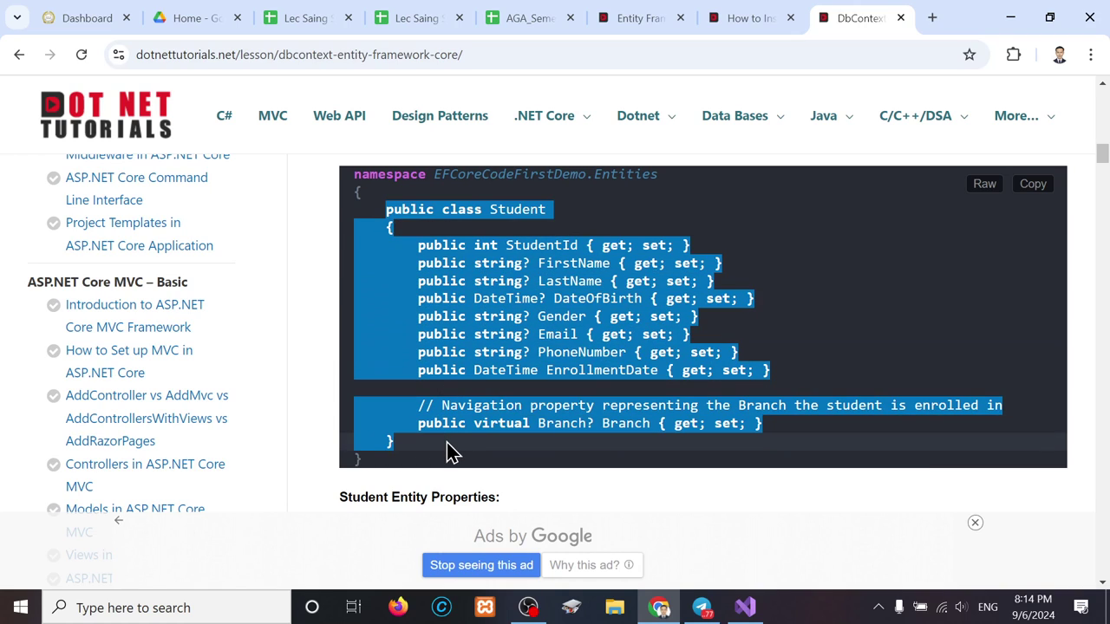
pyautogui.click(478, 351)
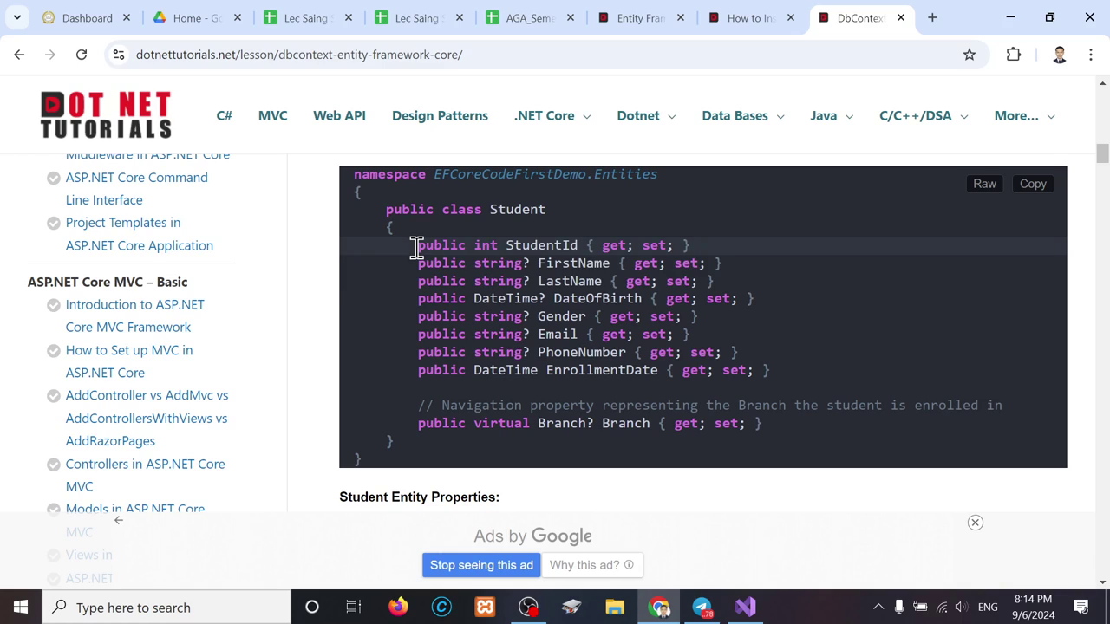
pyautogui.moveTo(416, 248); pyautogui.dragTo(778, 375)
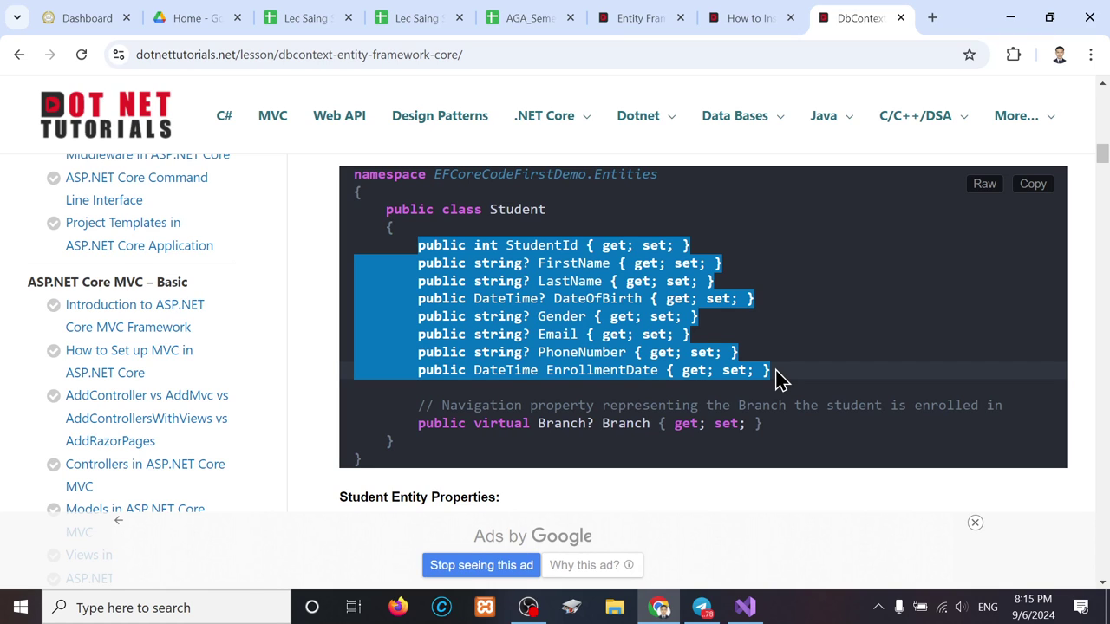
# Scroll down to the EFCoreDbContext example's OnConfiguring method and its UseSqlServer connection string
pyautogui.scroll(-2, 778, 379)
pyautogui.scroll(-1, 778, 379)
pyautogui.scroll(-2, 778, 379)
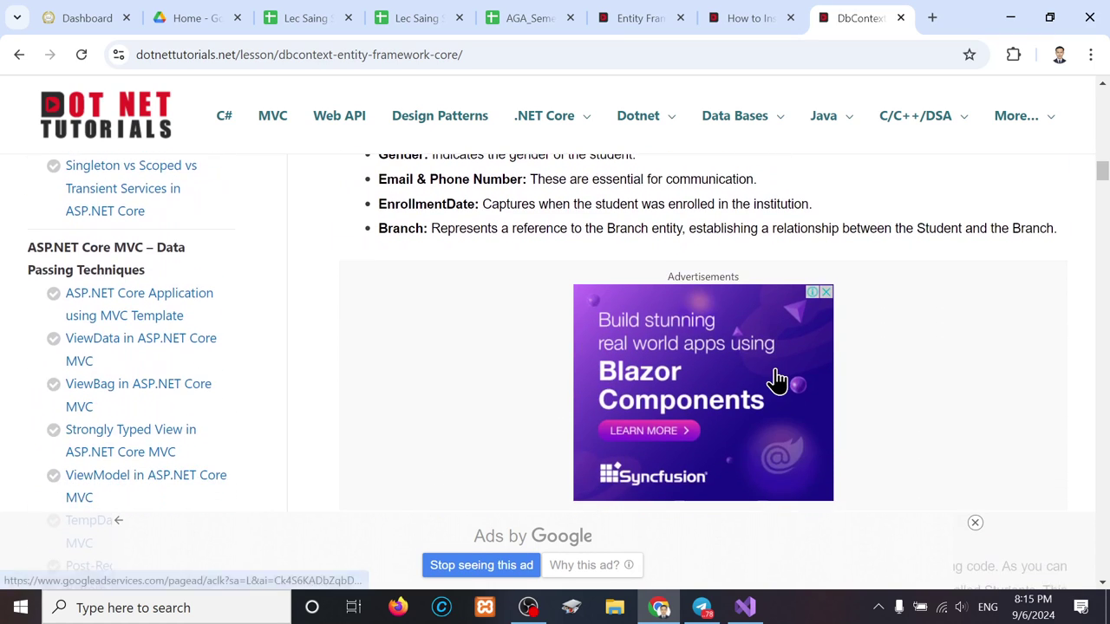
pyautogui.scroll(-3, 778, 379)
pyautogui.scroll(-1, 775, 366)
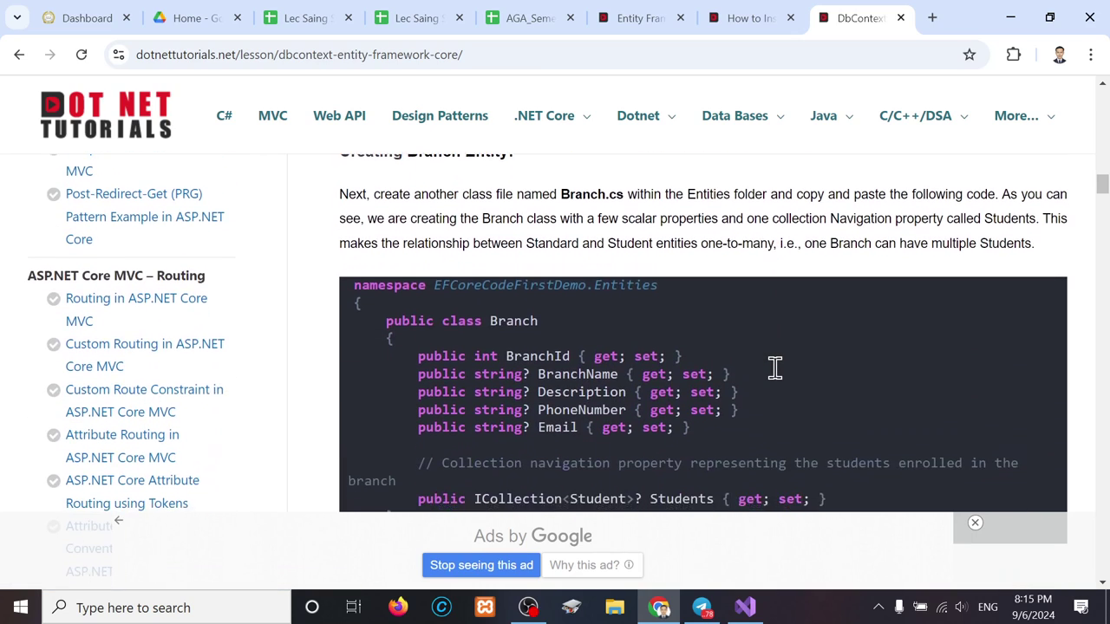
pyautogui.scroll(-1, 774, 367)
pyautogui.scroll(-2, 775, 367)
pyautogui.scroll(-2, 775, 367)
pyautogui.scroll(-2, 775, 367)
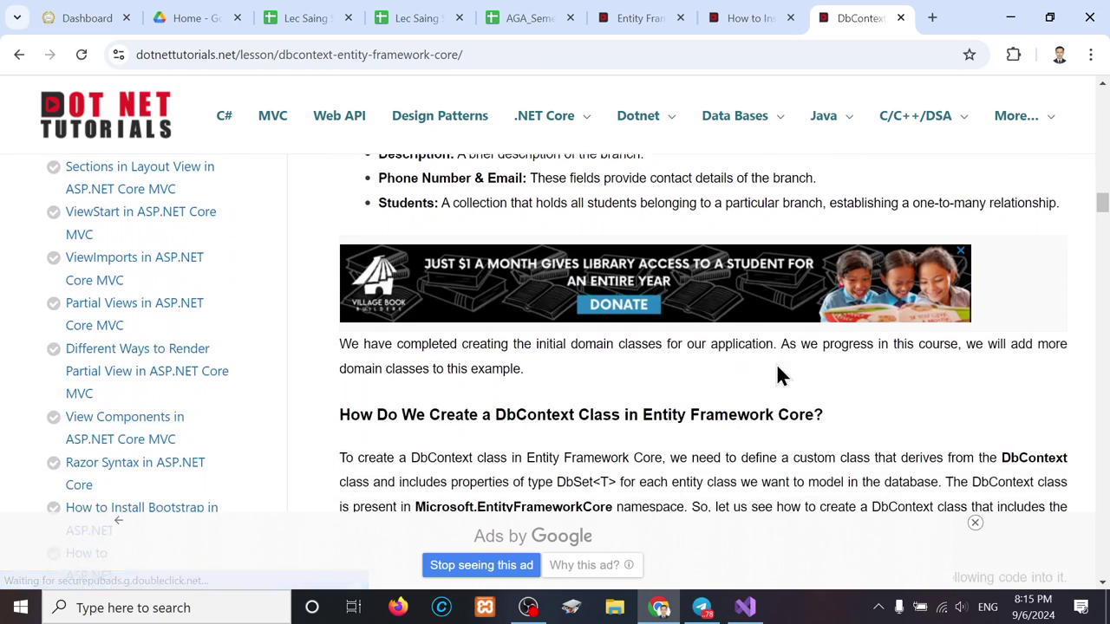
pyautogui.scroll(-1, 774, 367)
pyautogui.scroll(-2, 774, 367)
pyautogui.scroll(-1, 775, 367)
pyautogui.scroll(-1, 778, 374)
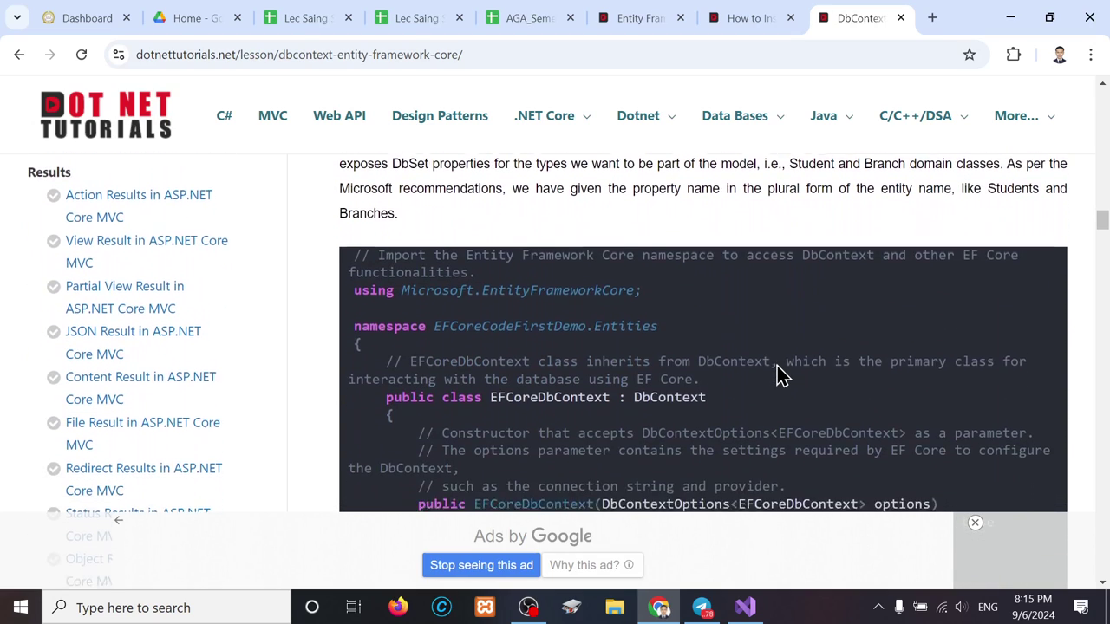
pyautogui.scroll(-2, 778, 375)
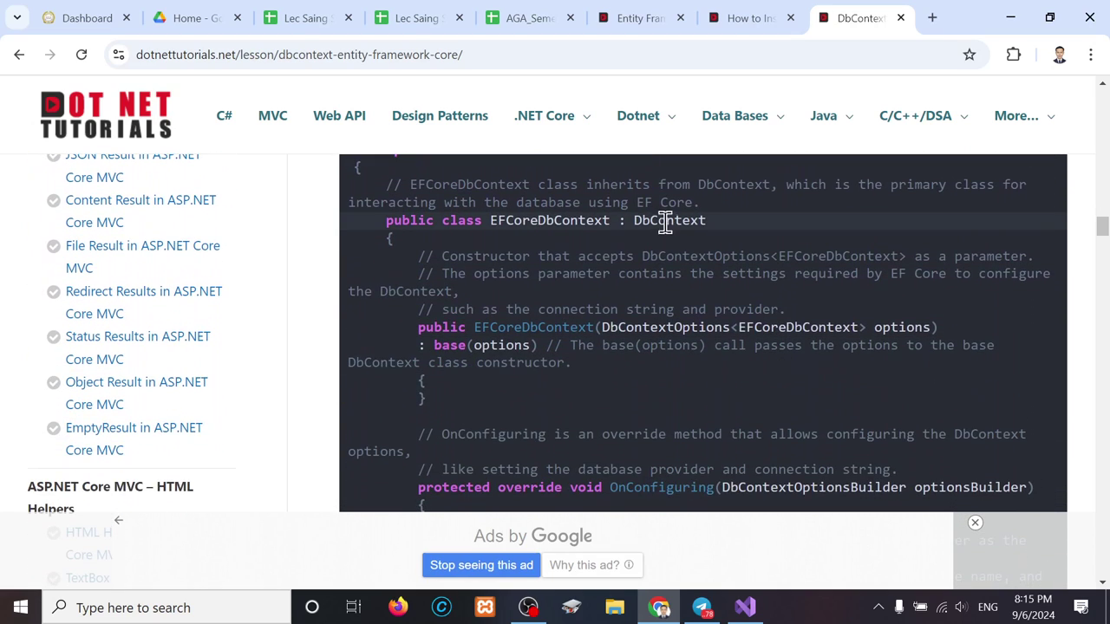
pyautogui.scroll(1, 676, 220)
pyautogui.scroll(1, 677, 220)
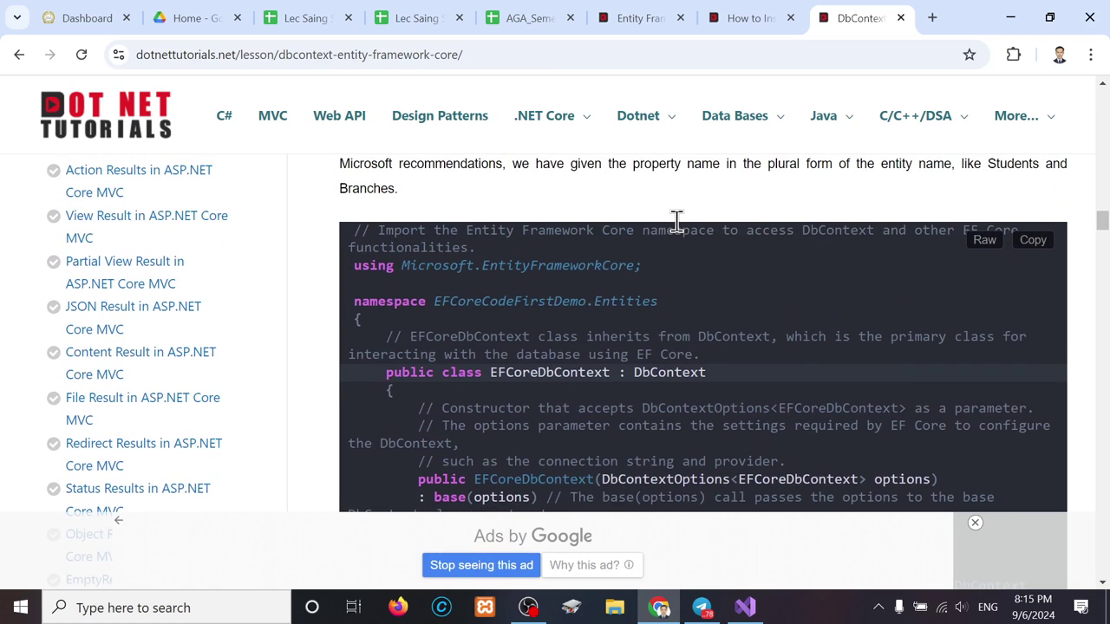
pyautogui.scroll(-1, 677, 220)
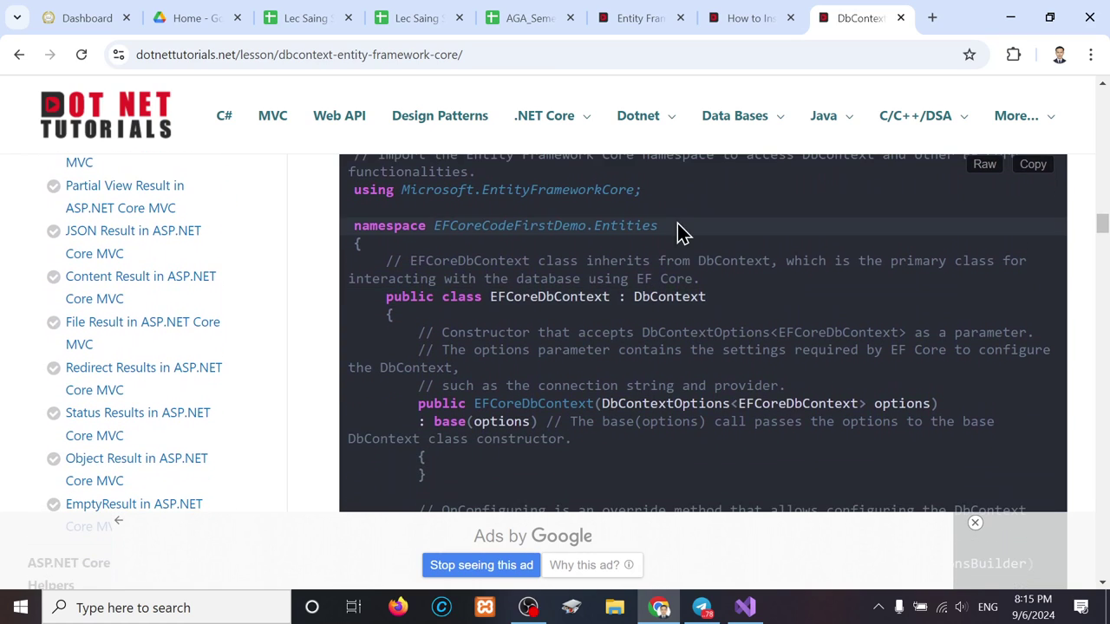
pyautogui.scroll(-2, 539, 299)
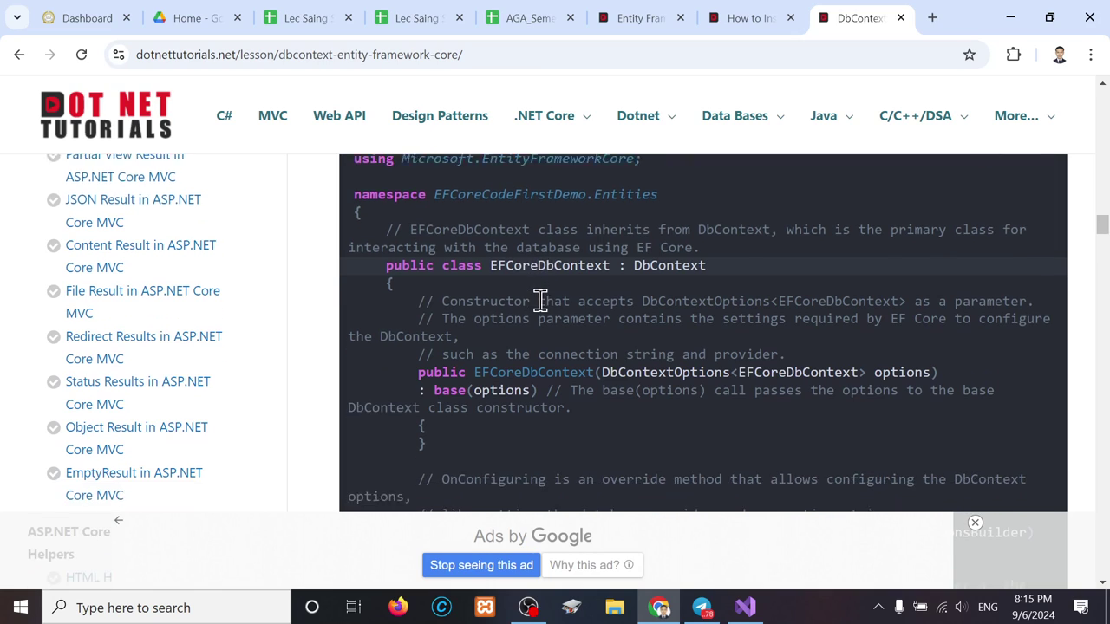
pyautogui.scroll(1, 520, 260)
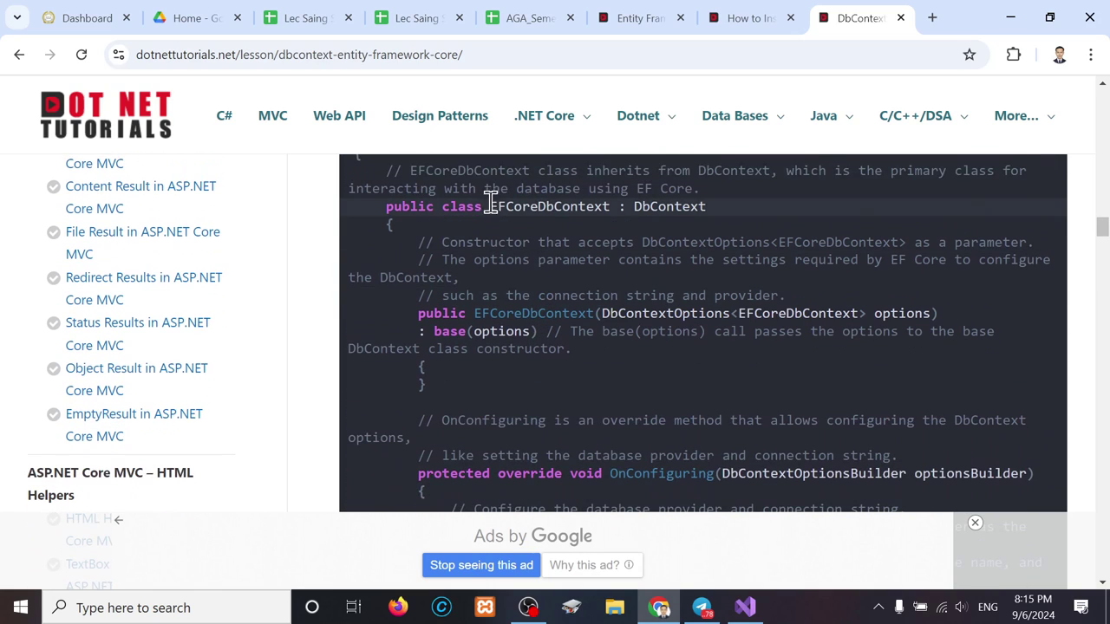
pyautogui.moveTo(494, 206); pyautogui.dragTo(607, 207)
pyautogui.scroll(-2, 598, 268)
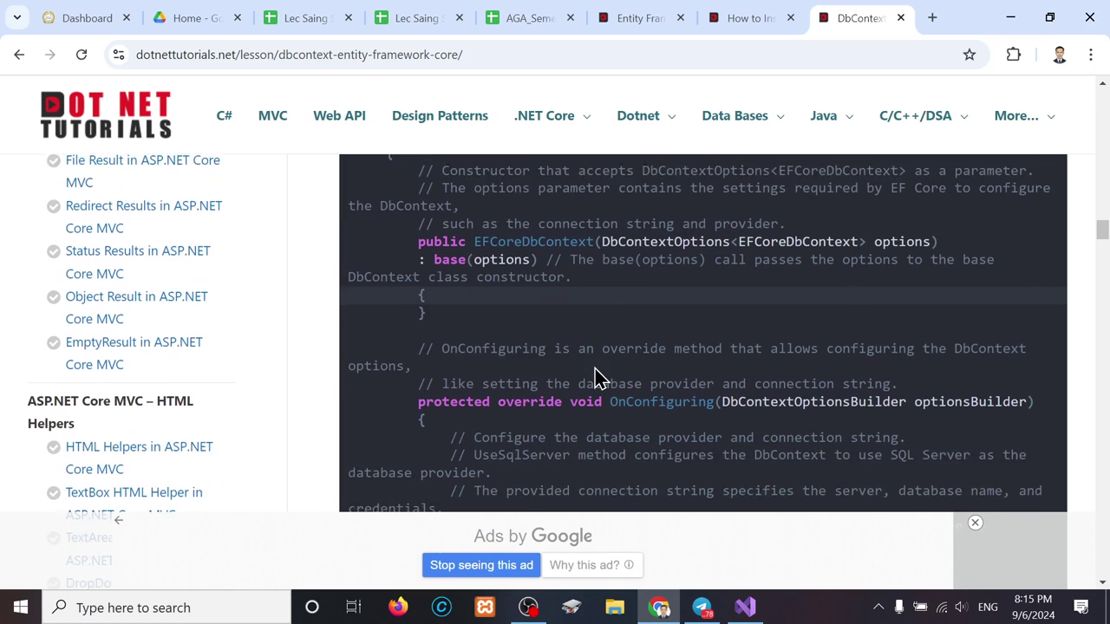
pyautogui.scroll(-2, 595, 373)
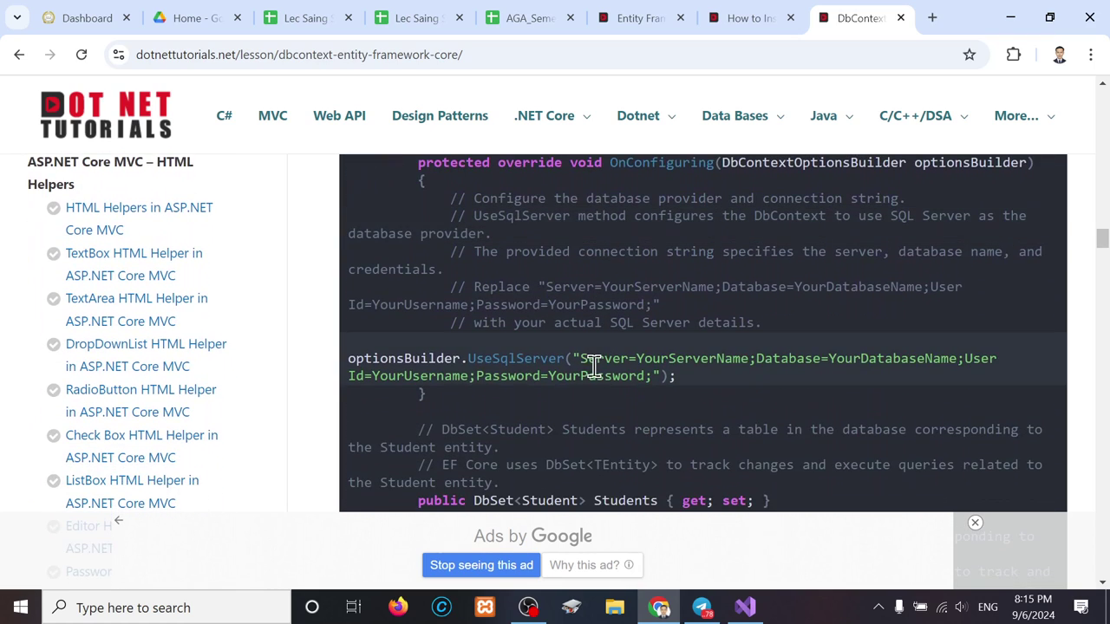
# Select the UseSqlServer sample string from Server= to YourPassword, then bring up Windows Start
pyautogui.moveTo(355, 359)
pyautogui.mouseDown()
pyautogui.moveTo(665, 376)
pyautogui.moveTo(678, 391)
pyautogui.mouseUp()
pyautogui.click(678, 390)
pyautogui.scroll(-1, 678, 390)
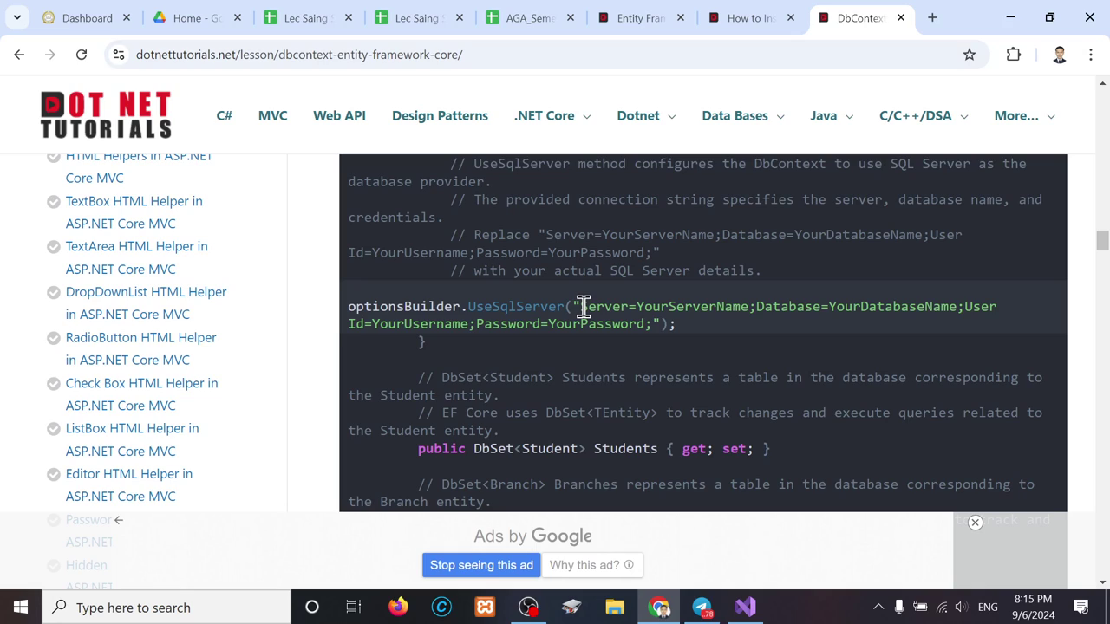
pyautogui.moveTo(583, 306); pyautogui.dragTo(639, 326)
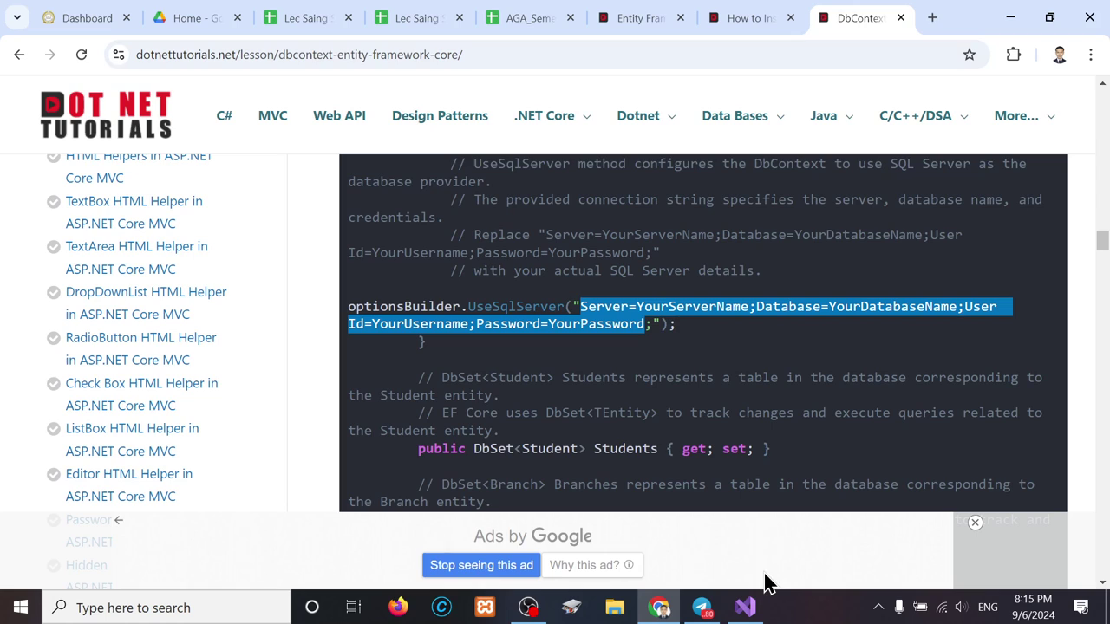
pyautogui.click(15, 609)
# Search for sql, launch SQL Server Management Studio 19 and connect to the local instance
pyautogui.write('sql')
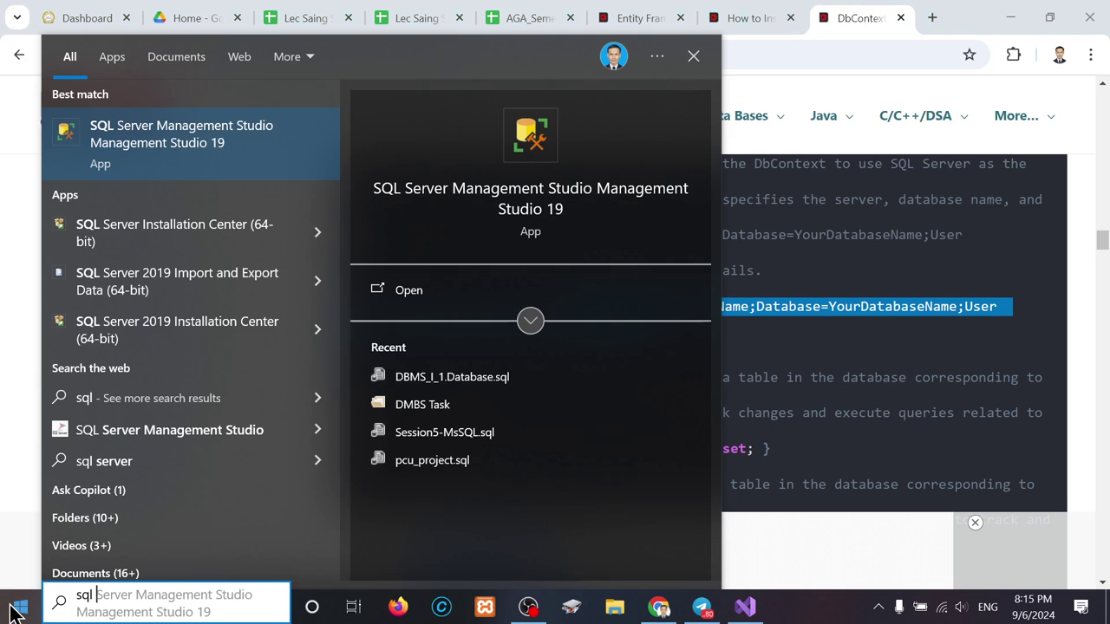
pyautogui.click(238, 143)
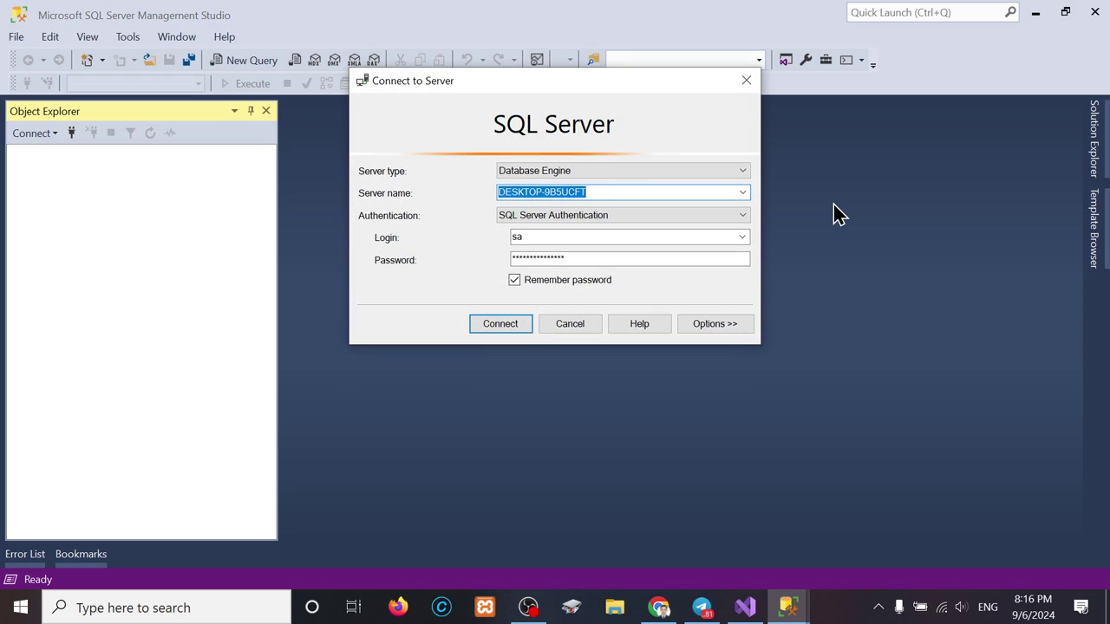
pyautogui.click(499, 321)
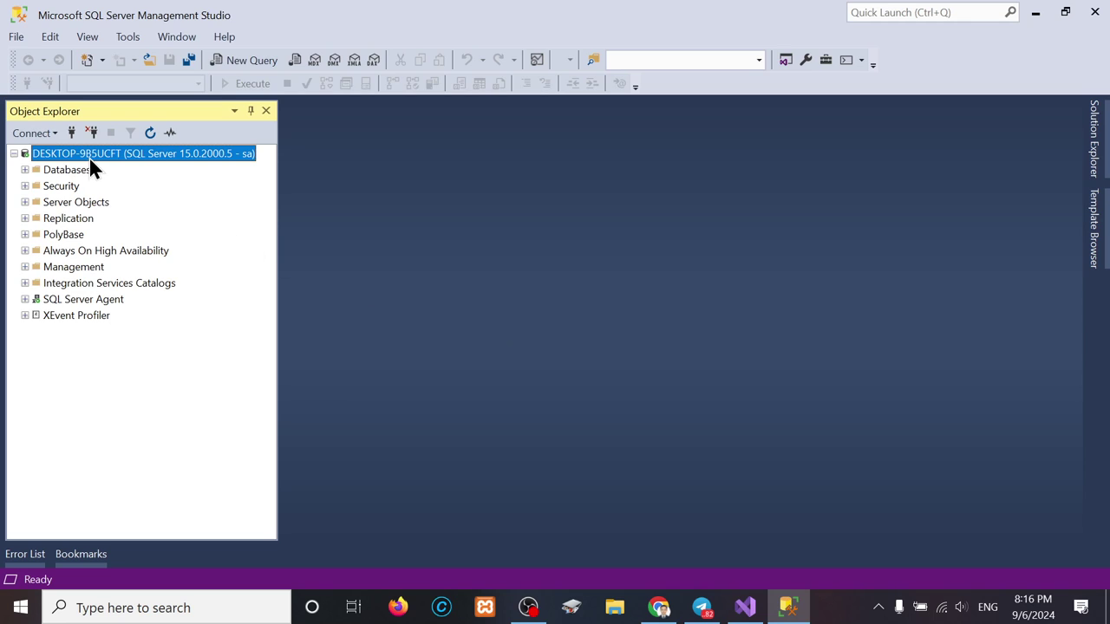
# Browse the server's property pages, select its name DESKTOP-9B5UCFT on General, then close them
pyautogui.rightClick(84, 157)
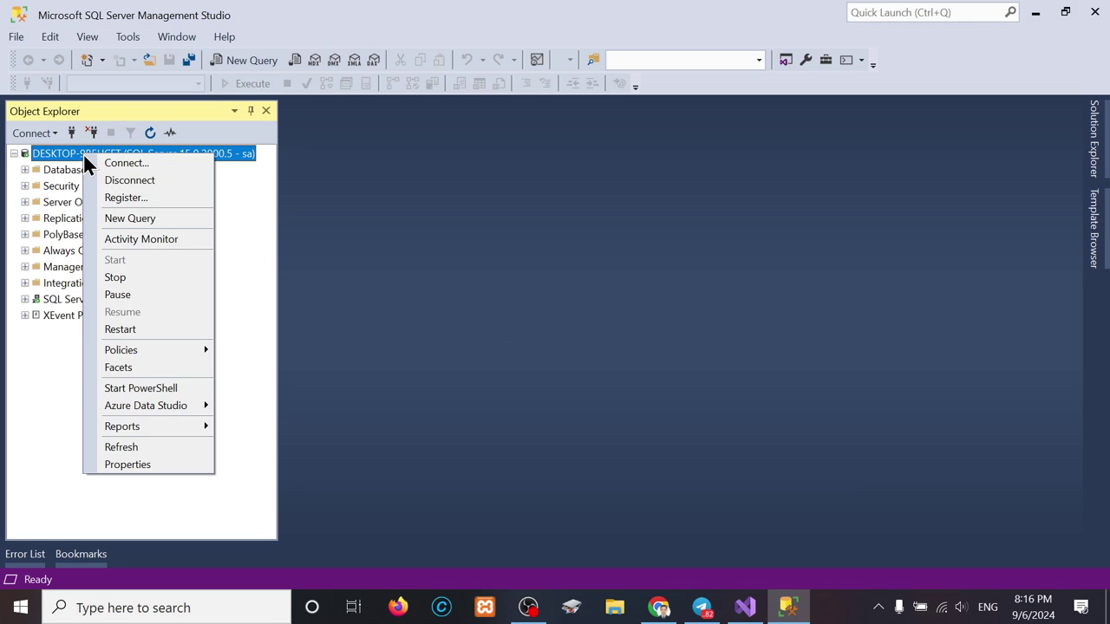
pyautogui.click(128, 464)
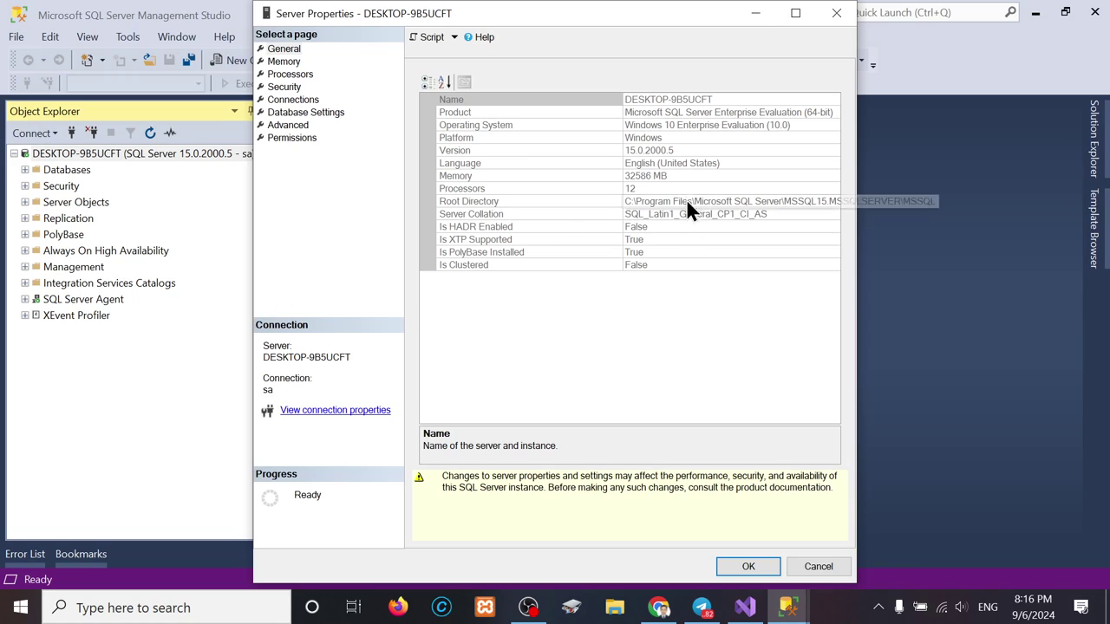
pyautogui.click(676, 112)
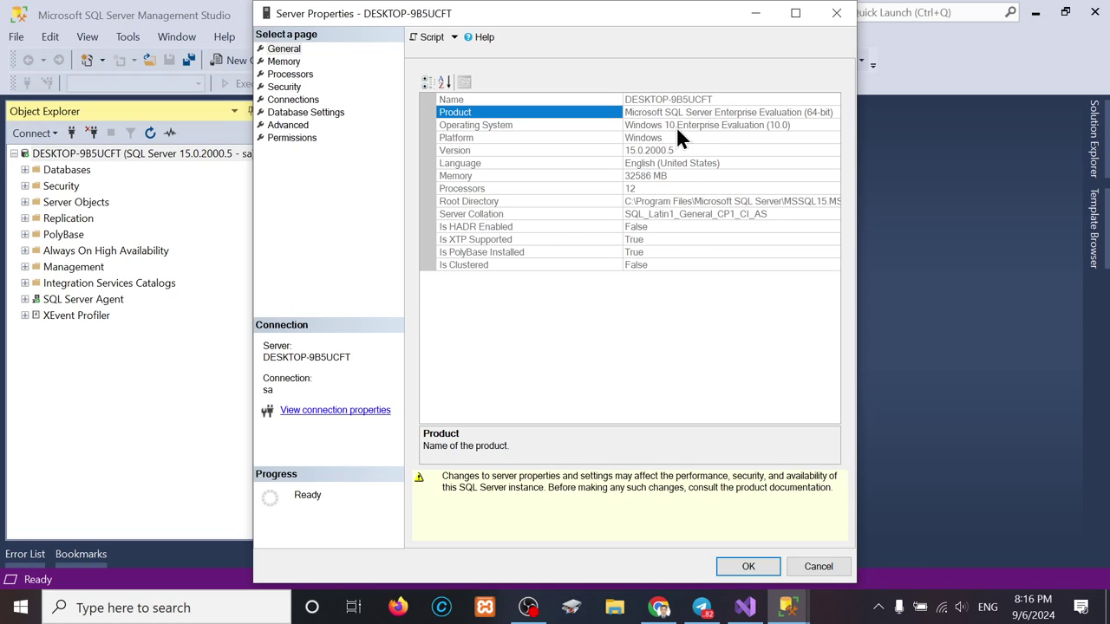
pyautogui.click(290, 63)
pyautogui.click(298, 80)
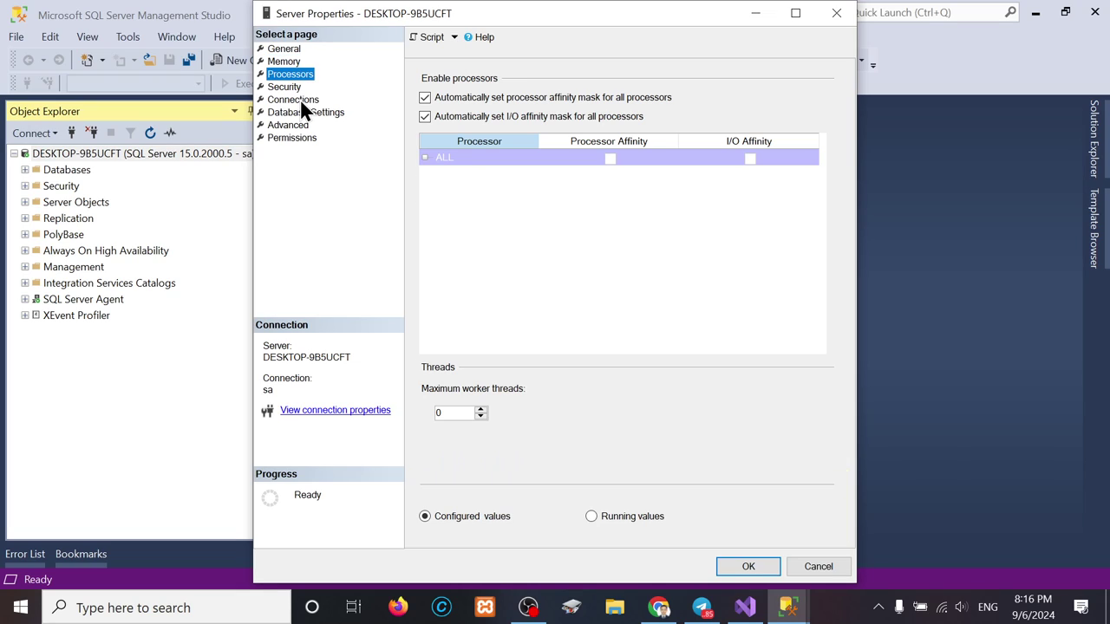
pyautogui.click(300, 99)
pyautogui.click(304, 137)
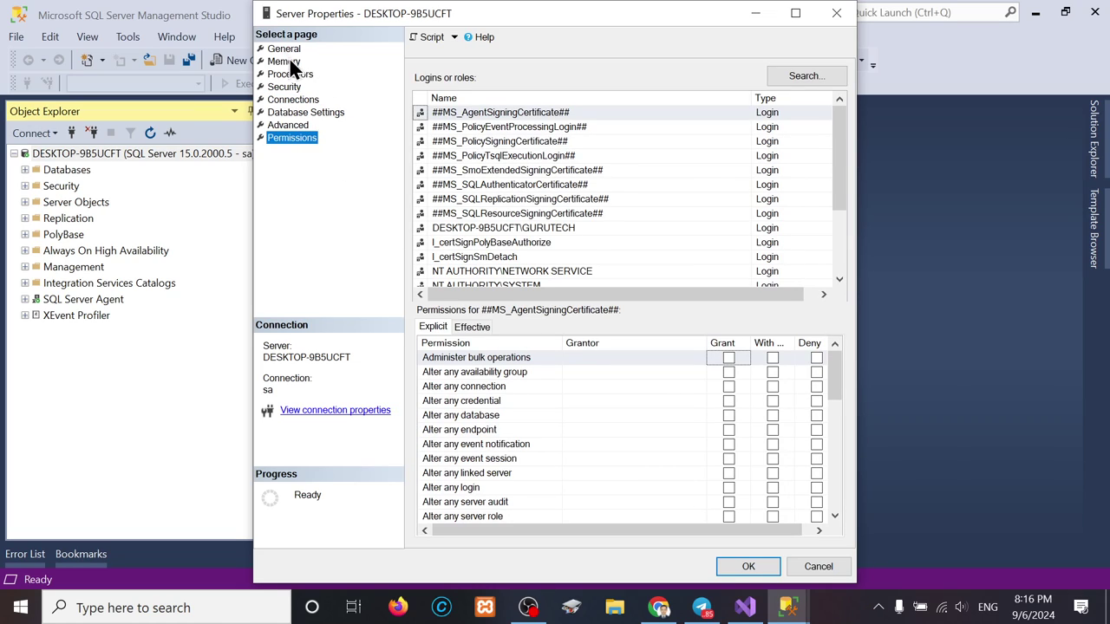
pyautogui.click(283, 49)
pyautogui.click(724, 100)
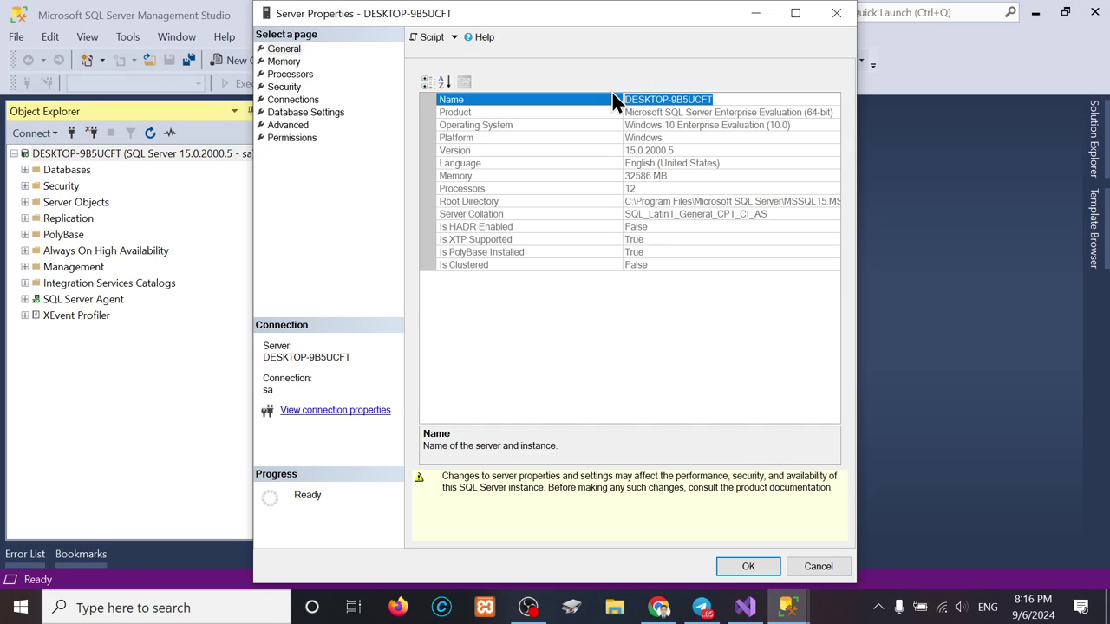
pyautogui.click(836, 13)
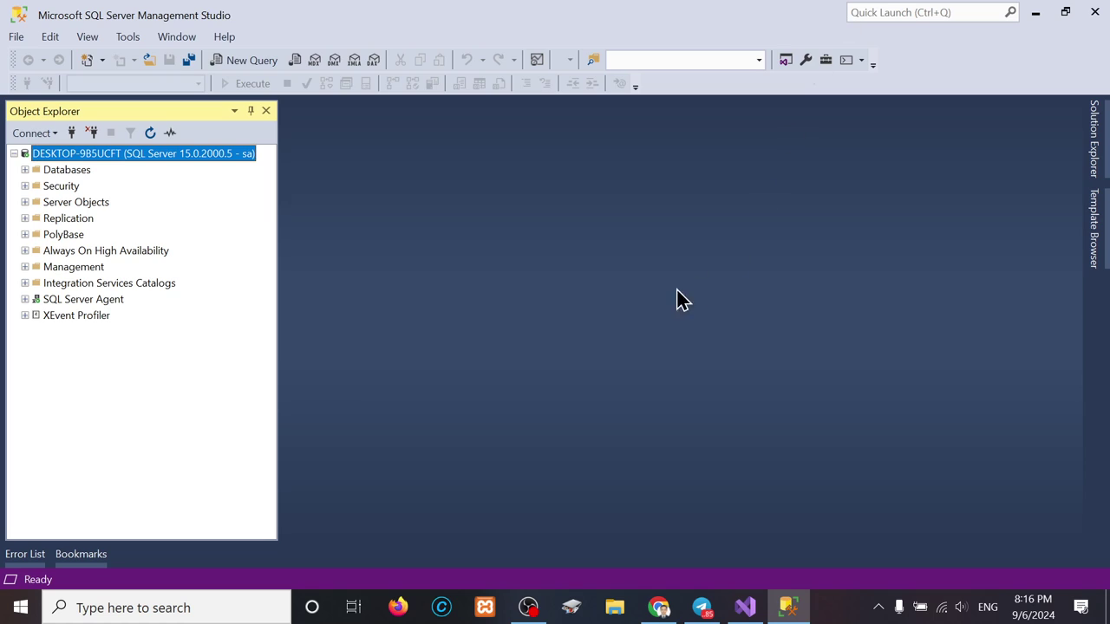
pyautogui.click(1034, 14)
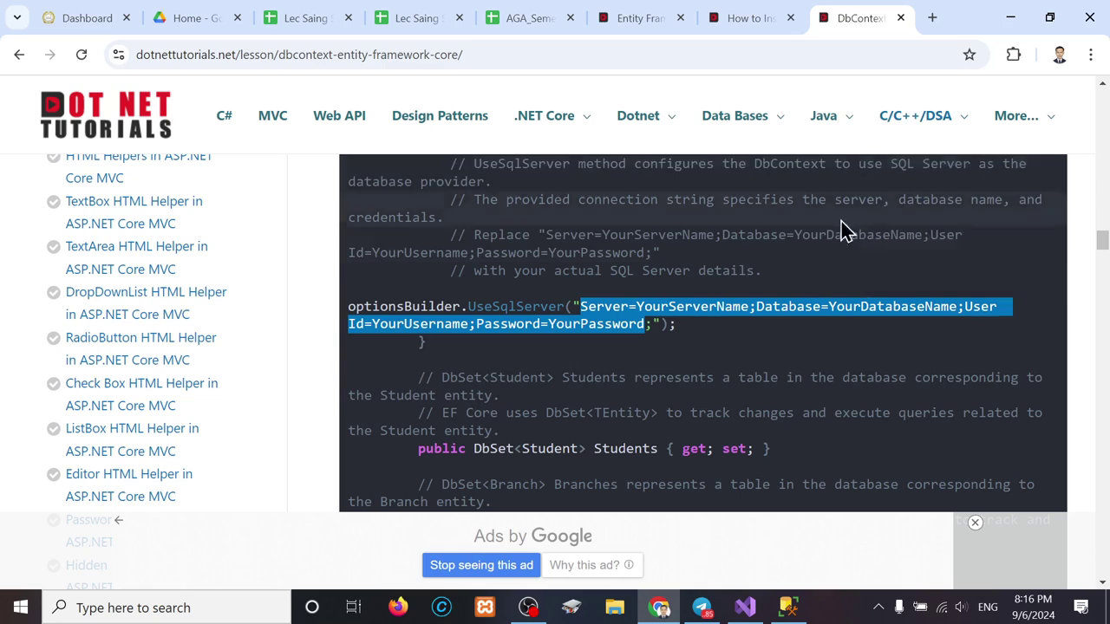
# Reselect the sample connection string in optionsBuilder.UseSqlServer and return to Visual Studio
pyautogui.click(583, 307)
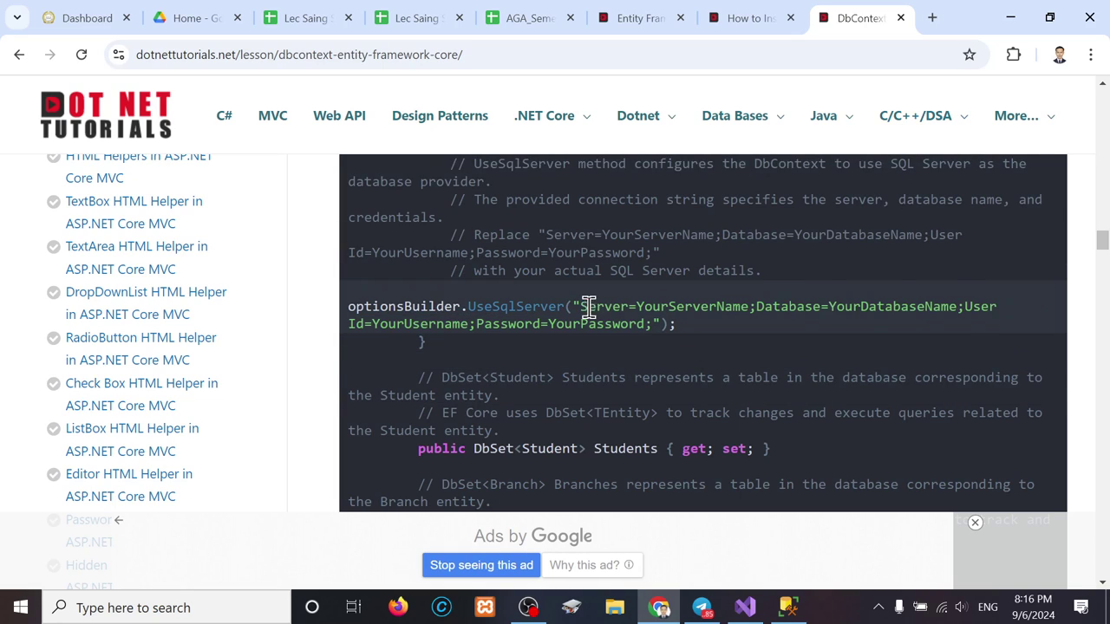
pyautogui.moveTo(579, 306); pyautogui.dragTo(645, 324)
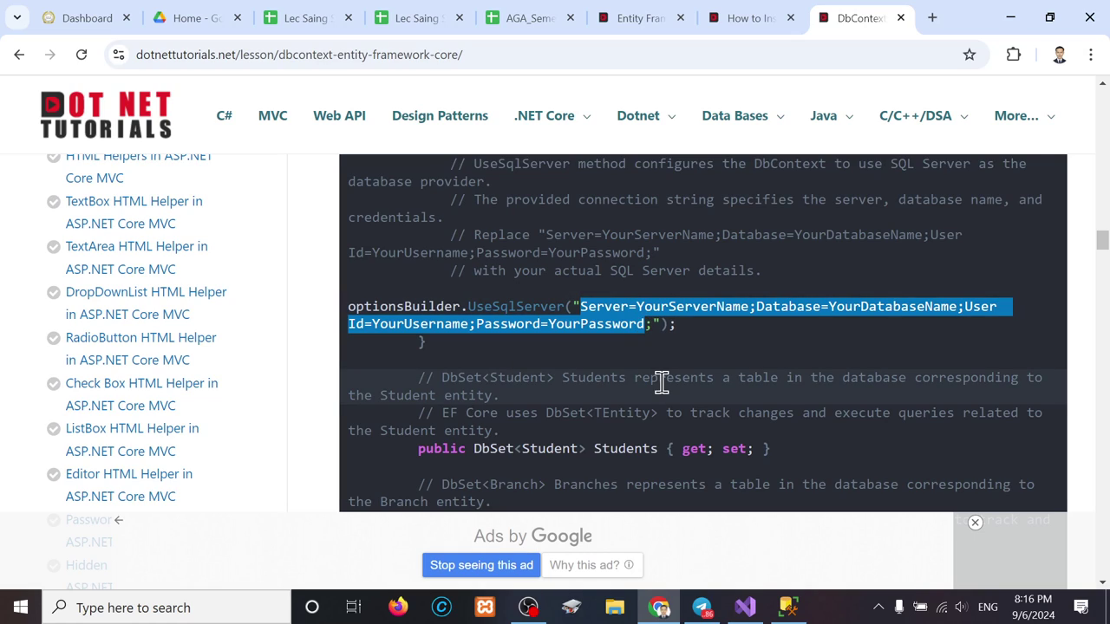
pyautogui.click(746, 607)
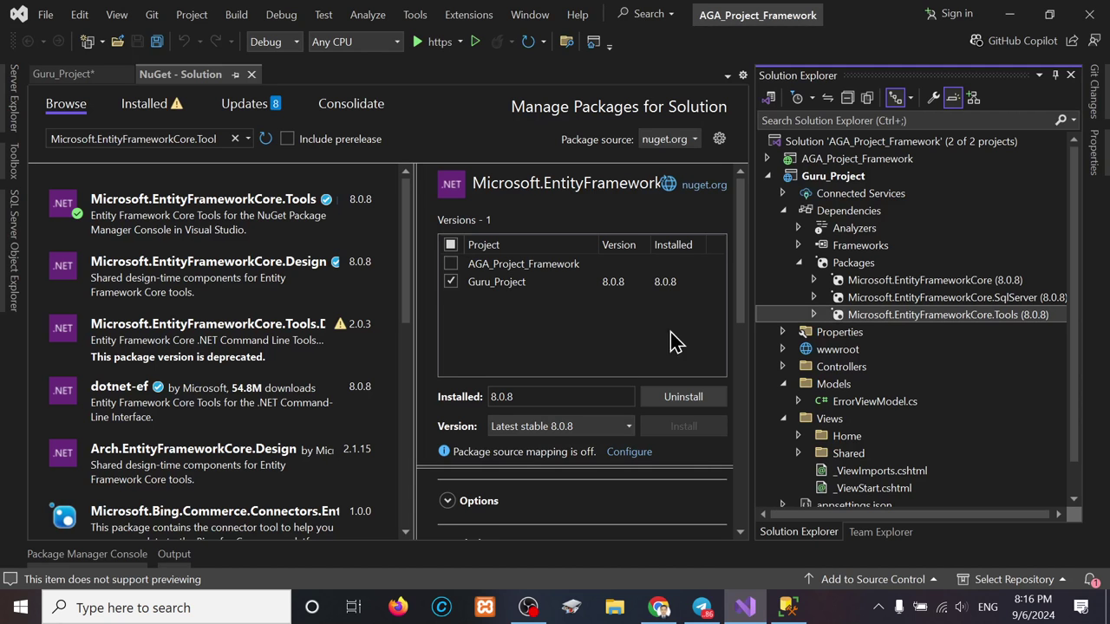
# Close the NuGet manager and dock Server Explorer open from the View menu
pyautogui.click(251, 74)
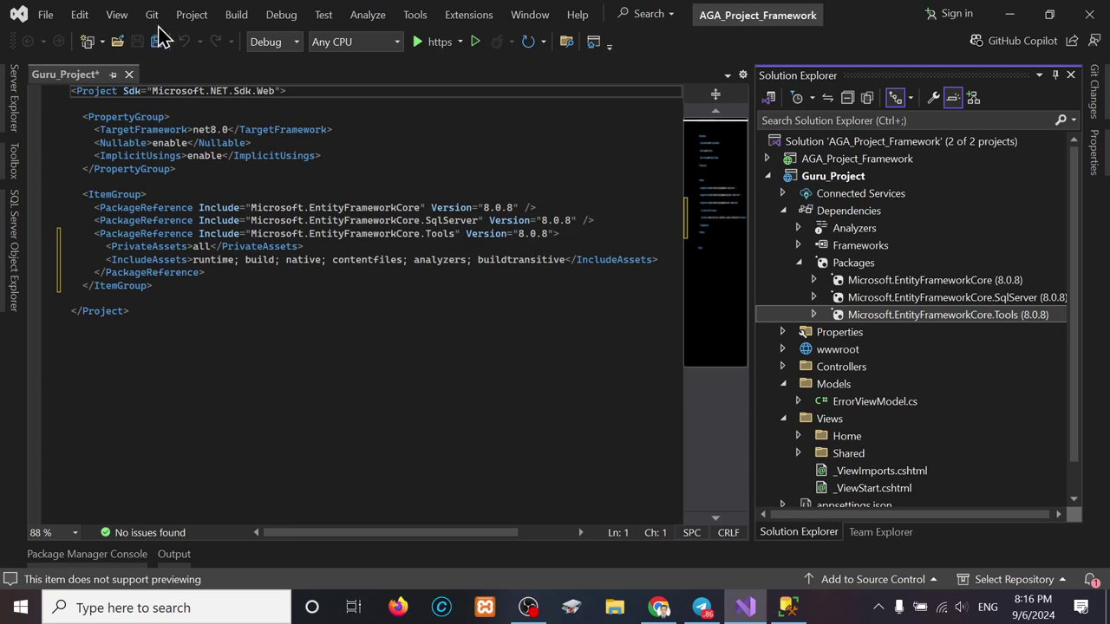
pyautogui.click(118, 16)
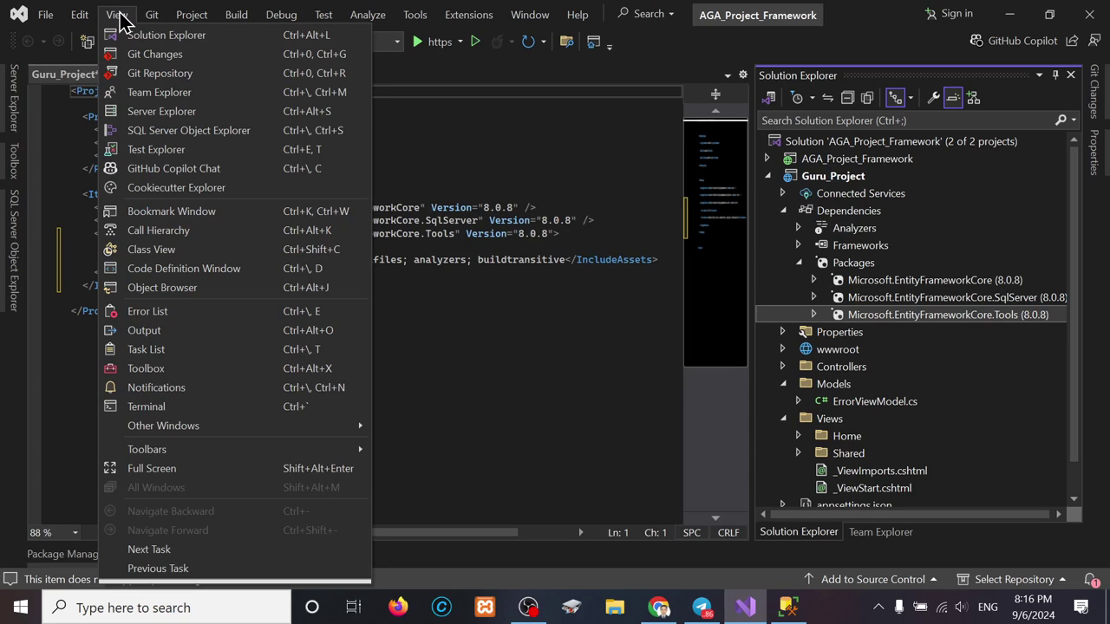
pyautogui.click(171, 115)
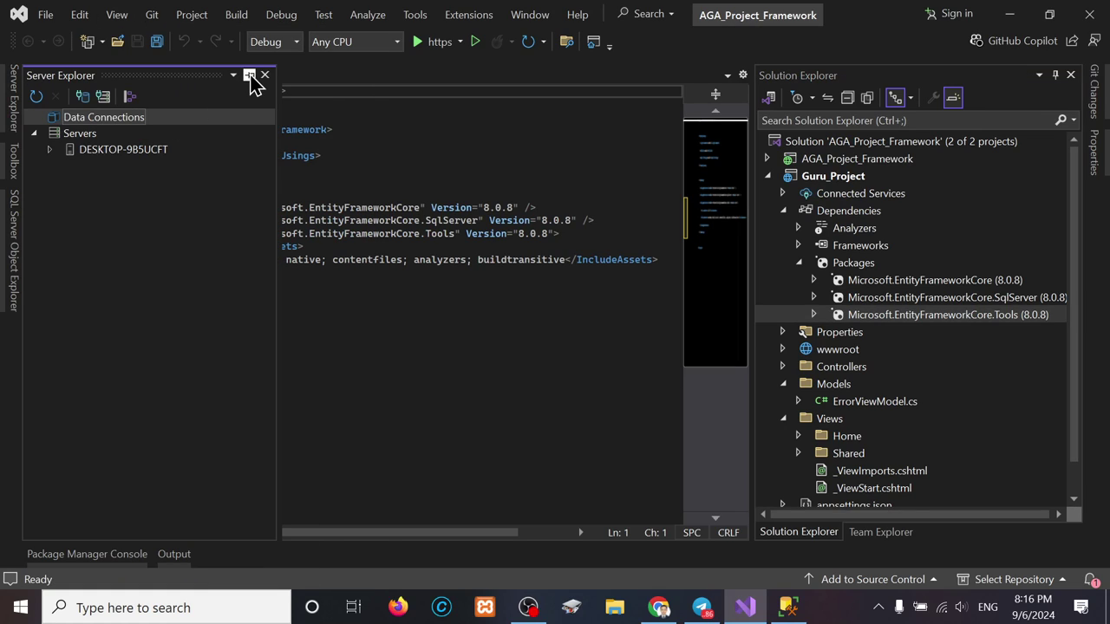
pyautogui.click(250, 77)
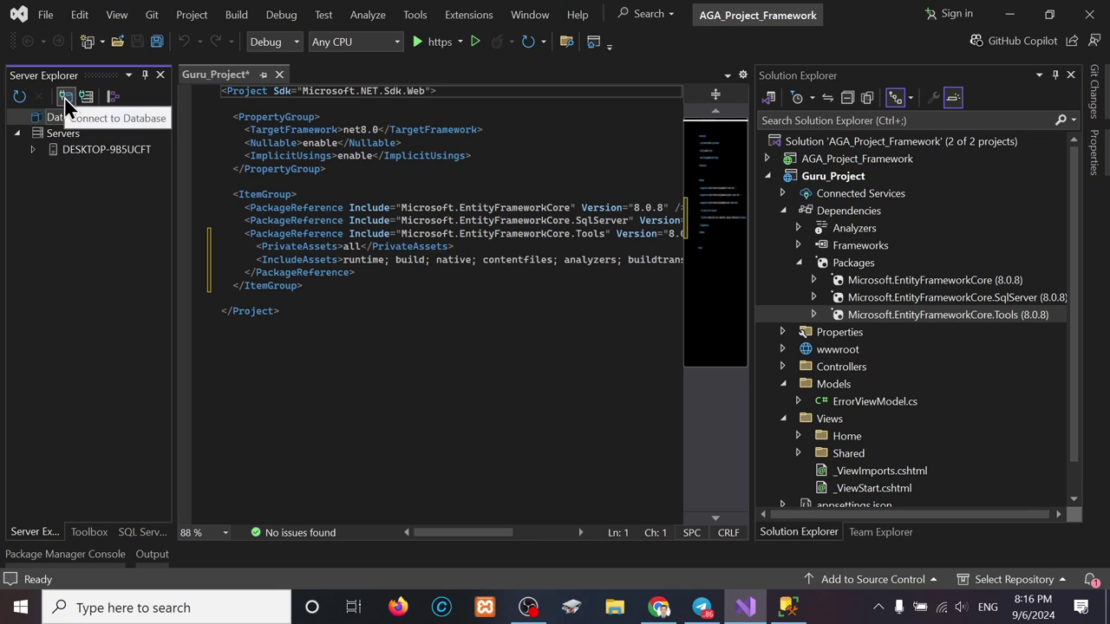
# Start a Microsoft SQL Server connection with server name DESKTOP-9B5UCFT
pyautogui.click(66, 97)
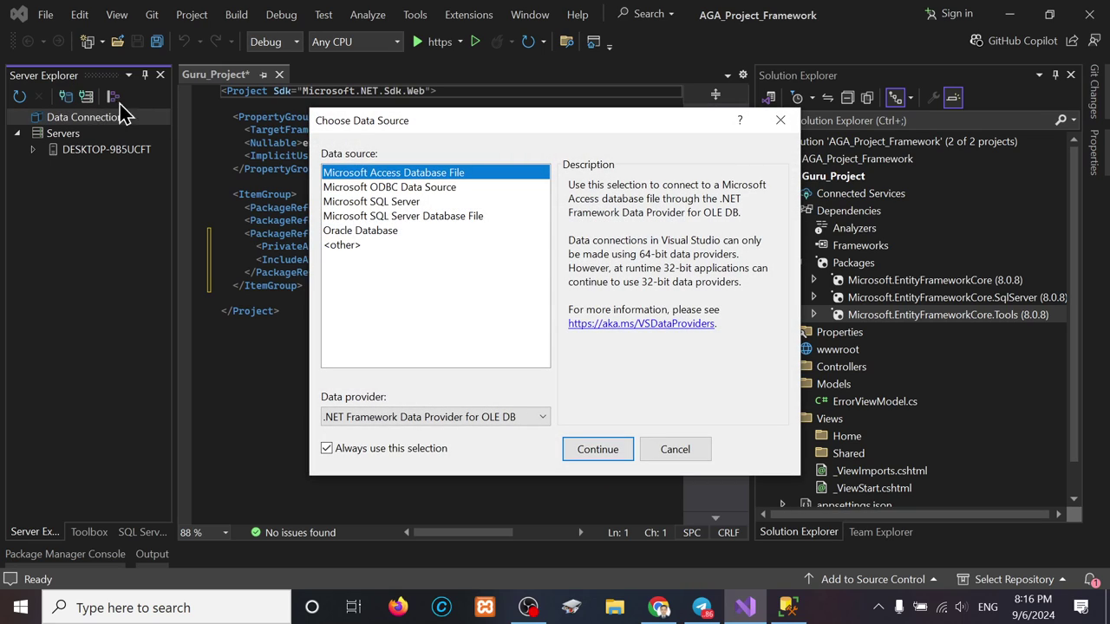
pyautogui.click(393, 201)
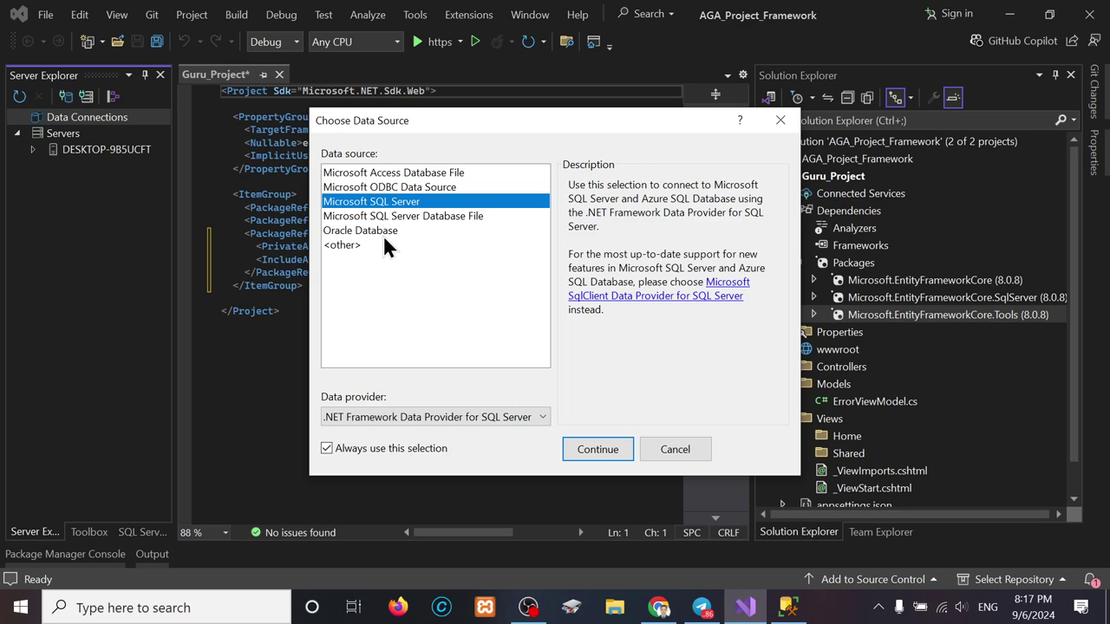
pyautogui.click(597, 447)
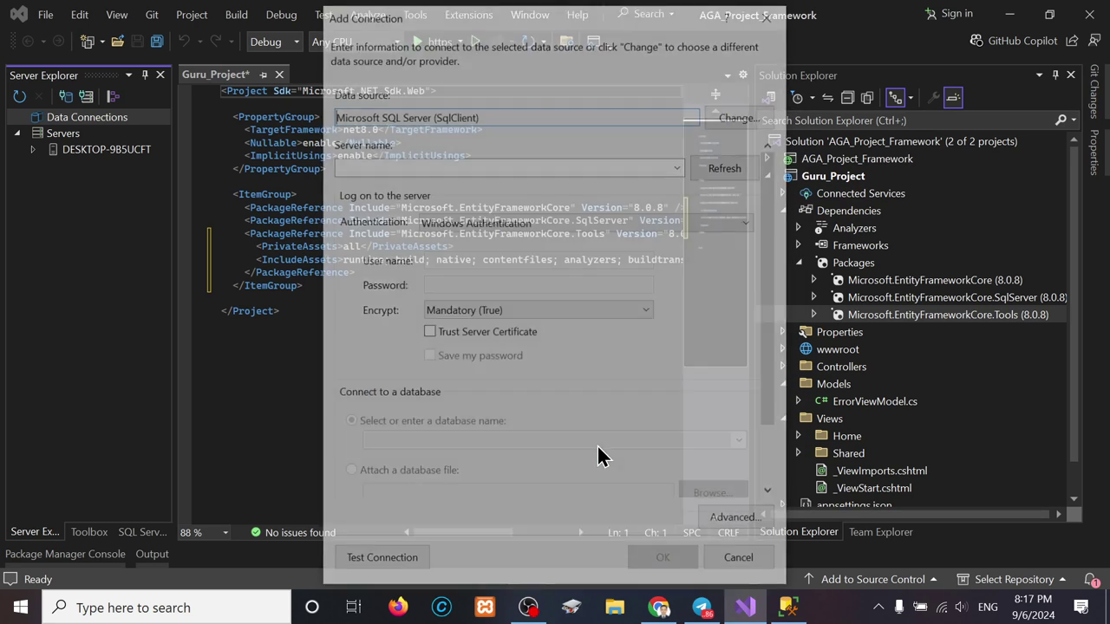
pyautogui.click(463, 166)
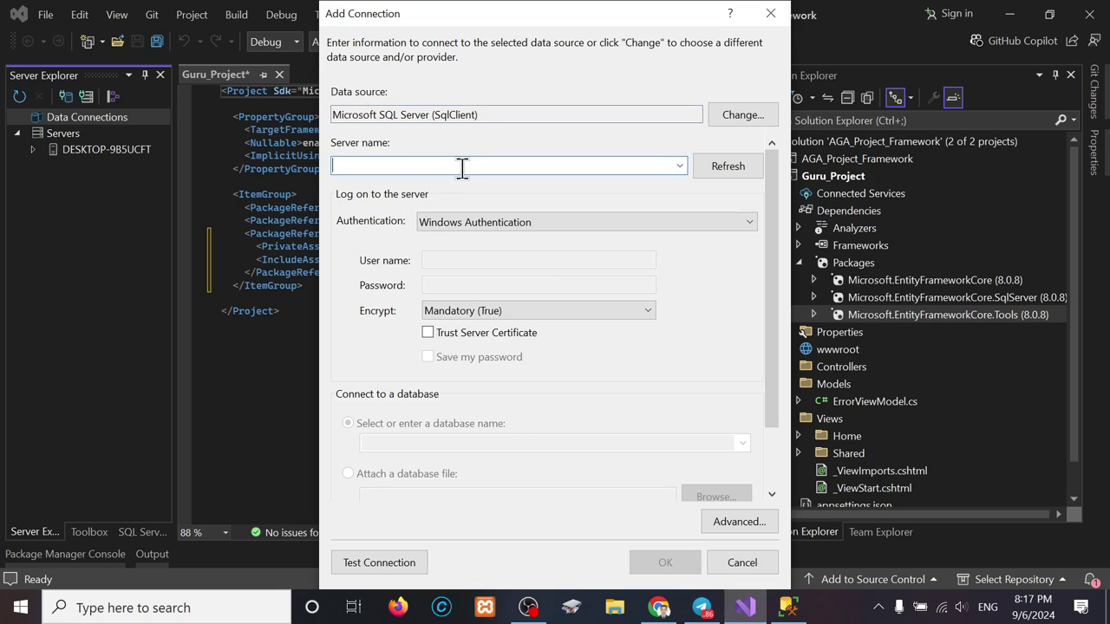
pyautogui.write('DESKTOP-9B5UCFT')
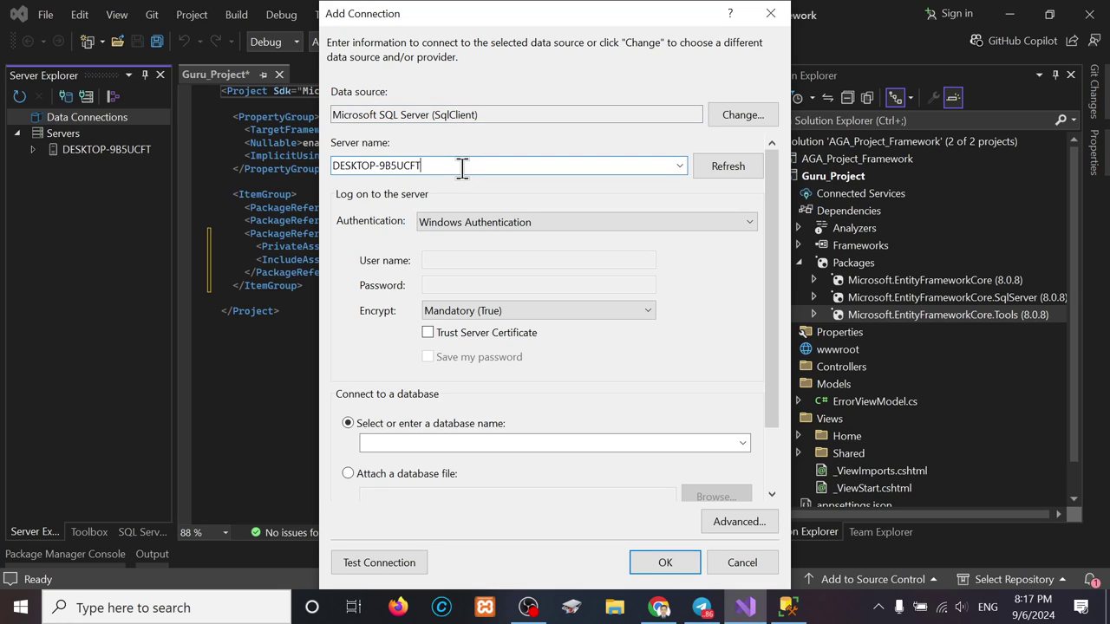
pyautogui.click(744, 443)
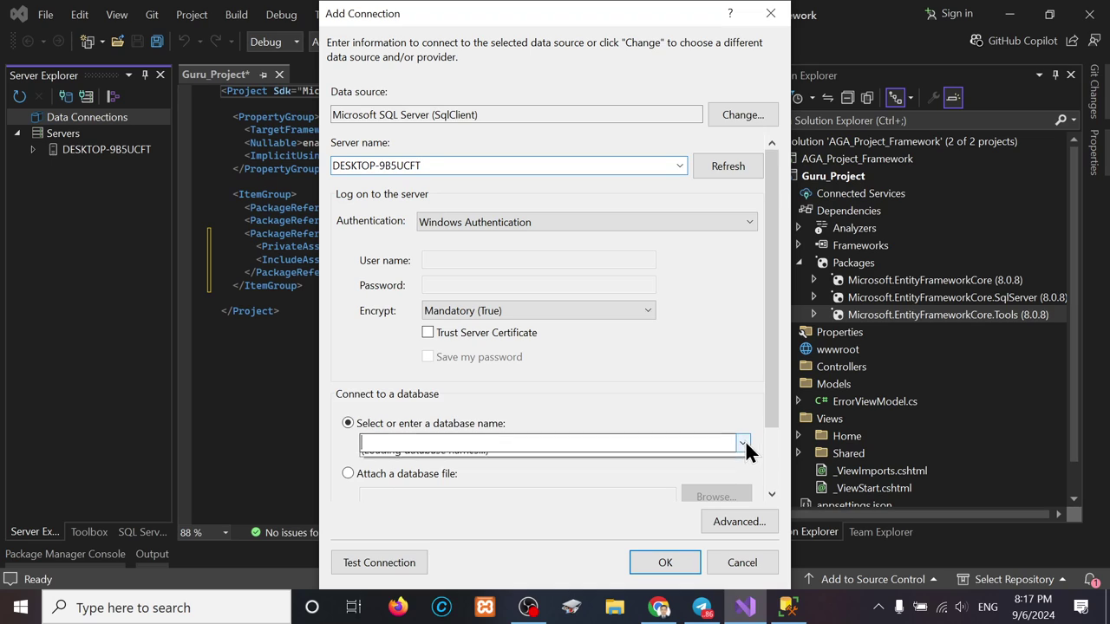
pyautogui.click(699, 379)
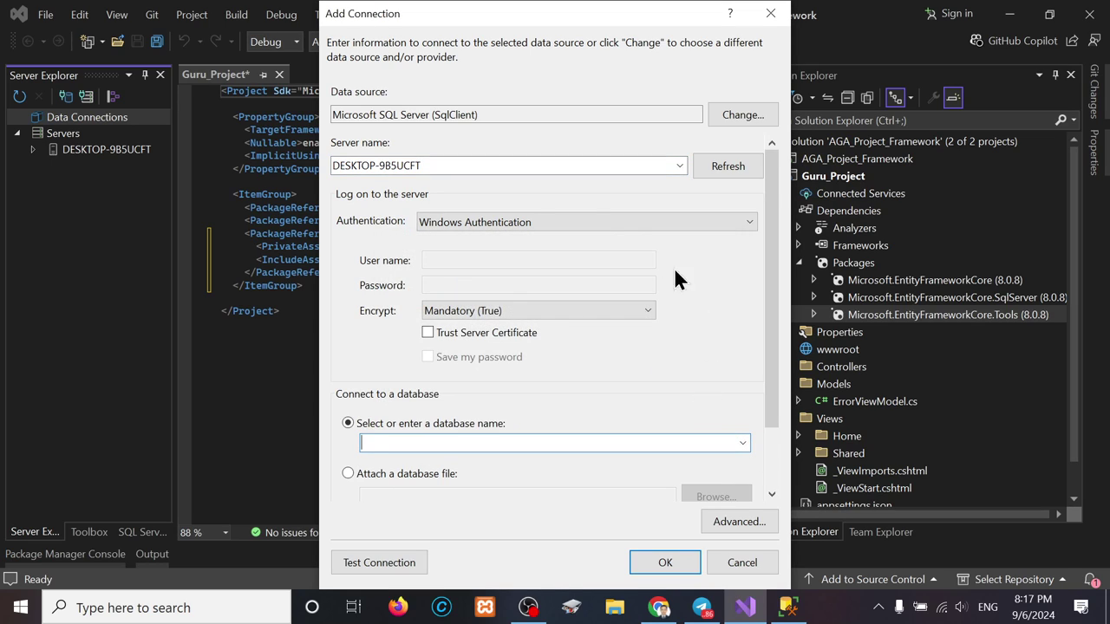
# Use SQL Server authentication as sa with a saved password, trust the certificate, and test successfully
pyautogui.click(599, 221)
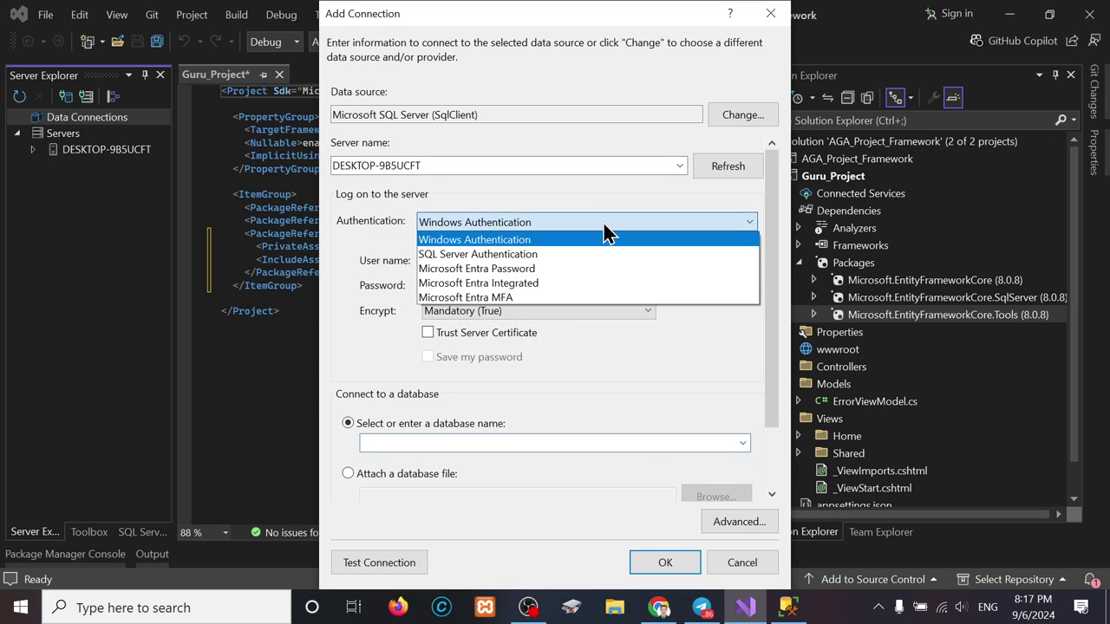
pyautogui.click(526, 253)
pyautogui.write('sa')
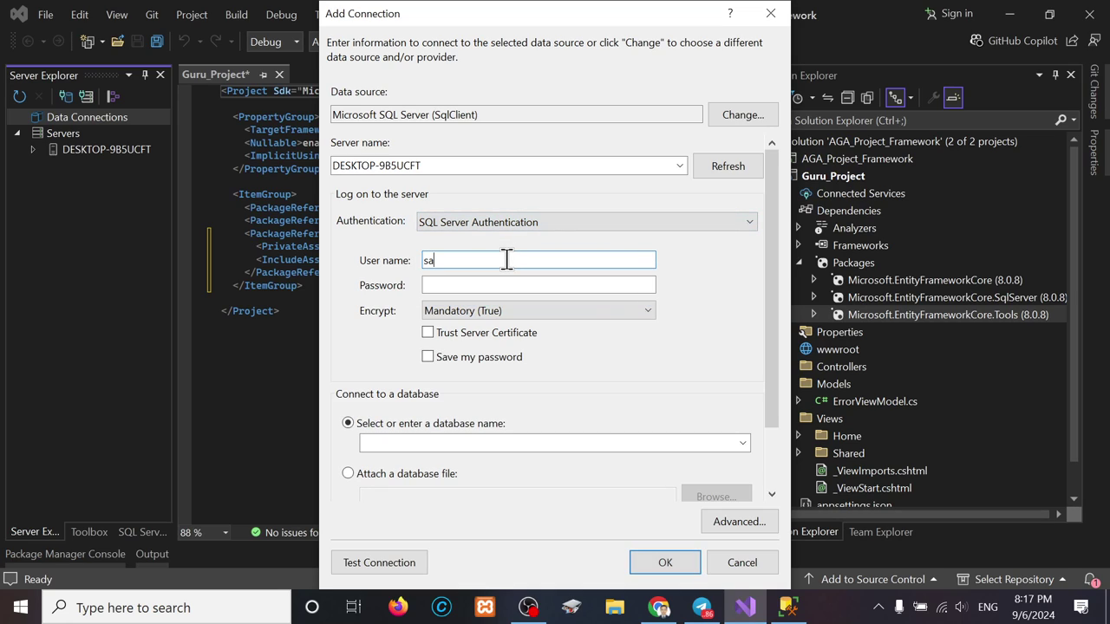
pyautogui.press('Tab')
pyautogui.write('1')
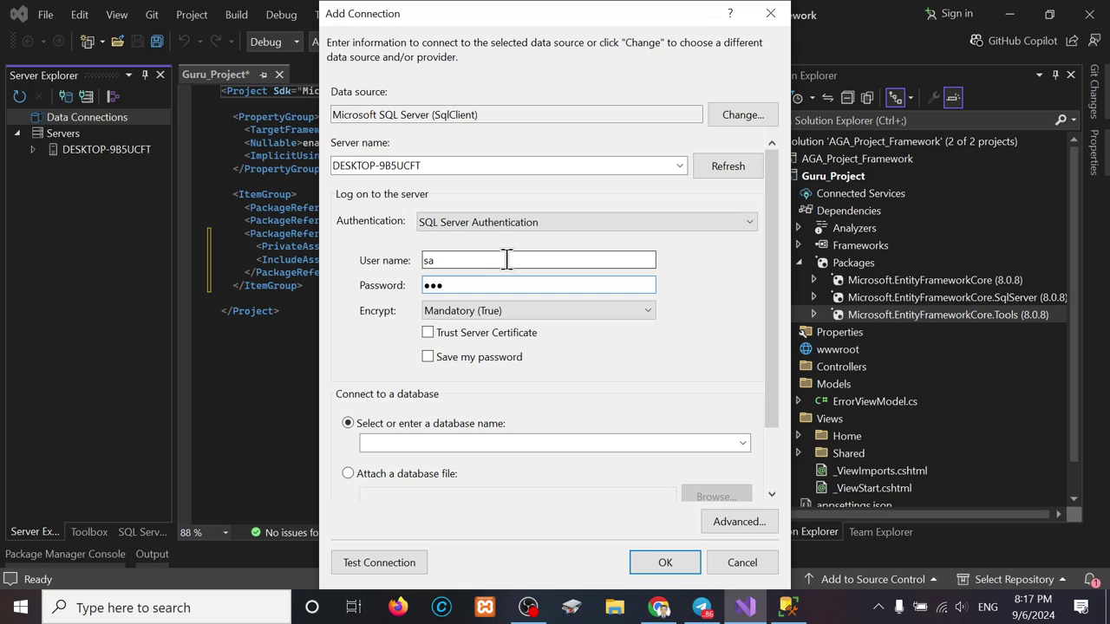
pyautogui.click(425, 332)
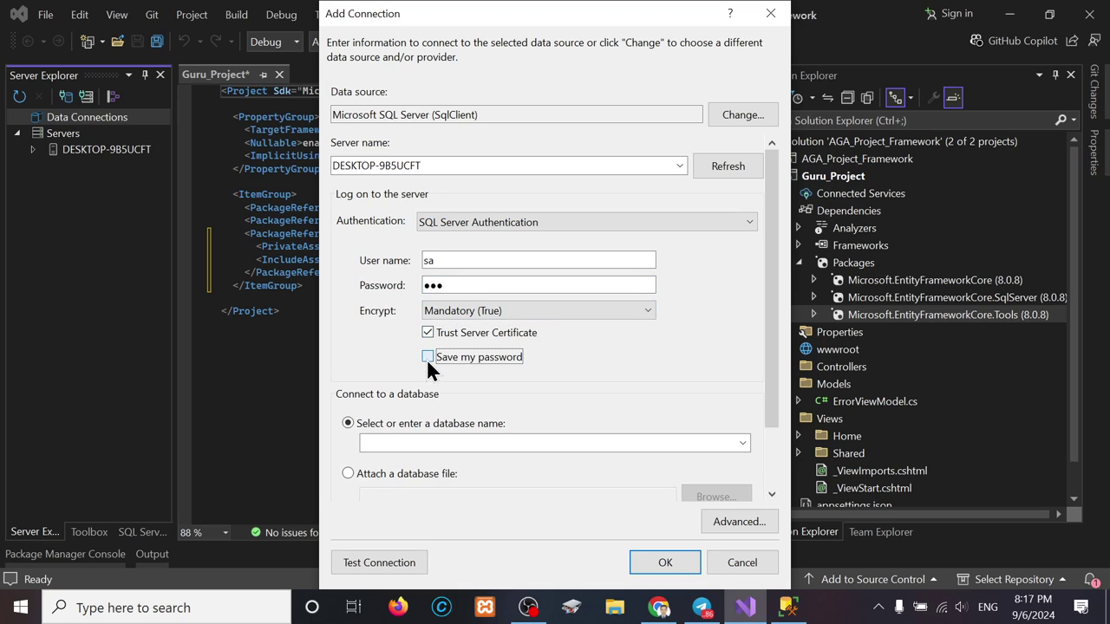
pyautogui.click(427, 357)
pyautogui.click(379, 564)
pyautogui.click(602, 367)
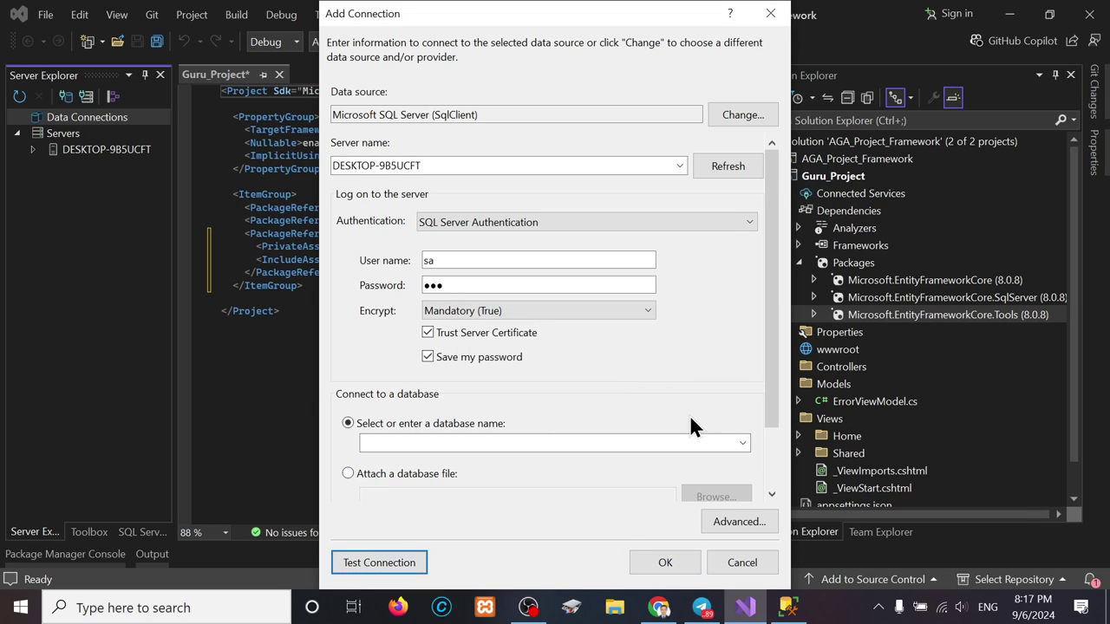
# Pick the tveto database and bring up the Advanced connection properties
pyautogui.click(742, 443)
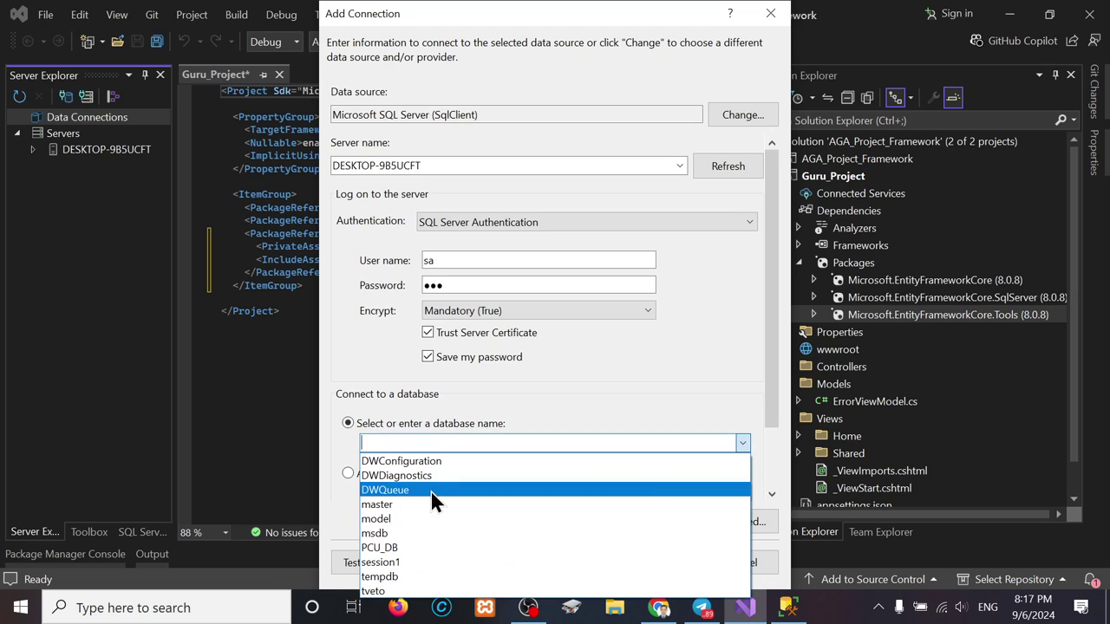
pyautogui.click(392, 592)
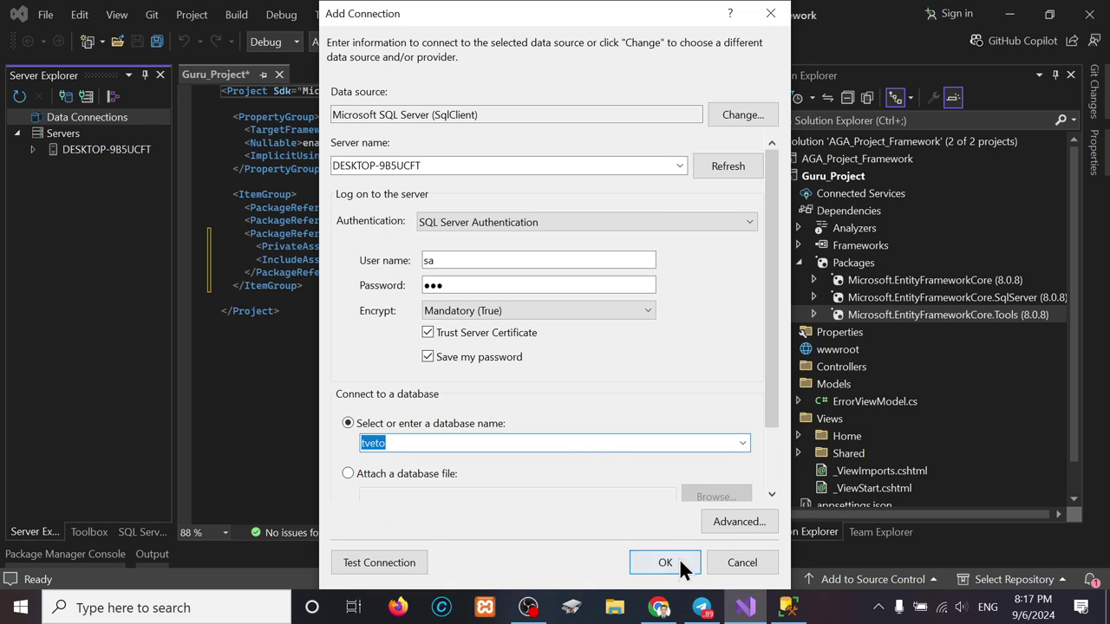
pyautogui.click(735, 519)
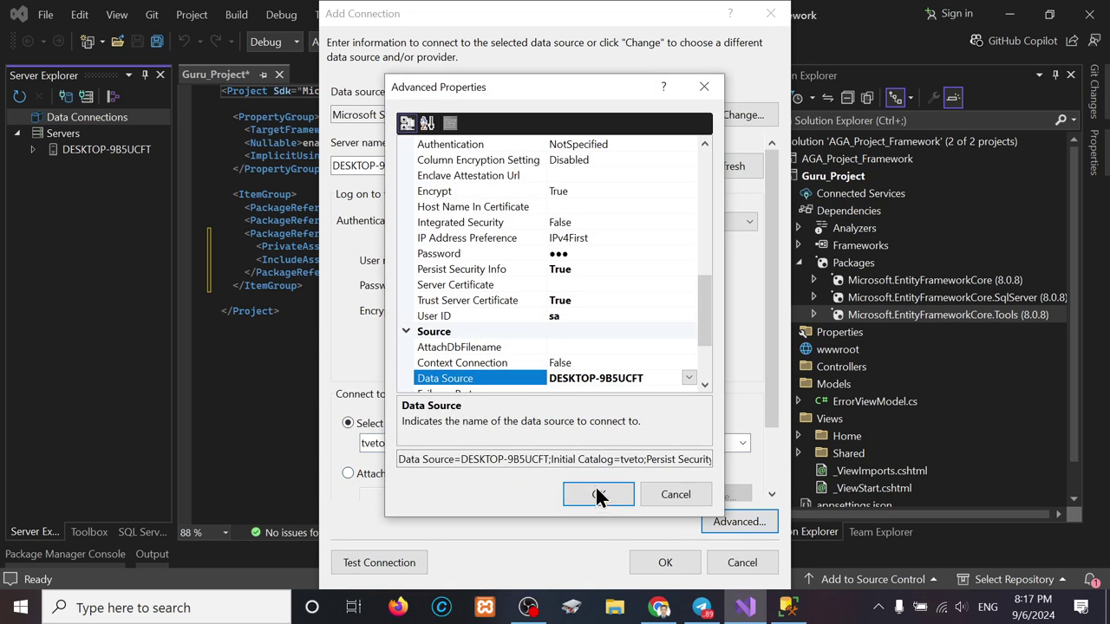
# Select the full generated connection string in Advanced Properties, then confirm both dialogs to add tveto
pyautogui.click(401, 460)
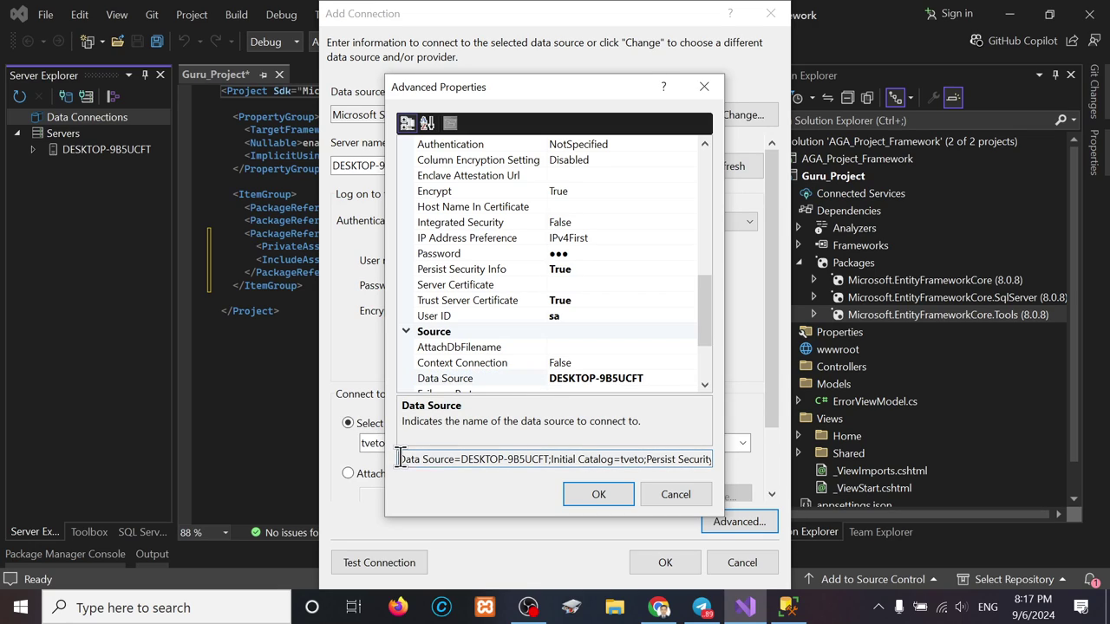
pyautogui.moveTo(401, 459); pyautogui.dragTo(764, 476)
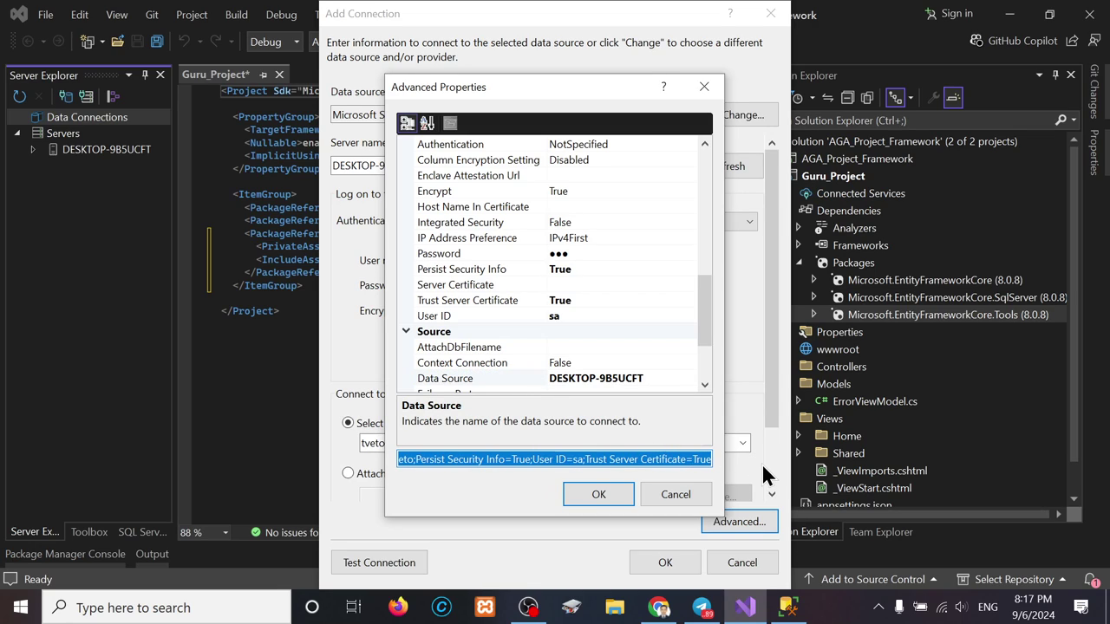
pyautogui.click(608, 496)
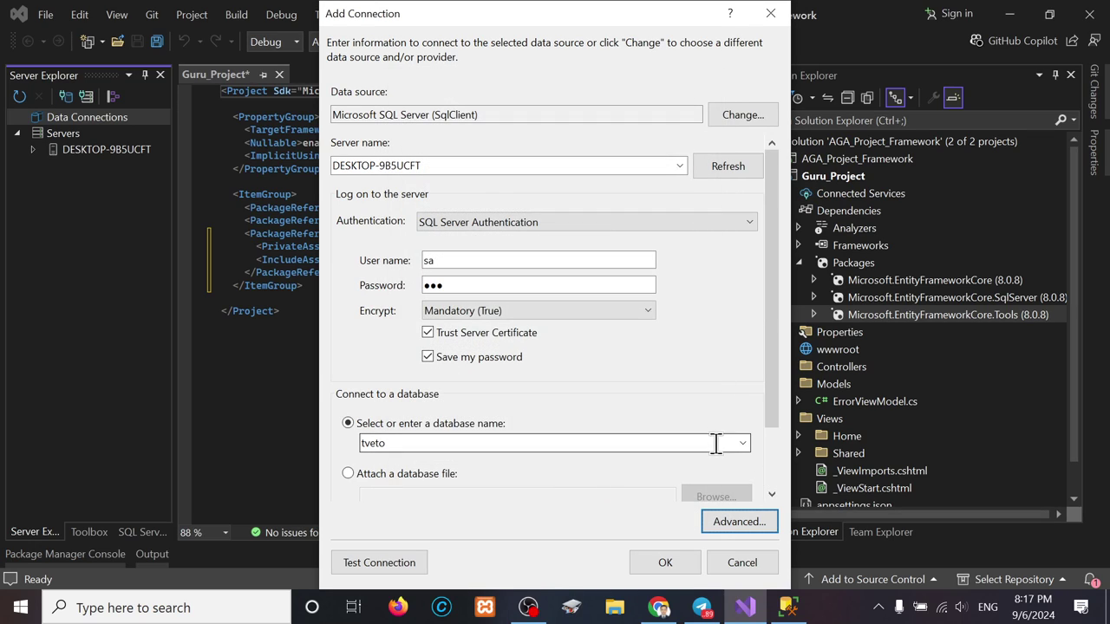
pyautogui.click(665, 562)
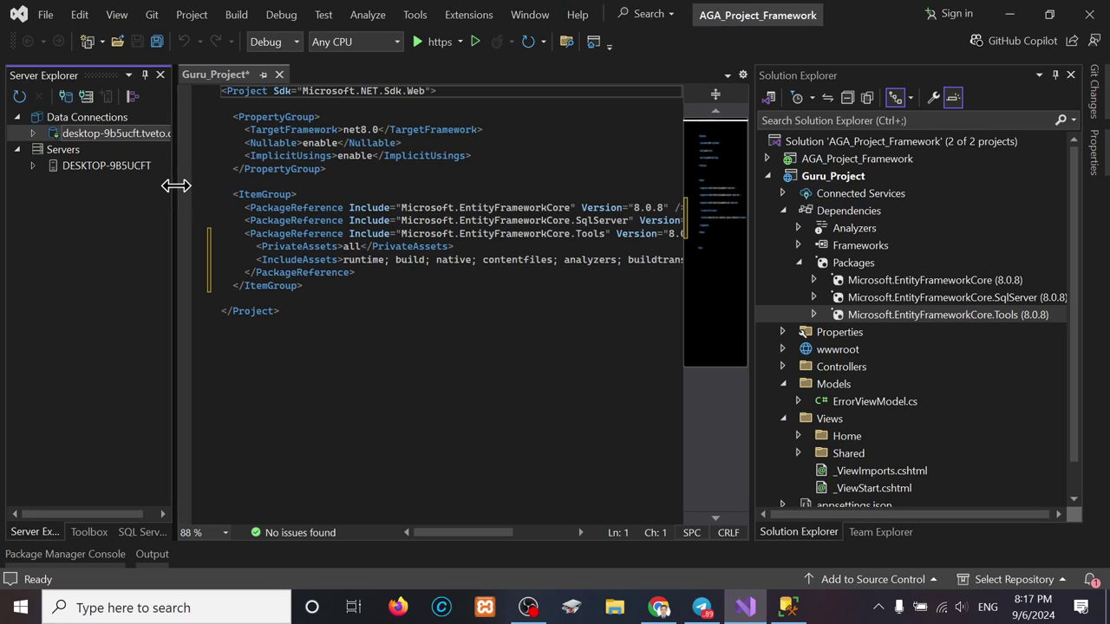
# Widen Server Explorer to read the desktop-9b5ucft.tveto connection name, narrow it, and return to Chrome
pyautogui.moveTo(174, 187); pyautogui.dragTo(304, 187)
pyautogui.click(154, 136)
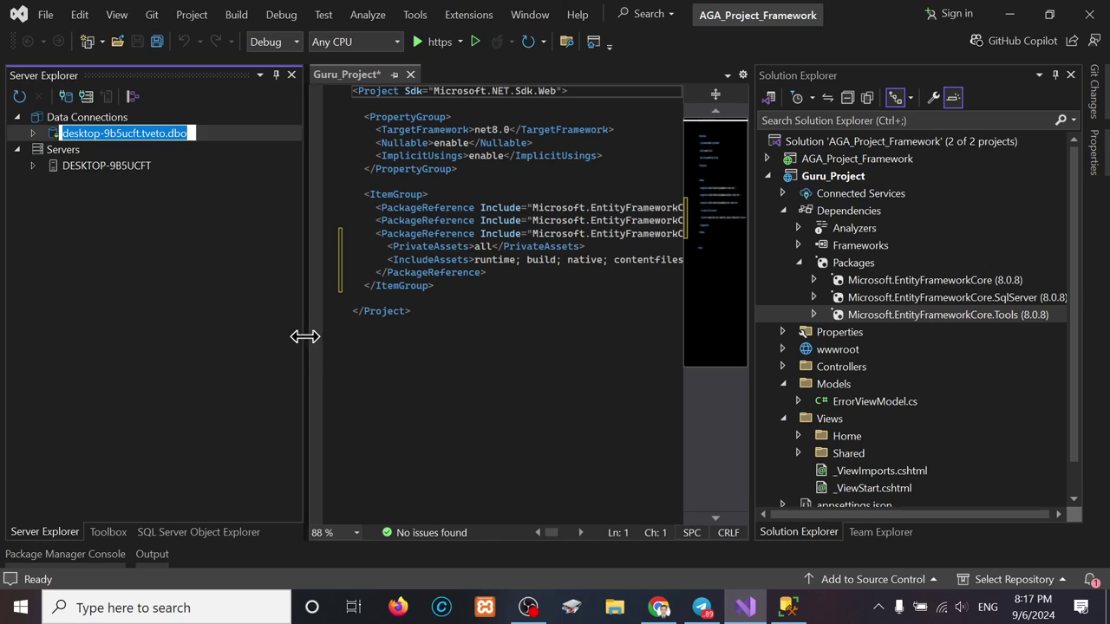
pyautogui.moveTo(308, 338); pyautogui.dragTo(140, 310)
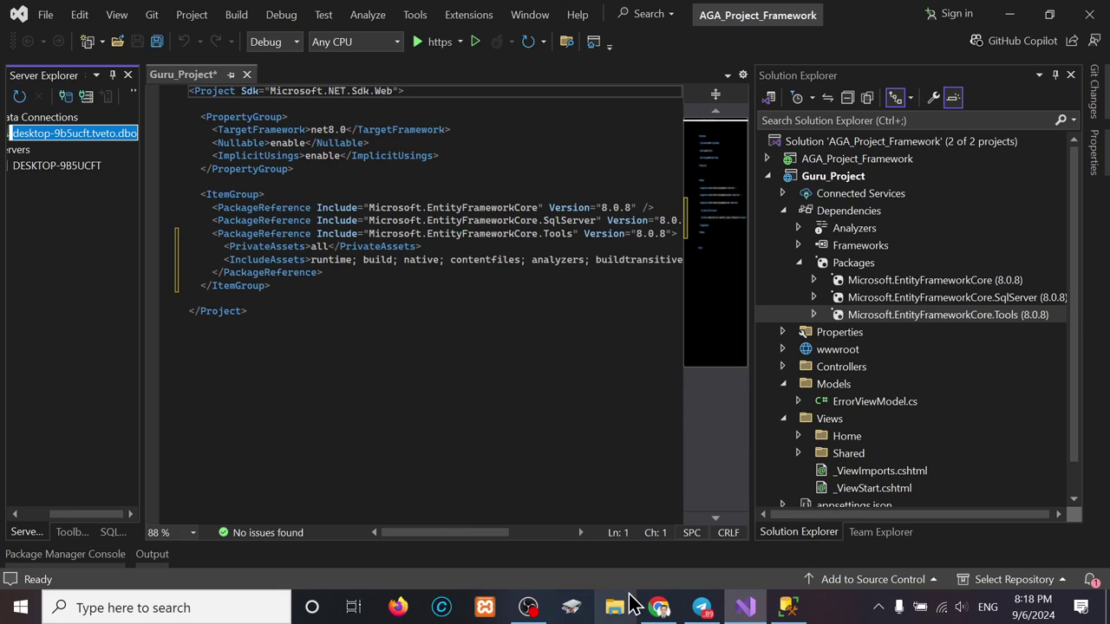
pyautogui.moveTo(659, 607)
pyautogui.click(657, 529)
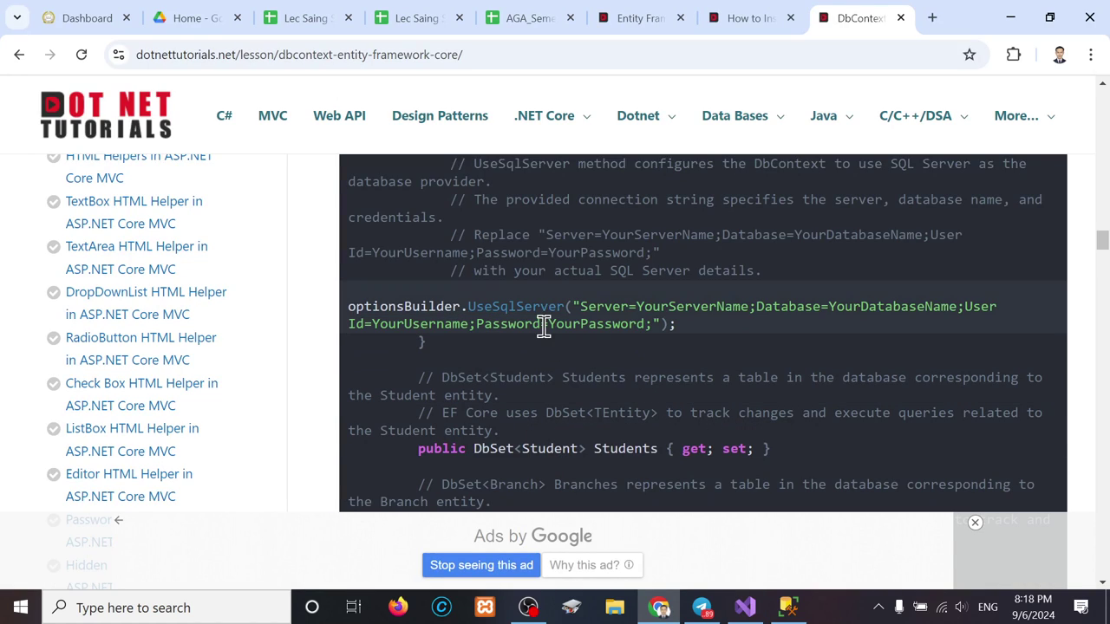
# Paste the tveto connection string into Chrome's address bar and compare it with the tutorial's sample
pyautogui.click(494, 54)
pyautogui.hotkey('ctrl', 'a')
pyautogui.write('Data Source=DESKTOP-9B5UCFT;Initial Catalog=tveto;Persist Security Info=True;User ID=sa;Trust Server Certificate=True')
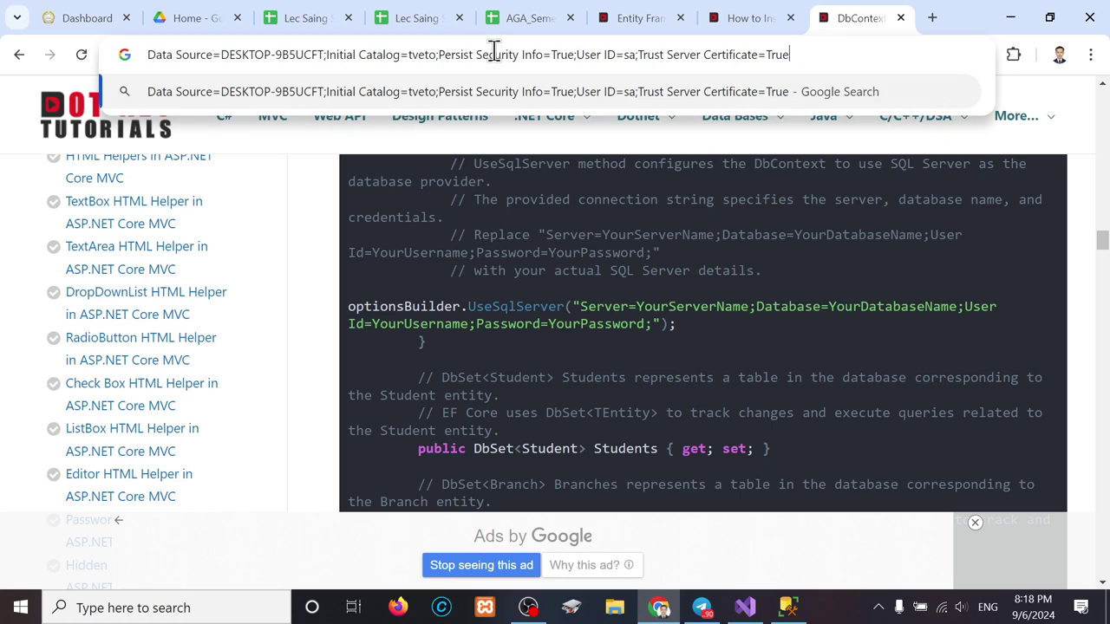
pyautogui.click(485, 351)
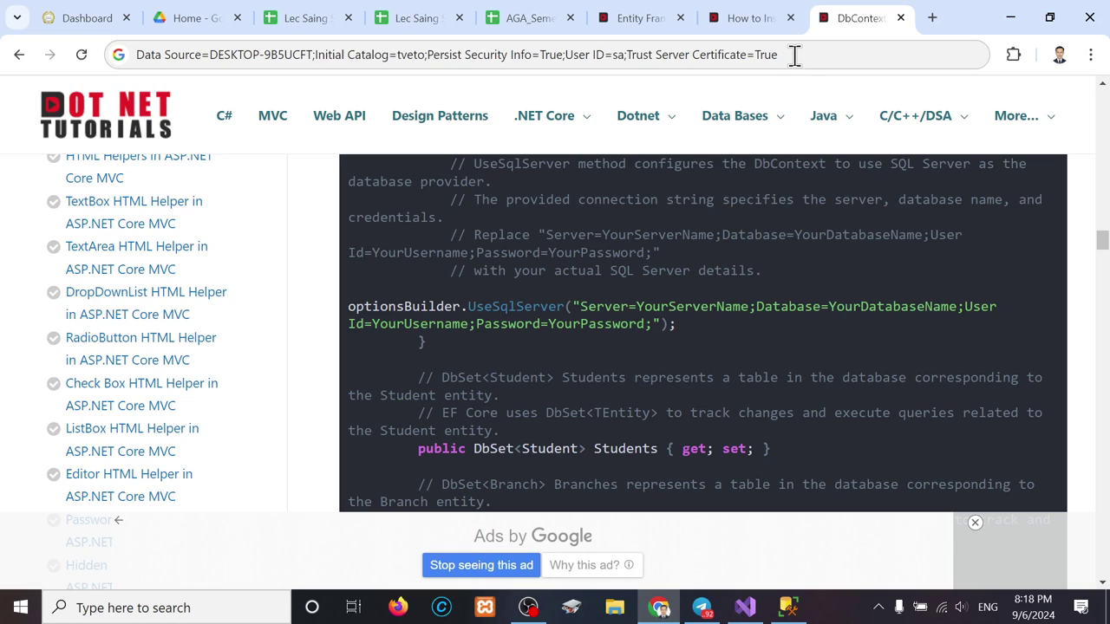
pyautogui.moveTo(789, 54); pyautogui.dragTo(123, 50)
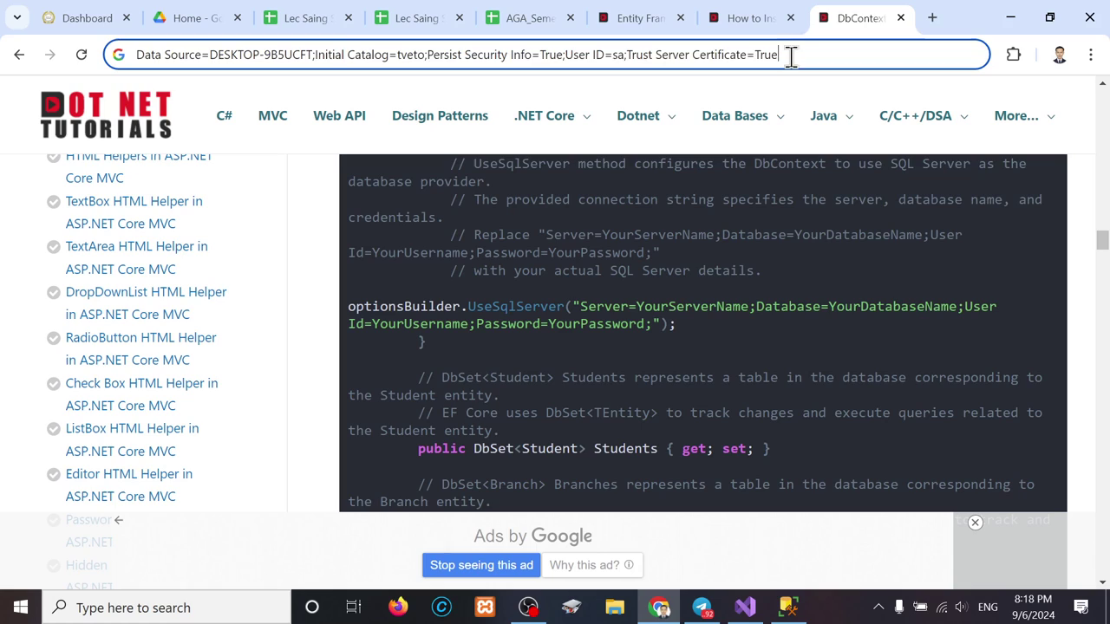
pyautogui.click(617, 353)
pyautogui.moveTo(581, 307); pyautogui.dragTo(646, 325)
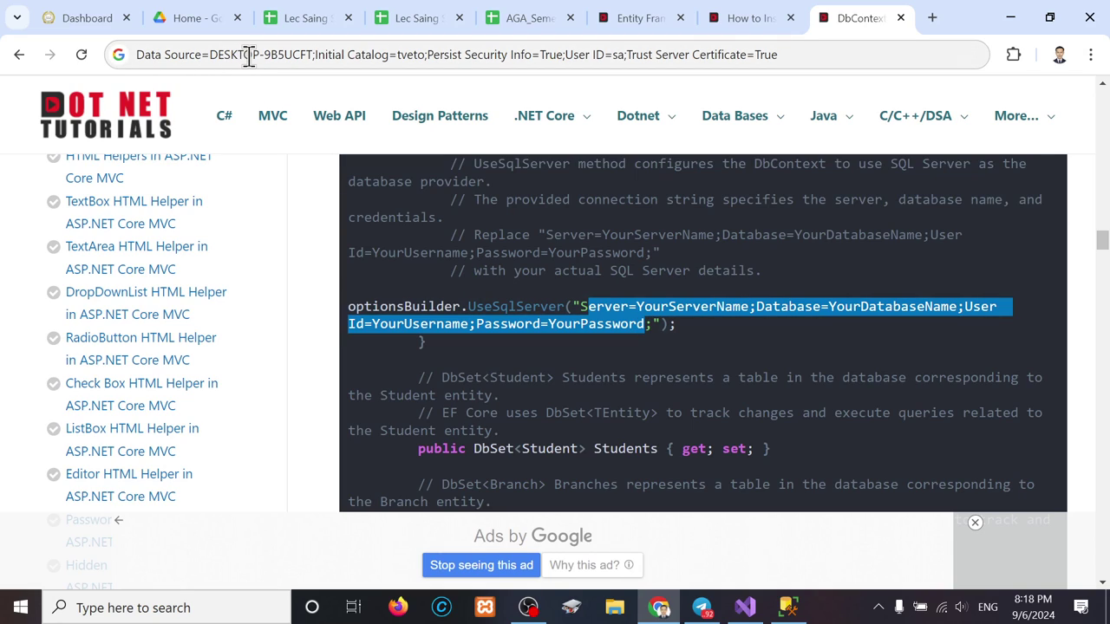
pyautogui.click(592, 314)
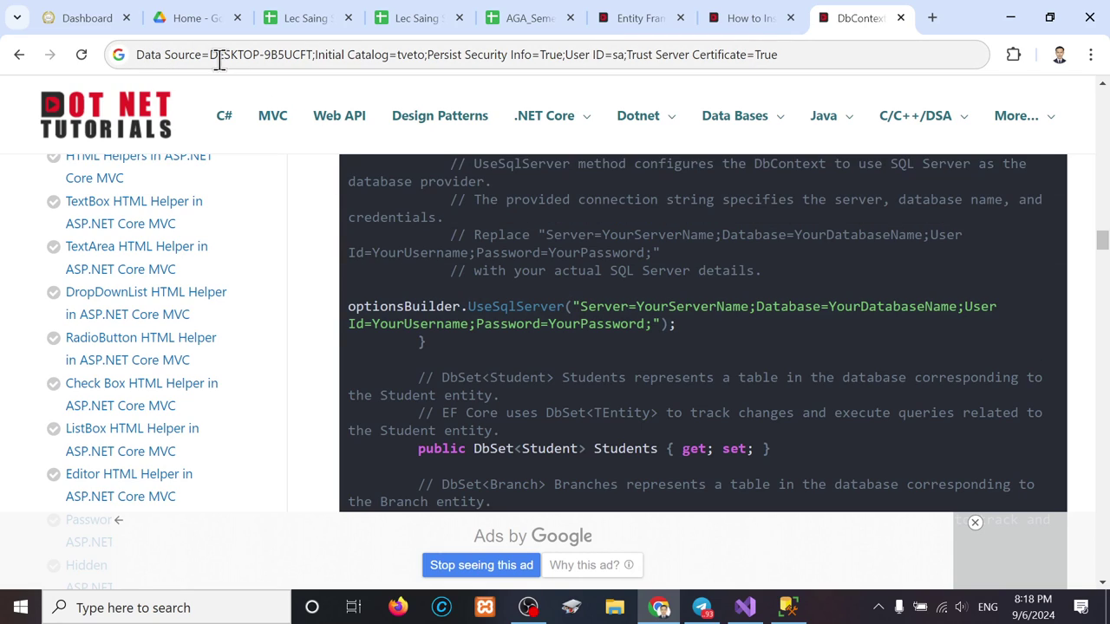
pyautogui.moveTo(767, 54); pyautogui.dragTo(129, 72)
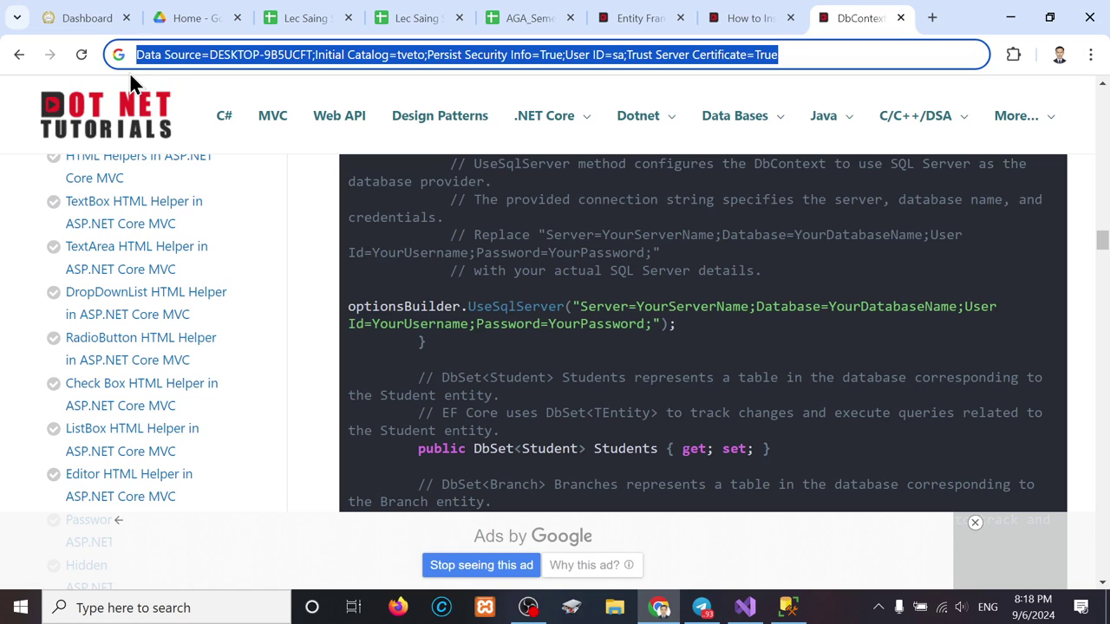
pyautogui.click(166, 58)
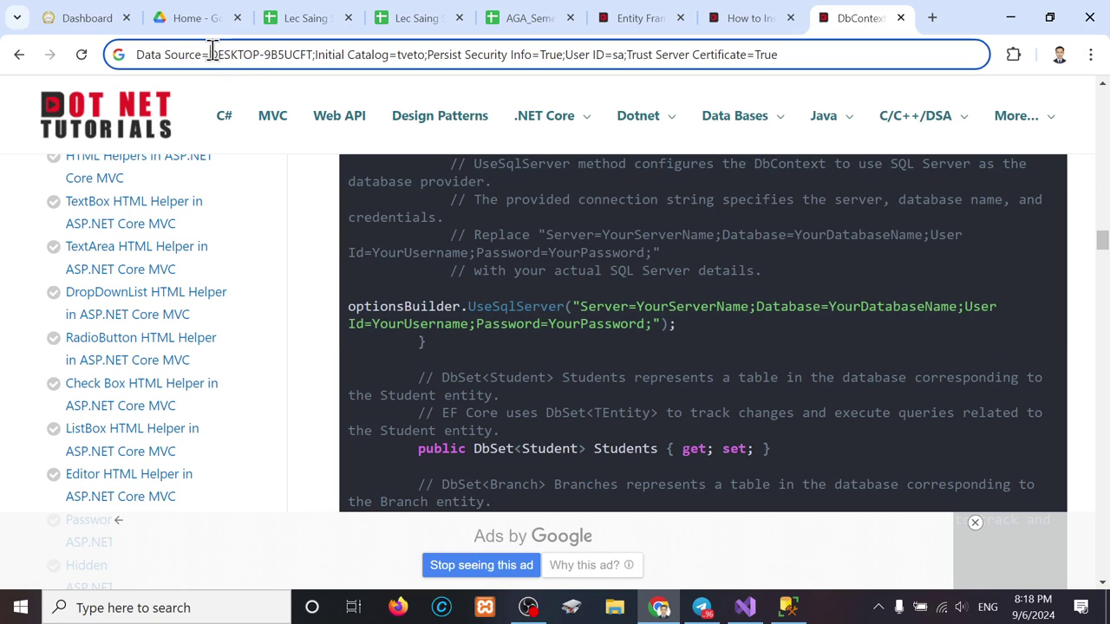
# Highlight the pasted string's server name, database tveto and User ID, then the sample string again
pyautogui.moveTo(210, 52); pyautogui.dragTo(312, 54)
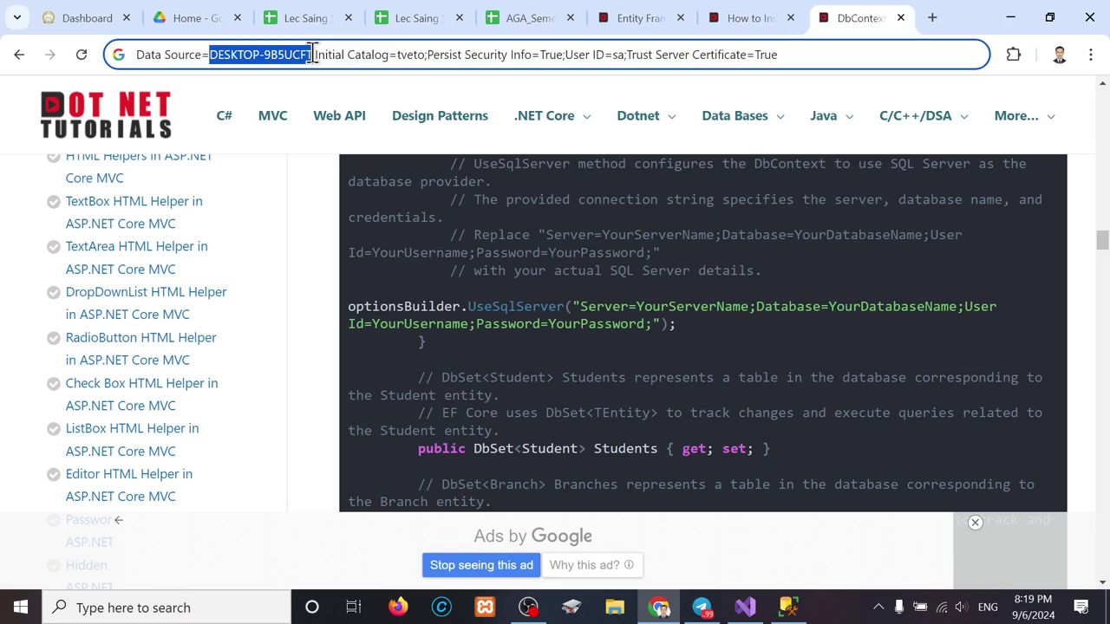
pyautogui.click(395, 52)
pyautogui.doubleClick(397, 53)
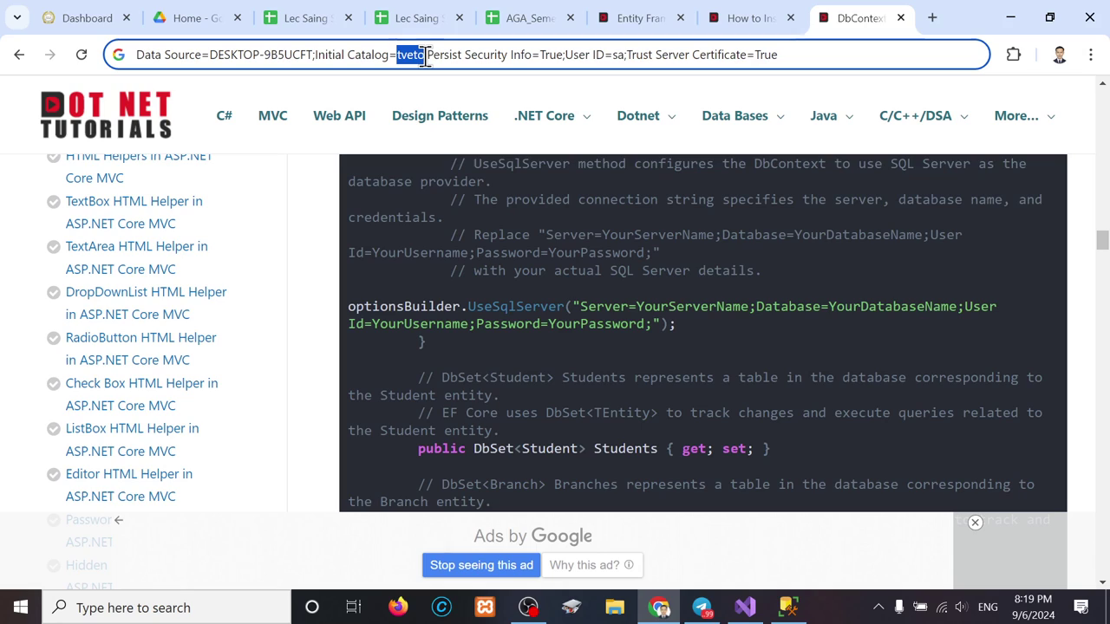
pyautogui.doubleClick(618, 54)
pyautogui.moveTo(639, 115)
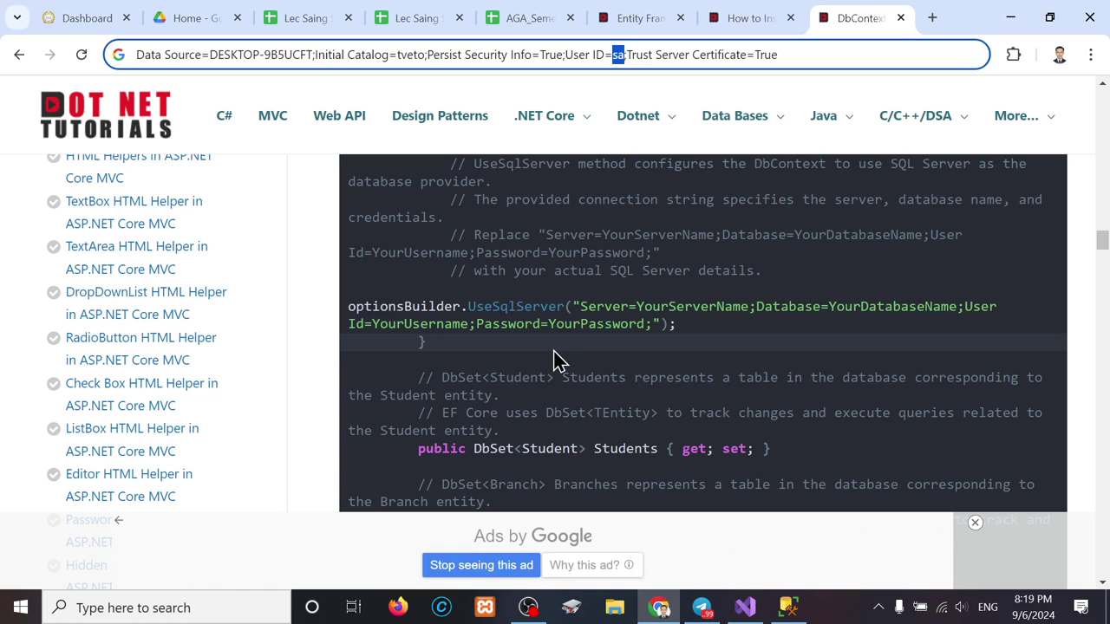
pyautogui.click(748, 307)
pyautogui.moveTo(582, 306); pyautogui.dragTo(647, 325)
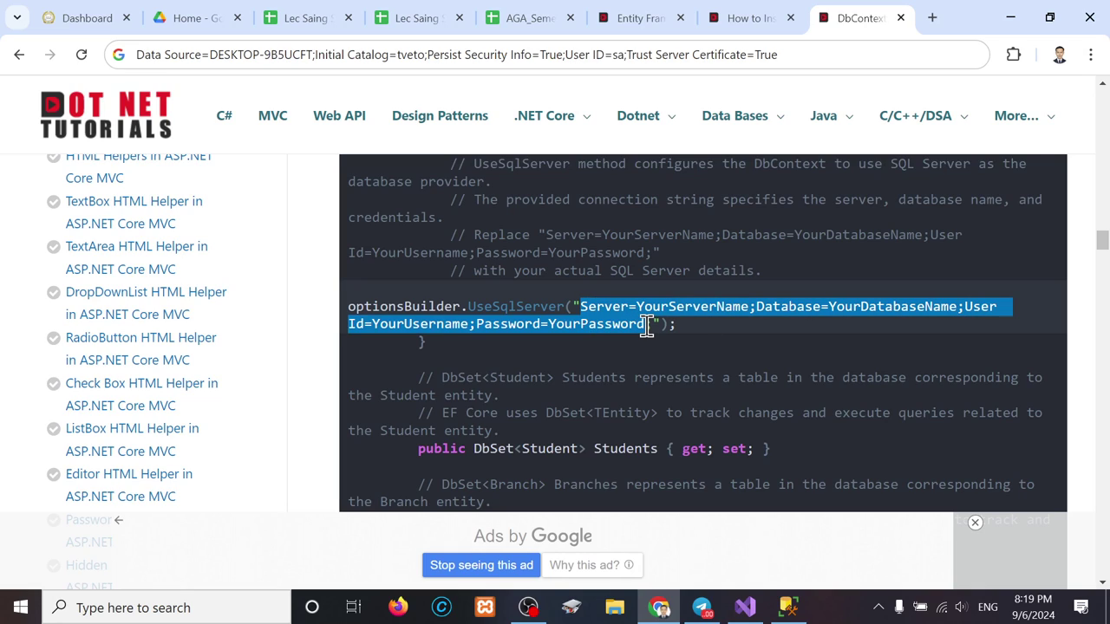
# Google 'connectionstring' and open the ConnectionStrings.com result in a background tab
pyautogui.click(933, 18)
pyautogui.write('co')
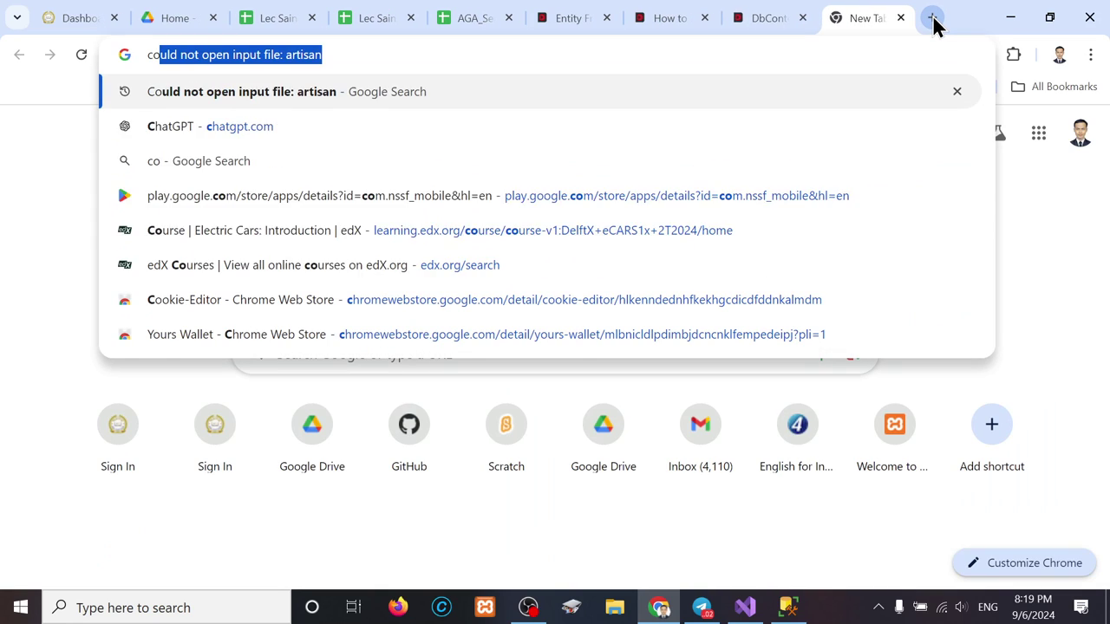
pyautogui.write('nnectionstr')
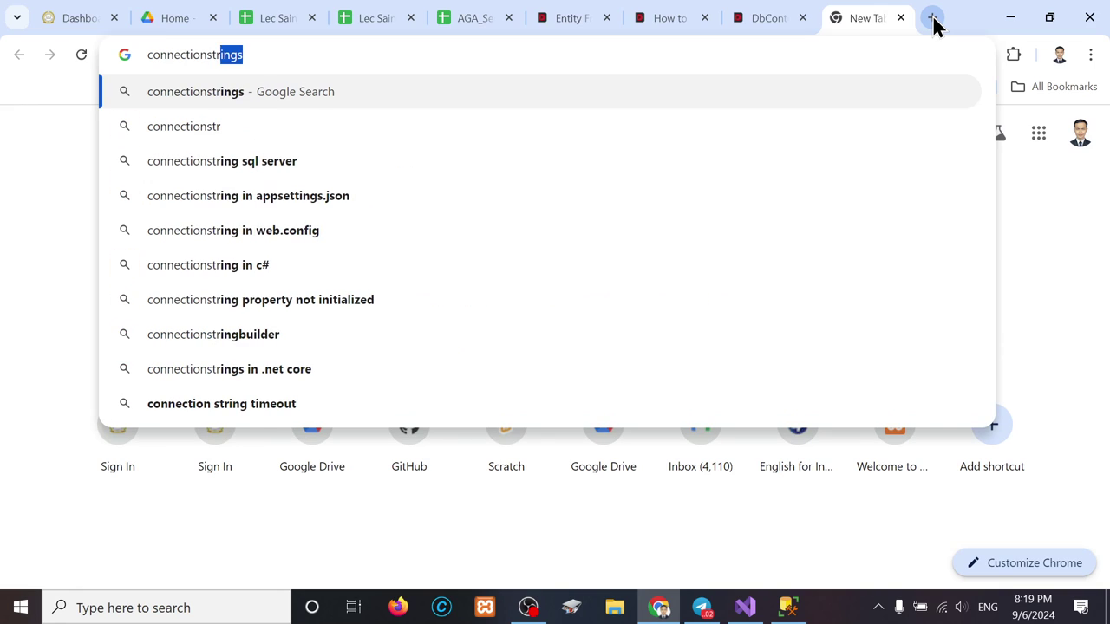
pyautogui.write('ing')
pyautogui.press('Return')
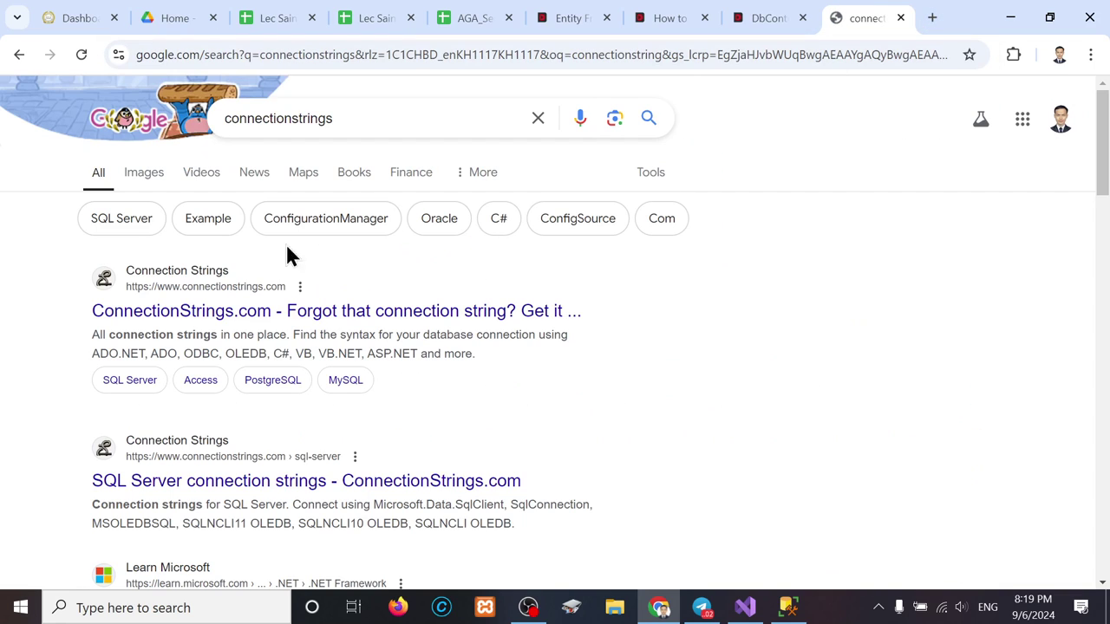
pyautogui.rightClick(180, 311)
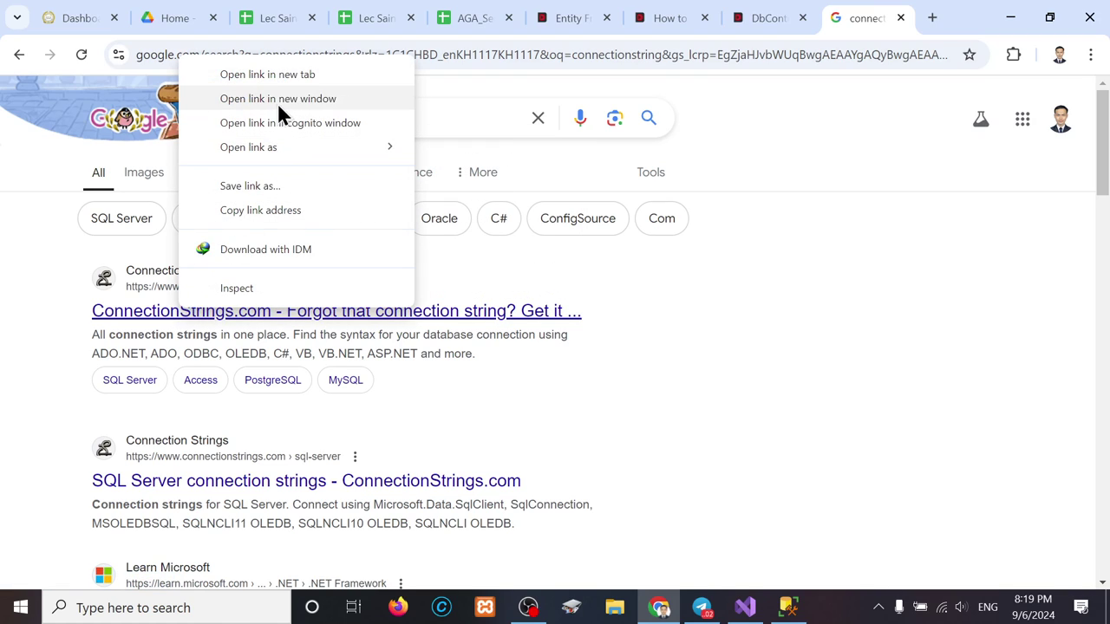
pyautogui.click(278, 74)
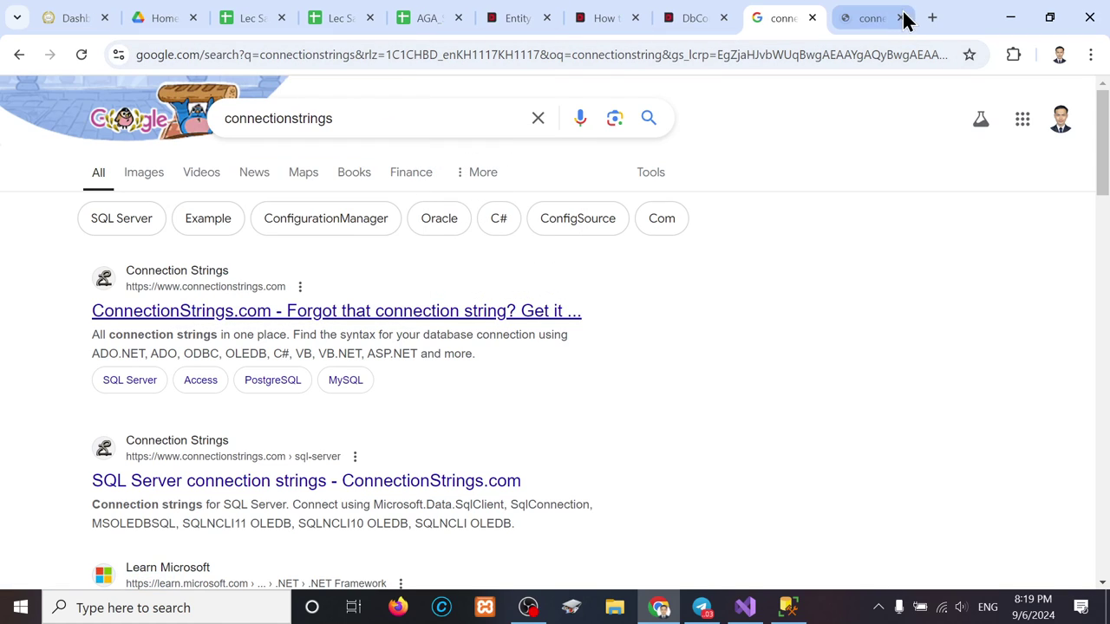
# On ConnectionStrings.com, open the SQL Server link from Connect to in a new tab and view it
pyautogui.click(872, 19)
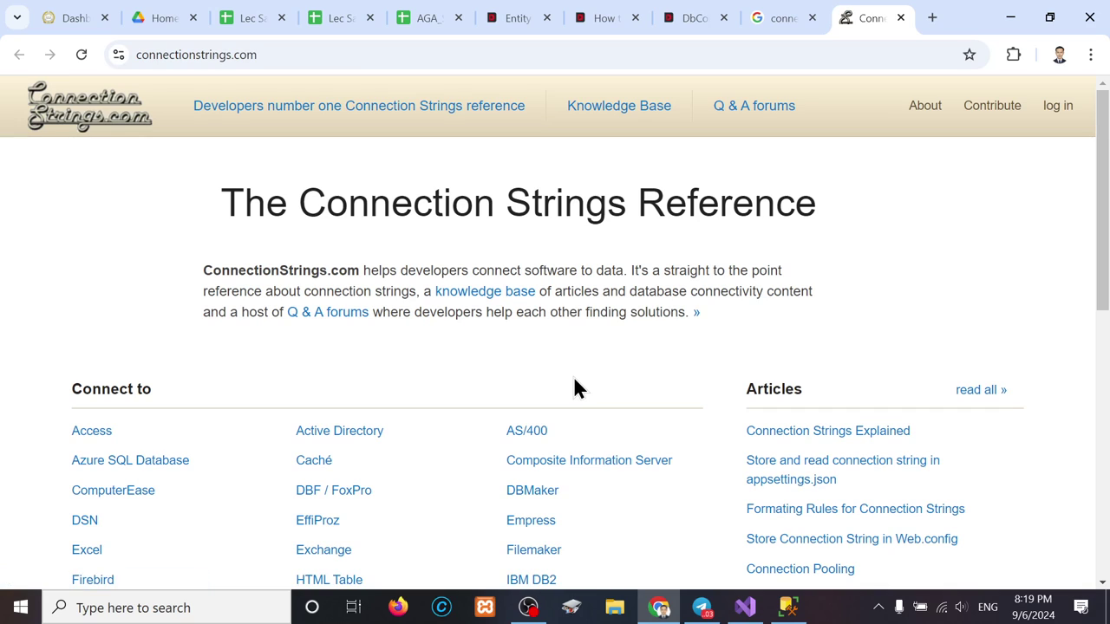
pyautogui.scroll(-2, 107, 442)
pyautogui.scroll(-2, 106, 441)
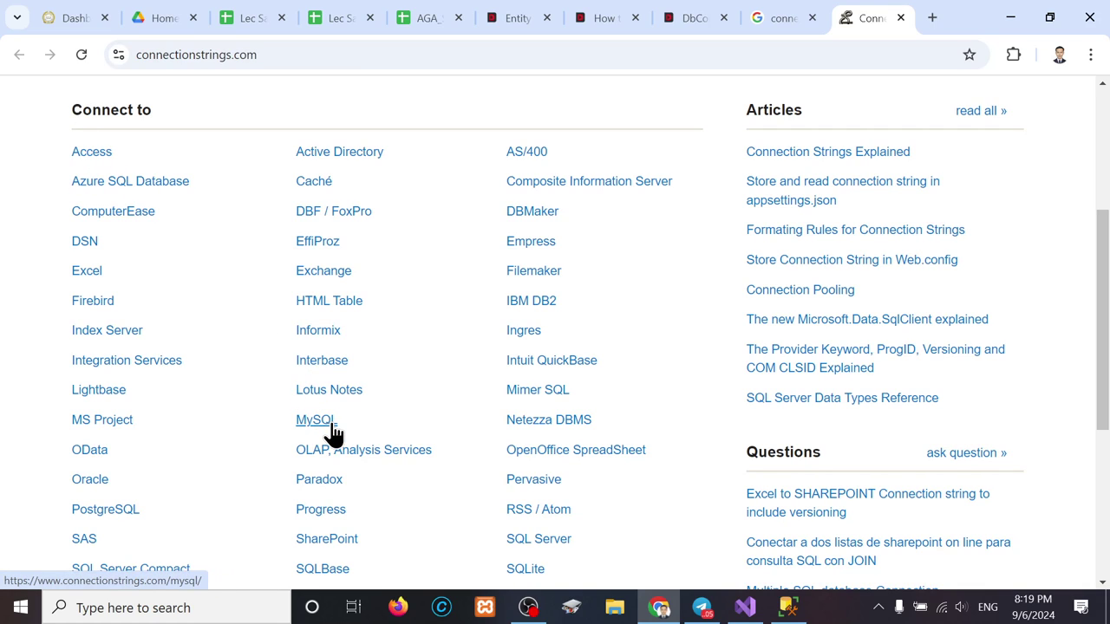
pyautogui.scroll(-2, 486, 469)
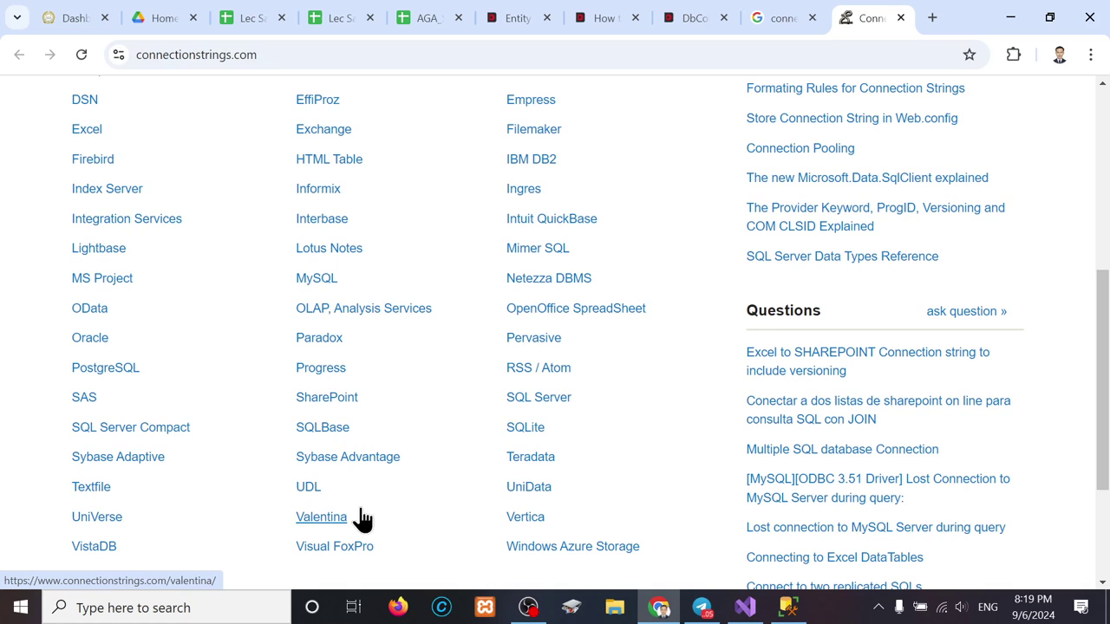
pyautogui.scroll(-1, 146, 535)
pyautogui.scroll(2, 144, 535)
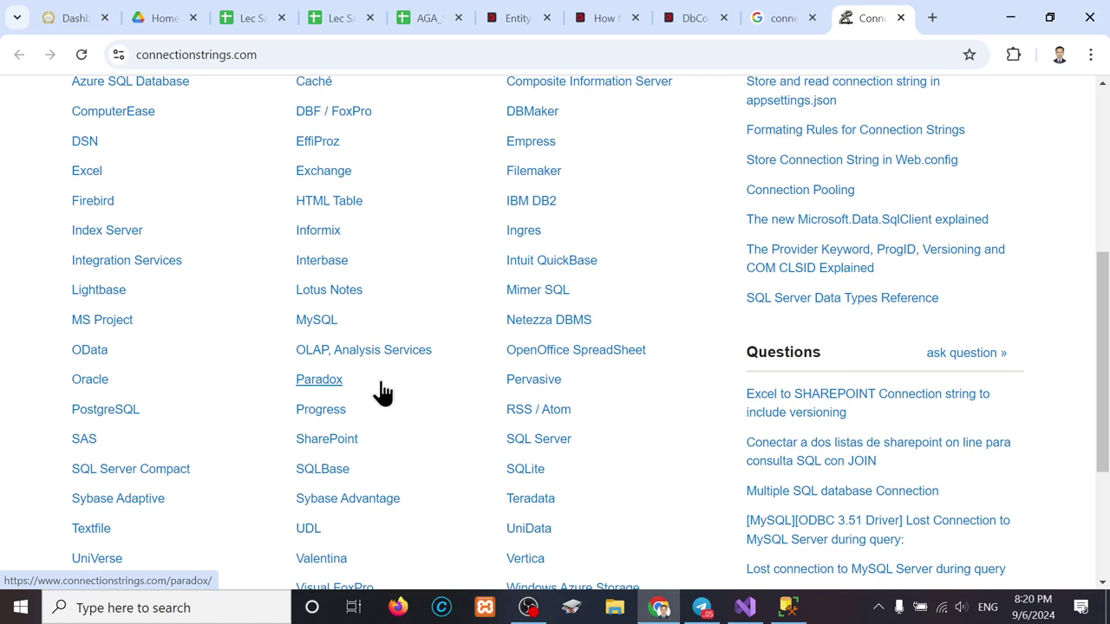
pyautogui.scroll(-2, 368, 490)
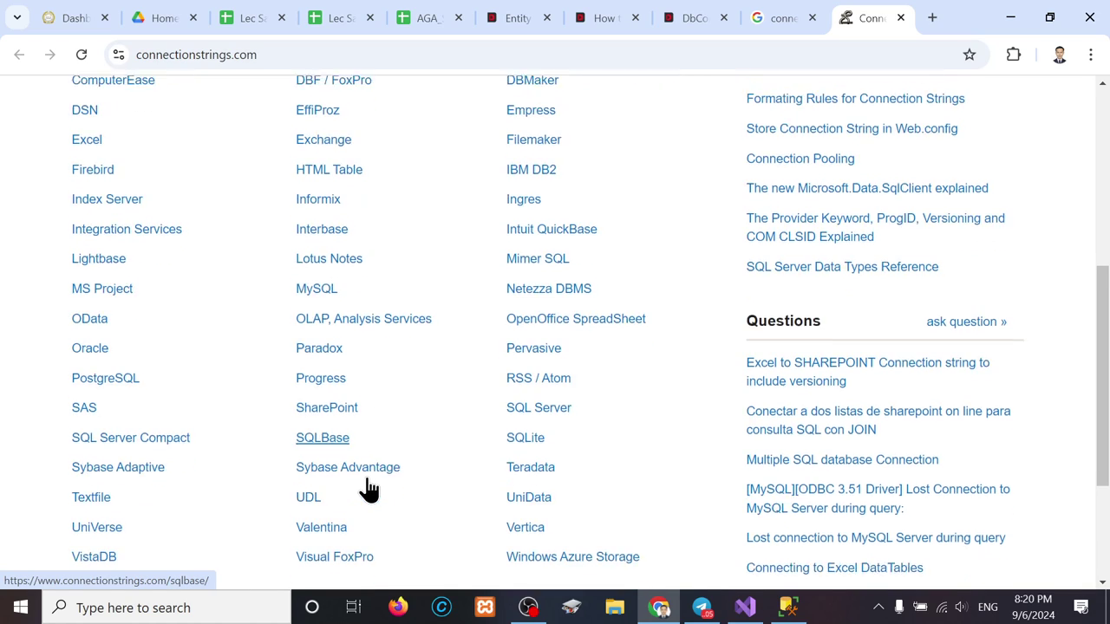
pyautogui.rightClick(549, 341)
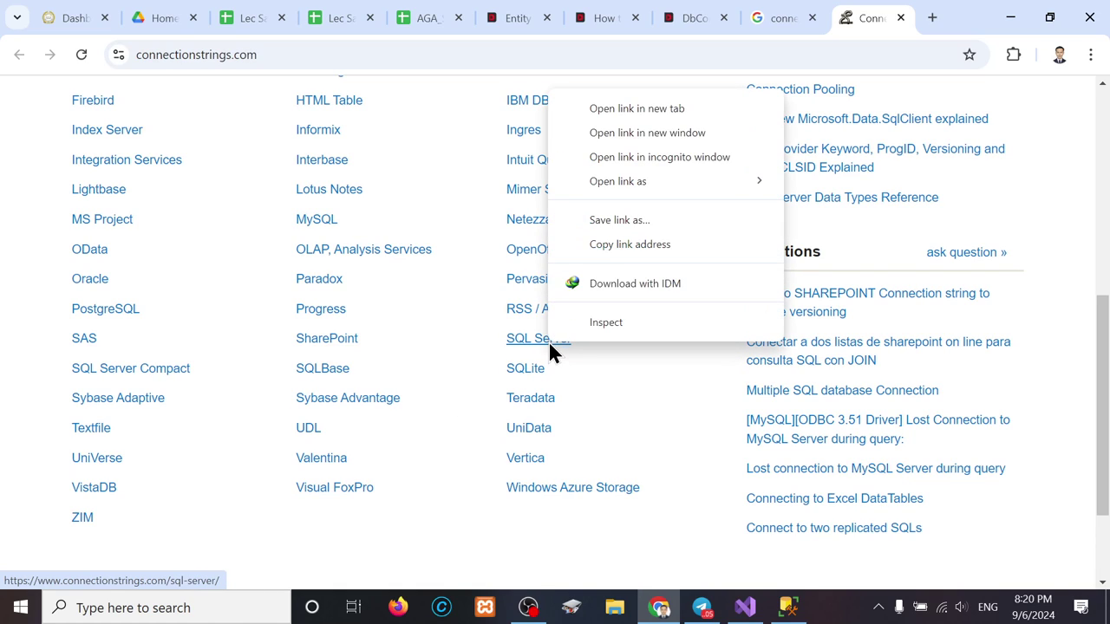
pyautogui.click(637, 108)
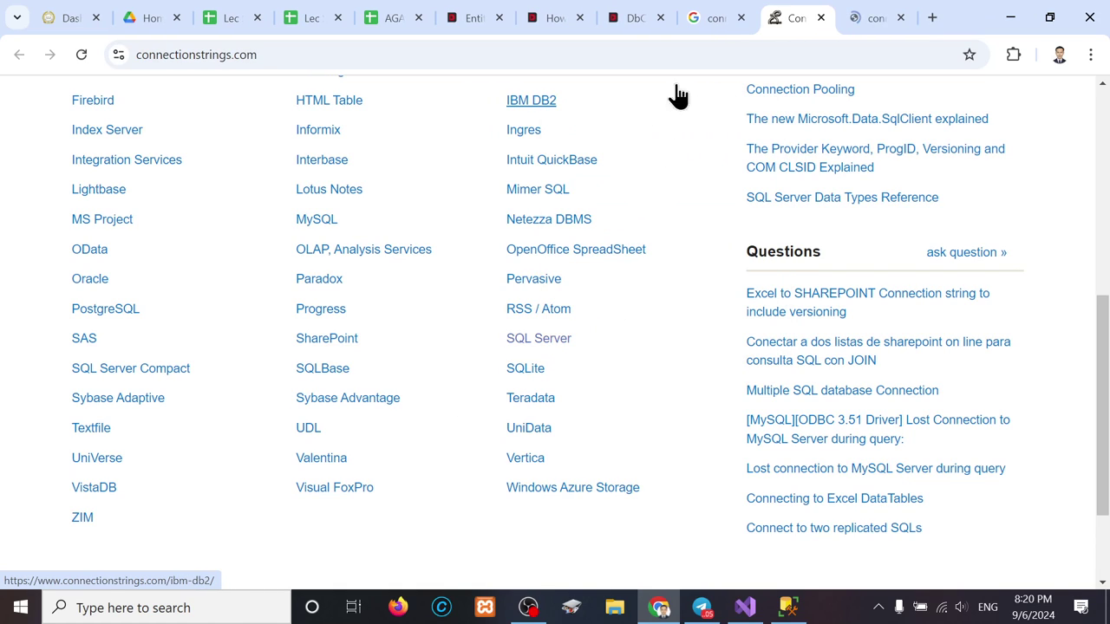
pyautogui.click(868, 14)
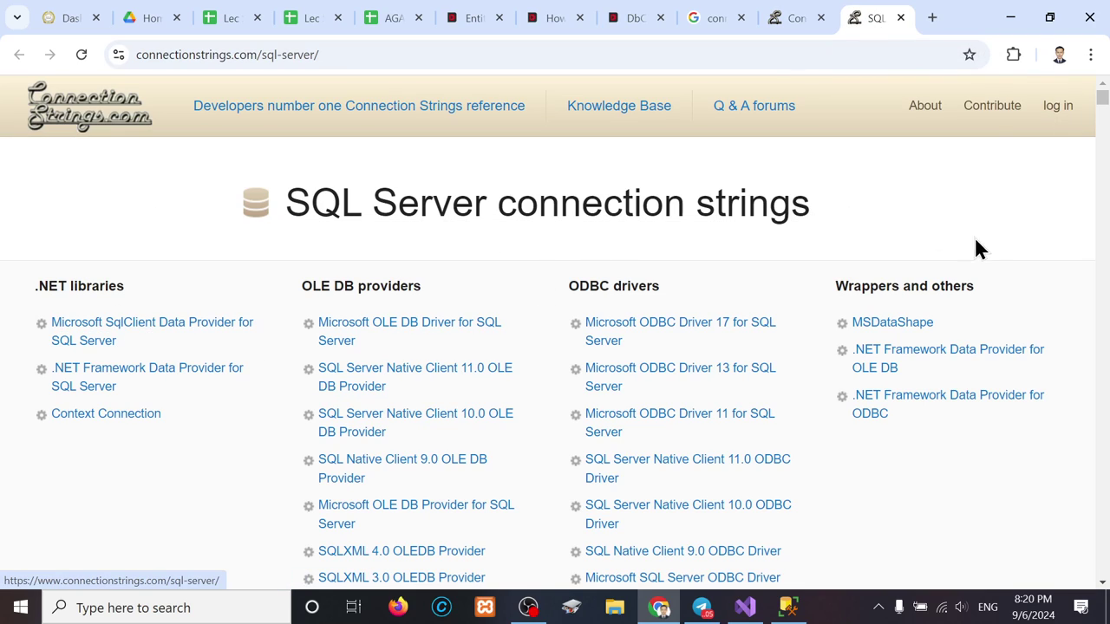
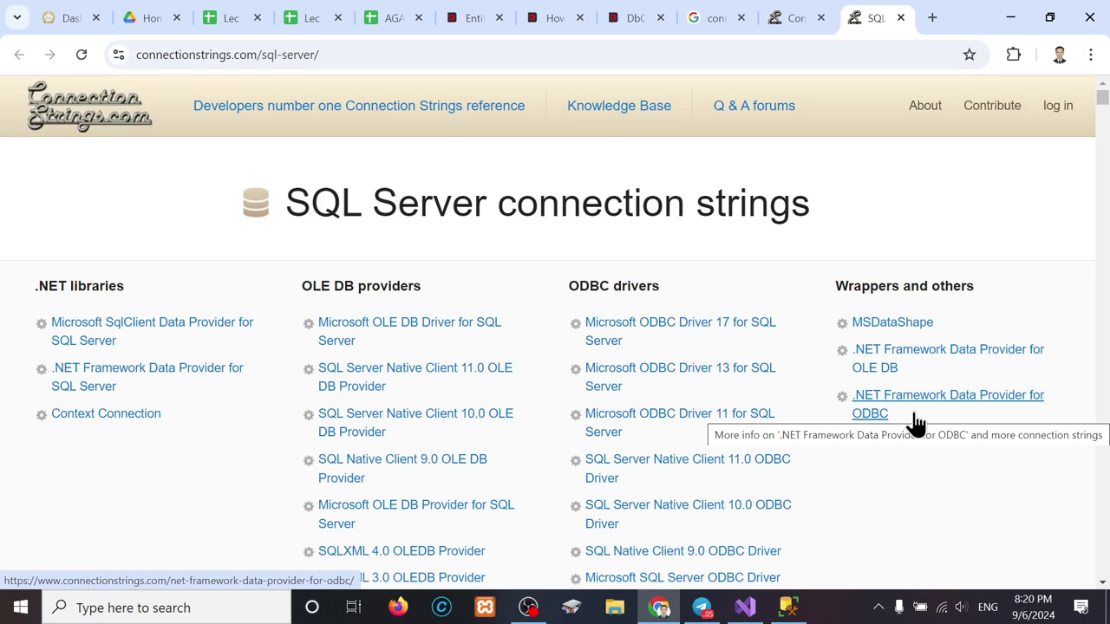
# Open the Microsoft SqlClient provider in a new tab, go to its SQL Server 2019 page, and dismiss the ad
pyautogui.rightClick(113, 330)
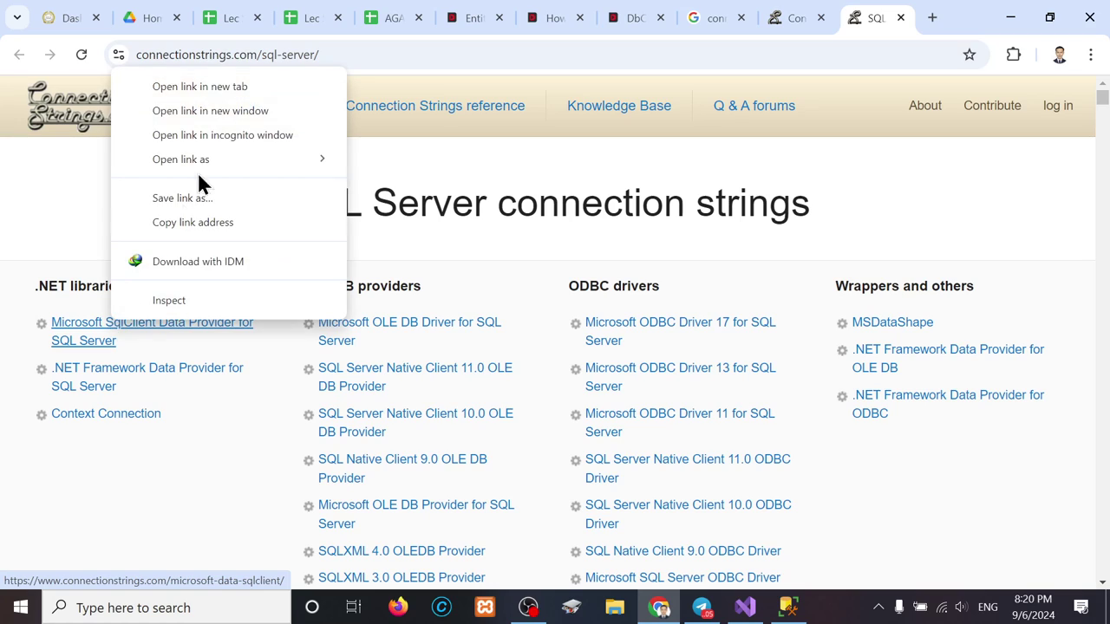
pyautogui.click(241, 87)
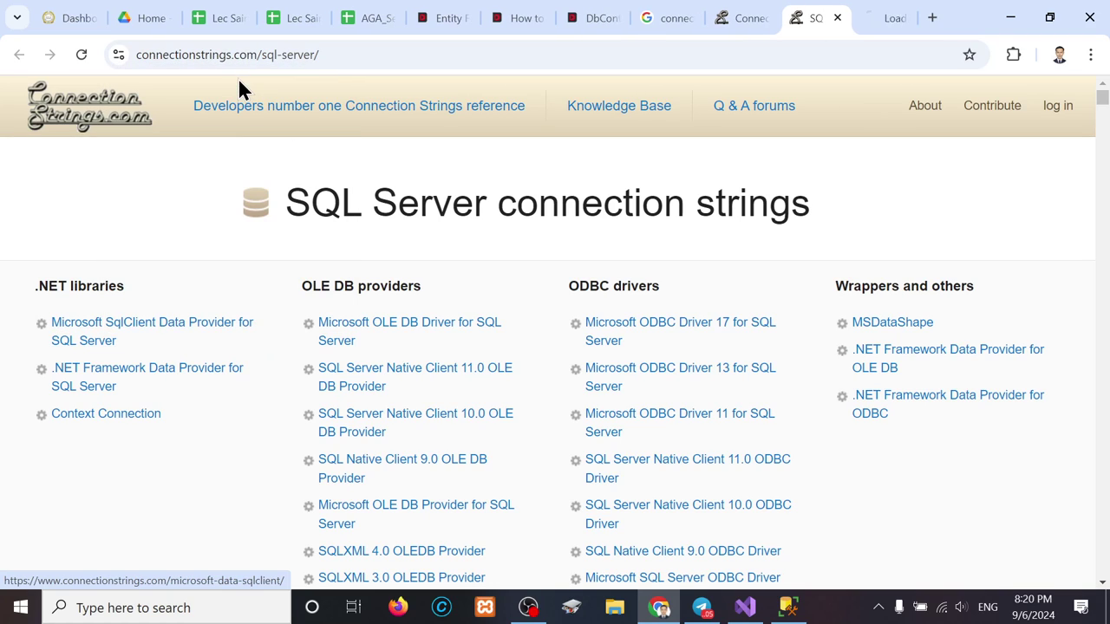
pyautogui.click(873, 21)
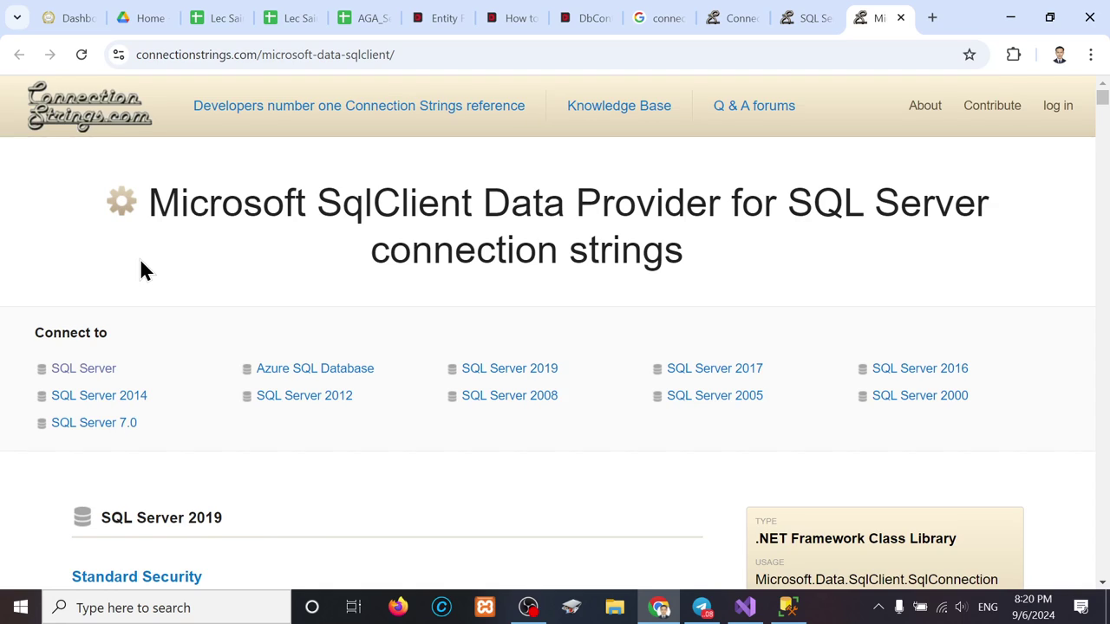
pyautogui.scroll(-1, 139, 265)
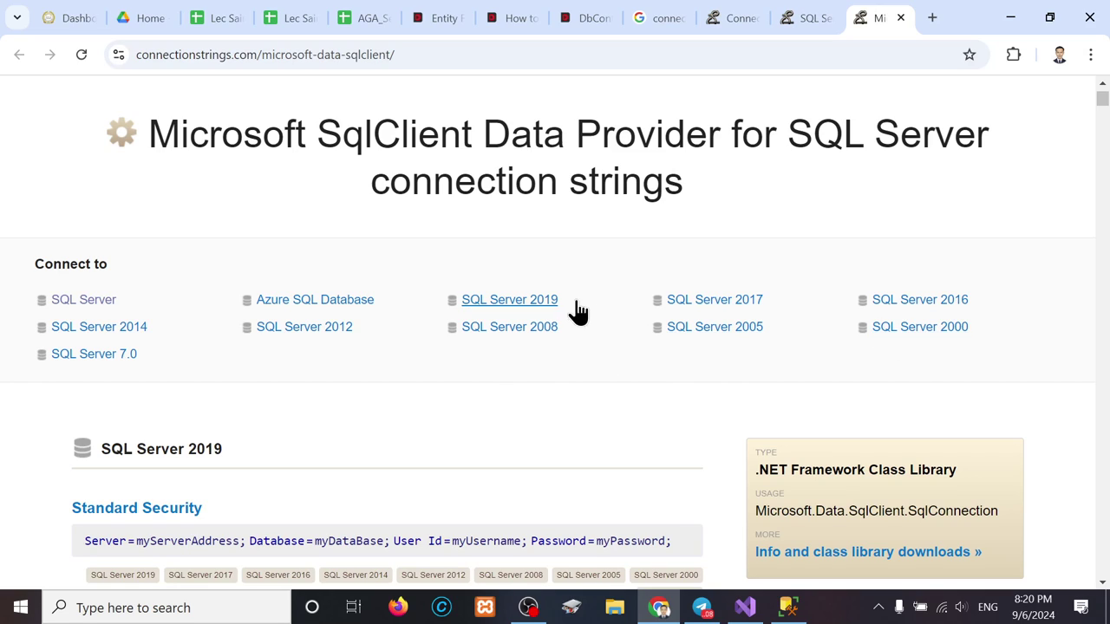
pyautogui.click(528, 305)
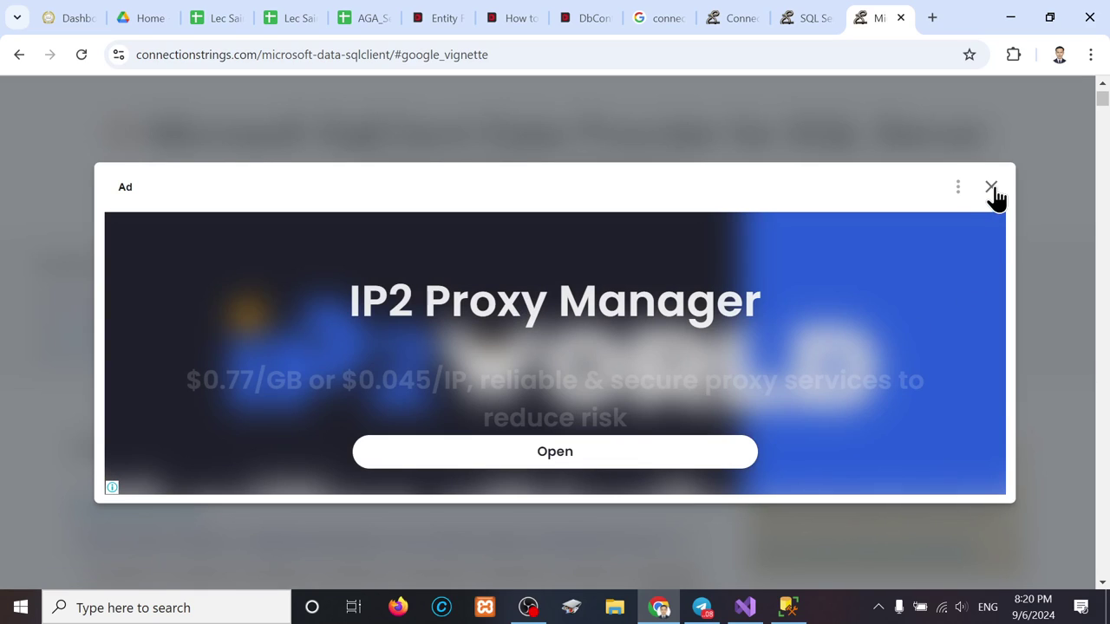
pyautogui.click(991, 187)
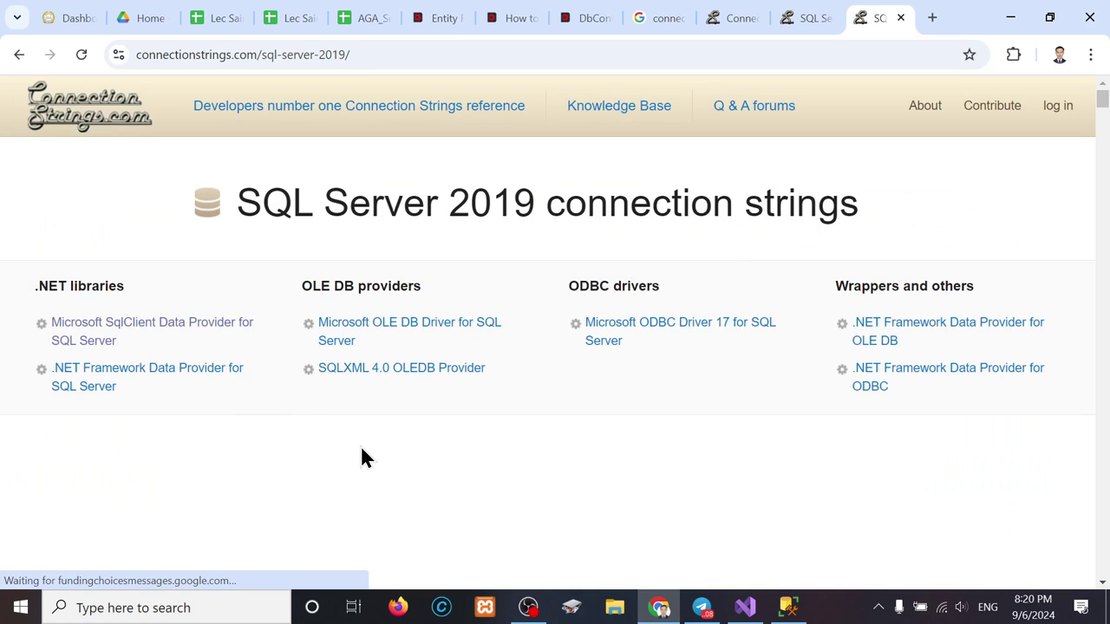
# Highlight the Standard Security connection string in the SqlClient section
pyautogui.scroll(-3, 360, 444)
pyautogui.scroll(-2, 361, 451)
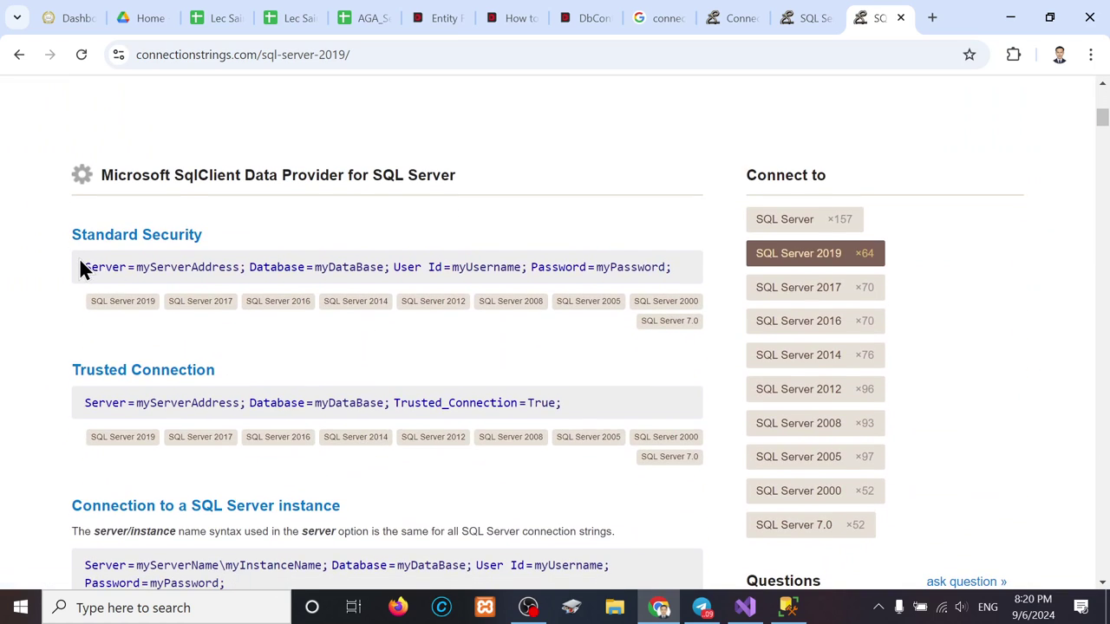
pyautogui.moveTo(80, 262)
pyautogui.mouseDown()
pyautogui.moveTo(282, 267)
pyautogui.moveTo(387, 287)
pyautogui.mouseUp()
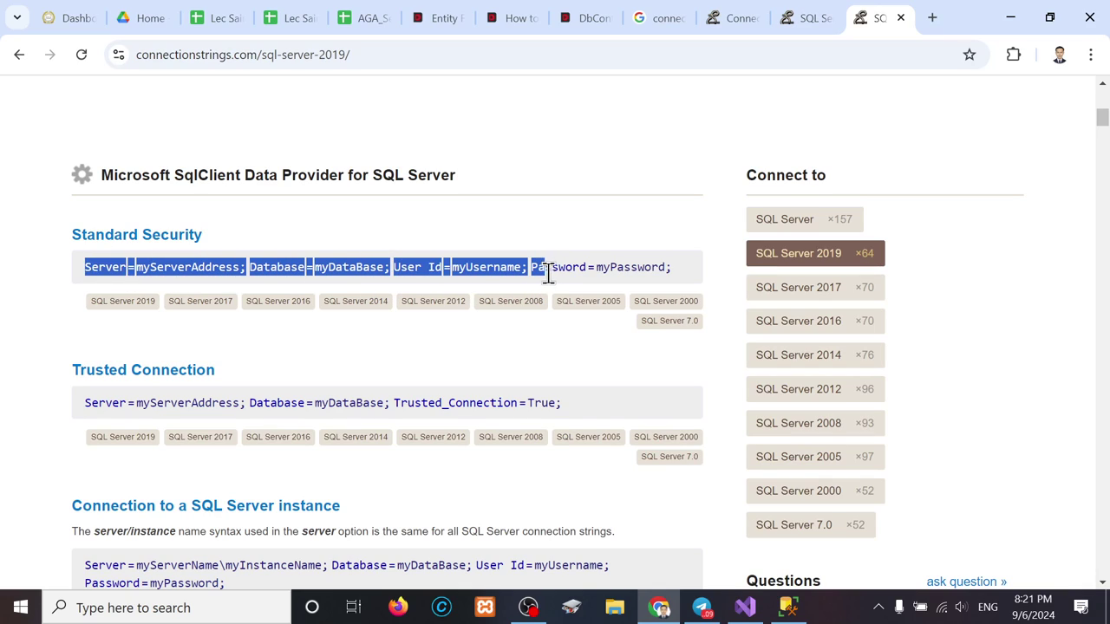
pyautogui.moveTo(519, 279); pyautogui.dragTo(697, 262)
pyautogui.click(698, 262)
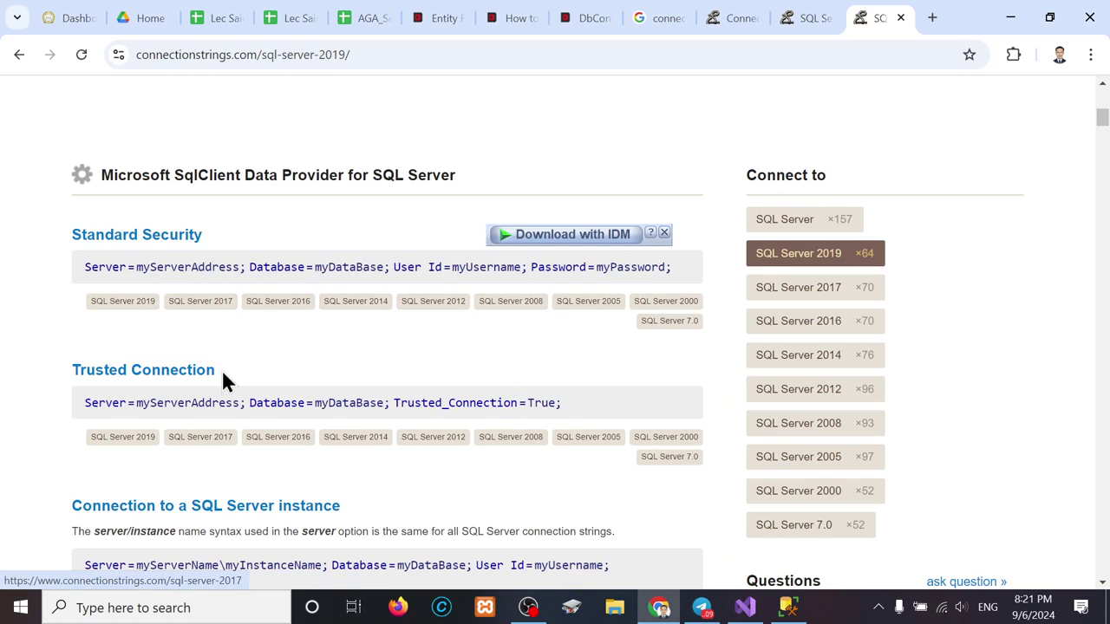
# Select the SQL Server instance connection string, scroll to the IP-address example, then return to Dot Net Tutorials
pyautogui.moveTo(73, 373); pyautogui.dragTo(229, 373)
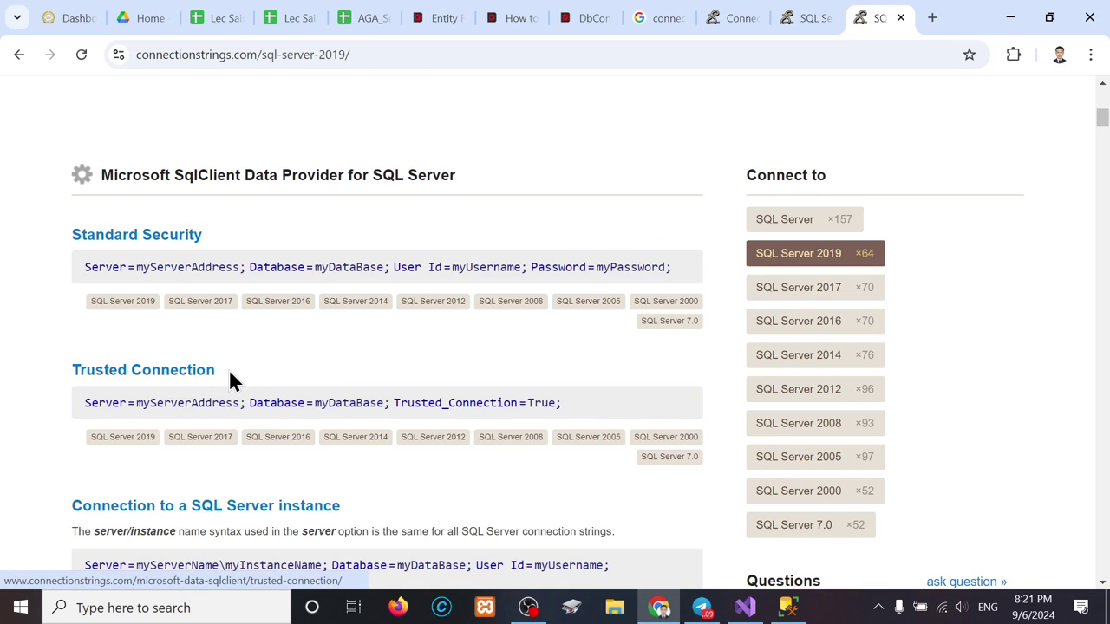
pyautogui.scroll(-2, 283, 518)
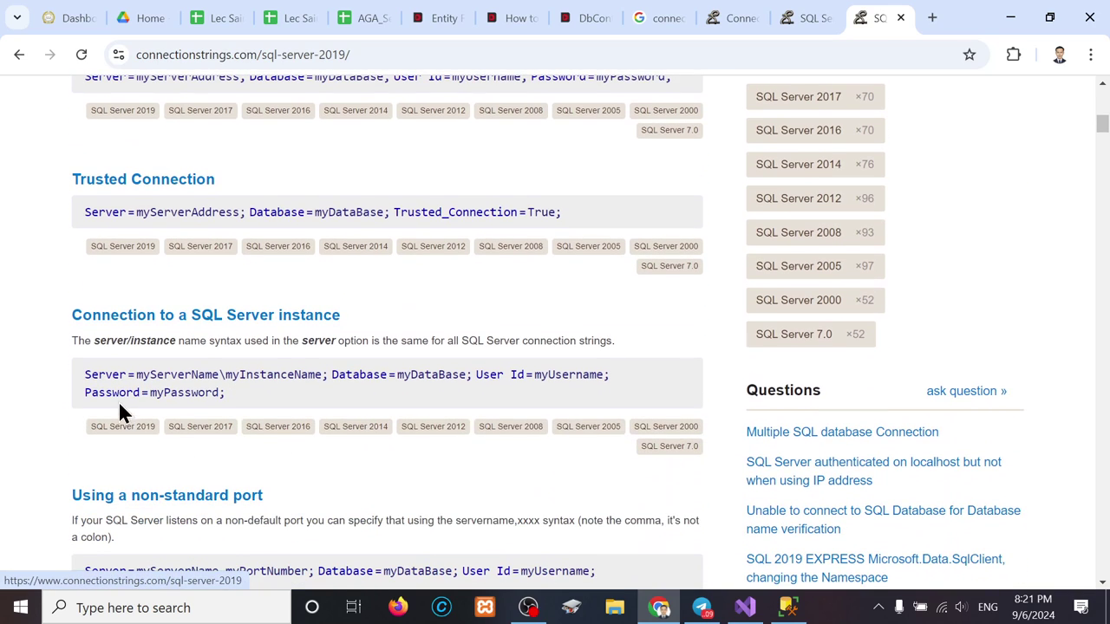
pyautogui.moveTo(84, 374); pyautogui.dragTo(226, 395)
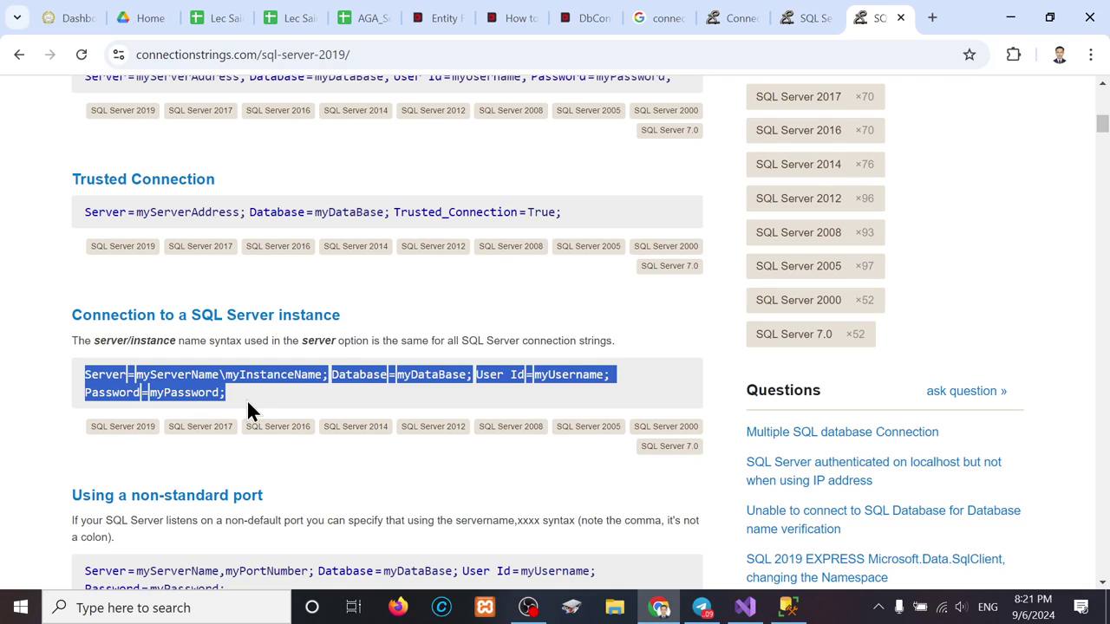
pyautogui.scroll(-2, 339, 329)
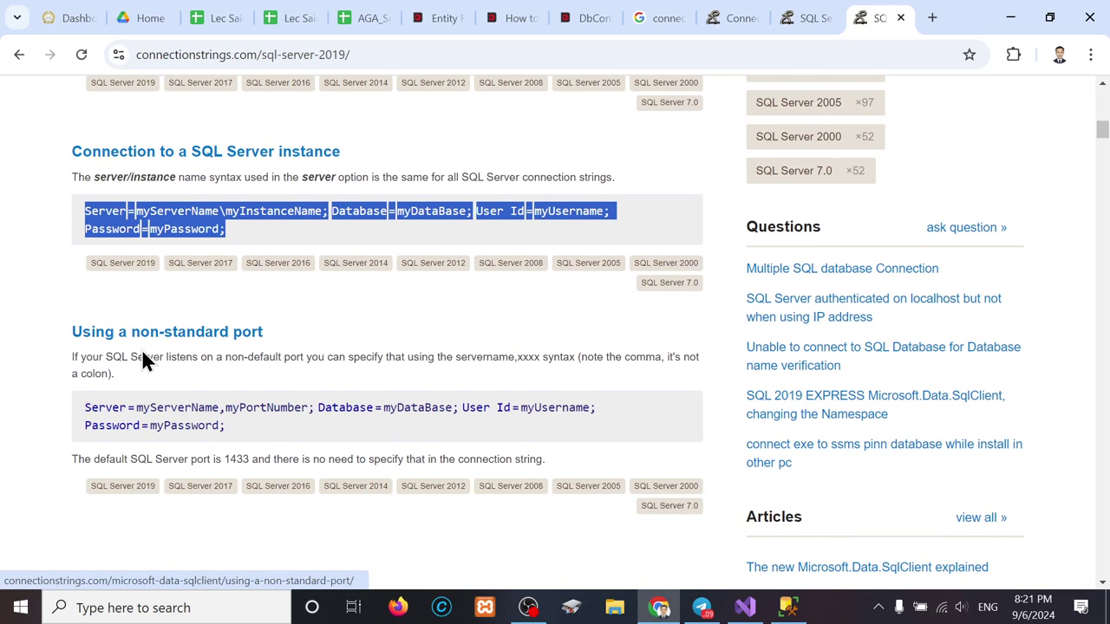
pyautogui.click(298, 328)
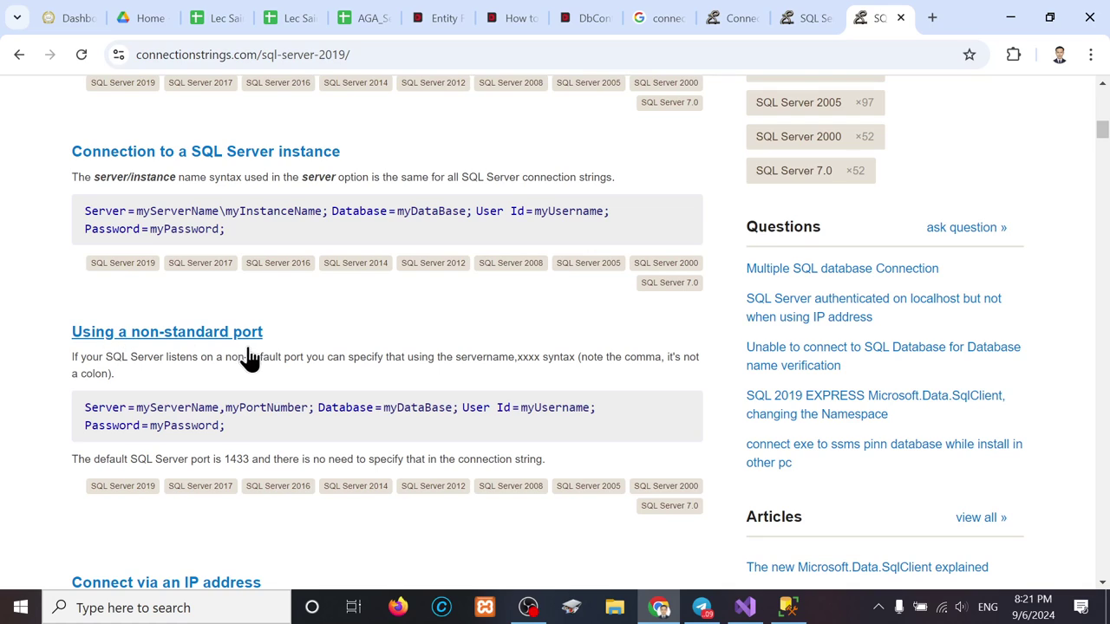
pyautogui.scroll(-2, 318, 425)
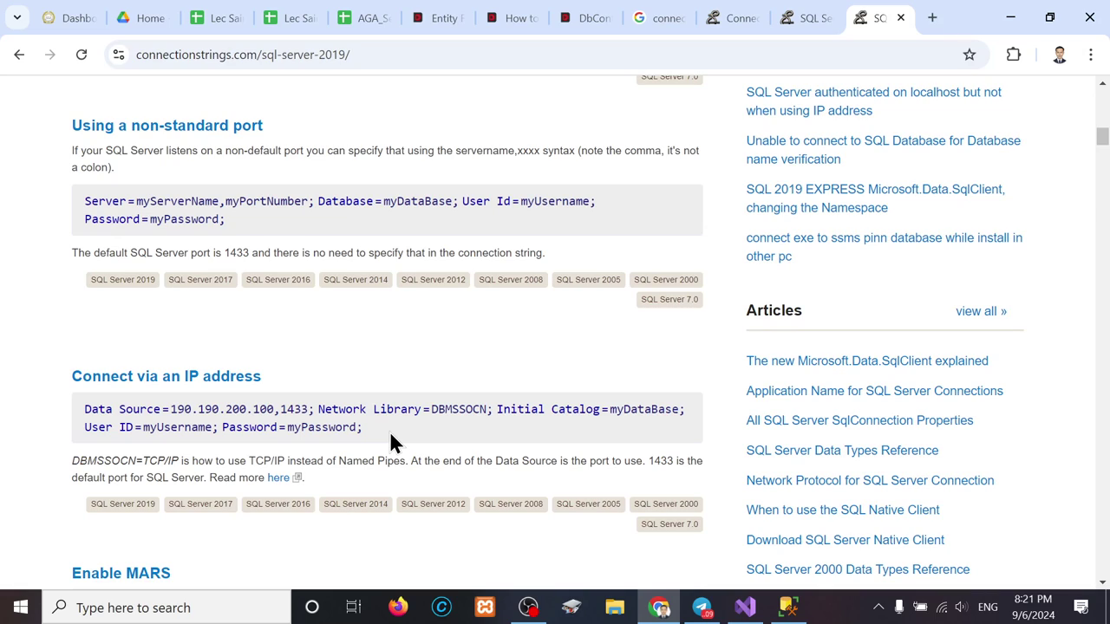
pyautogui.click(579, 19)
# Select the full optionsBuilder.UseSqlServer(...) line, including its server, database, user ID and password connection string
pyautogui.click(446, 384)
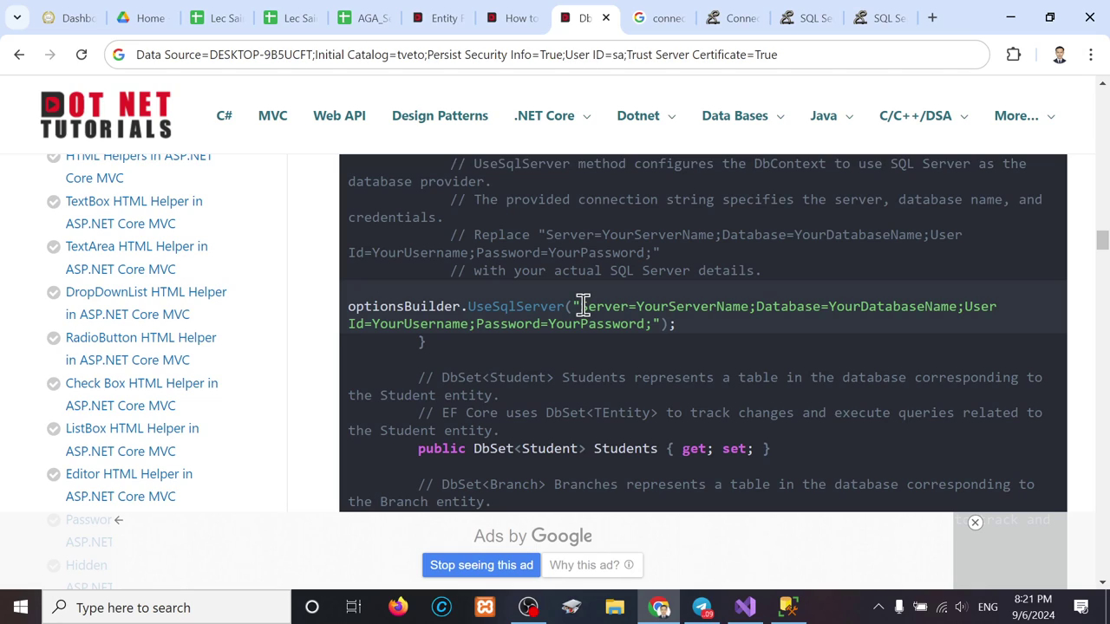
pyautogui.moveTo(580, 306); pyautogui.dragTo(656, 343)
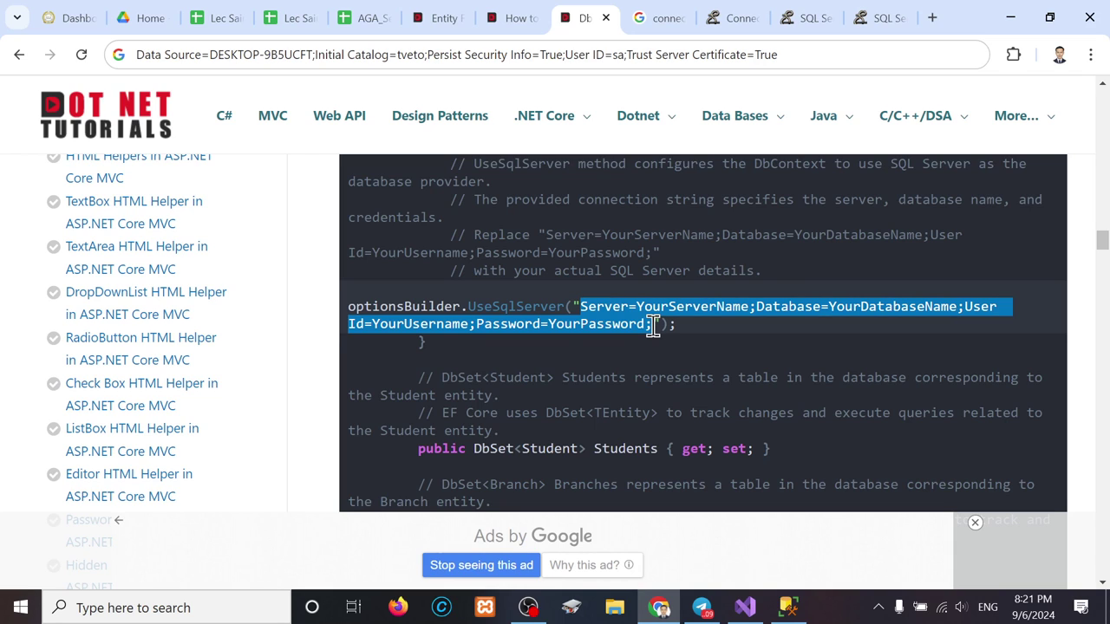
pyautogui.scroll(-3, 653, 325)
pyautogui.scroll(2, 655, 330)
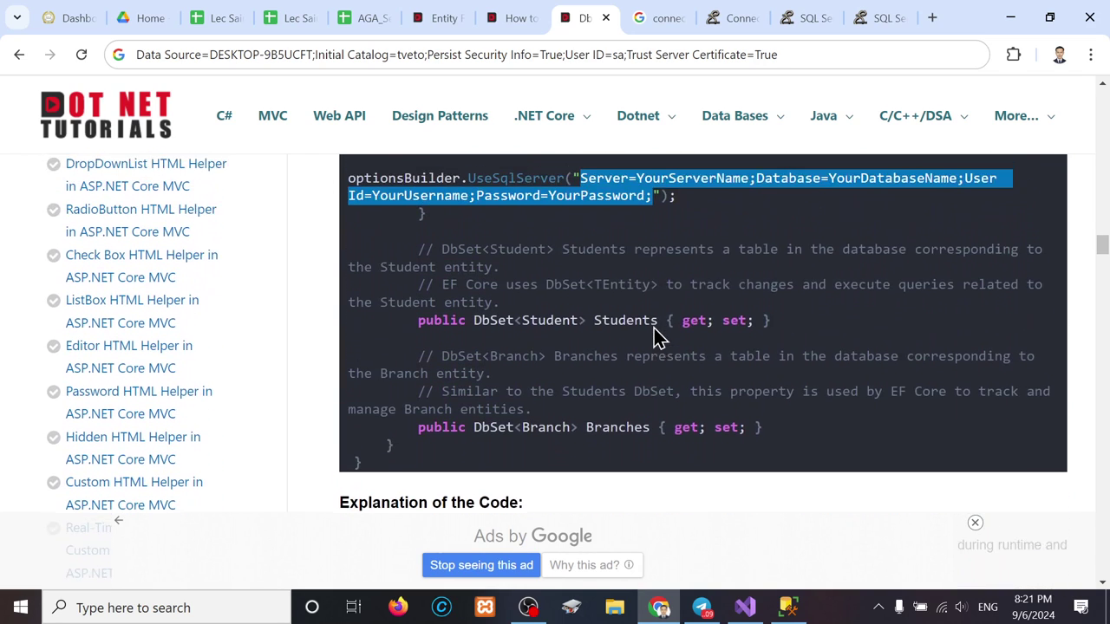
pyautogui.scroll(1, 656, 334)
pyautogui.click(478, 218)
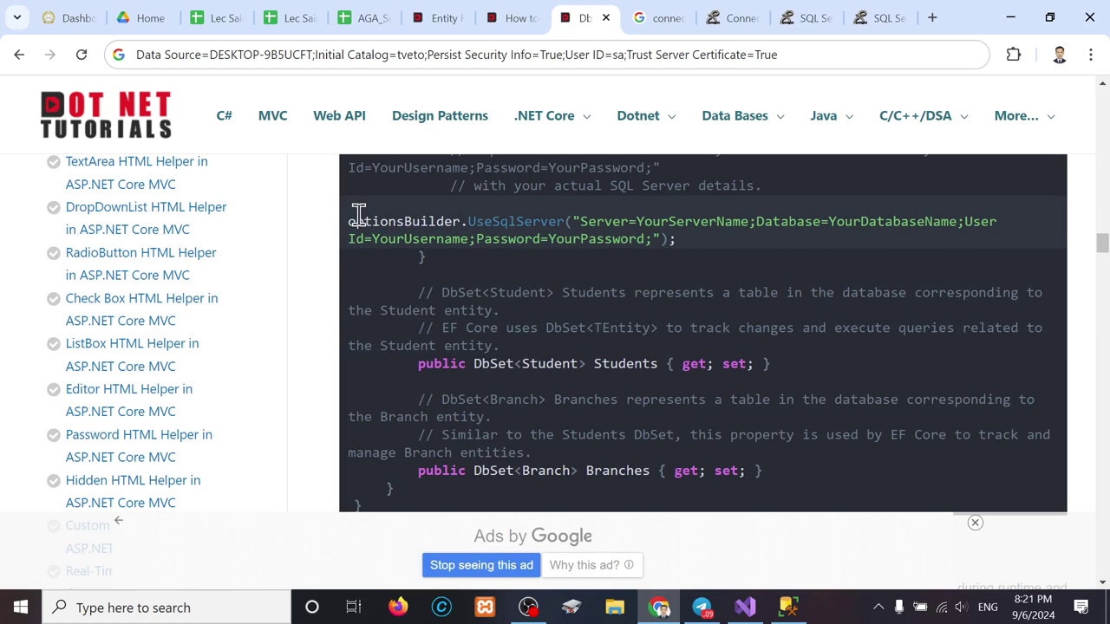
pyautogui.moveTo(349, 219); pyautogui.dragTo(685, 247)
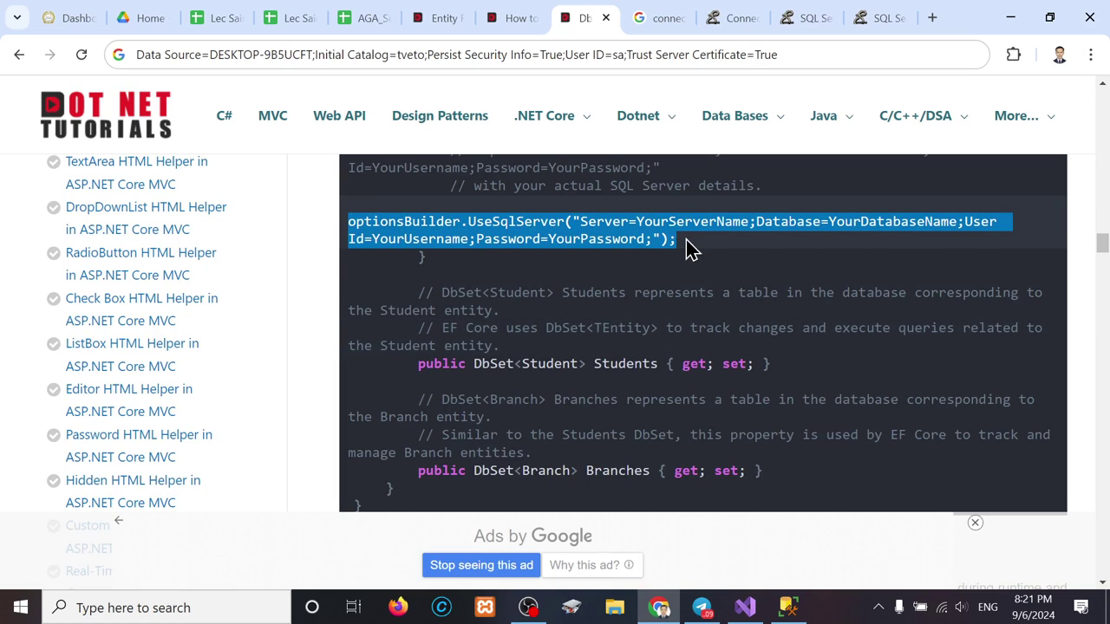